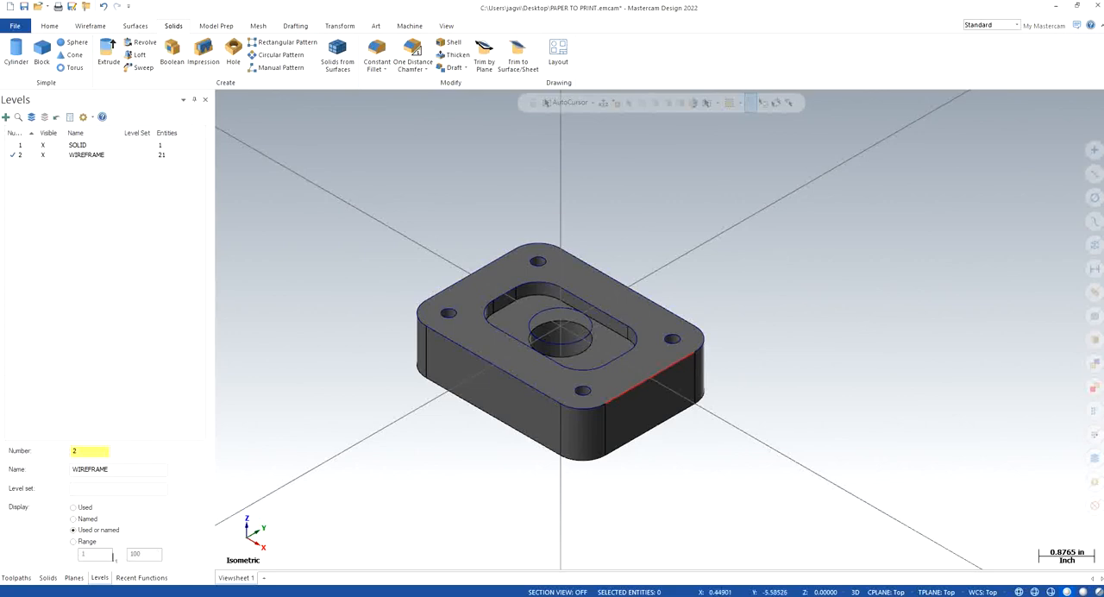
Step: Show the toolpath manager and add a default Mill machine group for the part
left_click(16, 578)
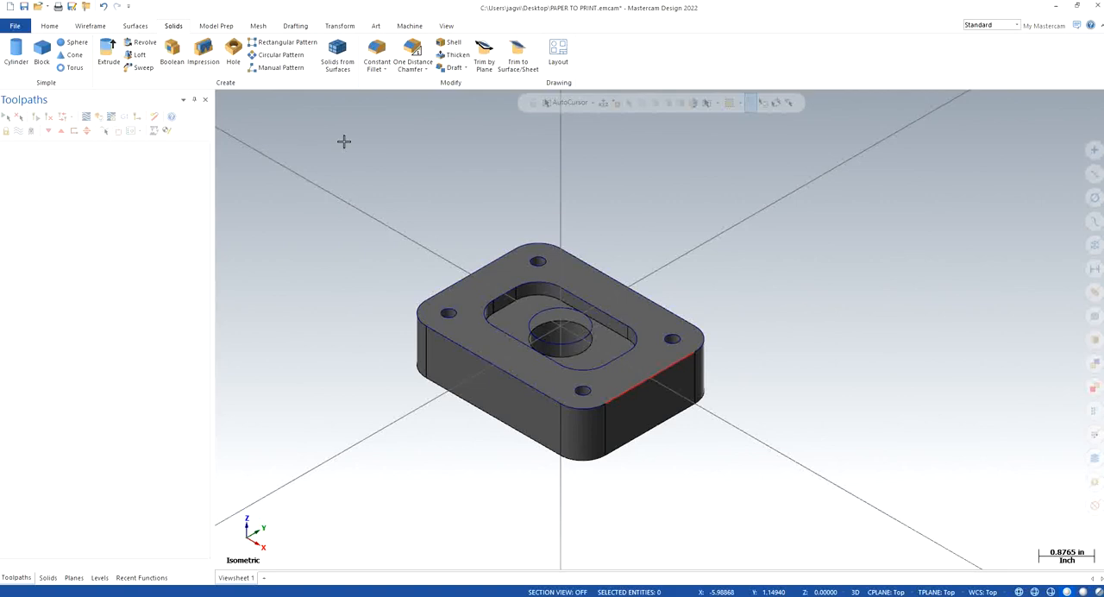
left_click(410, 25)
left_click(15, 62)
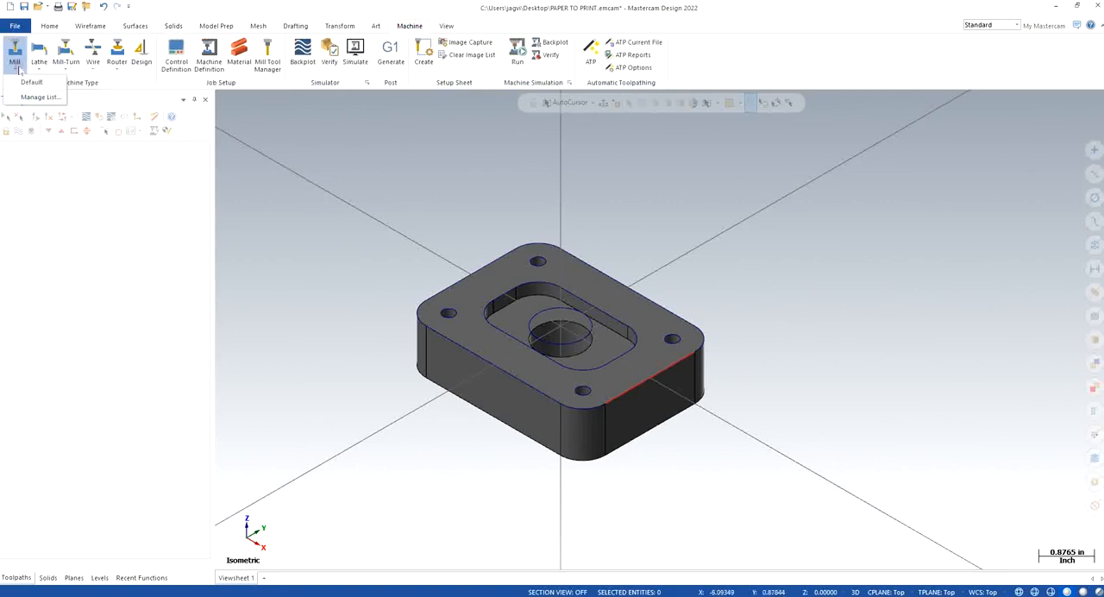
left_click(24, 82)
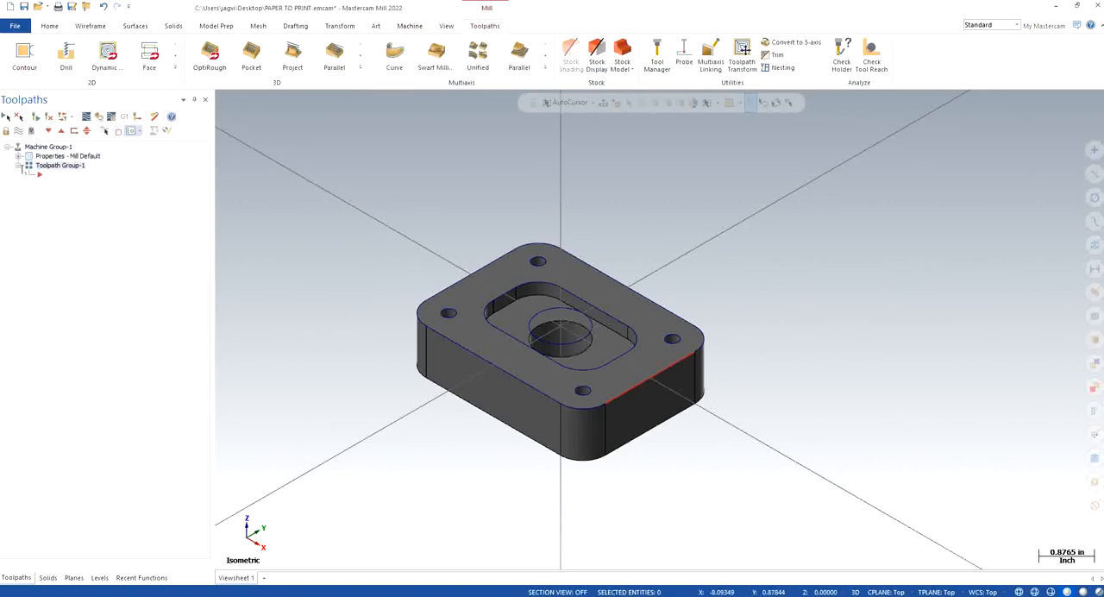
Step: In the machine group's tool settings, set the default program number to 111 and calculate feeds from material
left_click(18, 156)
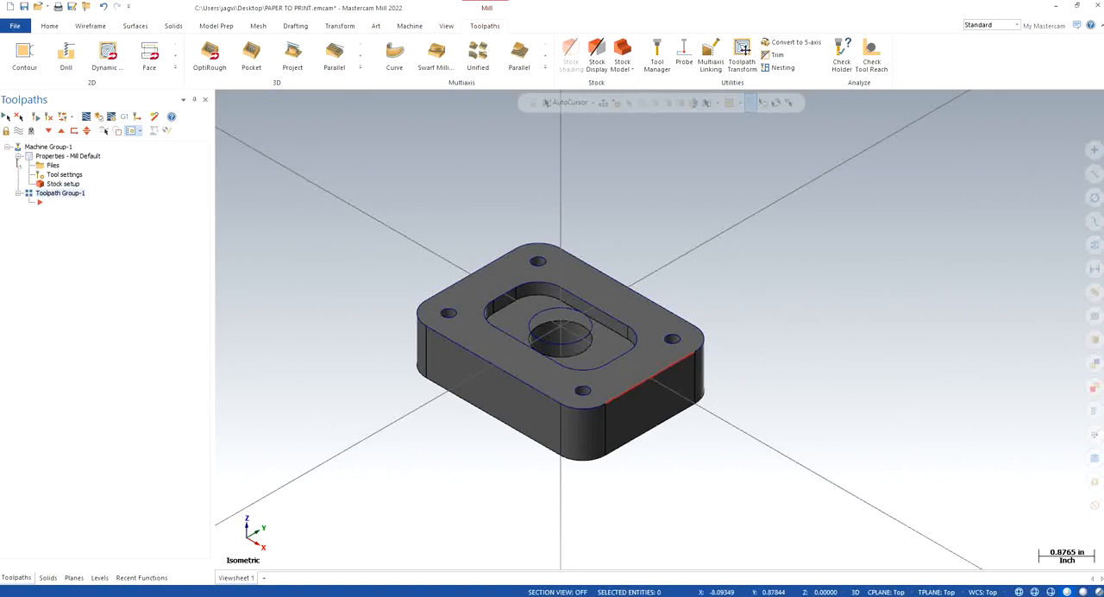
left_click(52, 164)
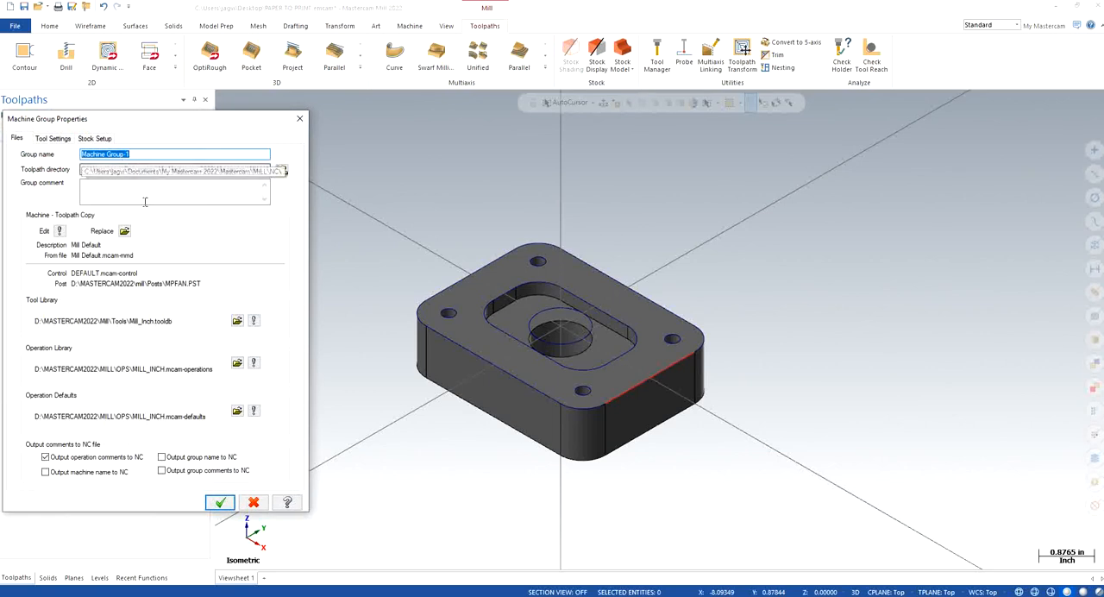
left_click(53, 138)
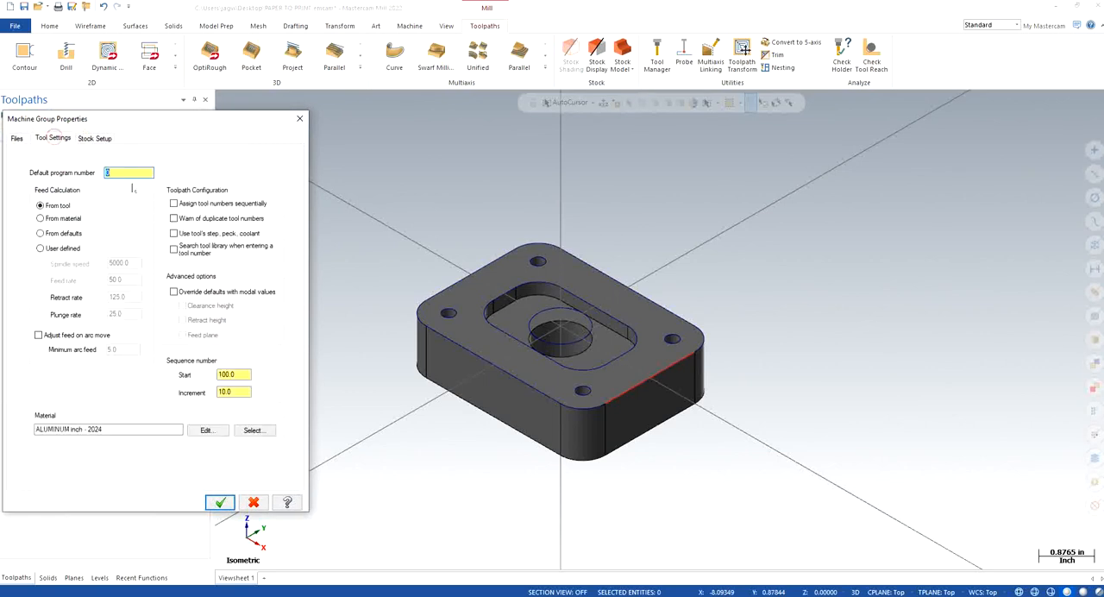
type("111")
left_click(57, 218)
Step: Enable sequential tool numbering, duplicate warnings and the tool's step, peck and coolant, plus modal overrides for clearance height, retract height and feed plane
left_click(198, 234)
left_click(193, 291)
left_click(198, 306)
left_click(198, 321)
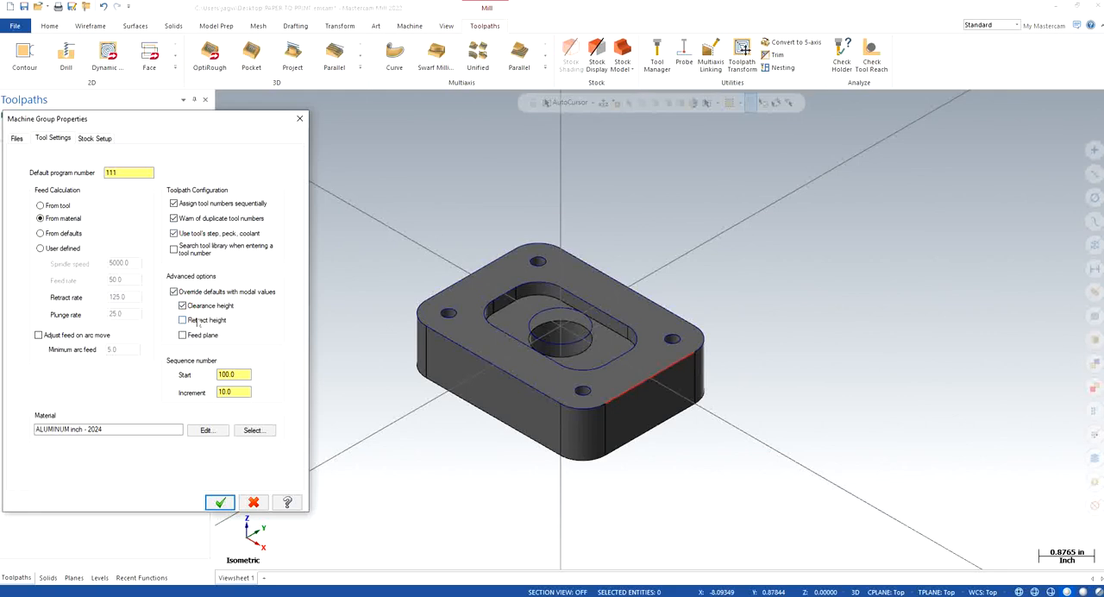
left_click(203, 335)
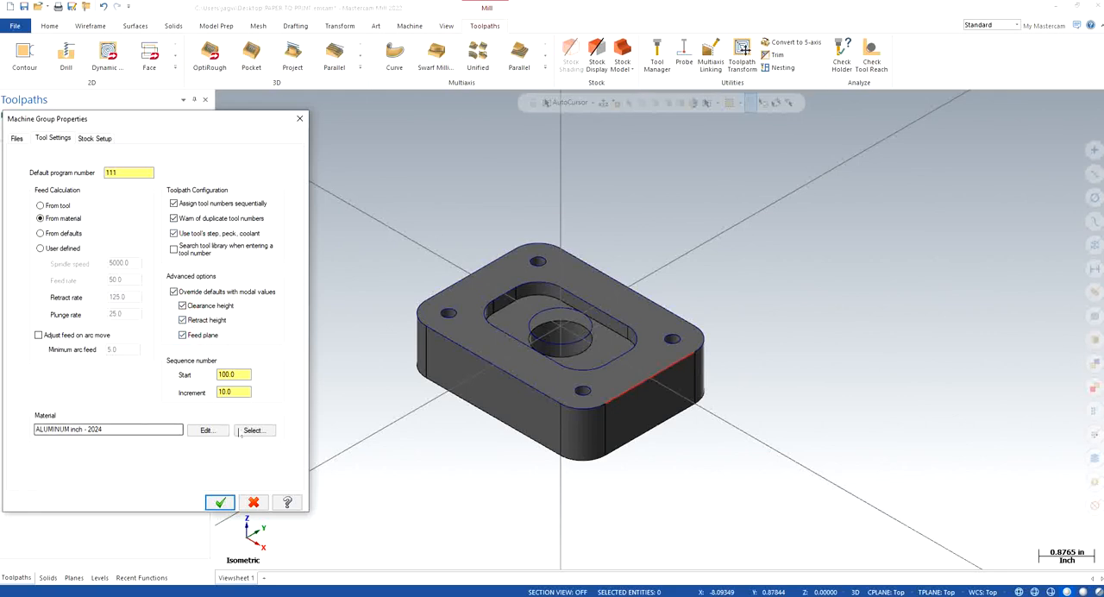
Step: Choose ALUMINUM inch - 6061 from the mill library as the machine group's material
left_click(254, 429)
left_click(111, 321)
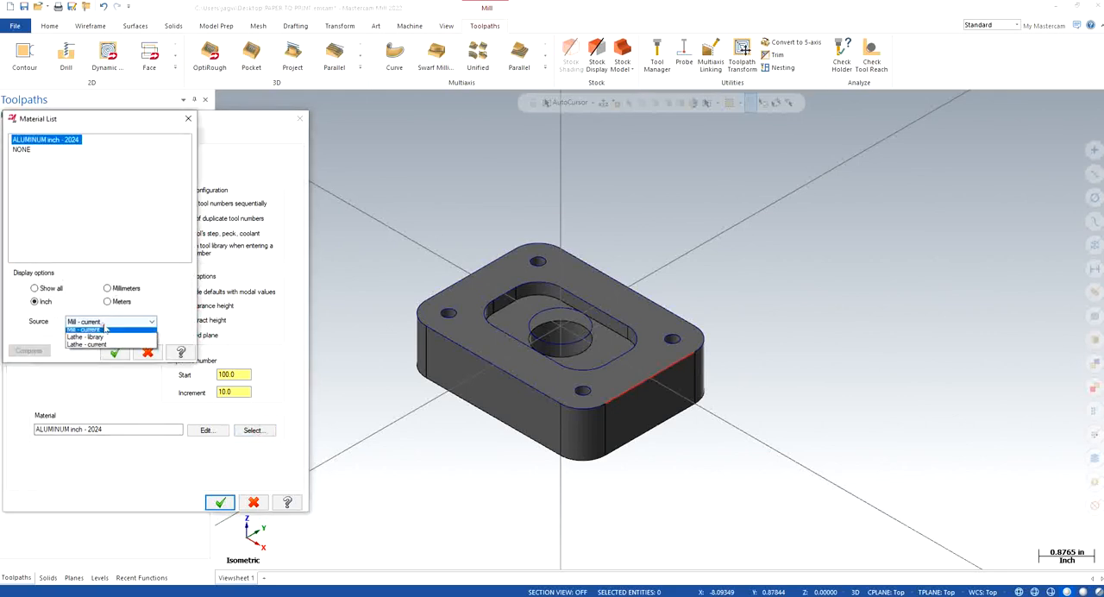
left_click(88, 334)
left_click(62, 160)
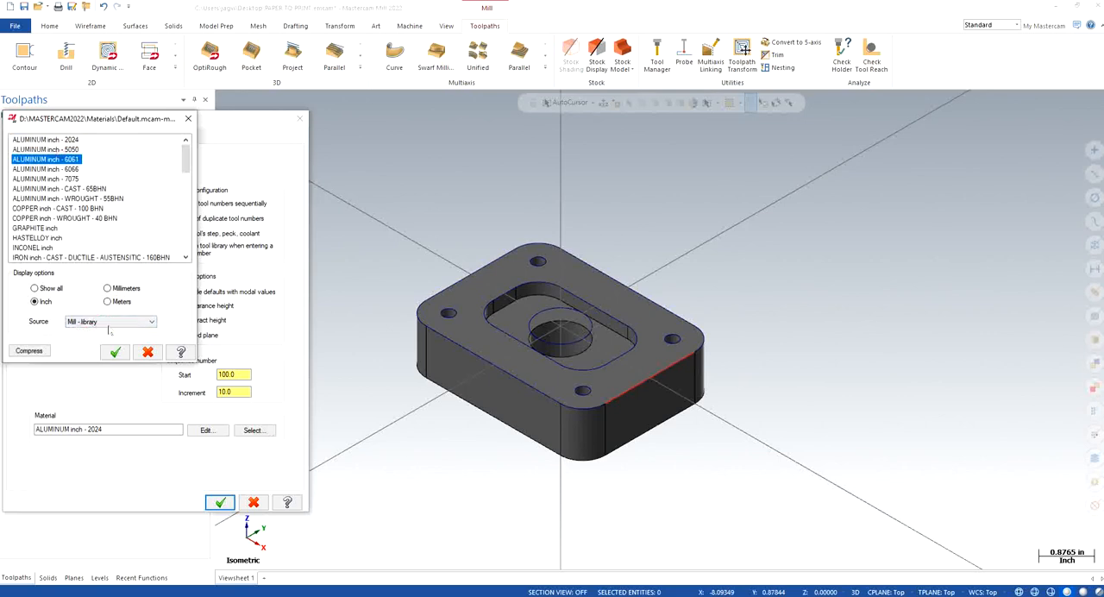
left_click(113, 352)
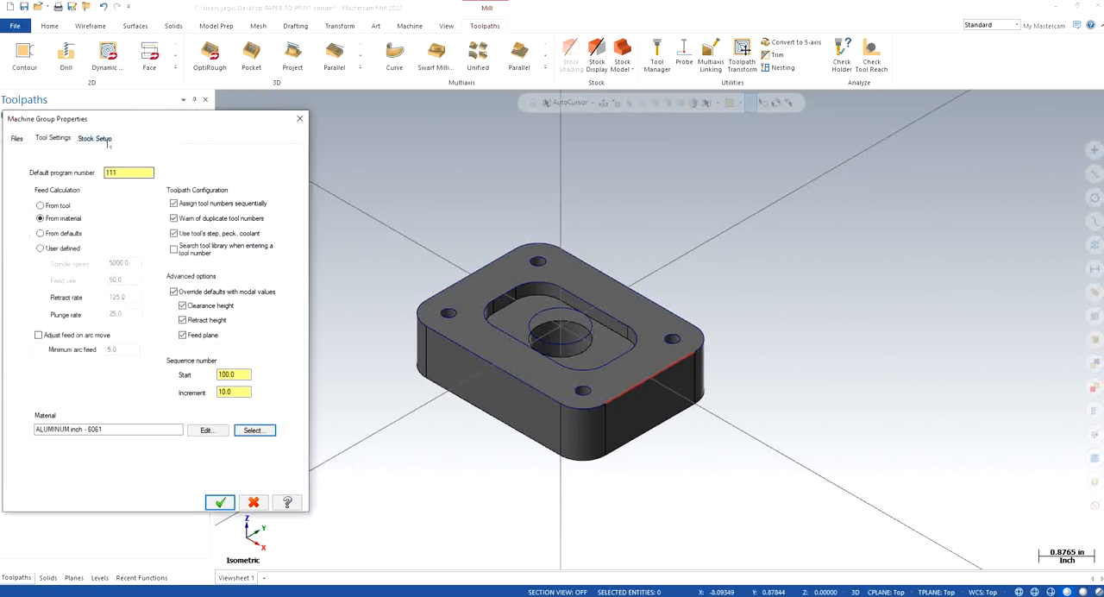
Step: Size the rectangular stock with a bounding box around the whole part
left_click(97, 138)
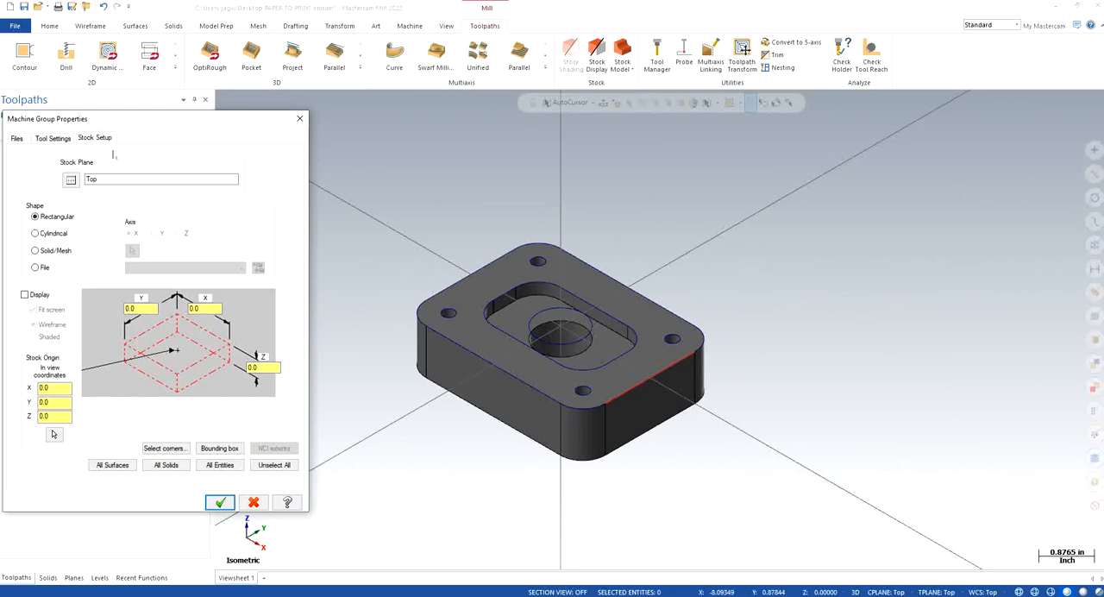
left_click(222, 448)
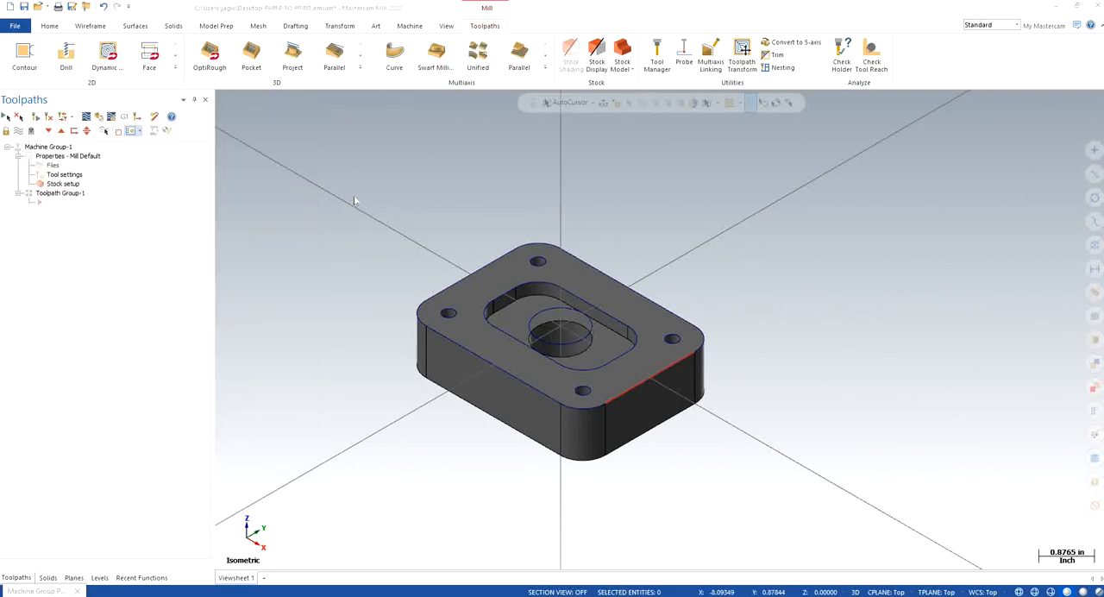
left_click_drag(777, 446, 897, 512)
left_click(612, 126)
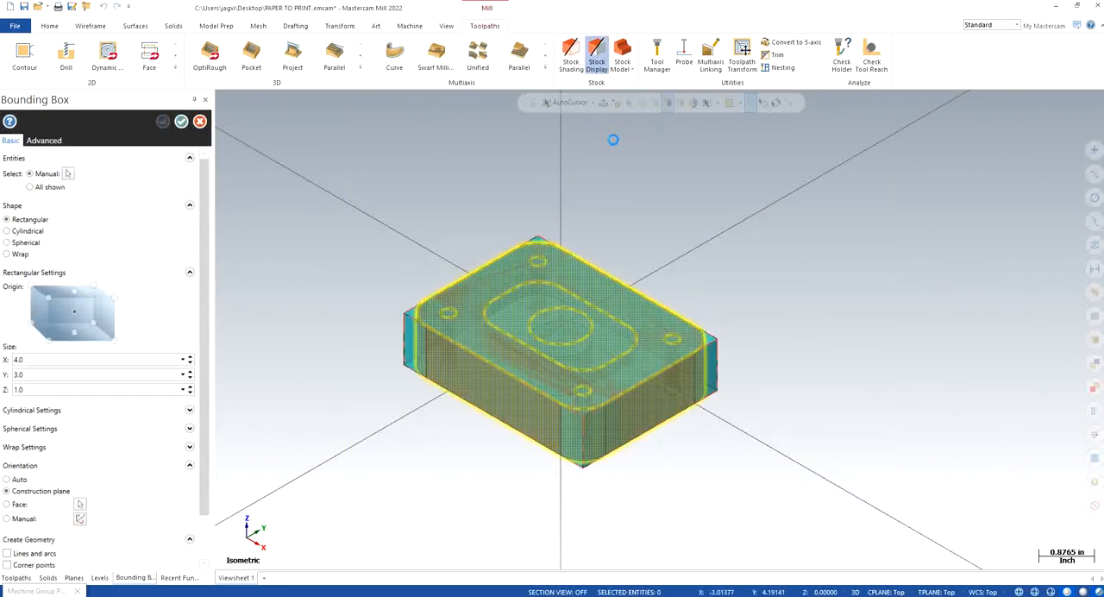
left_click(181, 122)
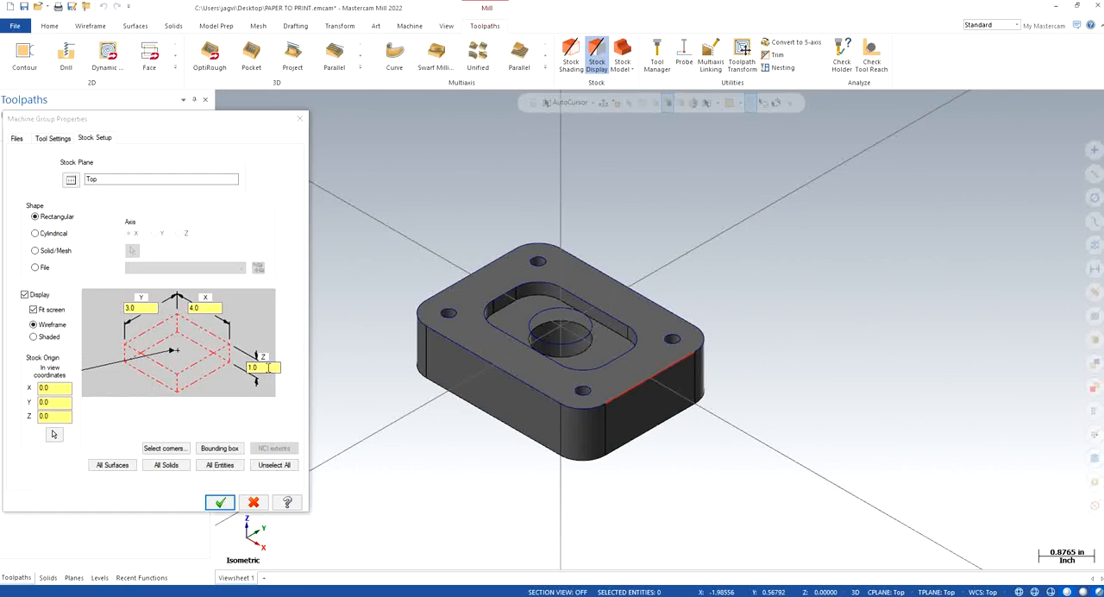
Step: Enlarge the stock in Y and set its X size to 4.25 and Z size to 1.25
left_click(143, 308)
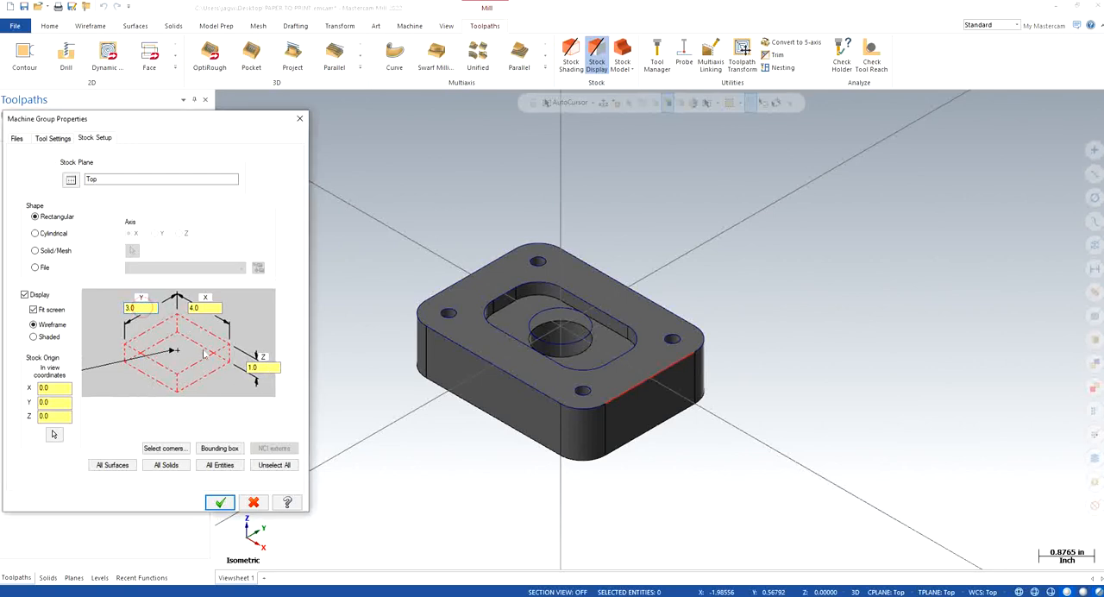
type("+")
type("5")
key("Tab")
type("4.25")
key("Tab")
type("1.25")
Step: Raise the stock origin slightly in Z, apply the stock setup and save the file
key("Tab")
key("Tab")
key("Tab")
type("0")
left_click(220, 502)
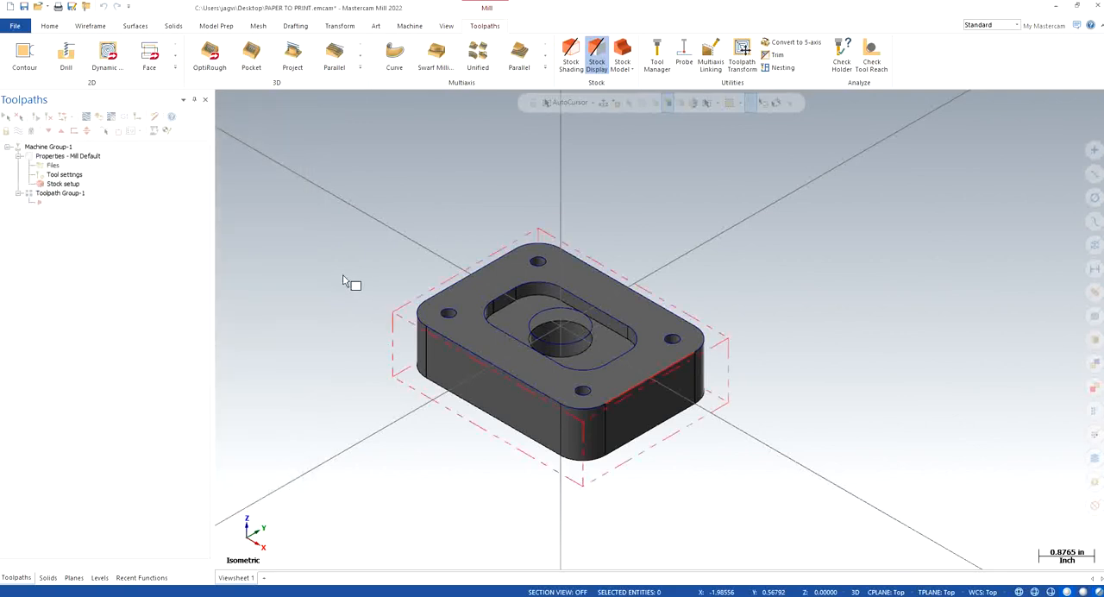
key("ctrl+s")
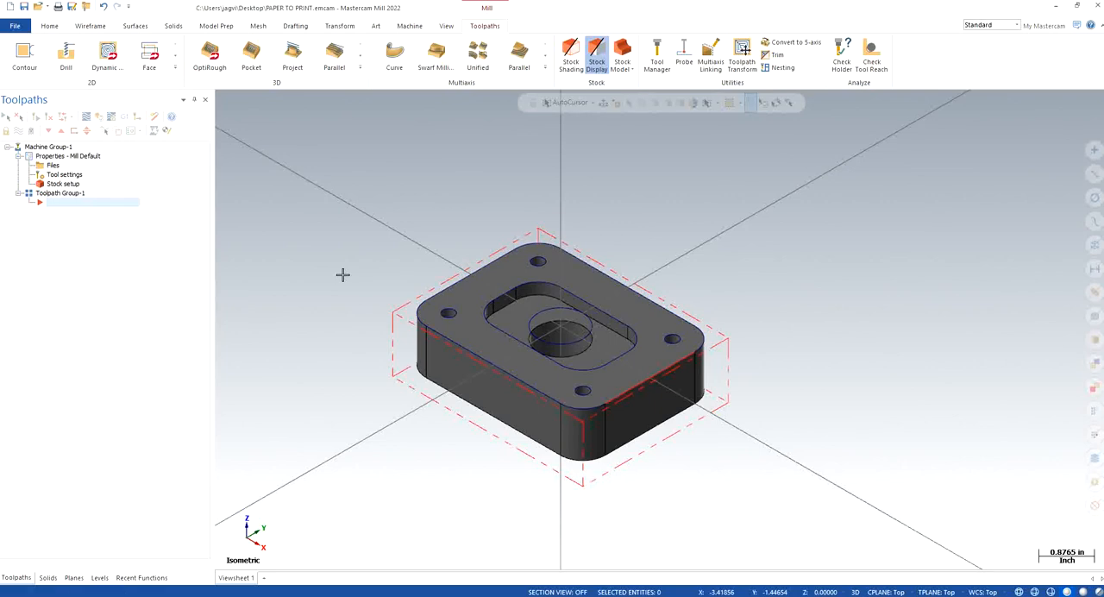
Step: Examine the stock allowance around the part from the front and return to the isometric view
right_click(339, 321)
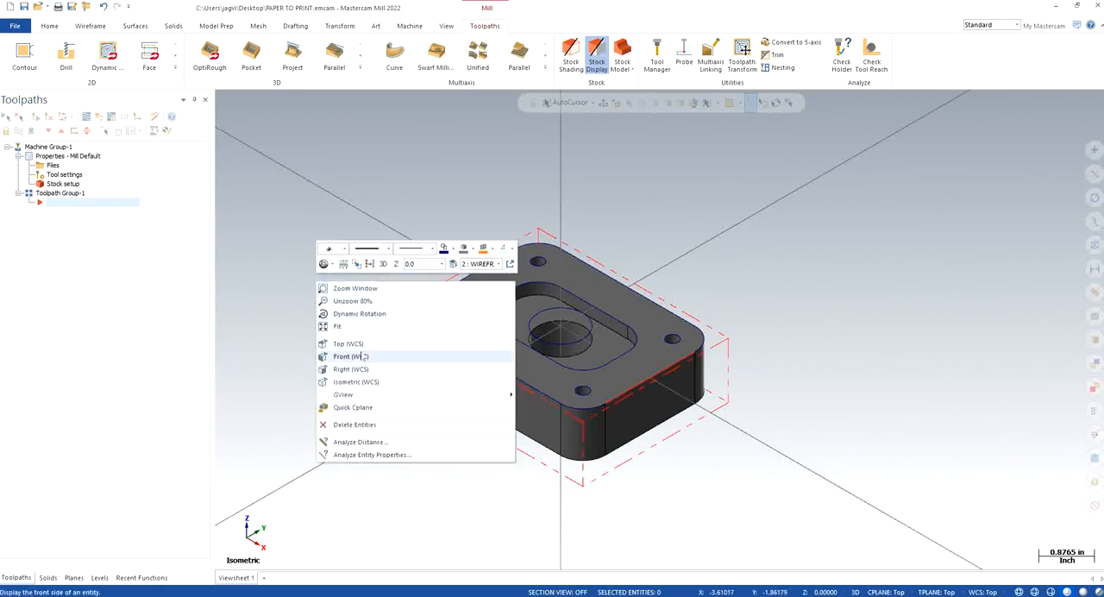
left_click(360, 352)
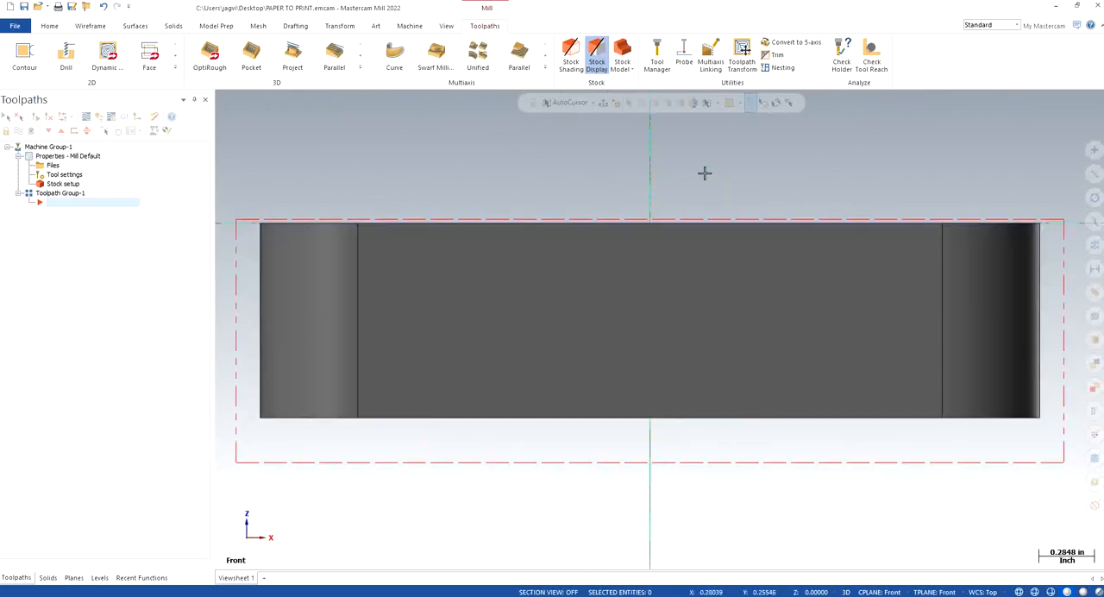
scroll(678, 220, "up", 3)
right_click(517, 165)
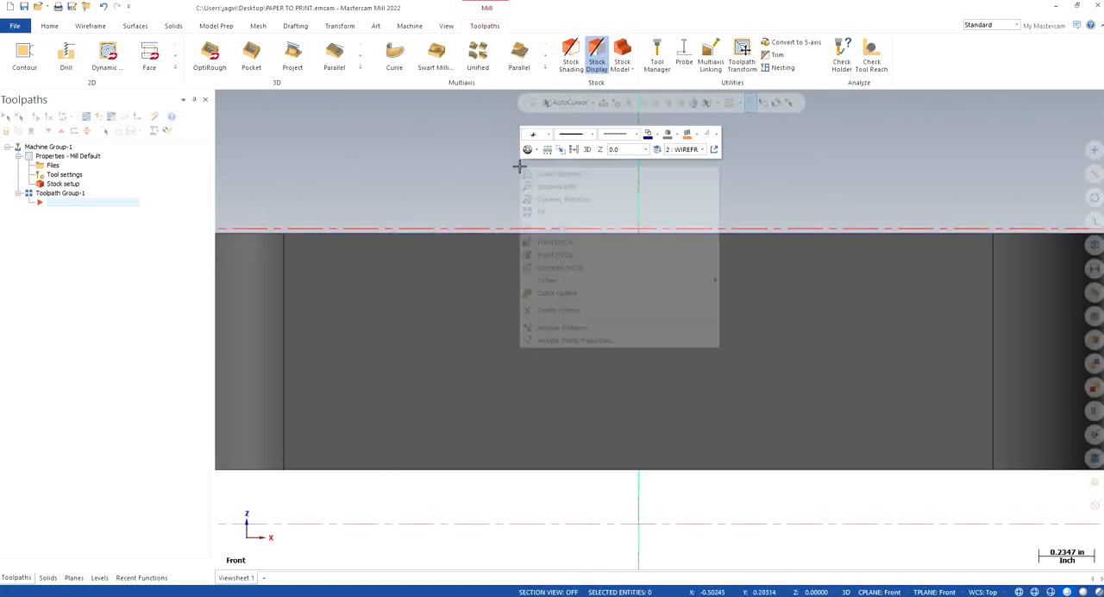
left_click(592, 267)
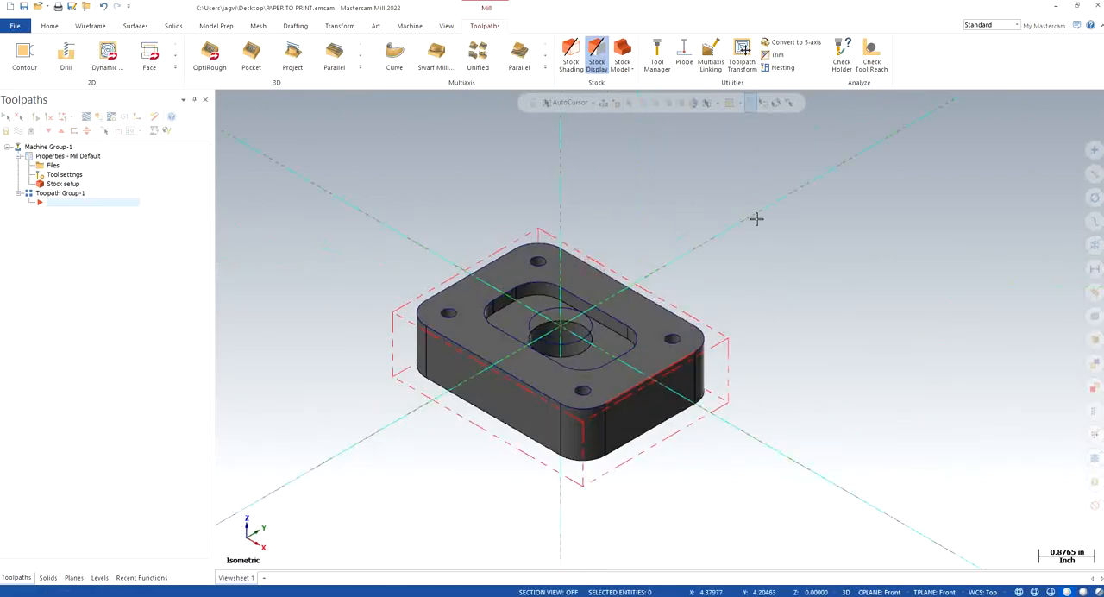
scroll(458, 420, "up", 1)
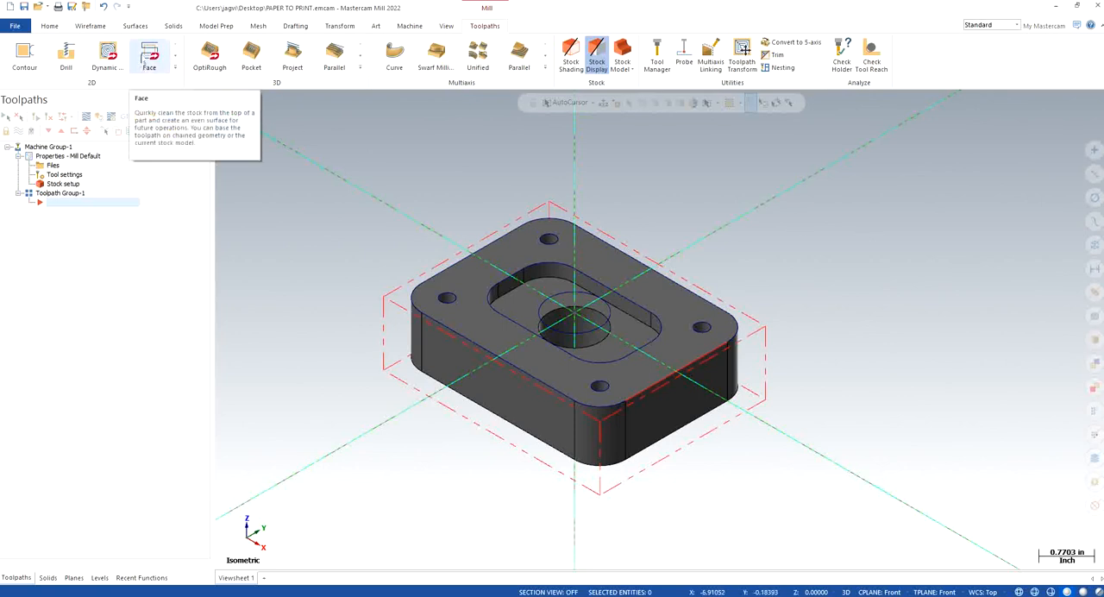
Step: Start a Face toolpath on the defined stock boundary using the 3" FACE MILL from the tool library
left_click(144, 57)
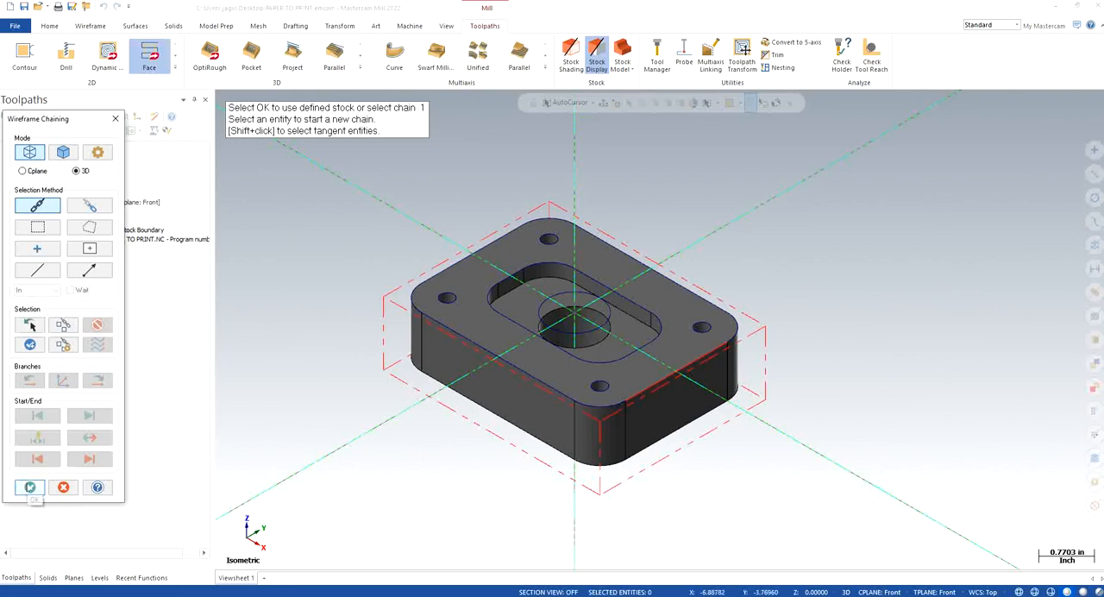
left_click(29, 487)
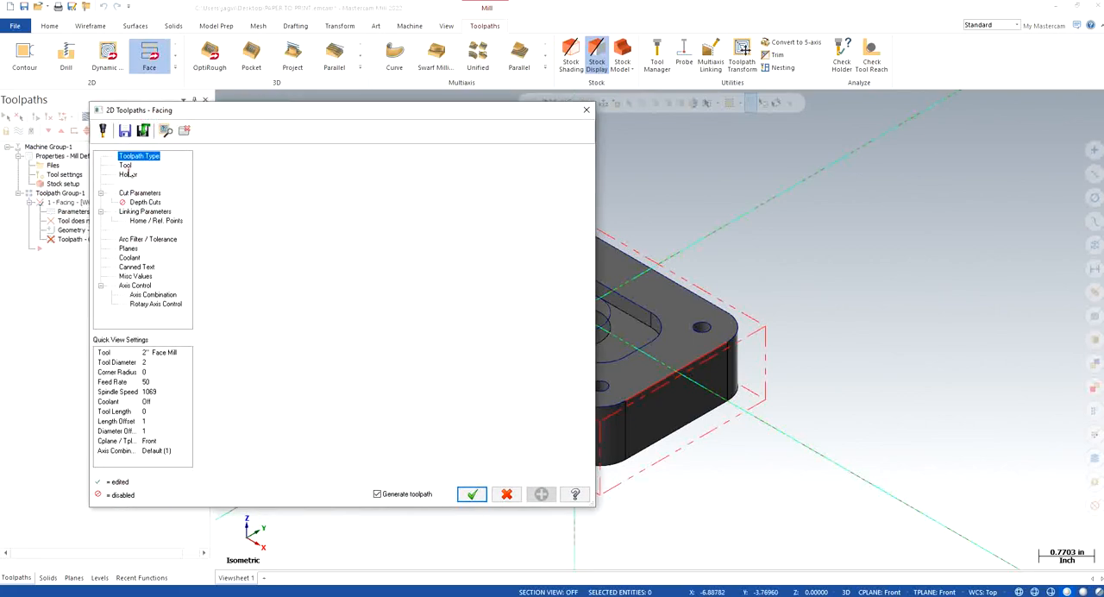
left_click(126, 166)
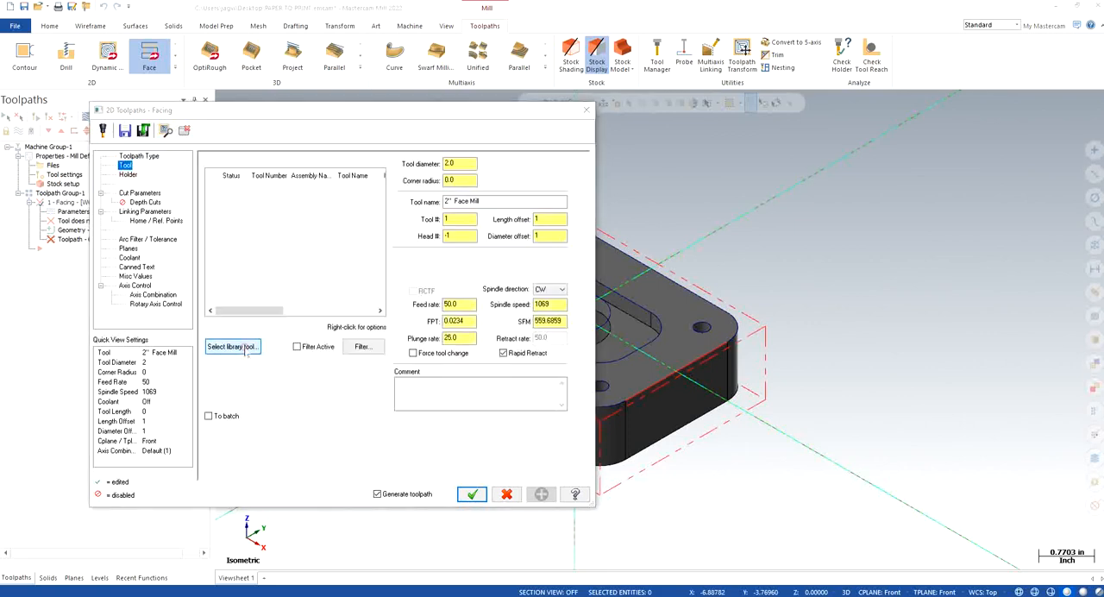
left_click(245, 347)
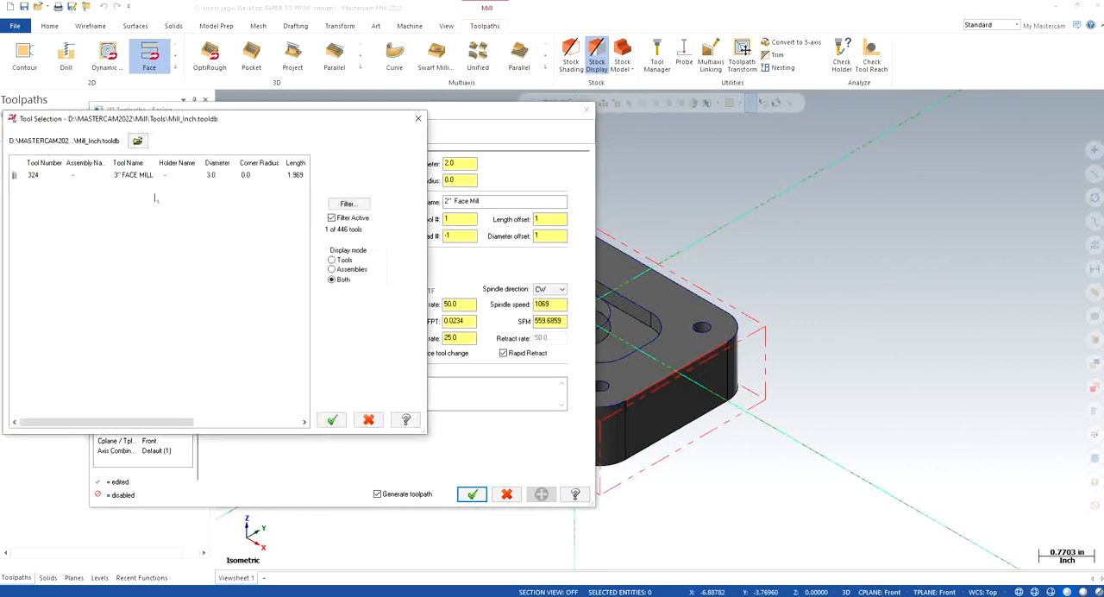
left_click(128, 175)
left_click(332, 421)
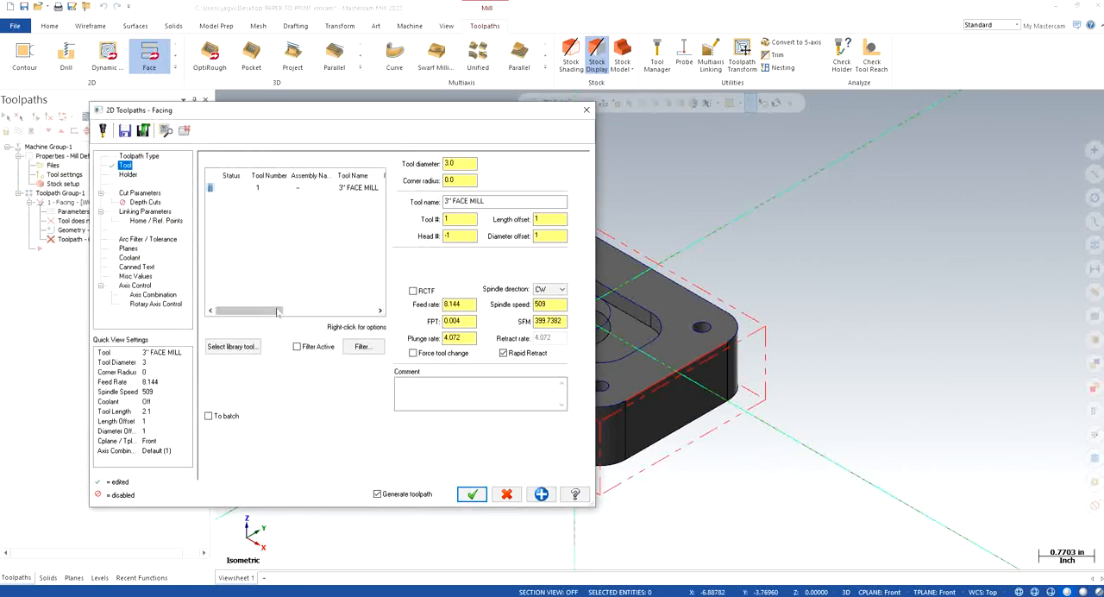
left_click_drag(280, 311, 302, 312)
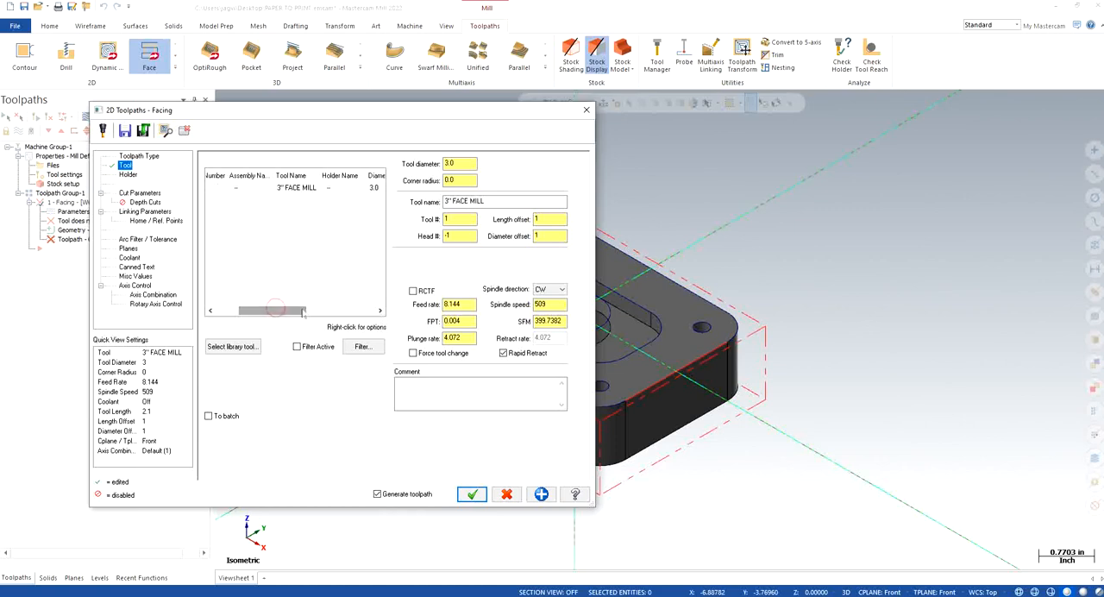
Step: Set the face mill's feed rate to 40, spindle speed to 4000 and plunge rate to 10
left_click(485, 201)
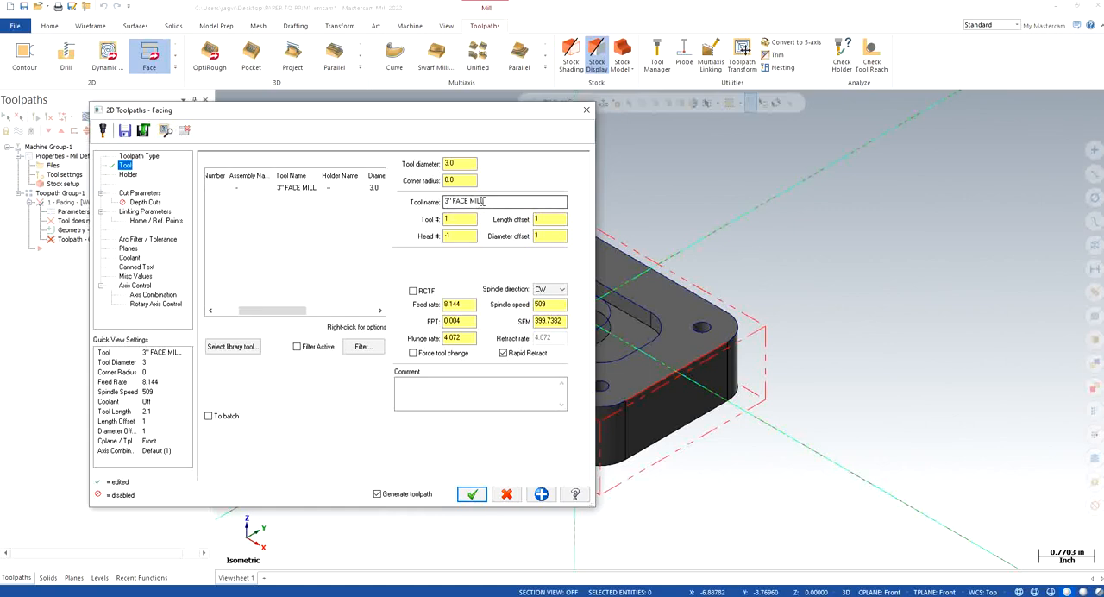
double_click(467, 304)
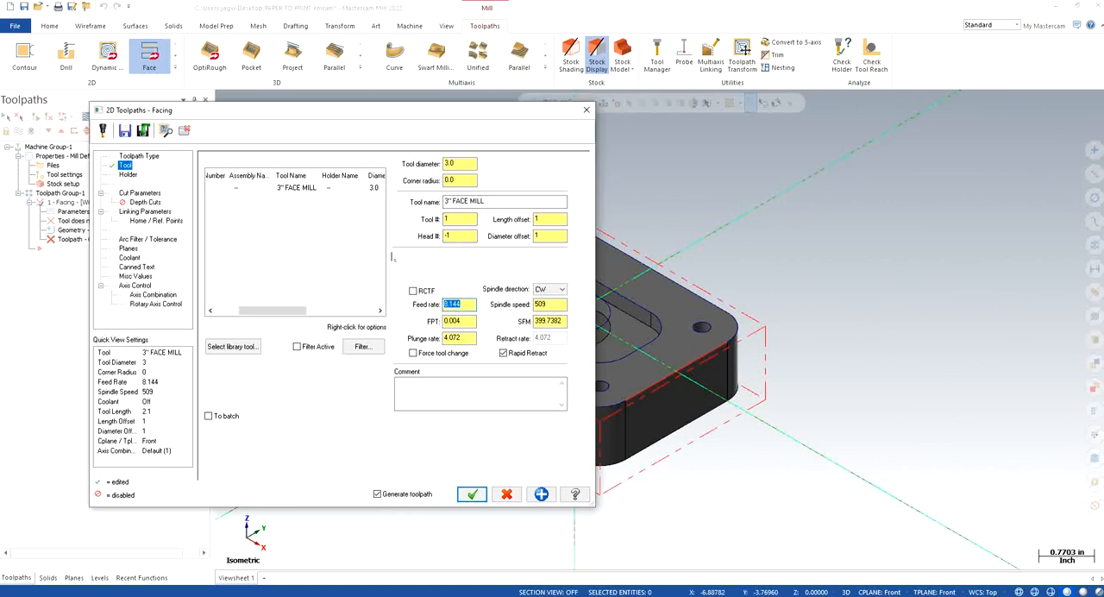
type("40")
key("Return")
key("Tab")
type("4000")
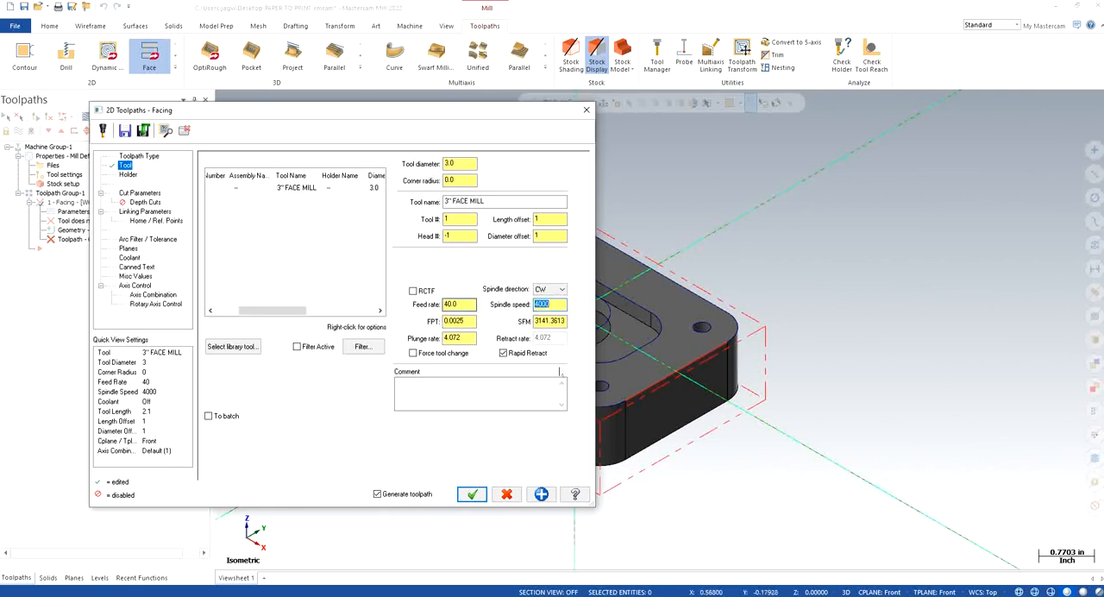
key("Tab")
type("10")
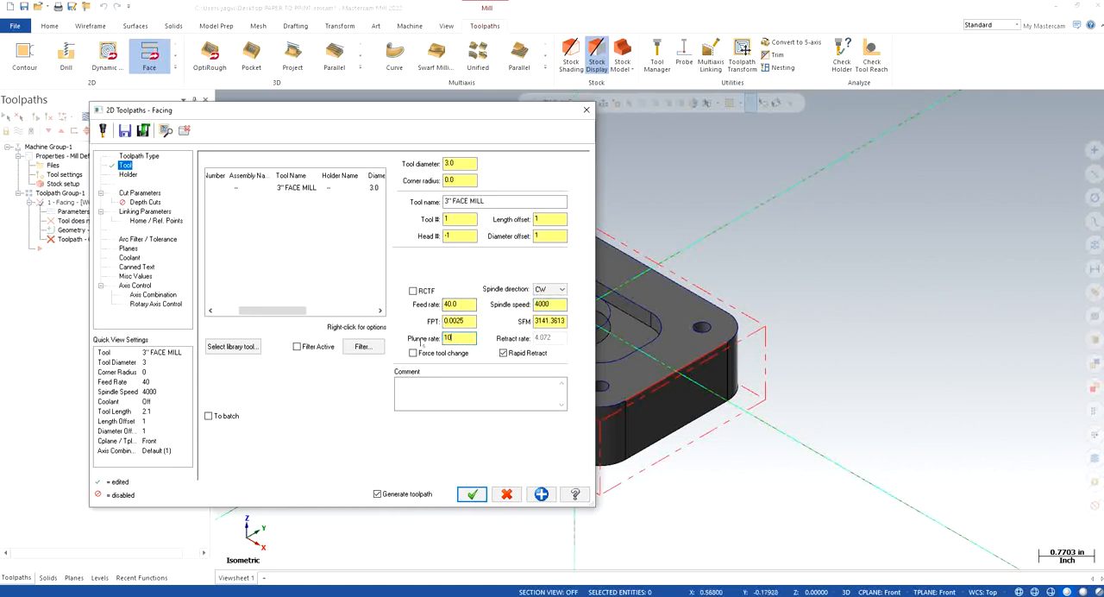
key("Return")
Step: Set the facing toolpath's cutting method to One pass after trying Zigzag
left_click(126, 195)
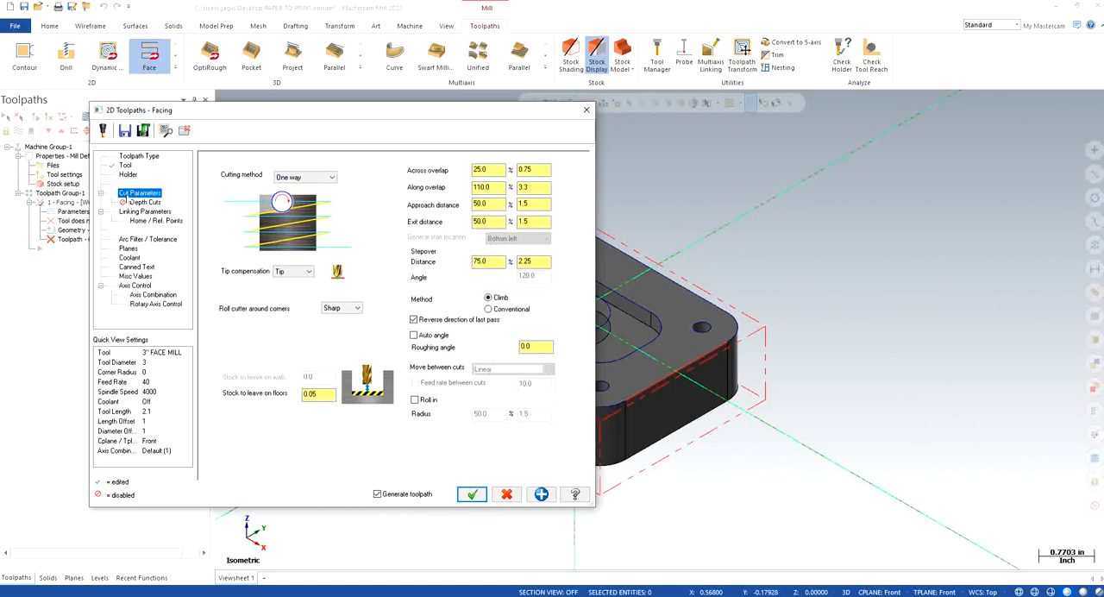
left_click(327, 176)
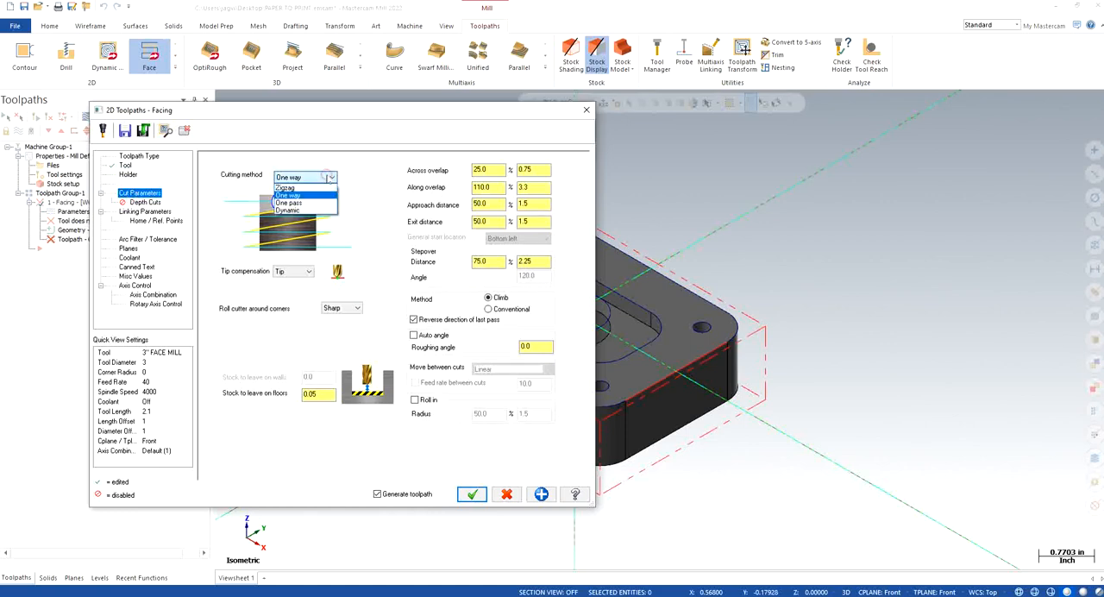
left_click(318, 188)
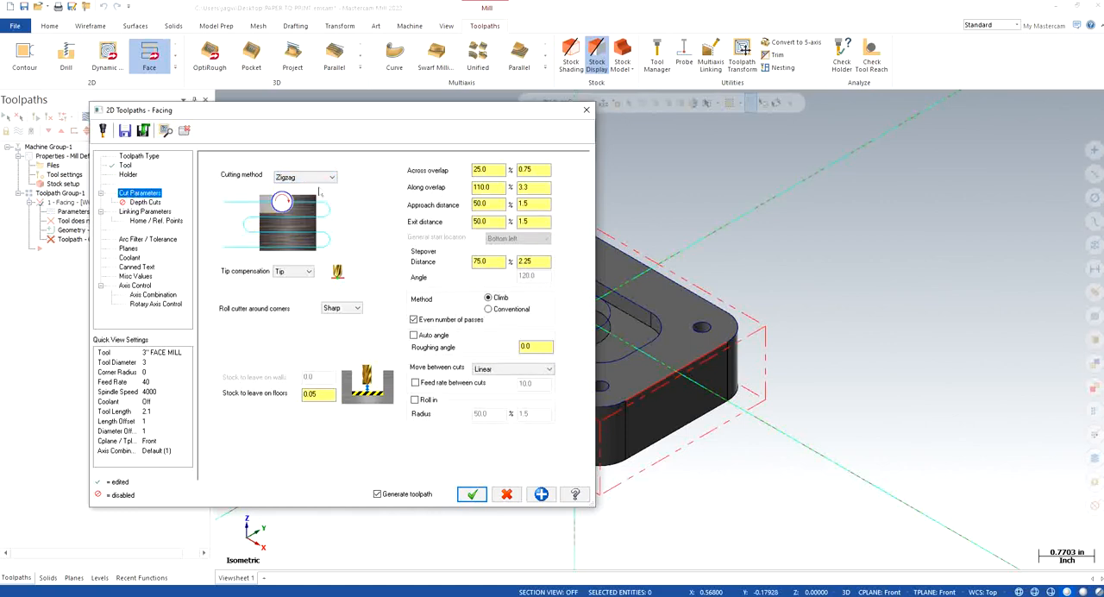
left_click(328, 178)
left_click(314, 204)
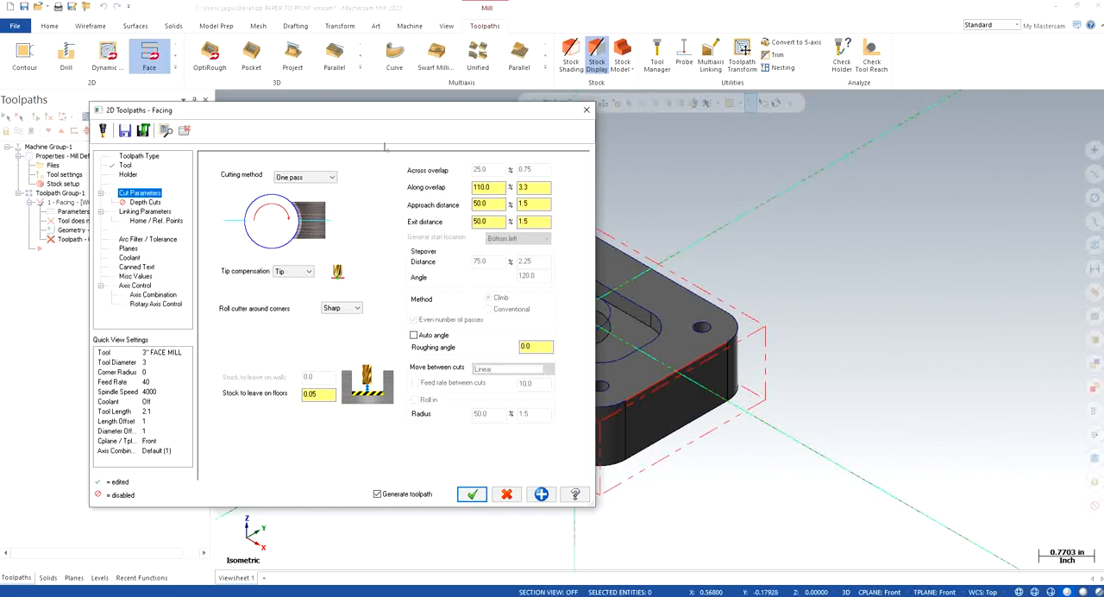
Step: Set the facing toolpath's cutting method to Zigzag with a stepover distance of 50%
left_click_drag(376, 113, 384, 61)
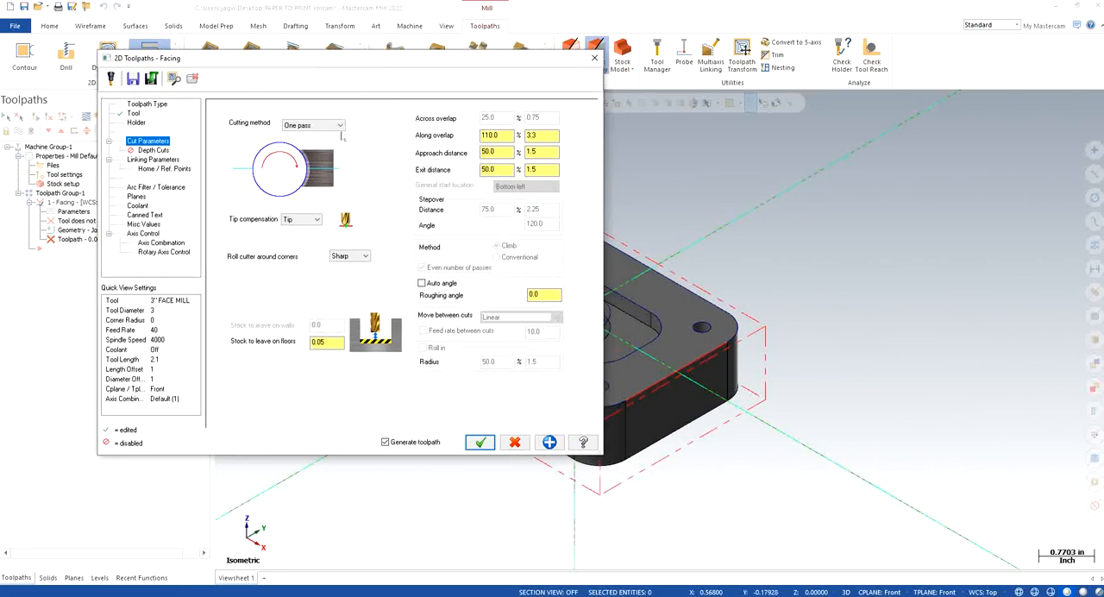
left_click(328, 126)
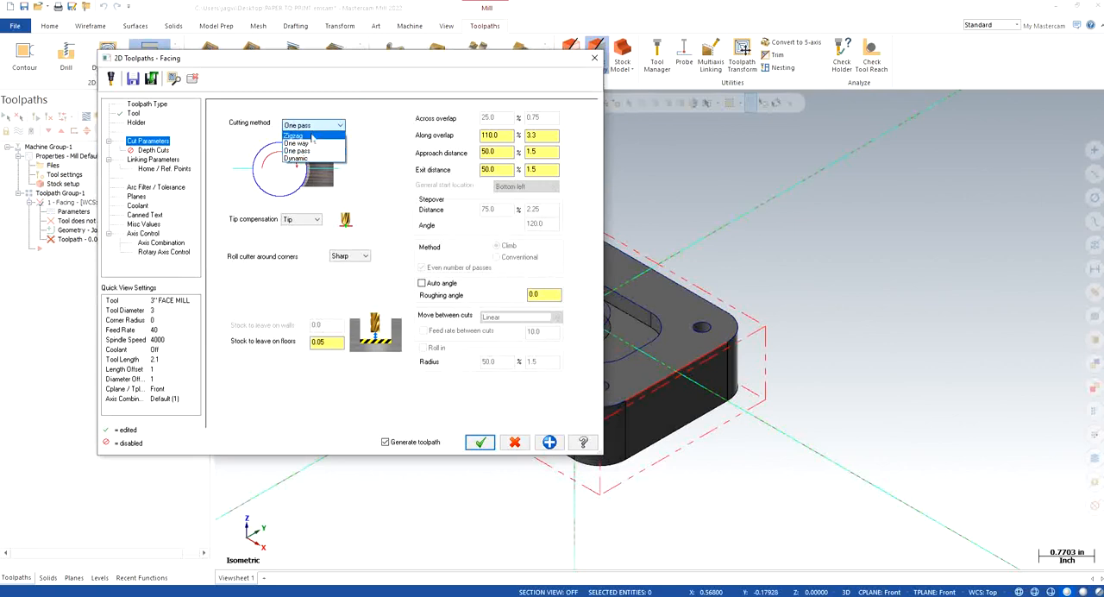
left_click(313, 136)
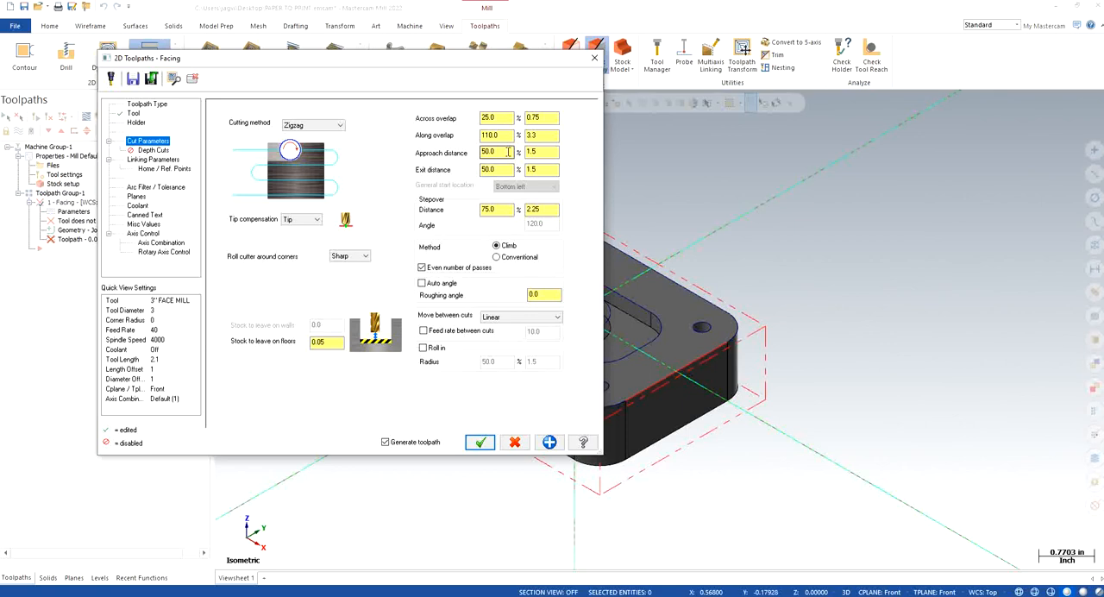
key("Tab")
key("Tab")
type("50")
key("Return")
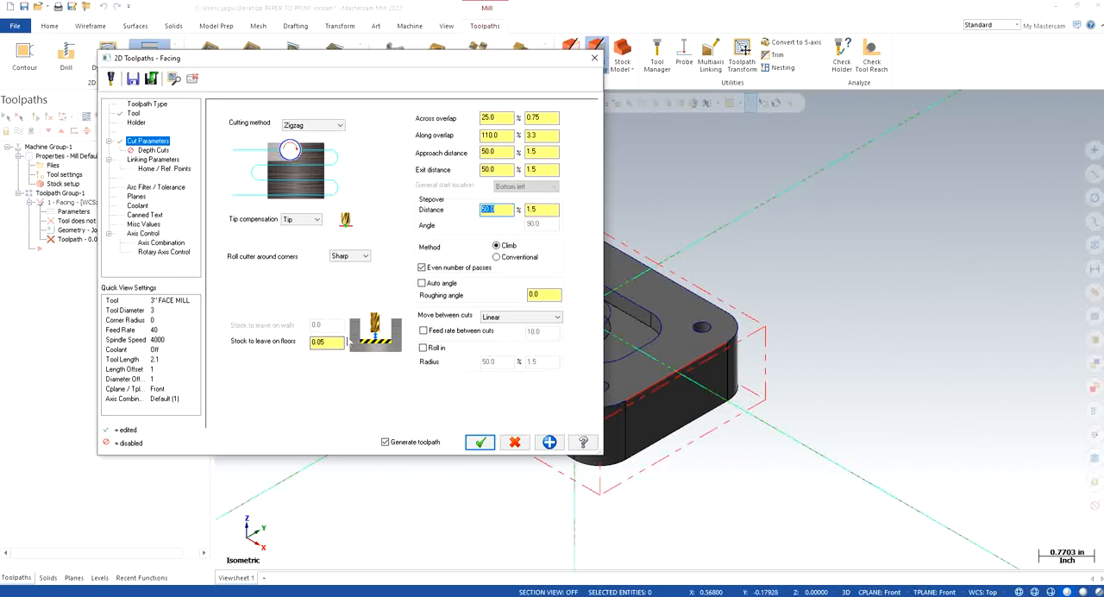
Step: Set the facing stock to leave on floors to 0 and enable depth cuts
left_click(336, 343)
type("0")
key("Return")
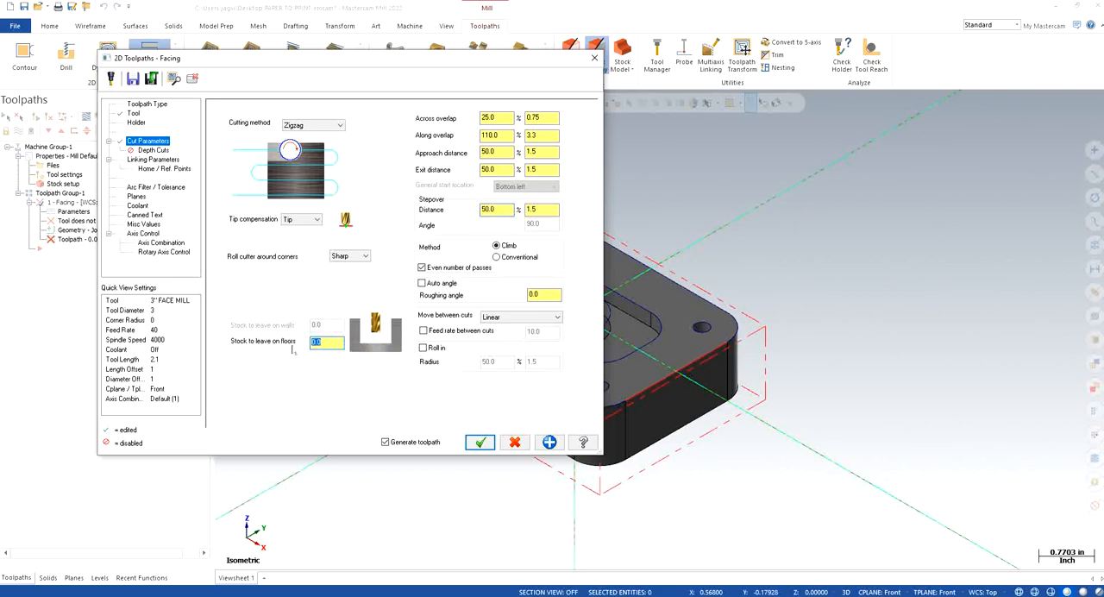
left_click(159, 153)
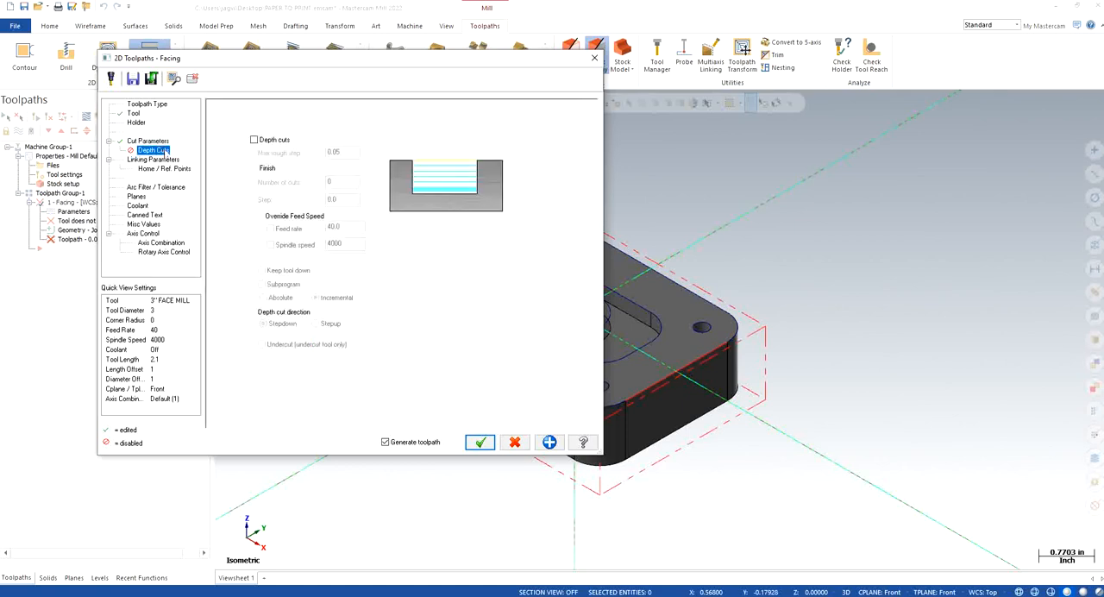
left_click(254, 139)
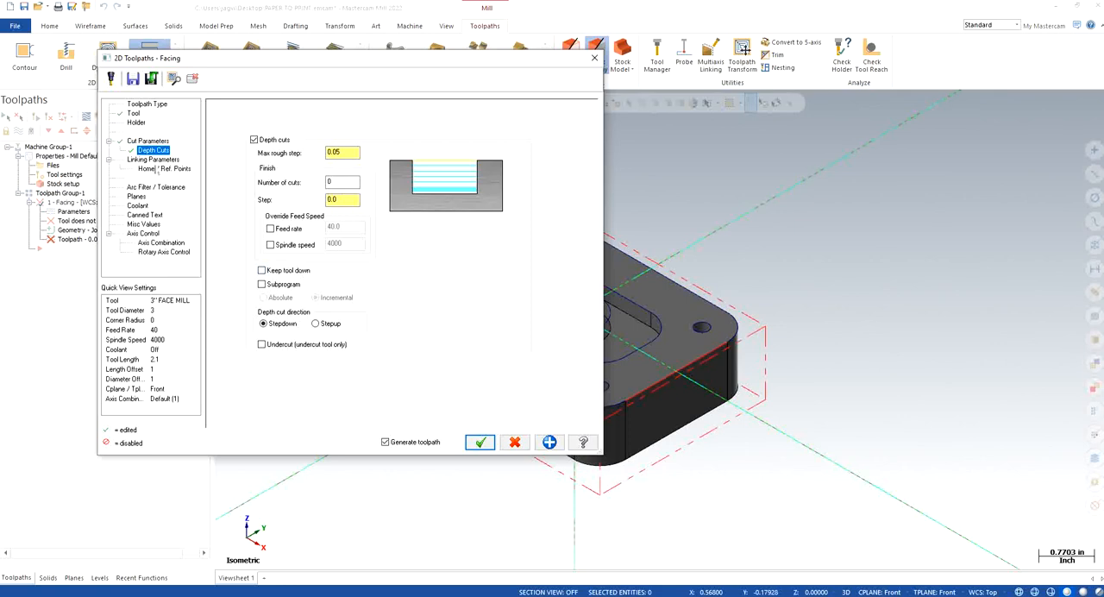
Step: Enable the clearance height in the linking parameters and make the retract, feed plane and depth values absolute
left_click(155, 159)
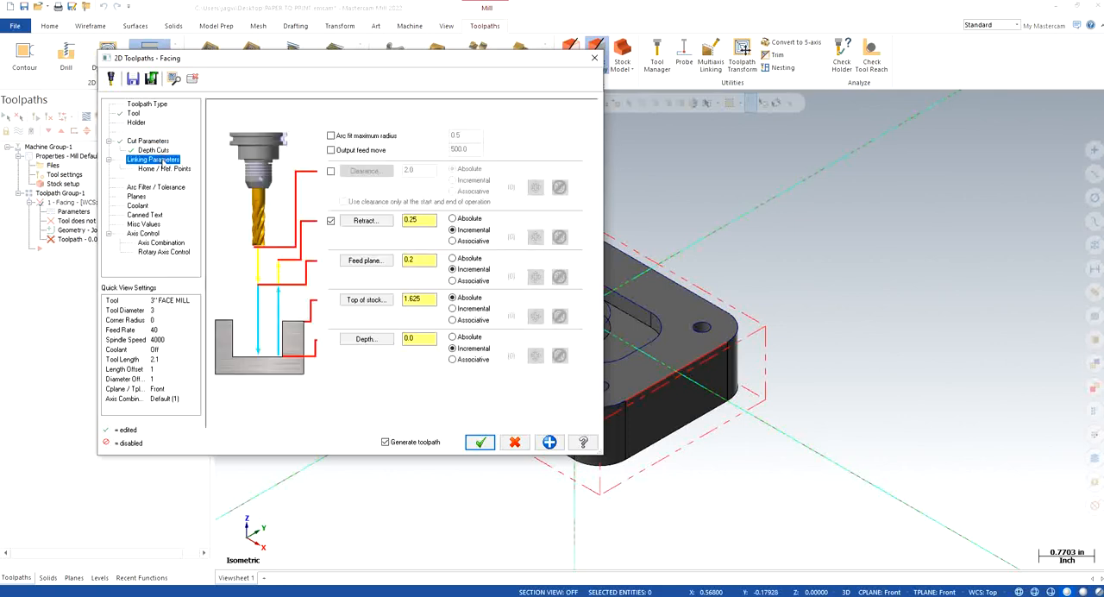
left_click(330, 171)
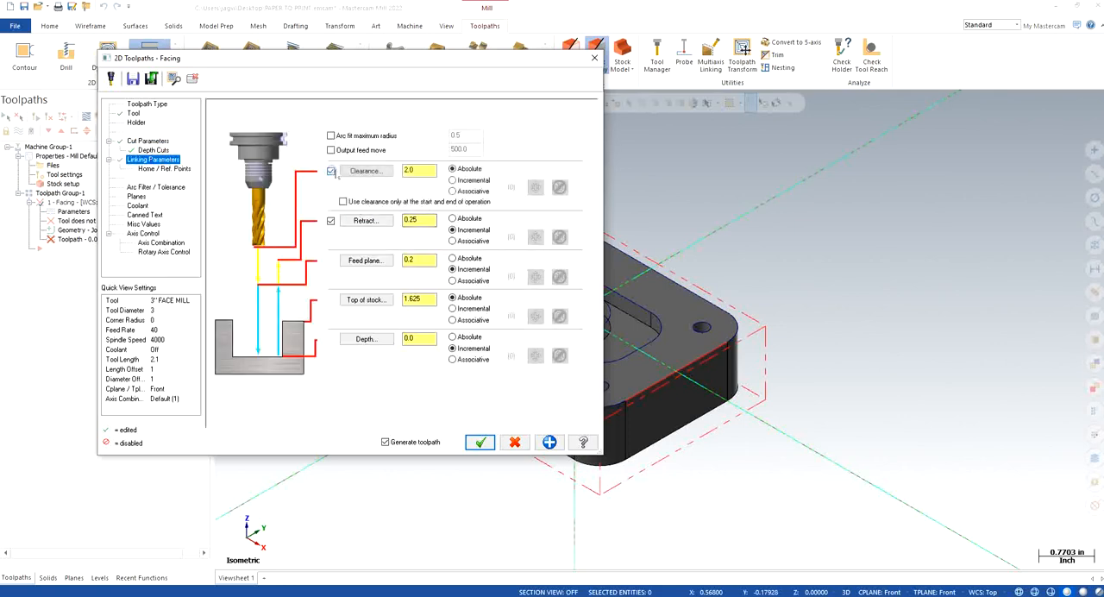
left_click(464, 219)
left_click(457, 259)
left_click(462, 337)
Step: Set the top of stock to 0.02 and the feed plane to 0.12, using clearance only at the start and end of operation
left_click_drag(434, 299, 401, 300)
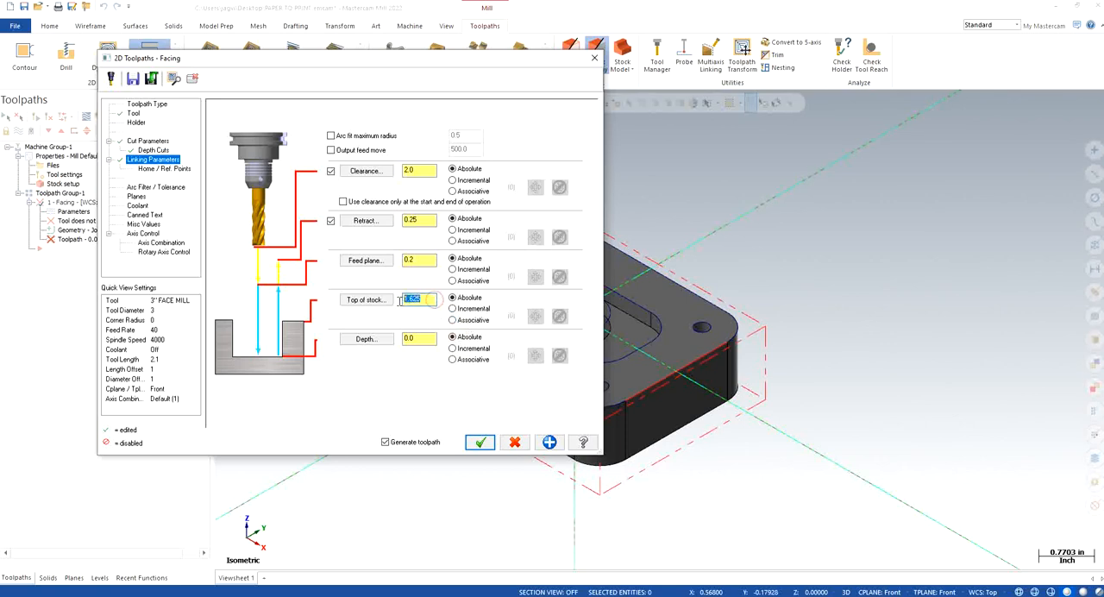
type("0.02")
key("Return")
left_click_drag(435, 259, 401, 261)
type("0")
key("Return")
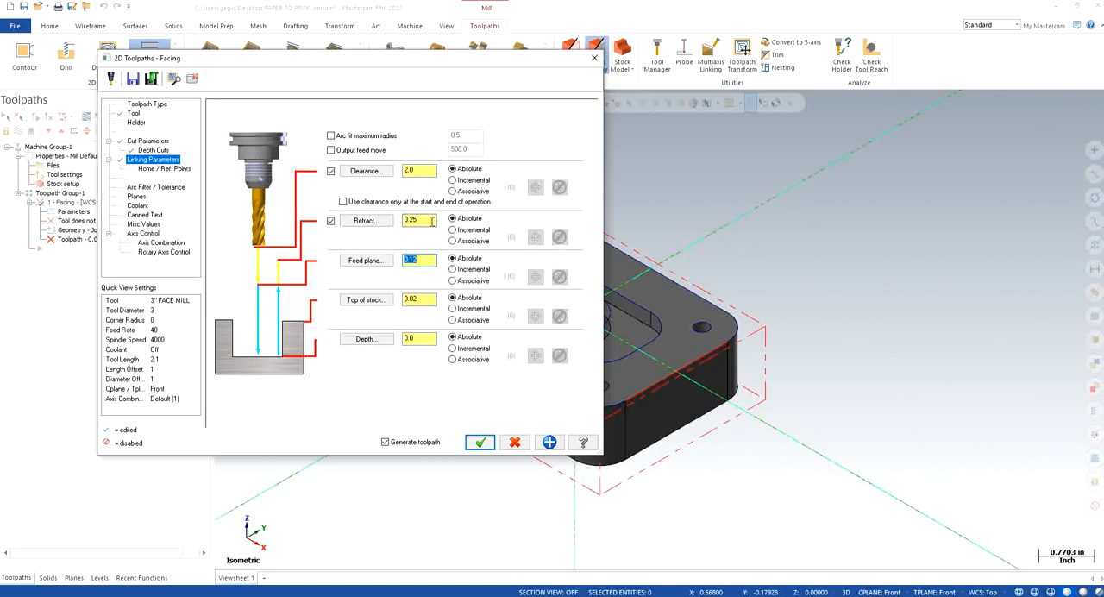
left_click(343, 201)
Step: Copy the Top working coordinate system to the facing toolpath's tool plane and construction plane
left_click(136, 197)
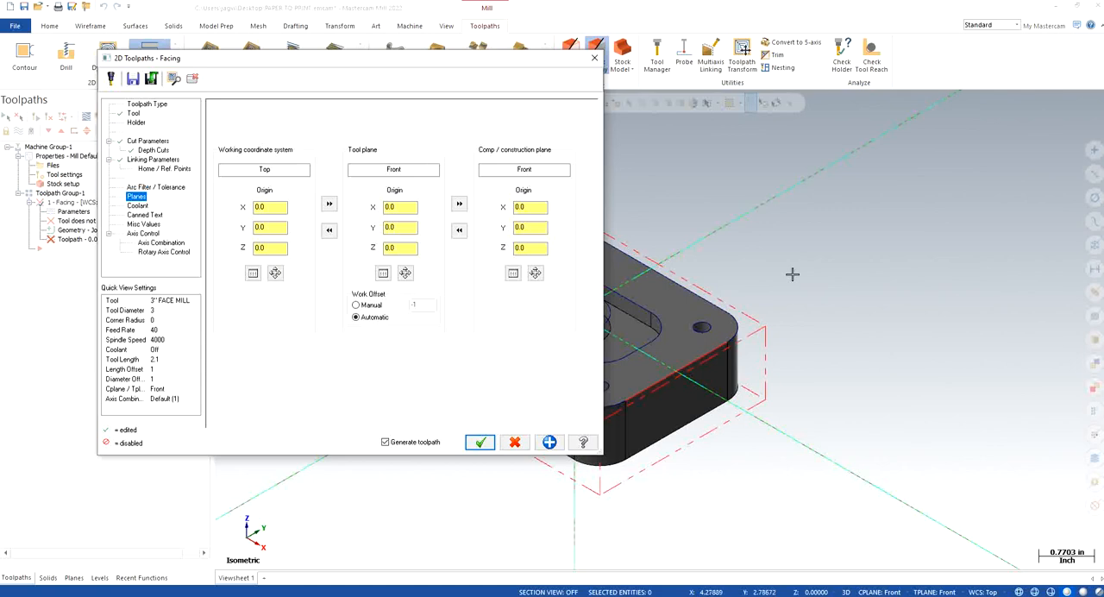
left_click(328, 203)
left_click(458, 203)
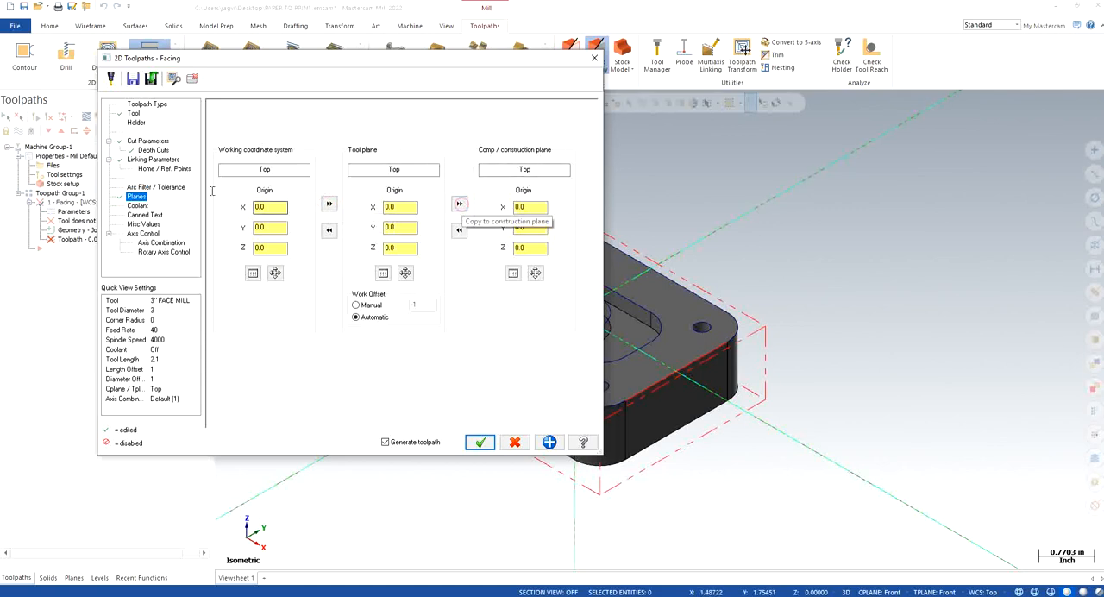
Step: Turn on flood coolant for the facing operation and generate the toolpath
left_click(136, 206)
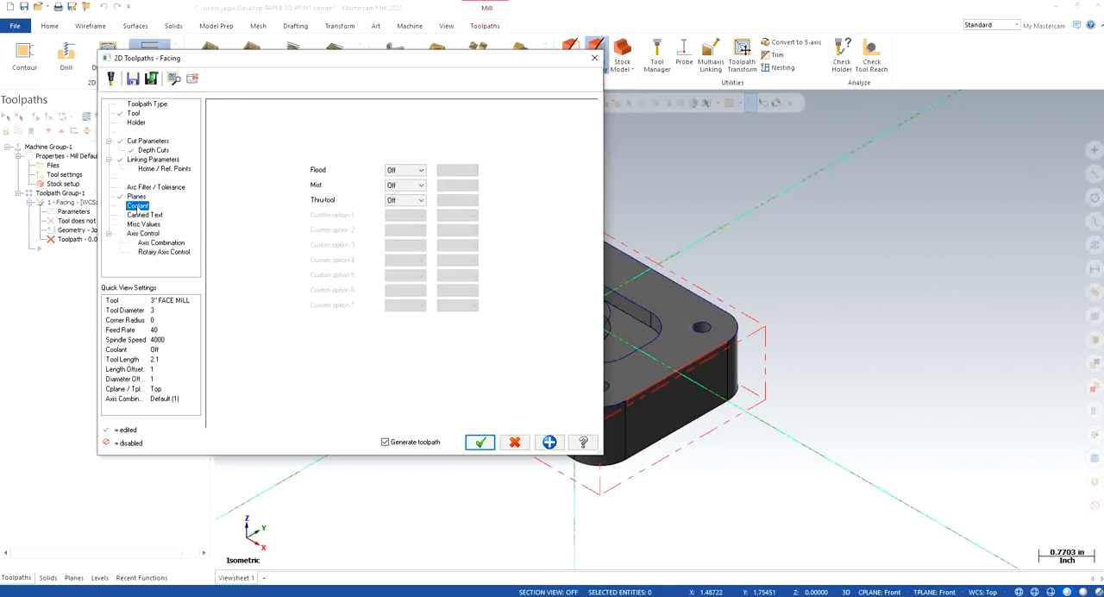
left_click(404, 170)
left_click(397, 180)
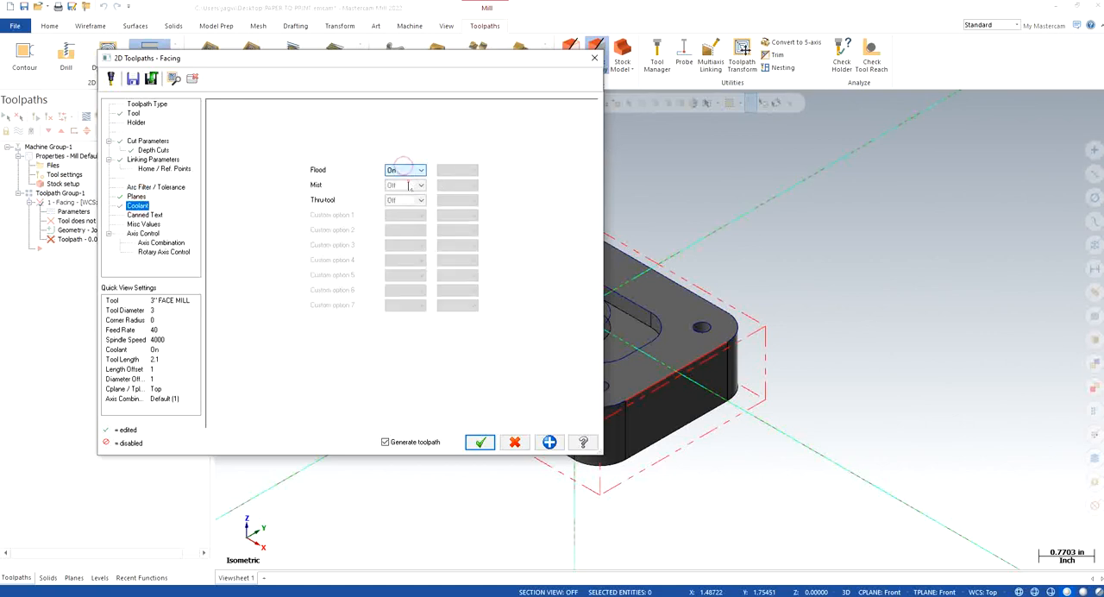
left_click(481, 442)
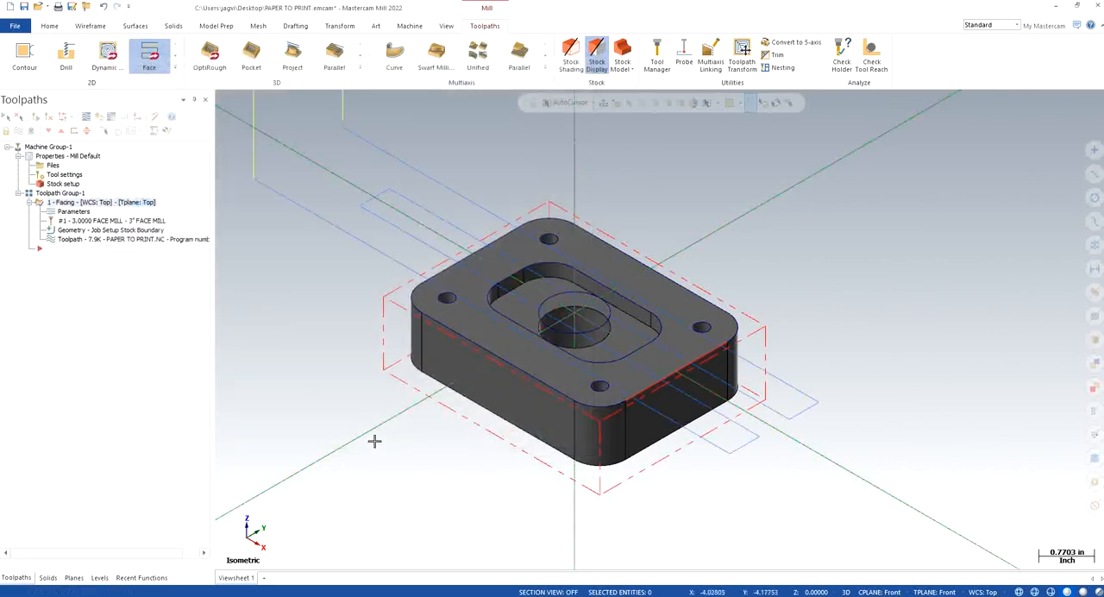
Step: Backplot the facing toolpath to check the face mill's motion over the stock, then close the backplot
scroll(325, 365, "down", 1)
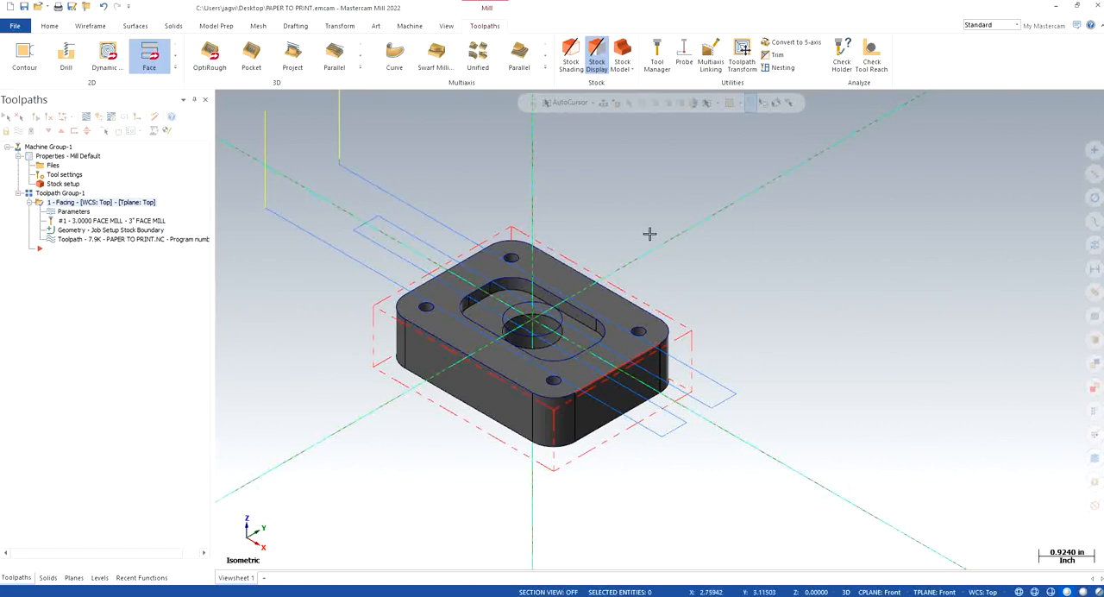
scroll(649, 233, "up", 5)
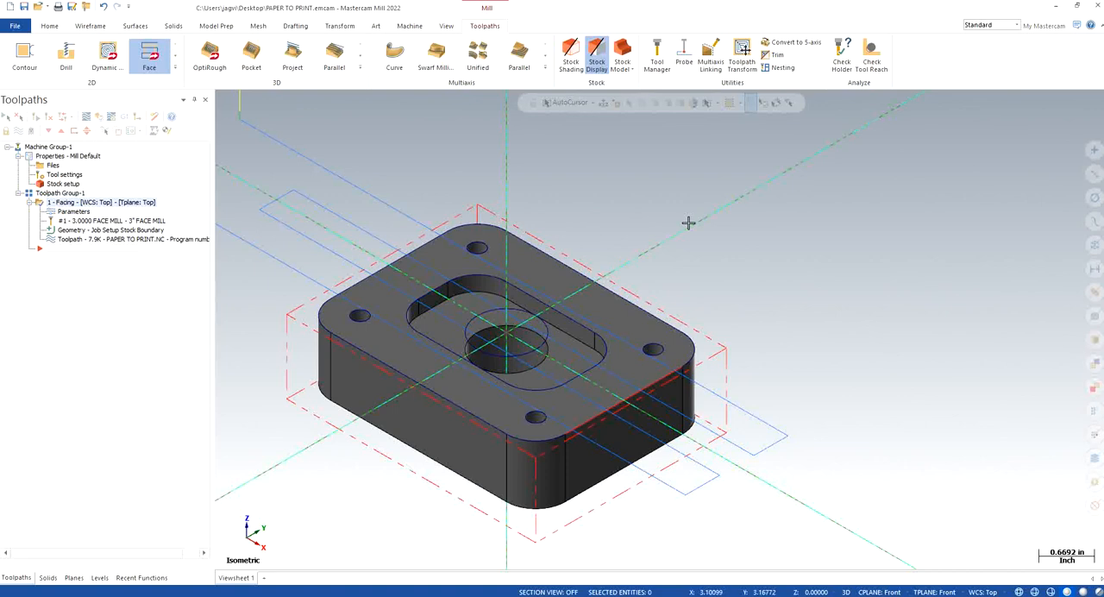
scroll(687, 223, "down", 1)
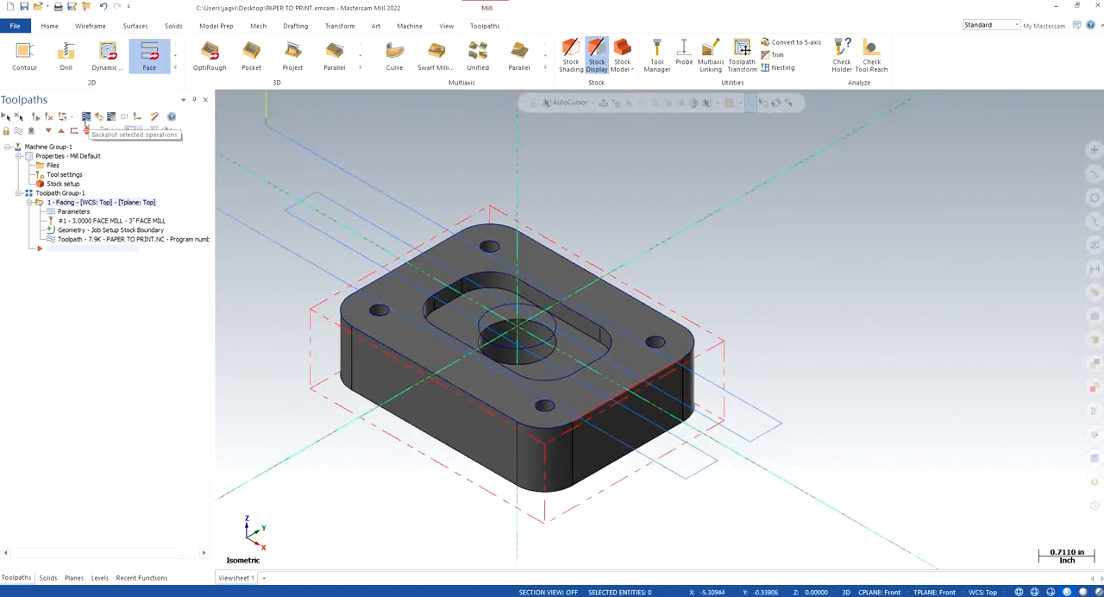
left_click(86, 117)
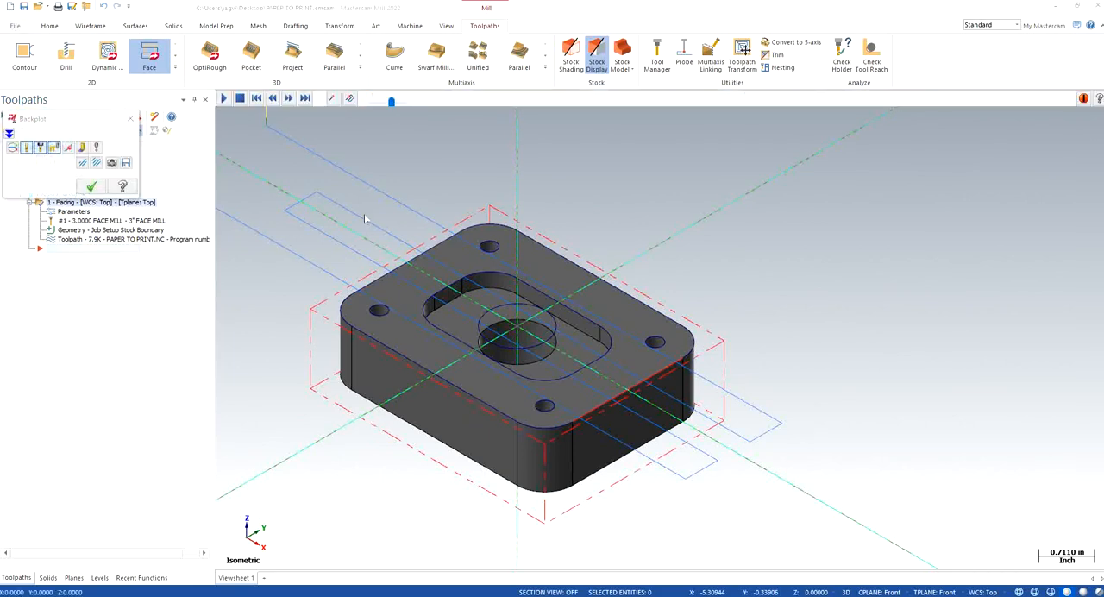
left_click(223, 97)
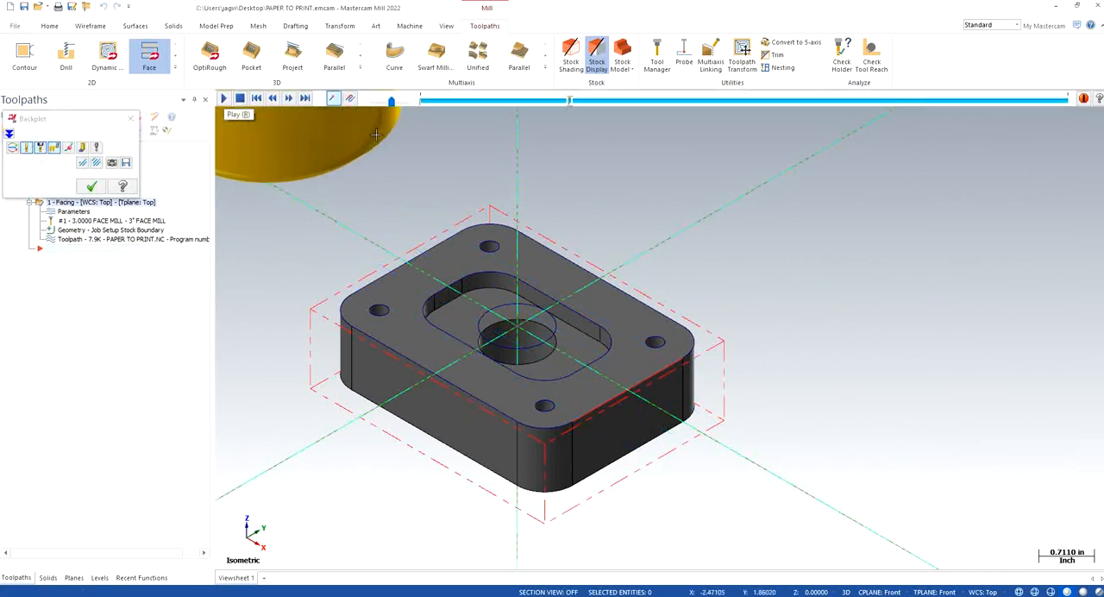
left_click_drag(393, 103, 418, 107)
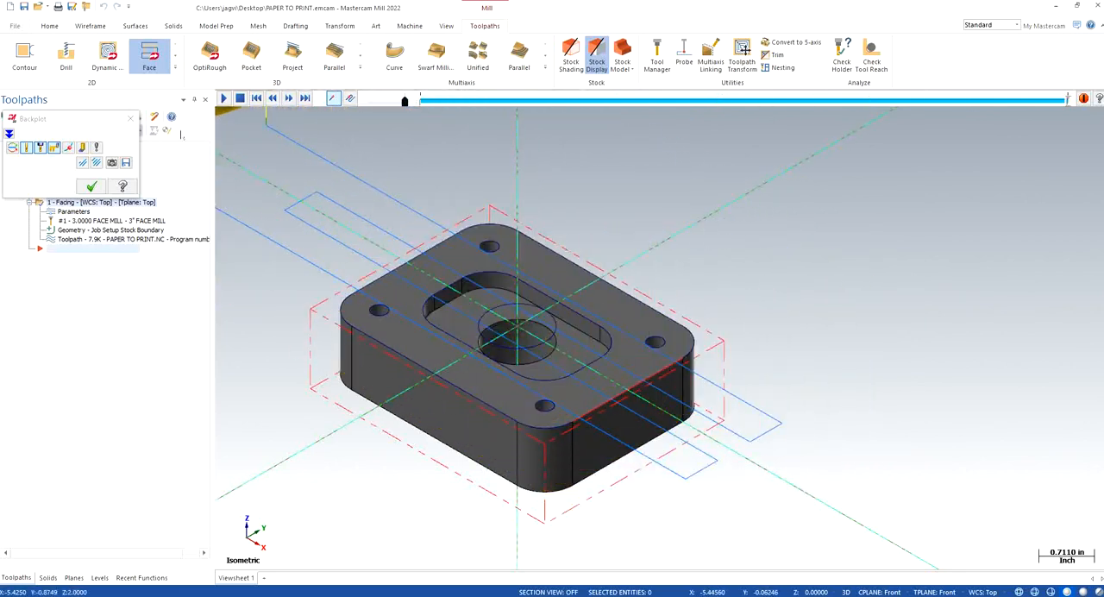
left_click(131, 119)
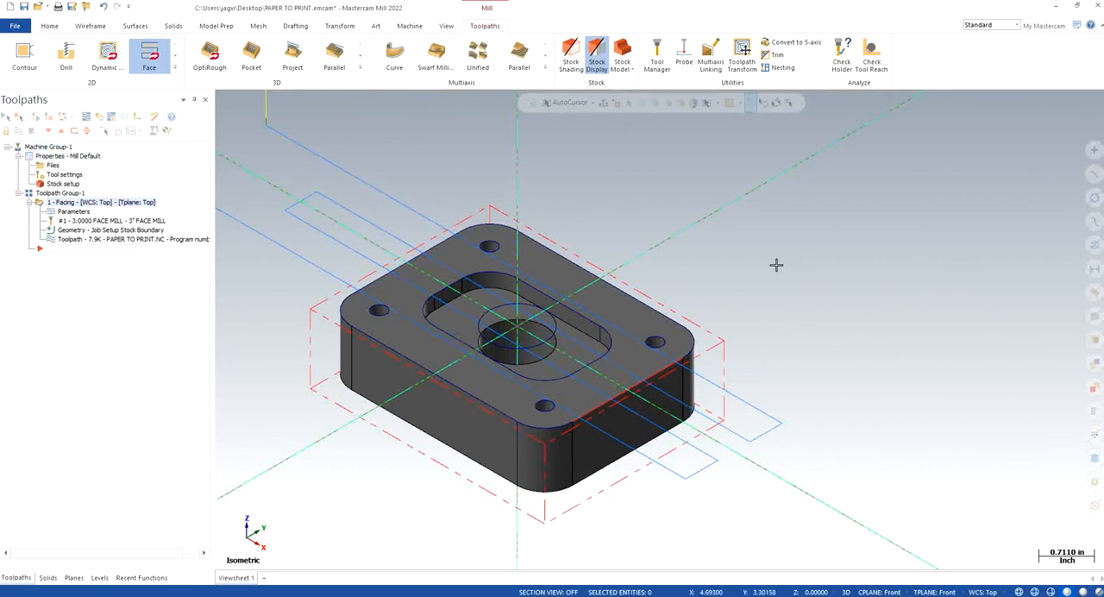
Step: Start a Contour toolpath on the plate's outer top edge chain and review the selected chain
scroll(551, 244, "down", 1)
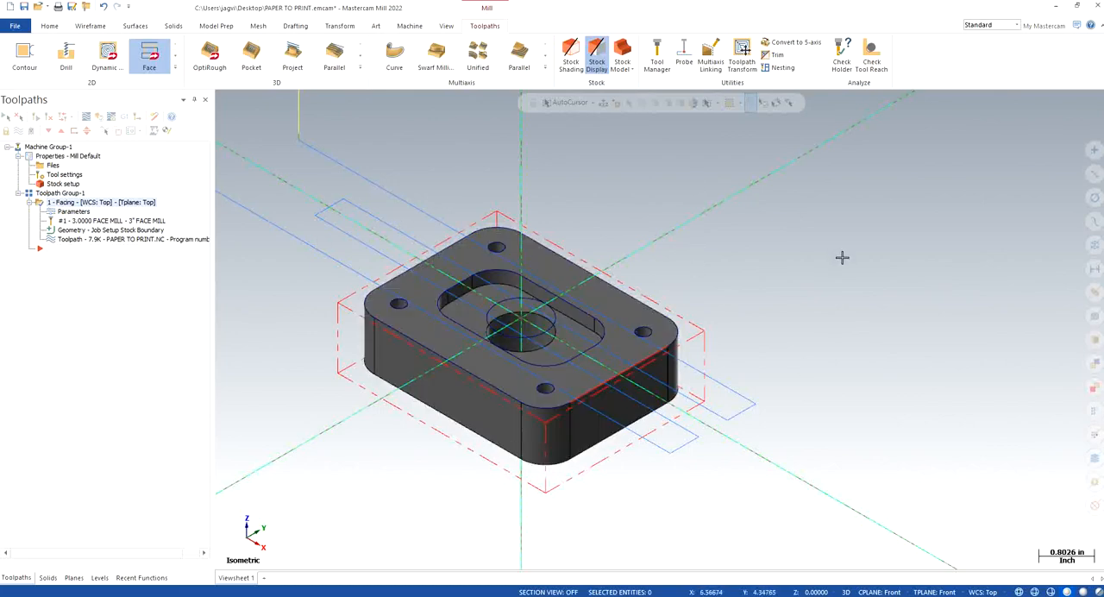
left_click(24, 55)
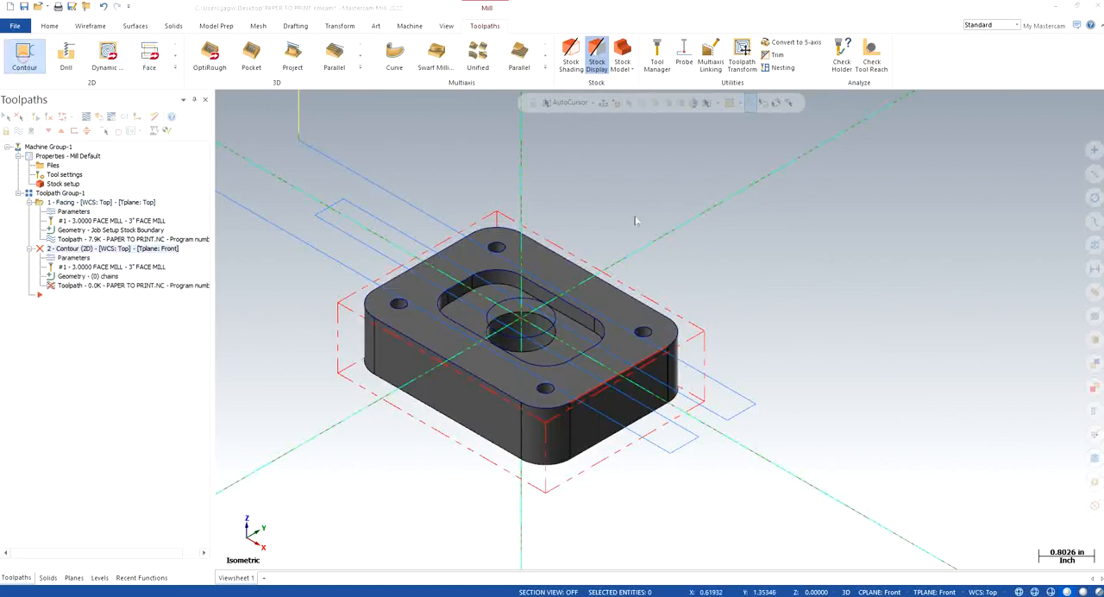
left_click(380, 328)
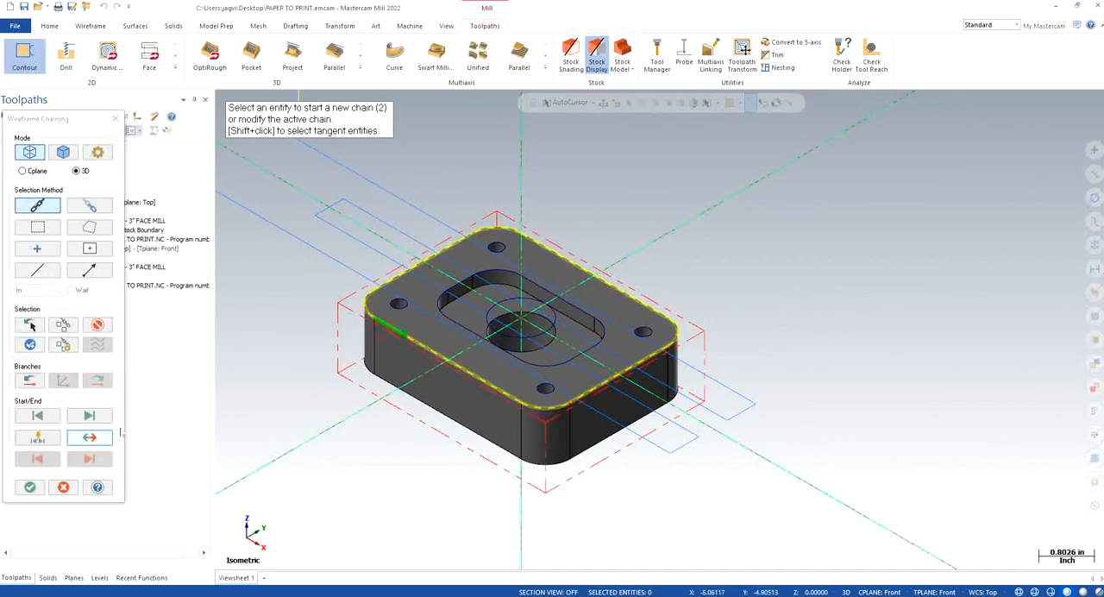
left_click(30, 487)
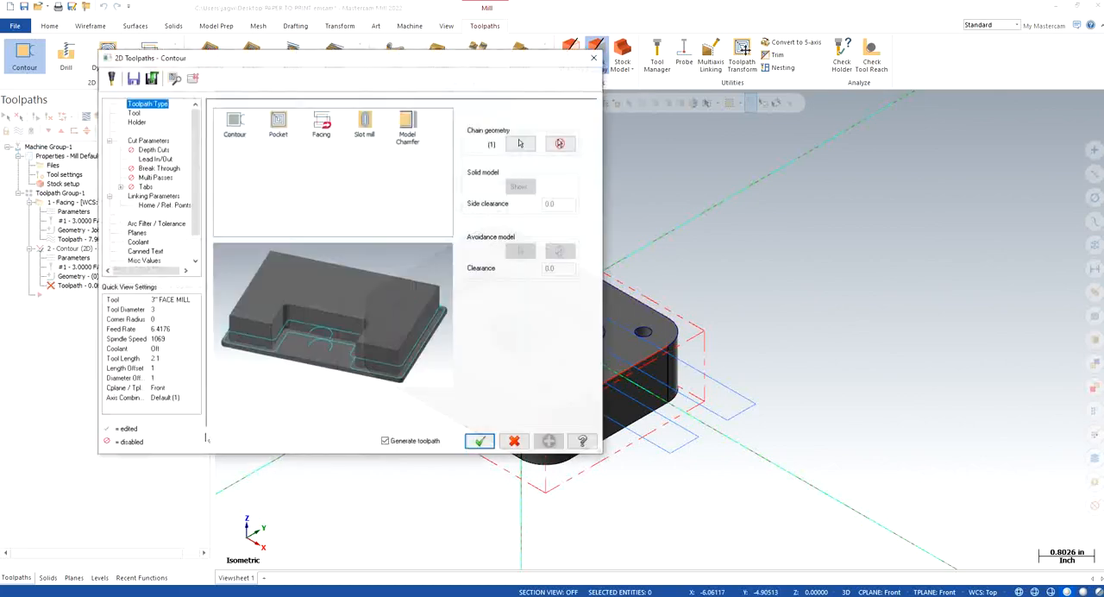
left_click(519, 142)
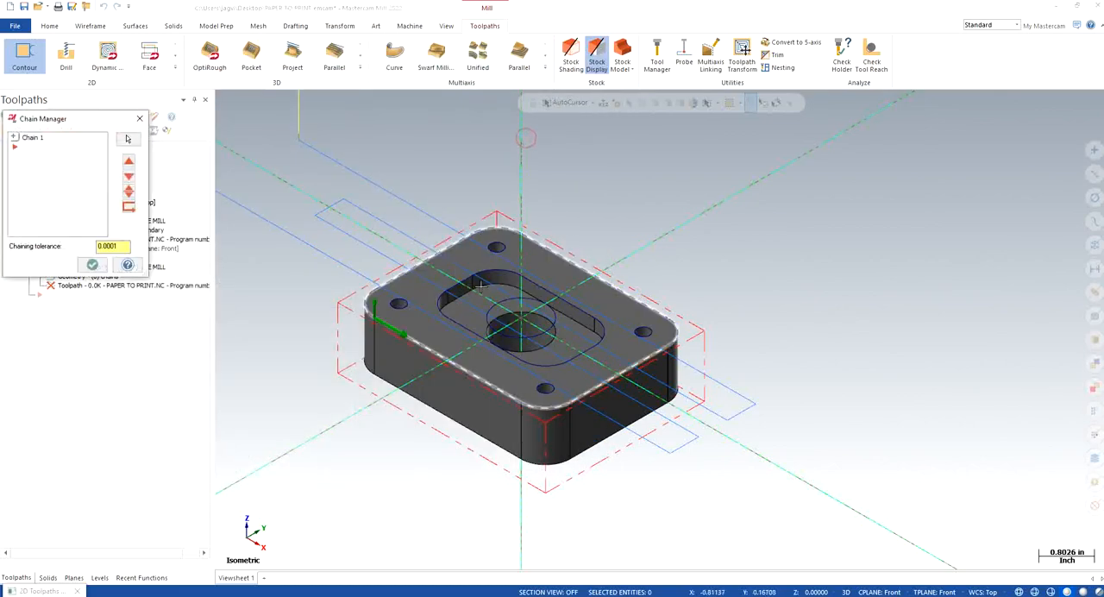
left_click(92, 265)
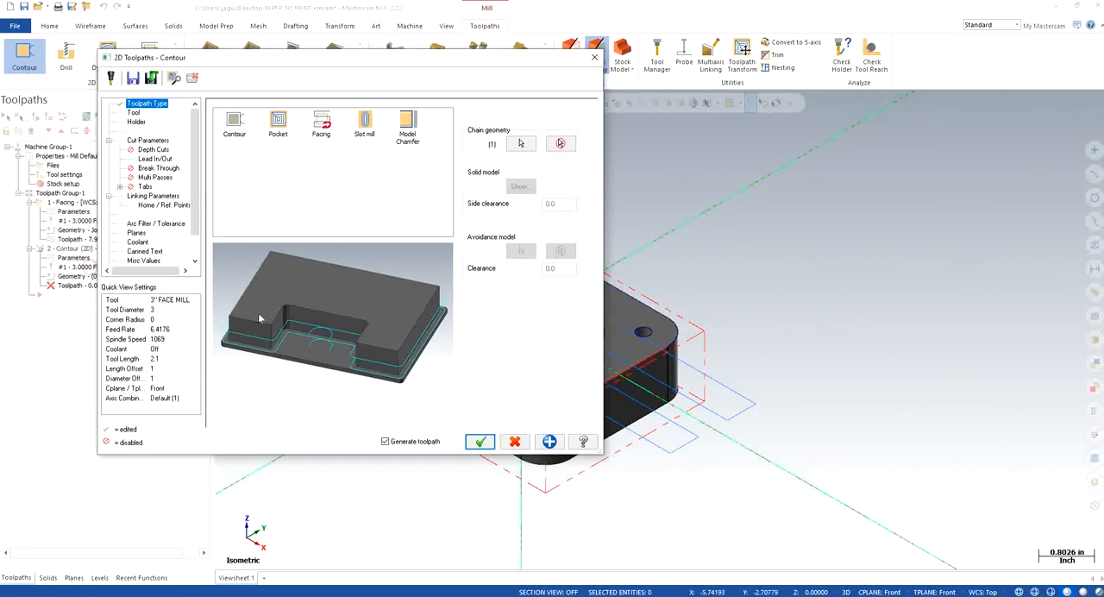
Step: Choose the 1/2 bull endmill with 0.125 corner radius from the tool library for the contour toolpath
left_click(132, 113)
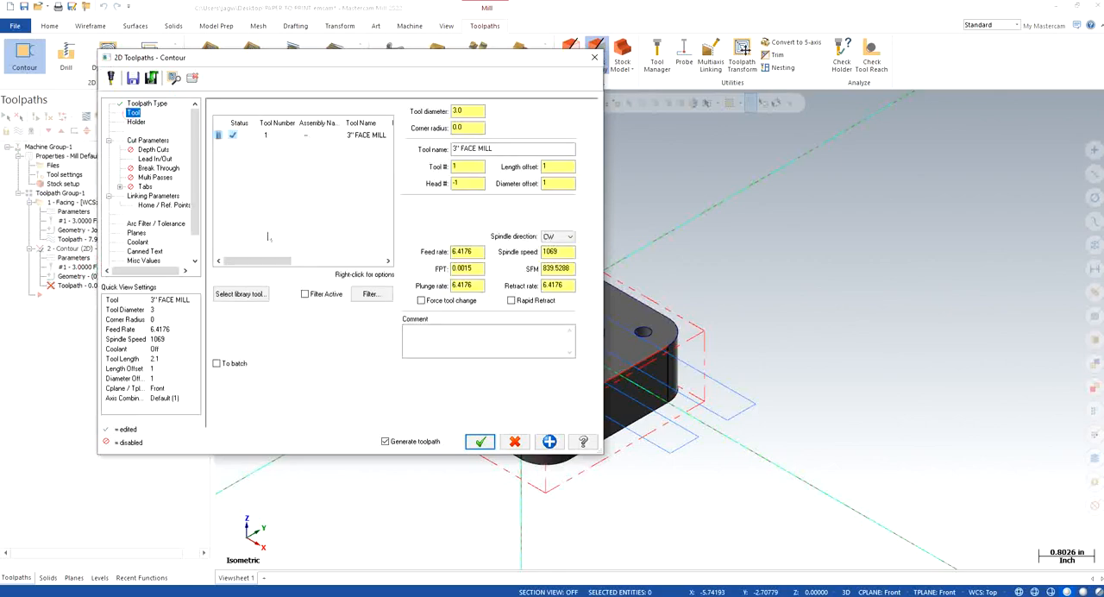
left_click(258, 294)
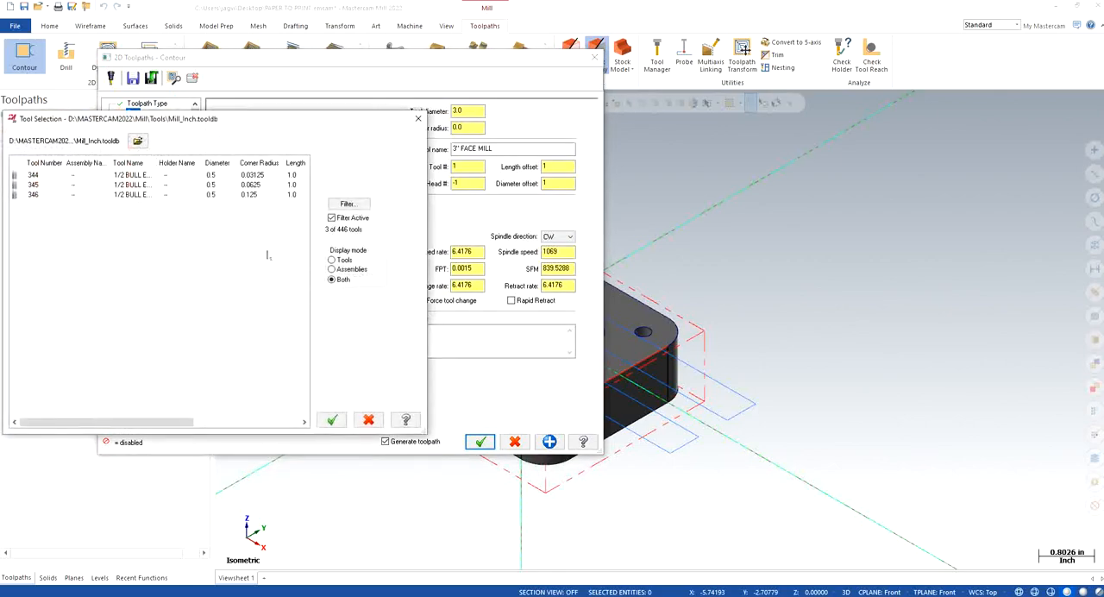
left_click(132, 195)
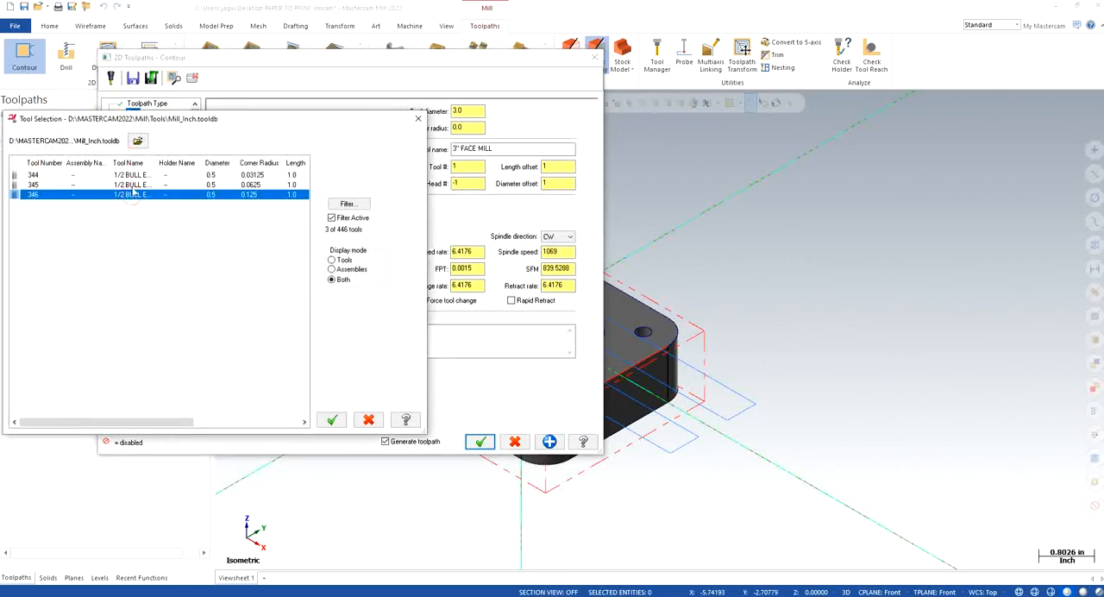
left_click(331, 420)
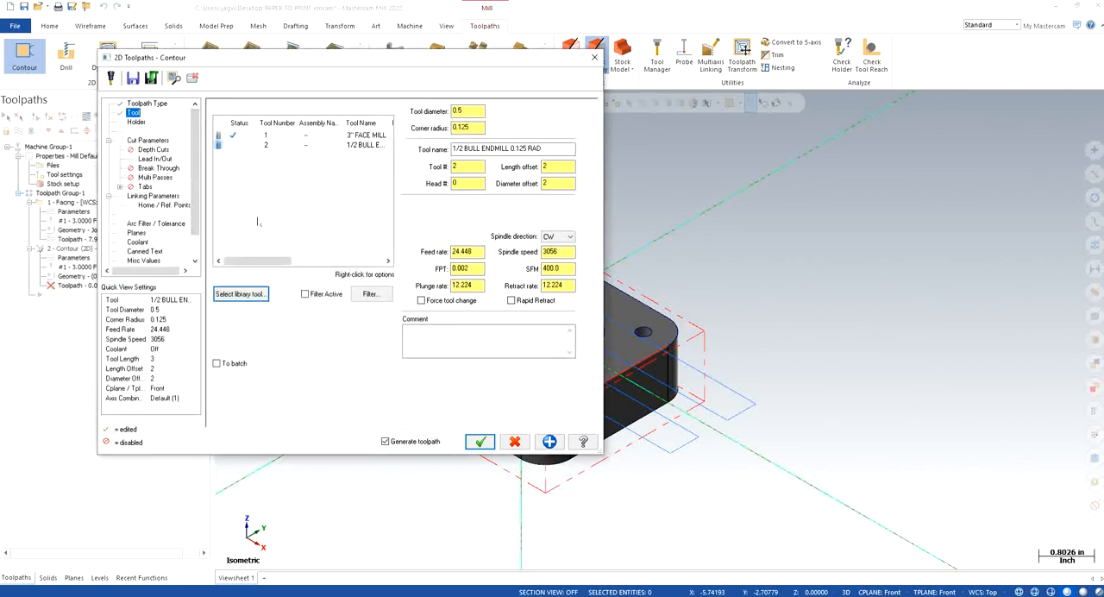
Step: Set the bull endmill's feed rate to 24, spindle speed to 4000 and plunge rate to 10, with rapid retract enabled
double_click(481, 252)
type("24")
key("Tab")
type("4000")
key("Return")
key("Tab")
key("Tab")
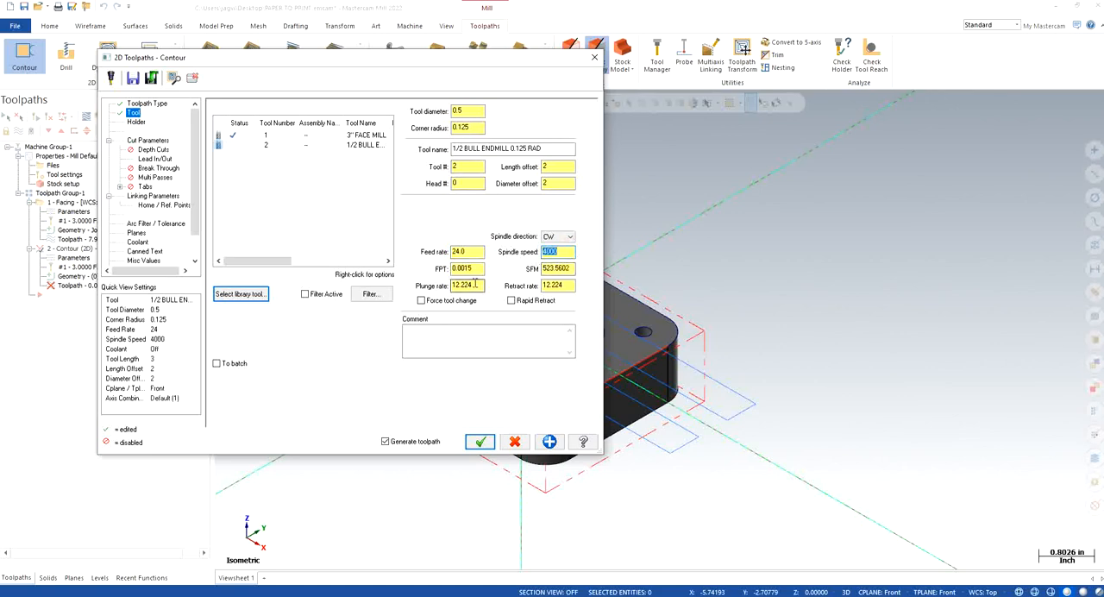
type("10")
key("Return")
left_click(511, 300)
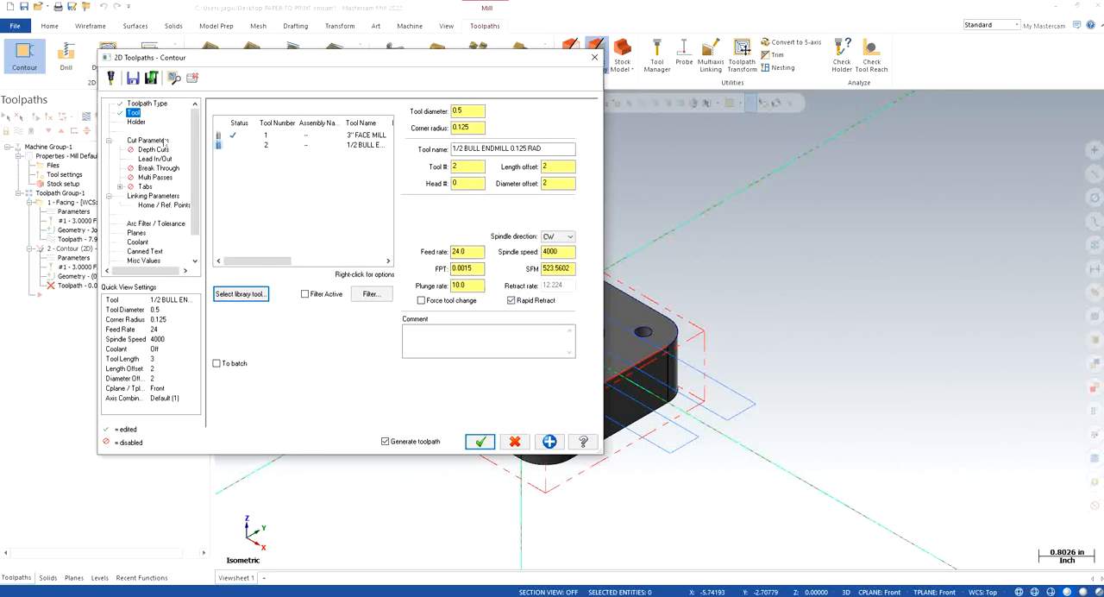
Step: Set the contour's stock to leave on walls to 0.01 and enable depth cuts
left_click(164, 141)
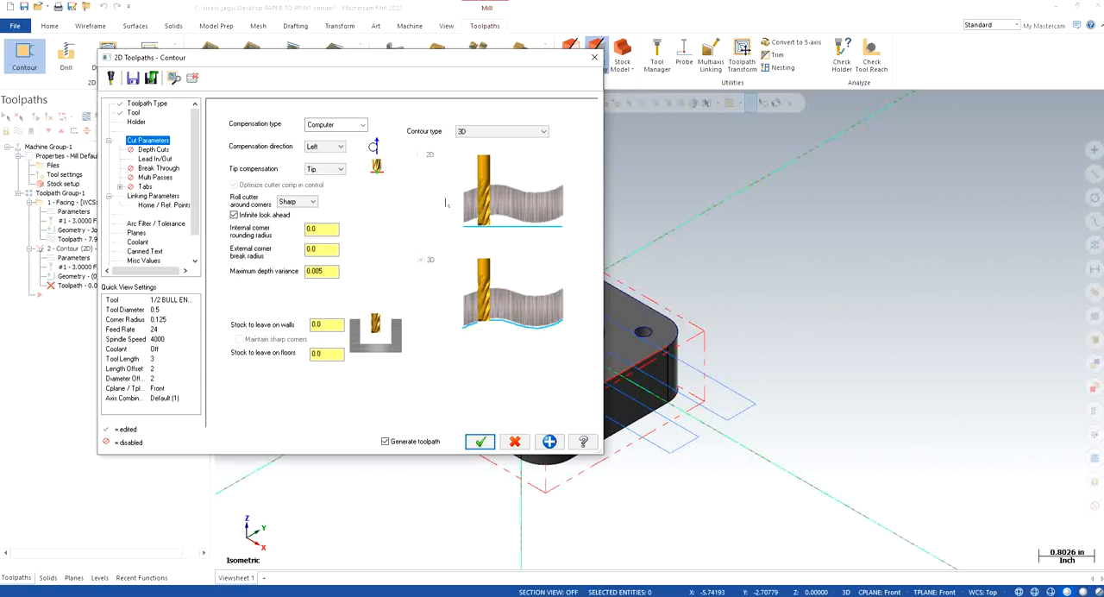
left_click(335, 326)
type("1")
key("Return")
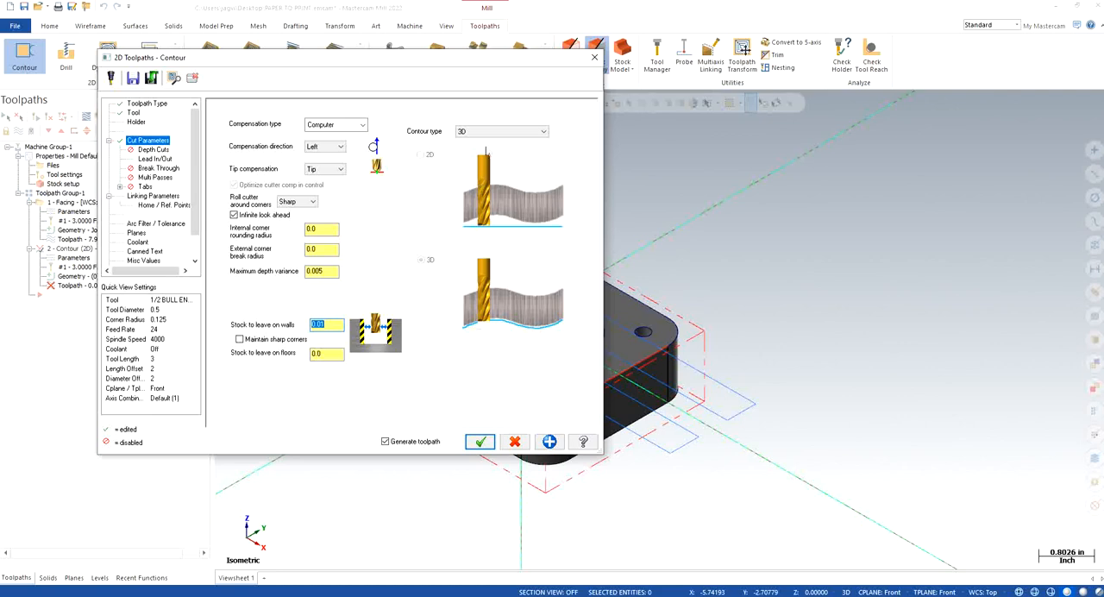
left_click(152, 149)
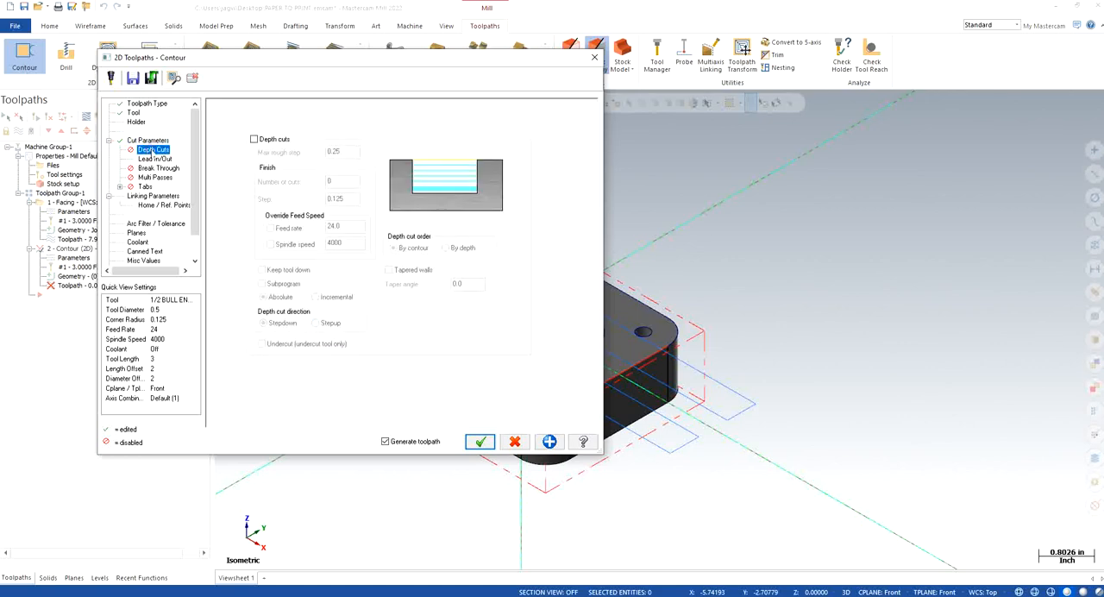
left_click(254, 138)
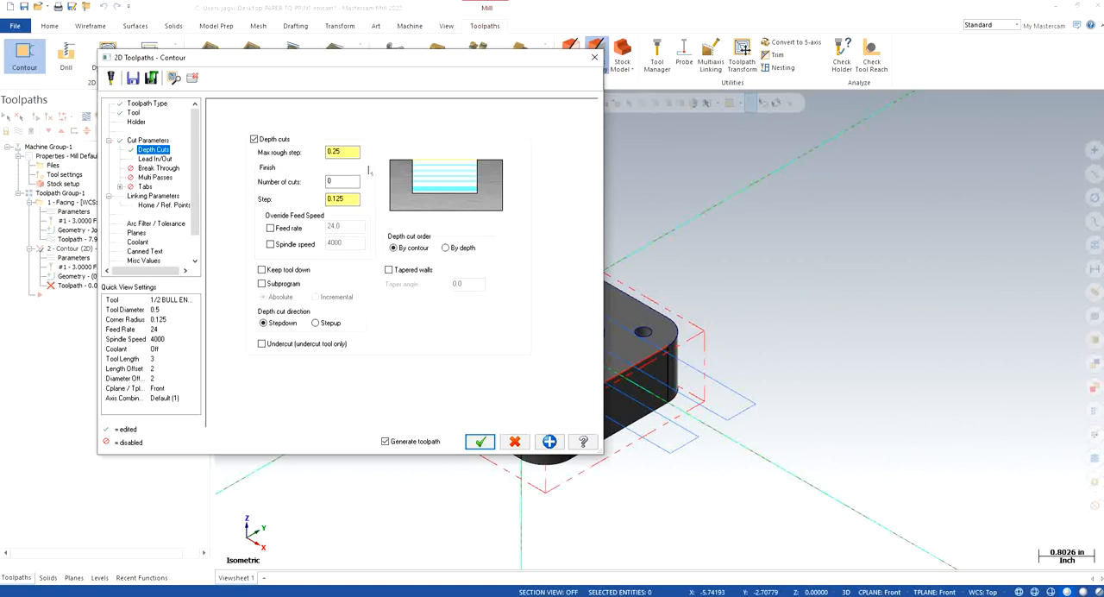
Step: Disable midpoint entry/exit, set the lead-in length and radius to 25%, copy them to the lead-out and set overlap to 0.1
left_click(159, 161)
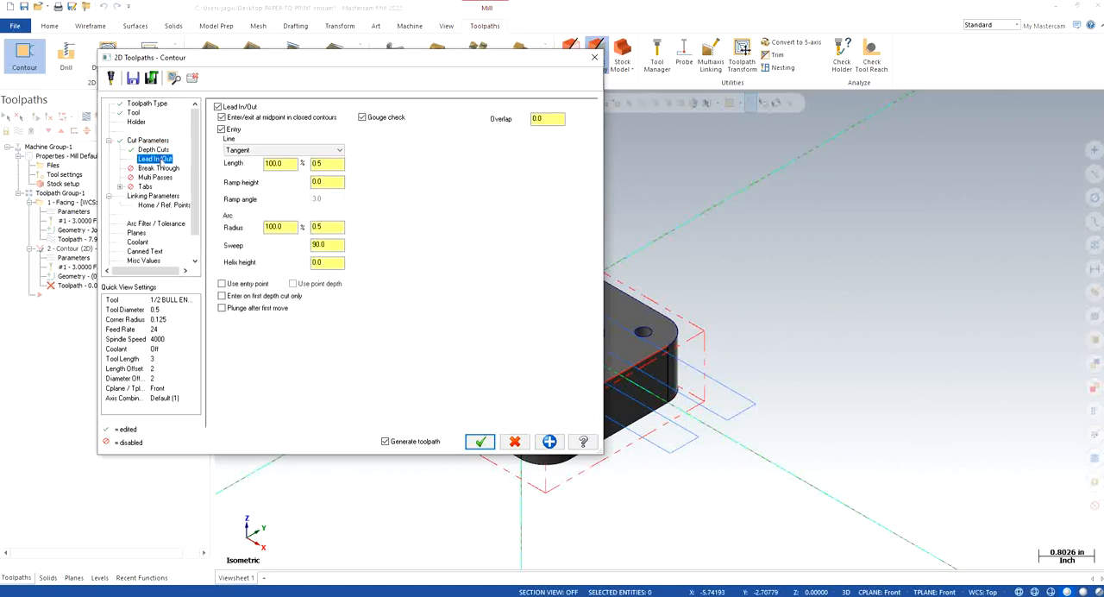
left_click(222, 117)
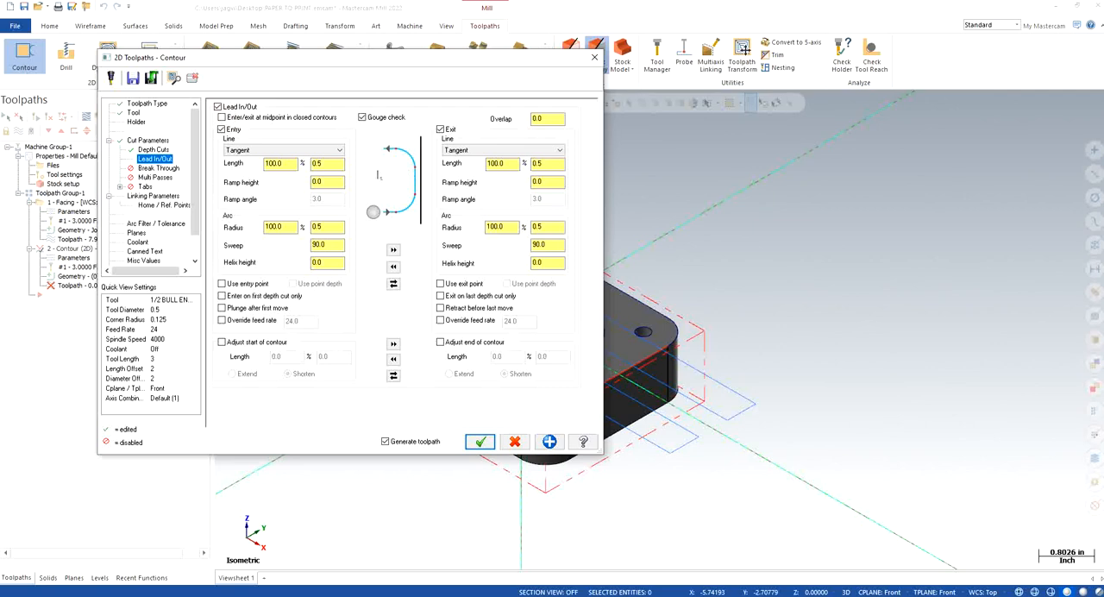
double_click(281, 163)
type("25")
double_click(292, 226)
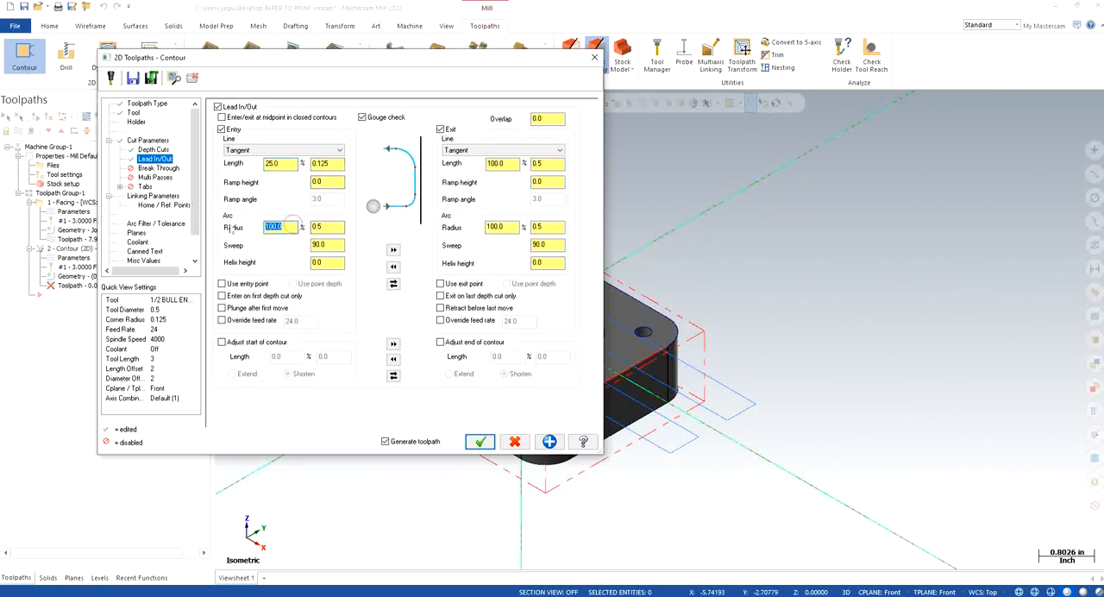
type("25")
left_click(393, 249)
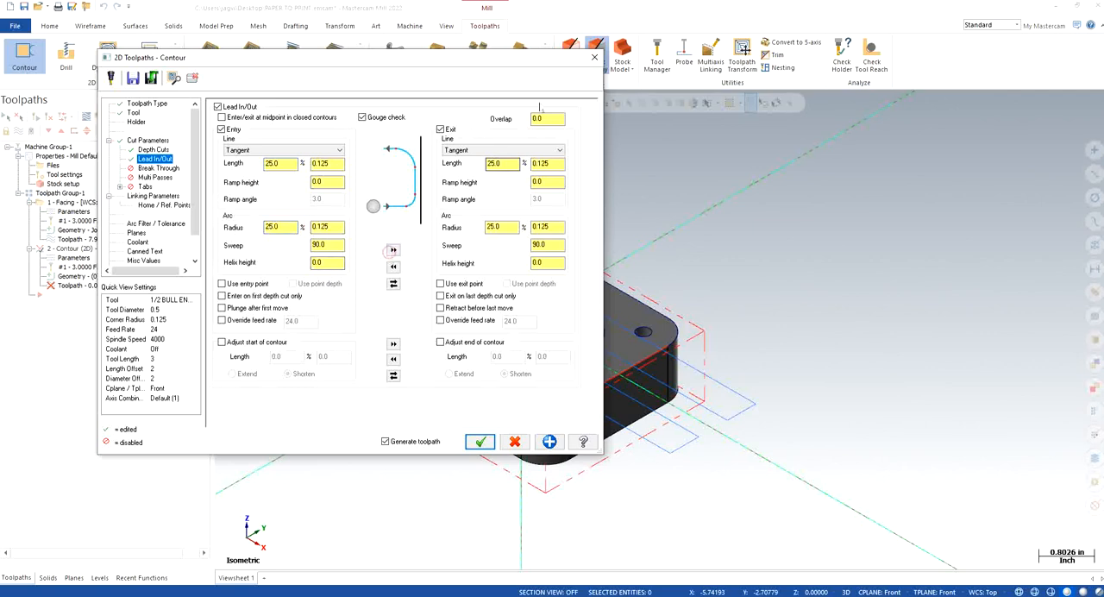
type("0.1")
Step: Use clearance only at the operation's start and end, set top of stock to 0 and the feed plane to 0.1
left_click(153, 168)
left_click(154, 178)
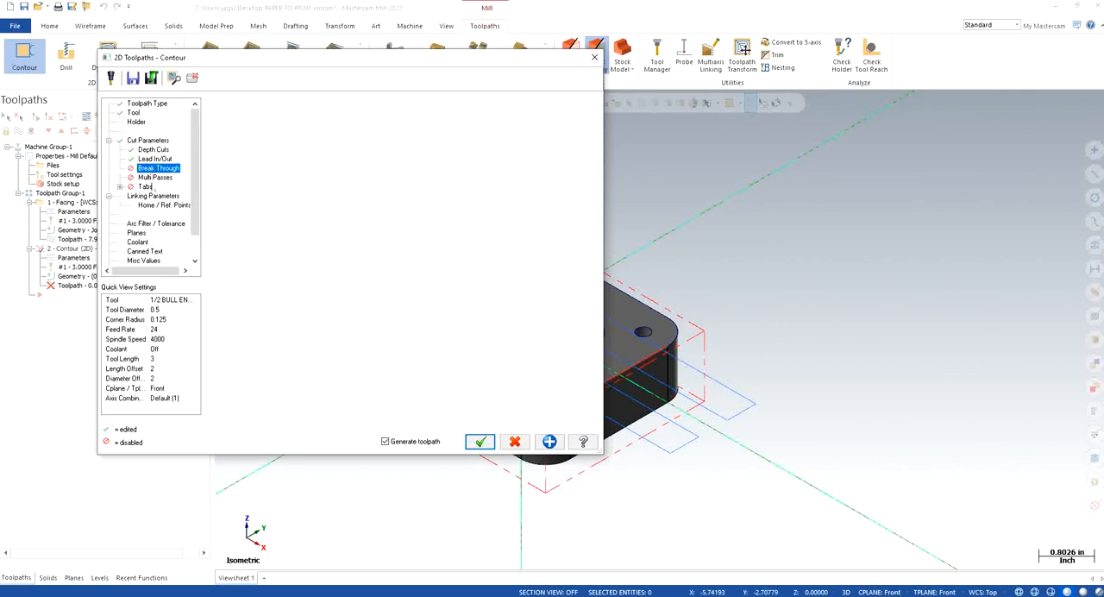
left_click(152, 196)
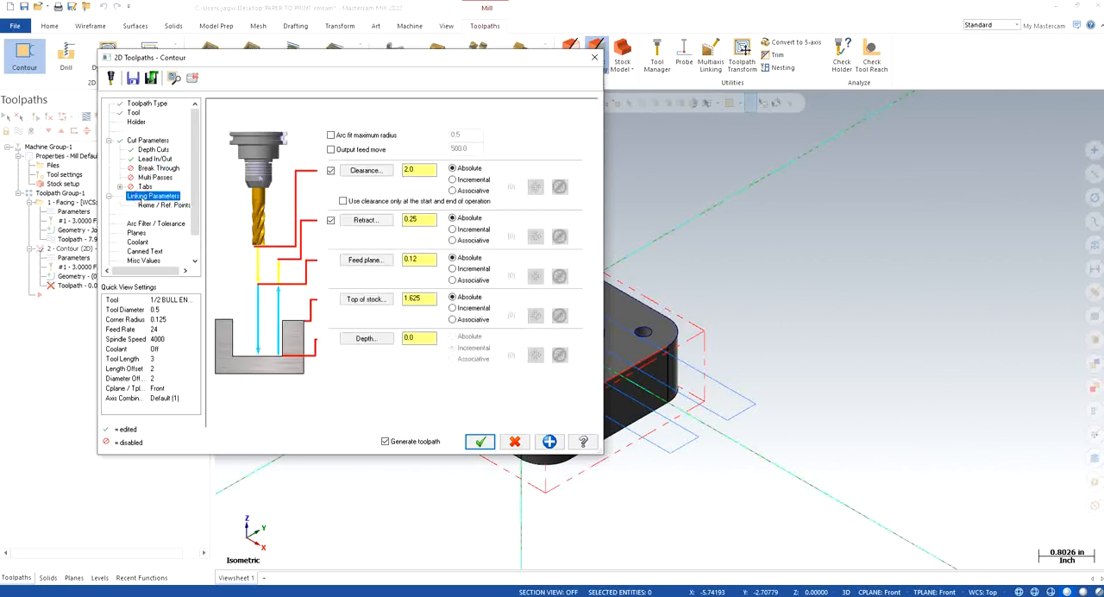
left_click(344, 201)
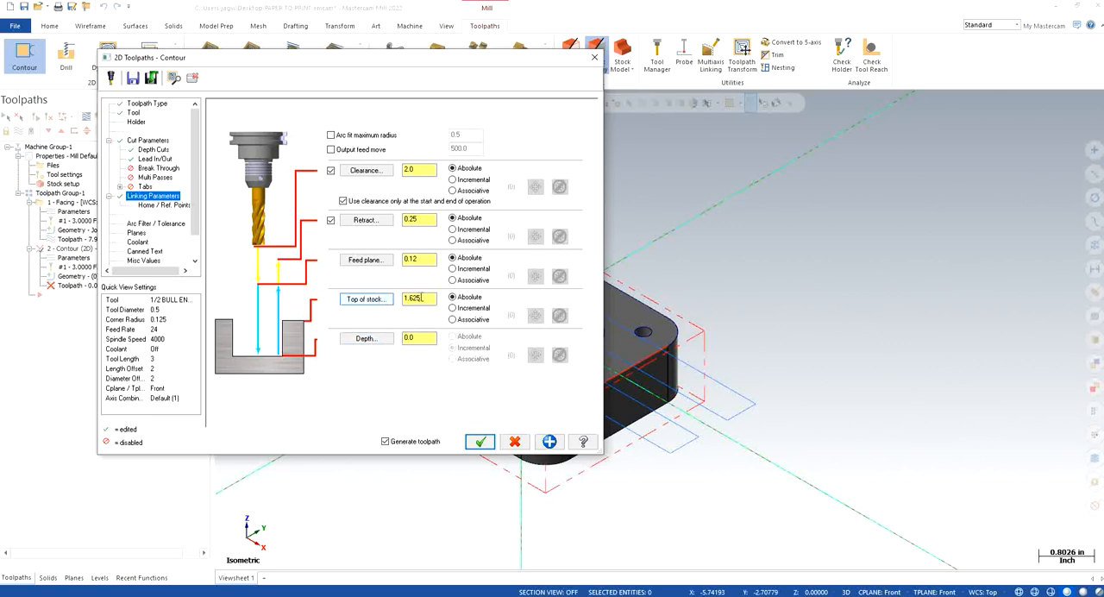
left_click_drag(421, 297, 397, 298)
type("0")
key("Return")
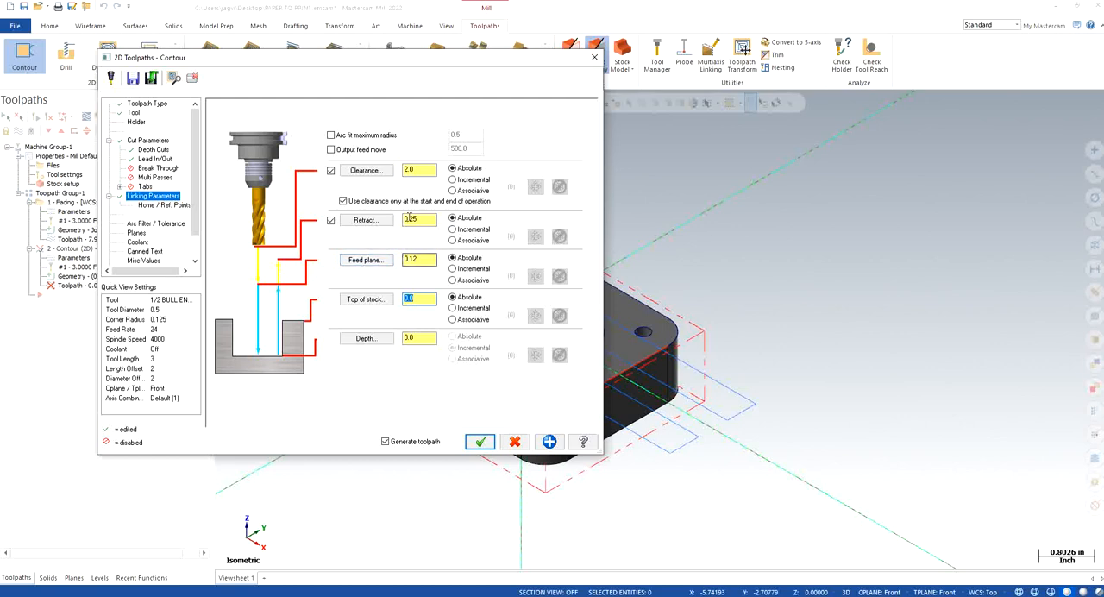
left_click(431, 258)
double_click(431, 259)
Step: Pick the plate's lower corner for the contour depth and override the incremental depth with -1.0
left_click(366, 338)
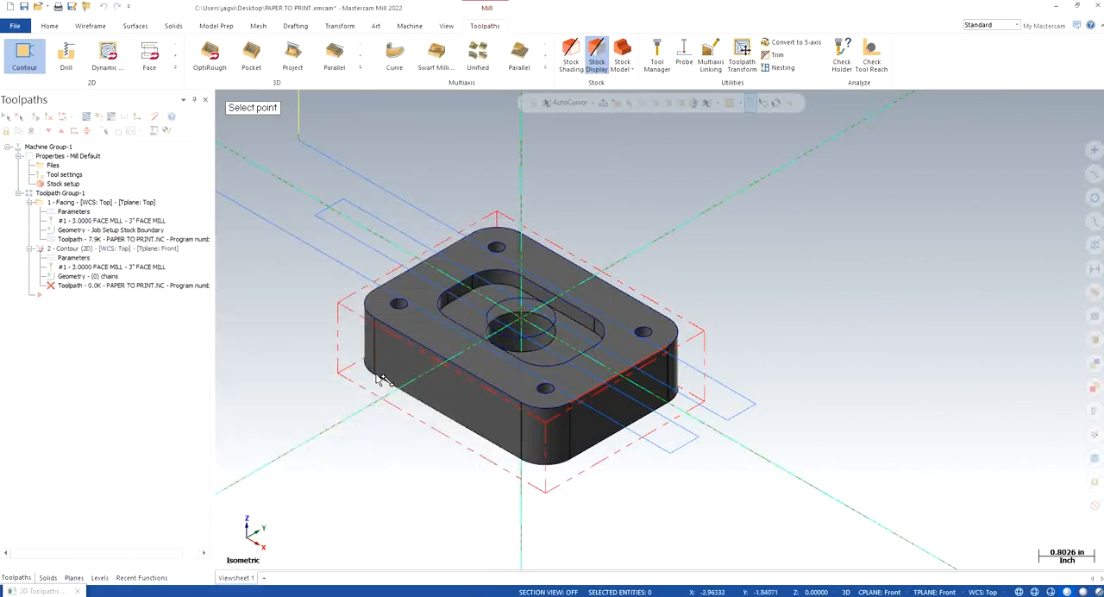
left_click(376, 378)
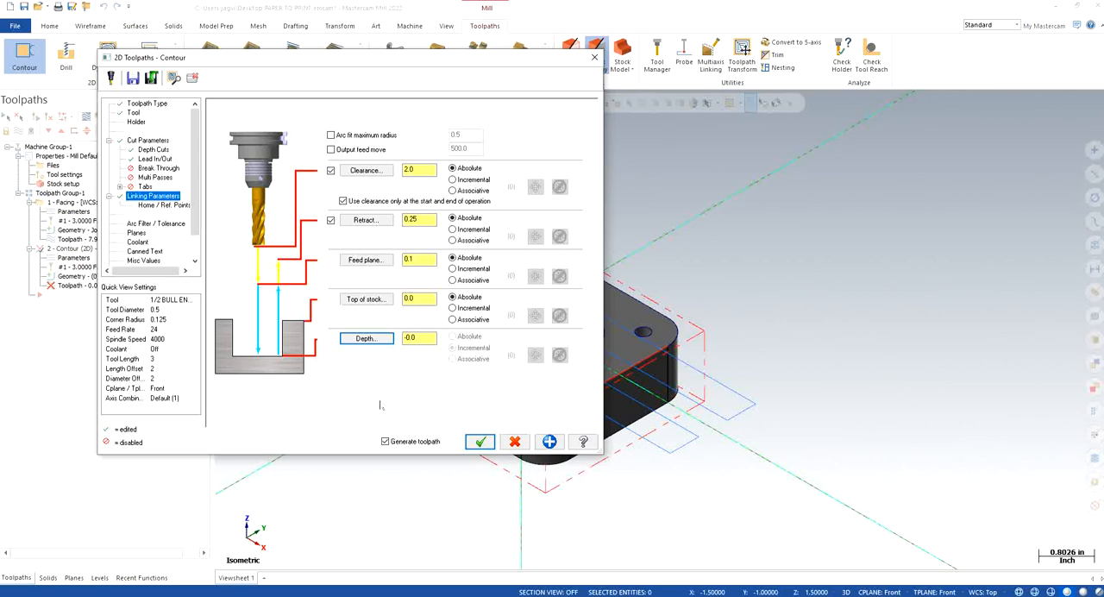
left_click(423, 338)
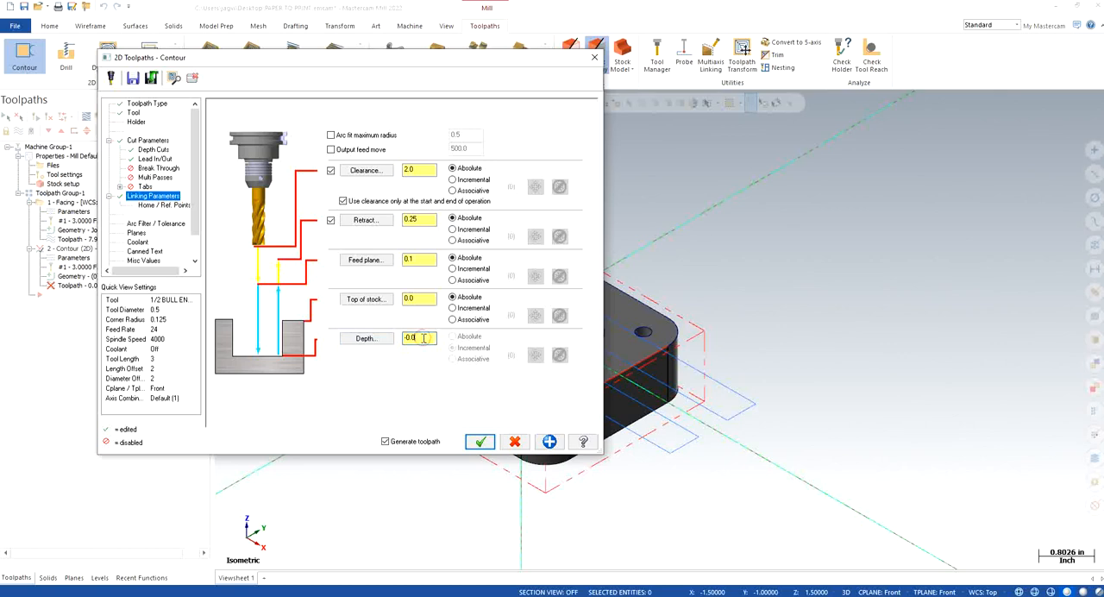
key("BackSpace")
key("BackSpace")
type("1")
key("Return")
Step: Enable break through for the contour with a break through amount of 0.1
left_click(158, 169)
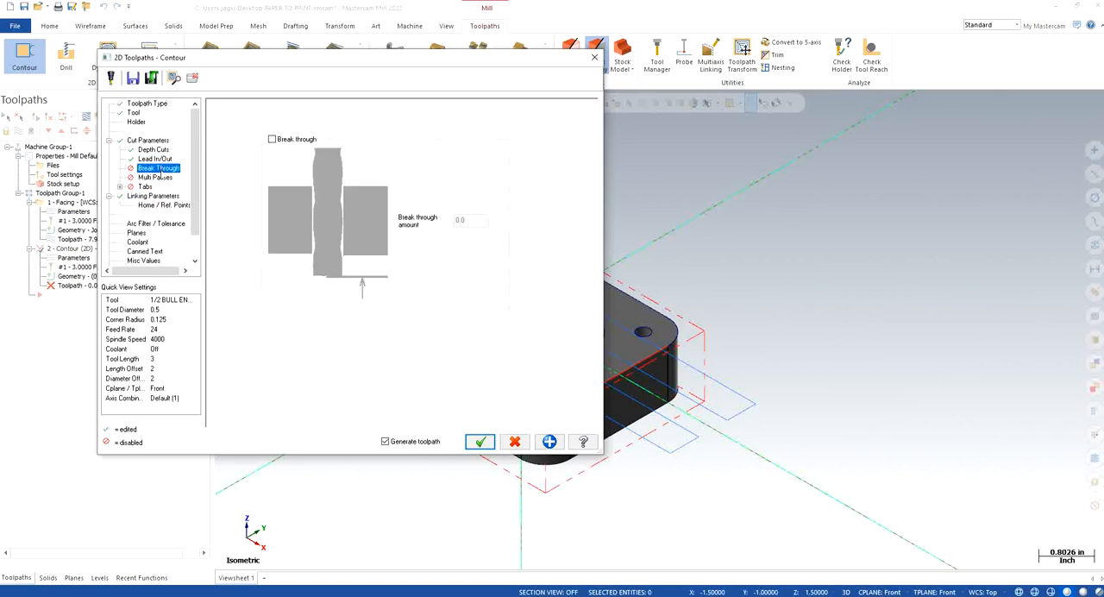
left_click(273, 139)
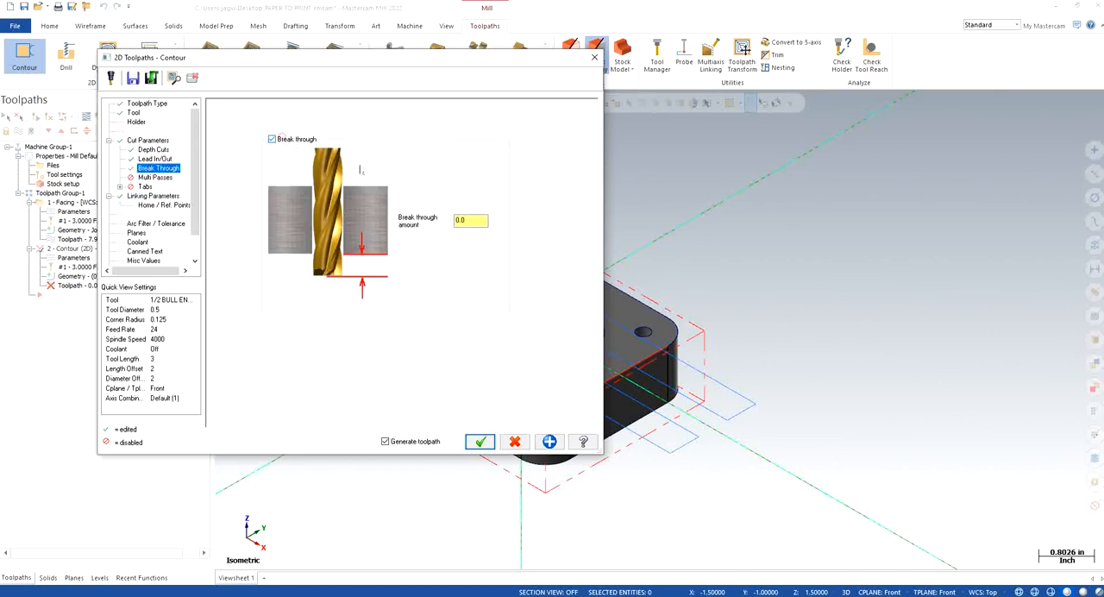
double_click(478, 219)
type("0.1")
Step: Turn flood coolant on and set the tool plane and construction plane to match the Top working coordinate system
left_click(137, 243)
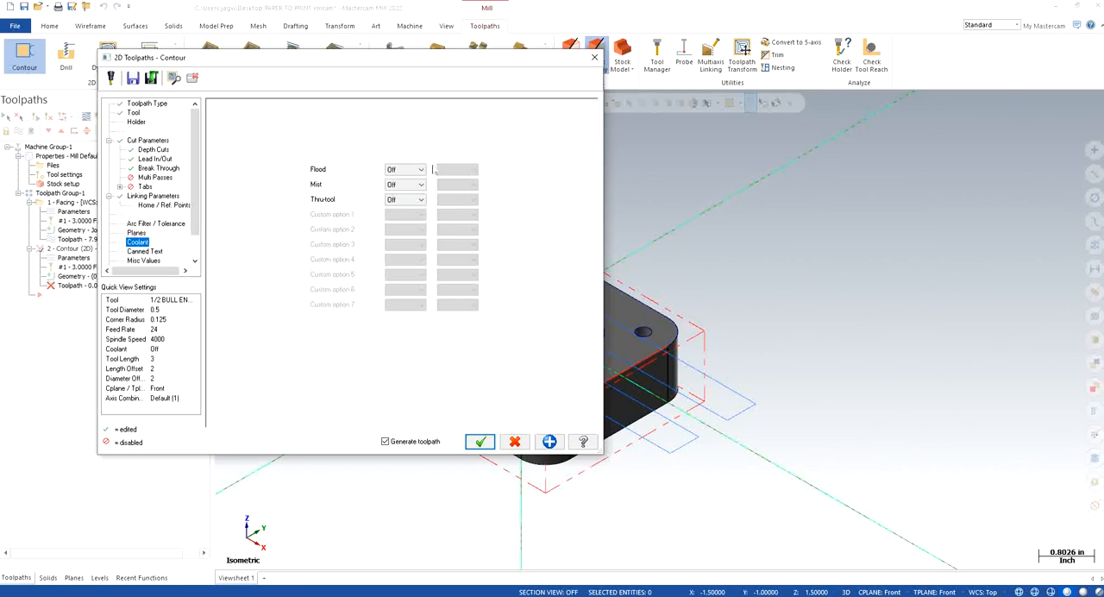
left_click(405, 169)
left_click(402, 189)
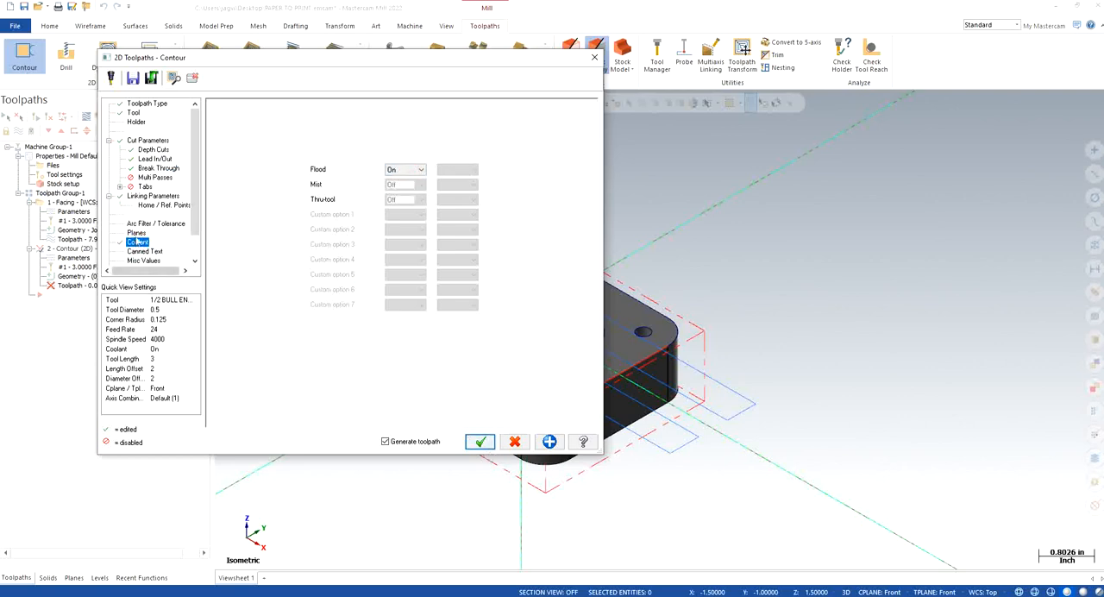
key("Up")
left_click(328, 203)
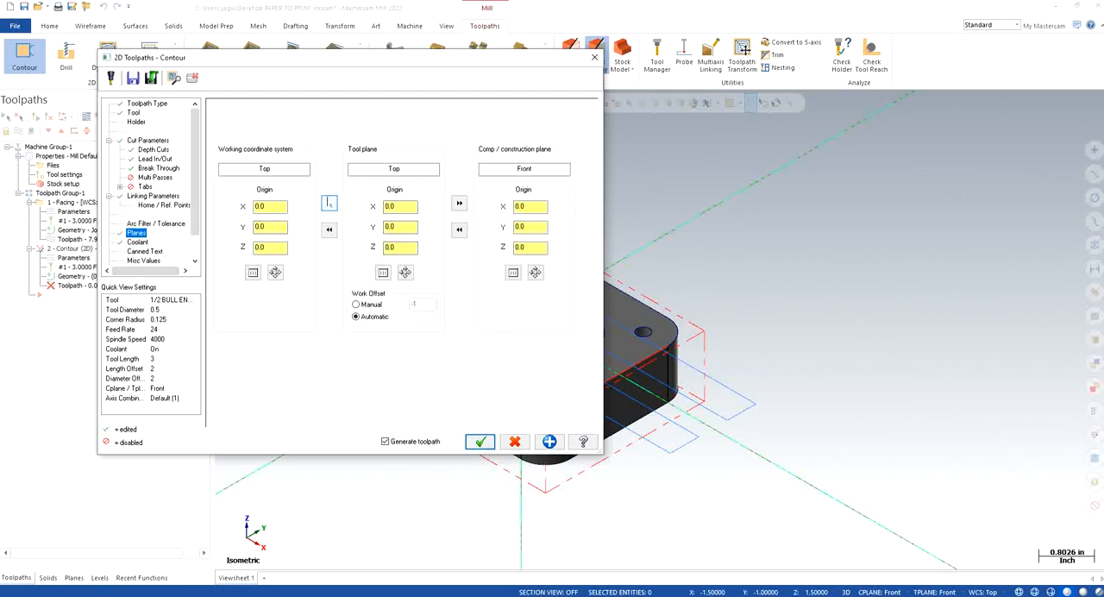
left_click(458, 202)
Step: Make the contour depth absolute, pick the plate's lower corner to get -1.0, and generate the toolpath
left_click(145, 197)
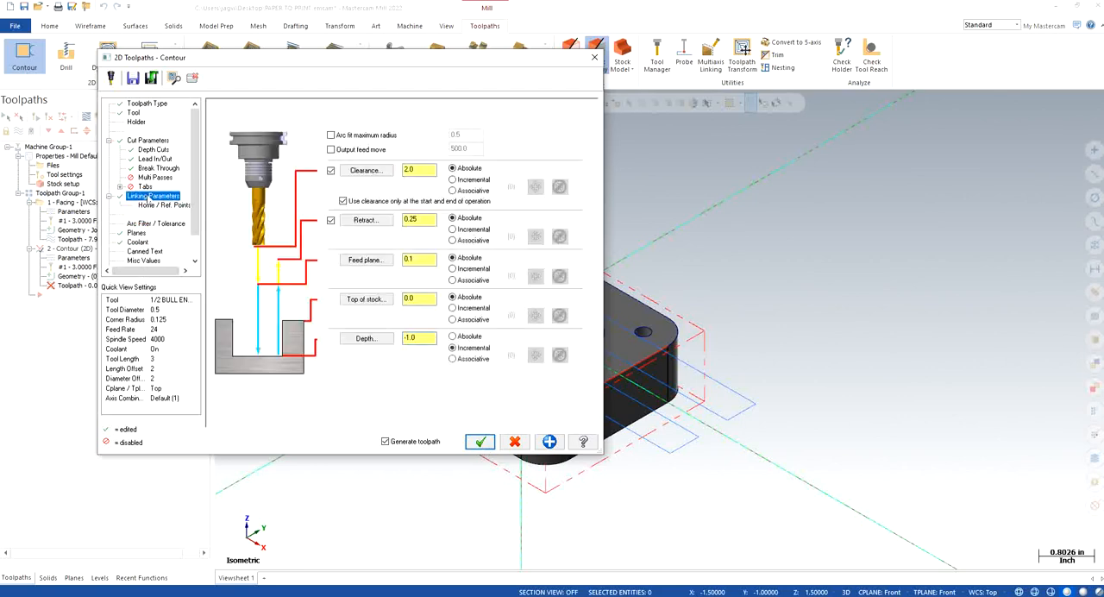
left_click(478, 335)
left_click(136, 233)
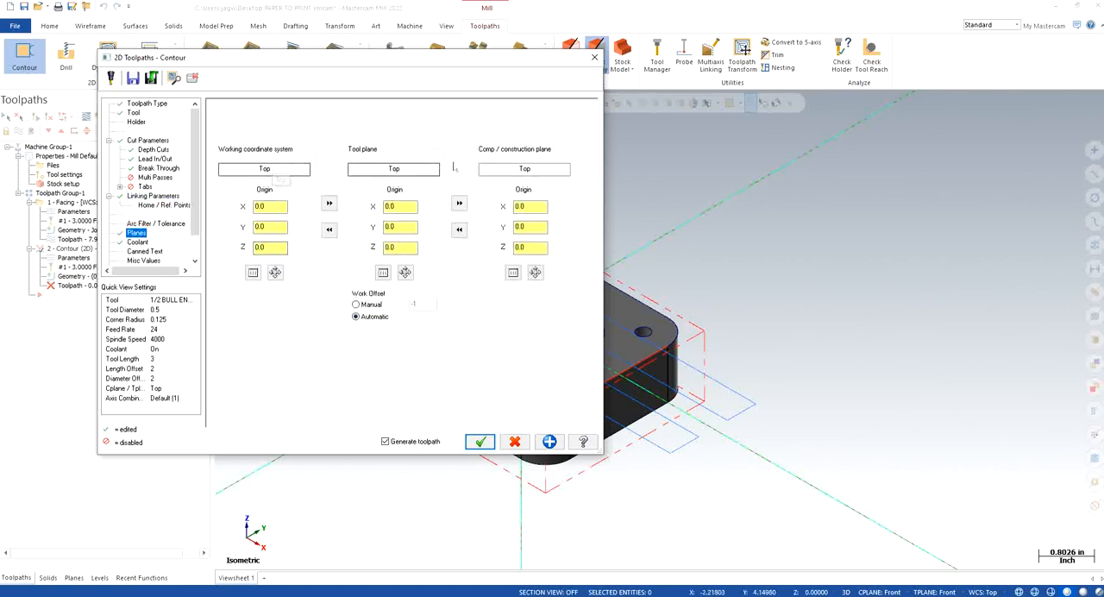
left_click(155, 197)
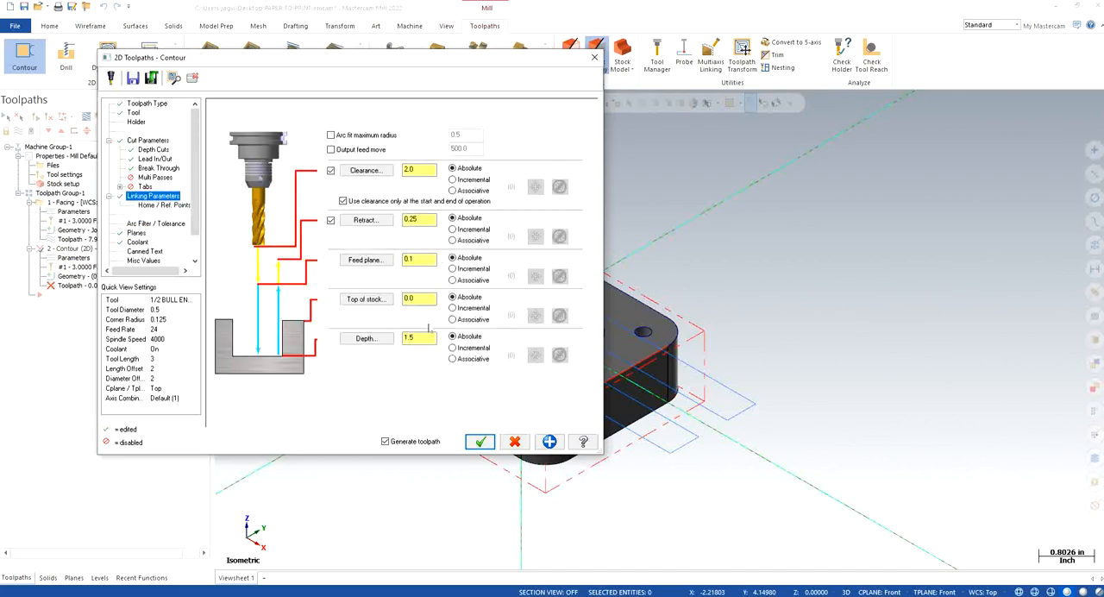
left_click(380, 339)
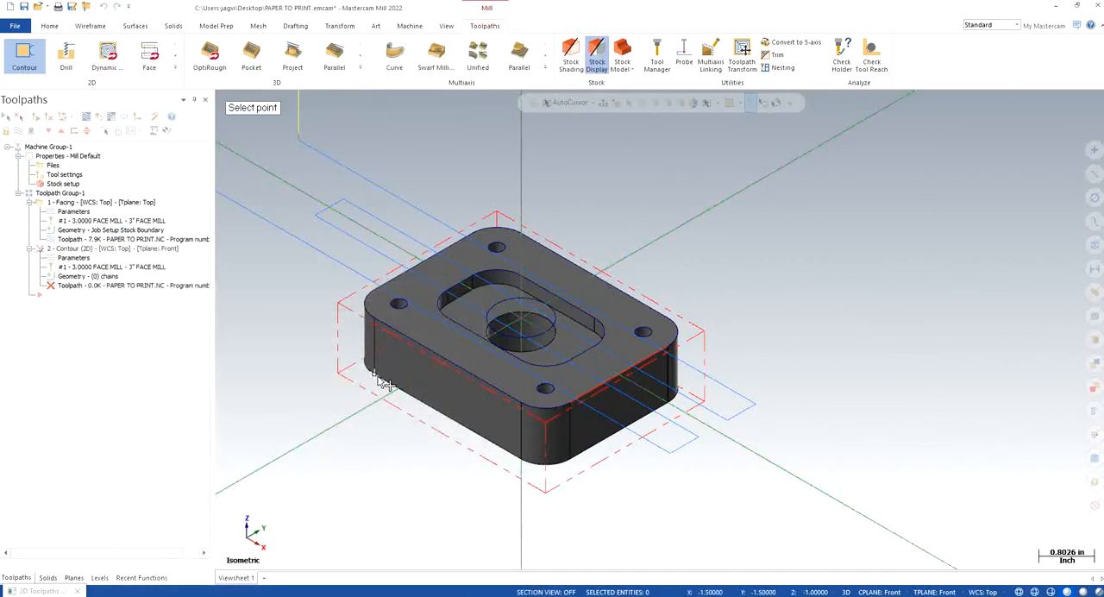
left_click(376, 376)
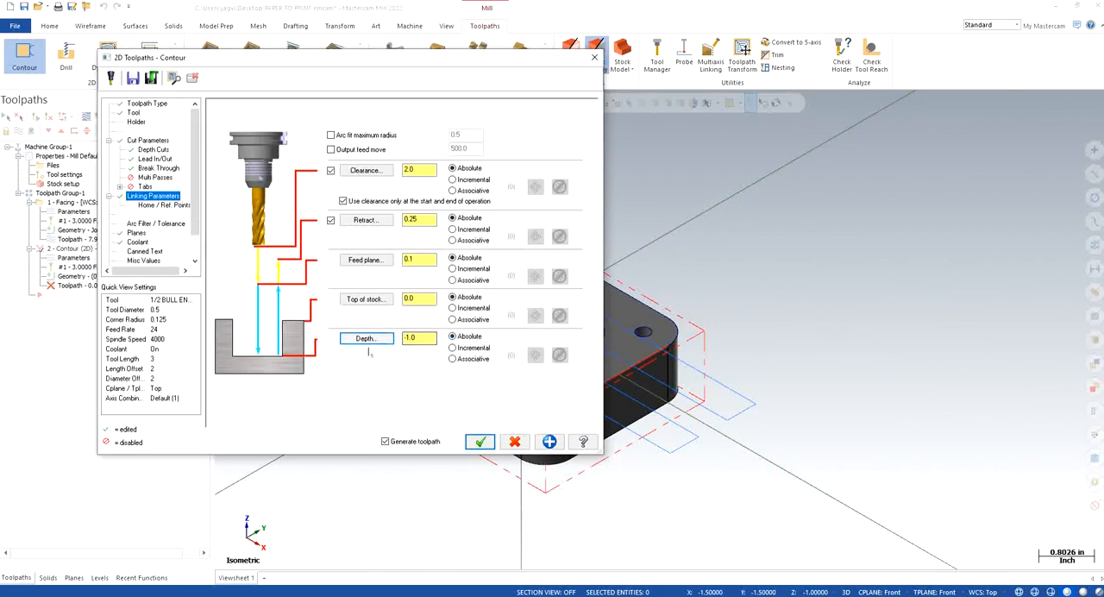
left_click(138, 241)
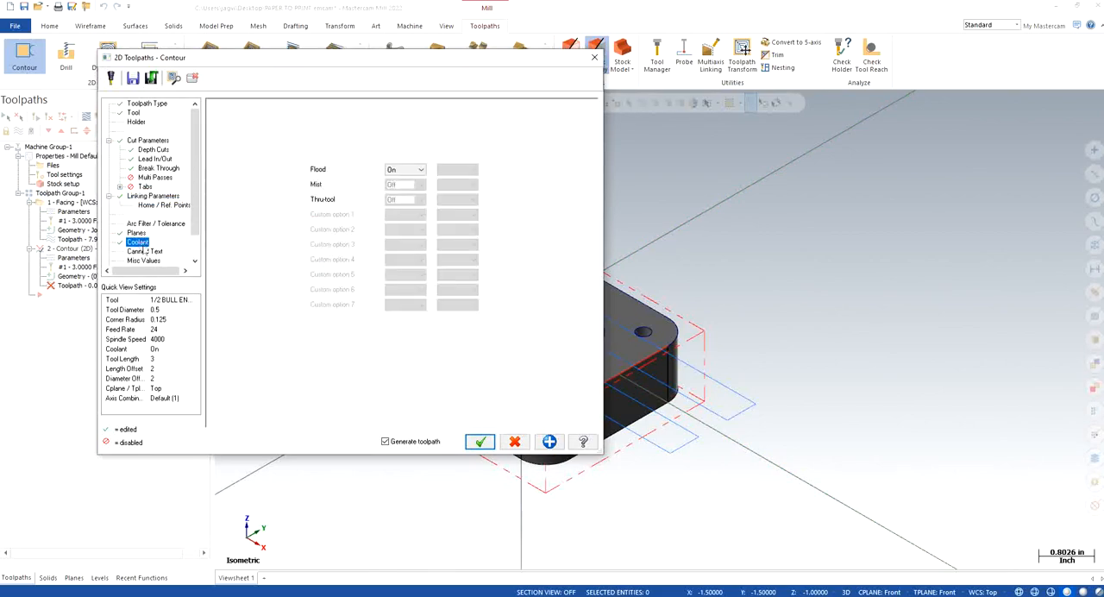
left_click(480, 439)
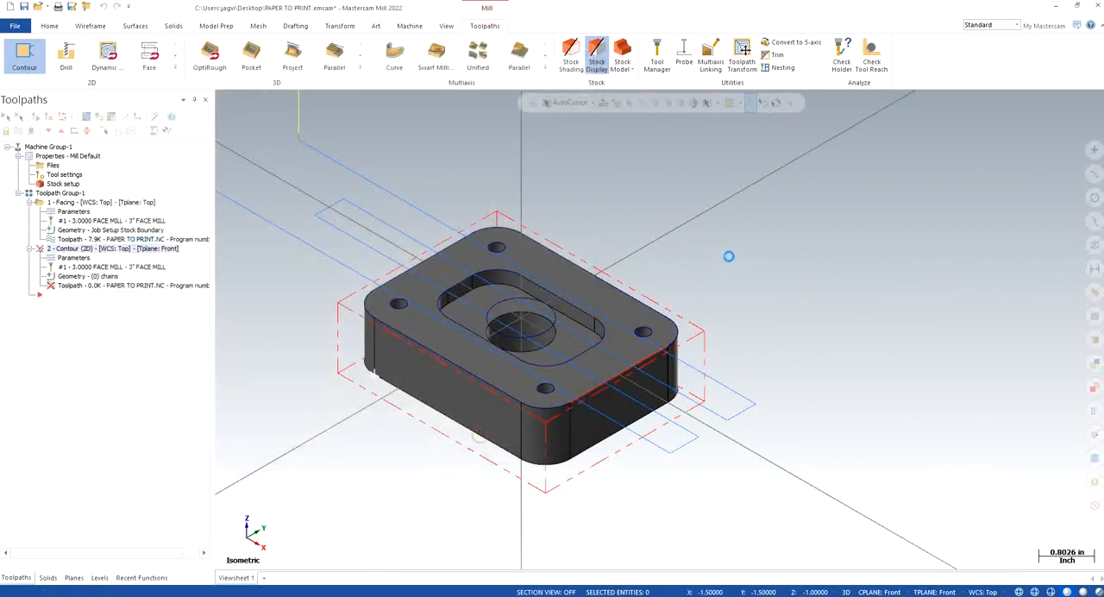
Step: Reverse the contour operation's outer profile chain and regenerate the toolpath
left_click(76, 276)
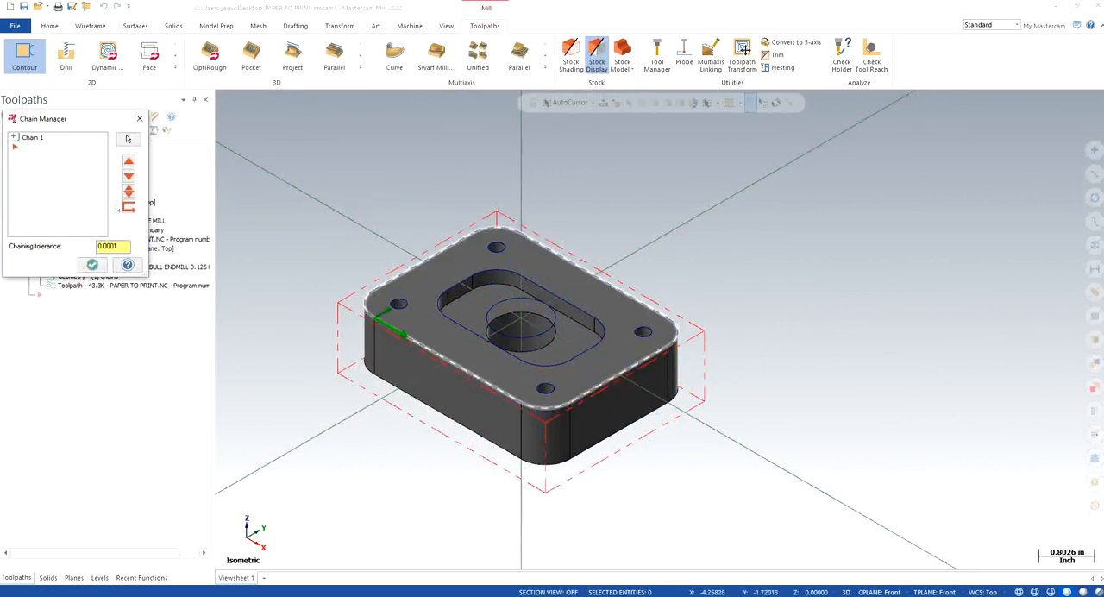
right_click(49, 174)
left_click(86, 193)
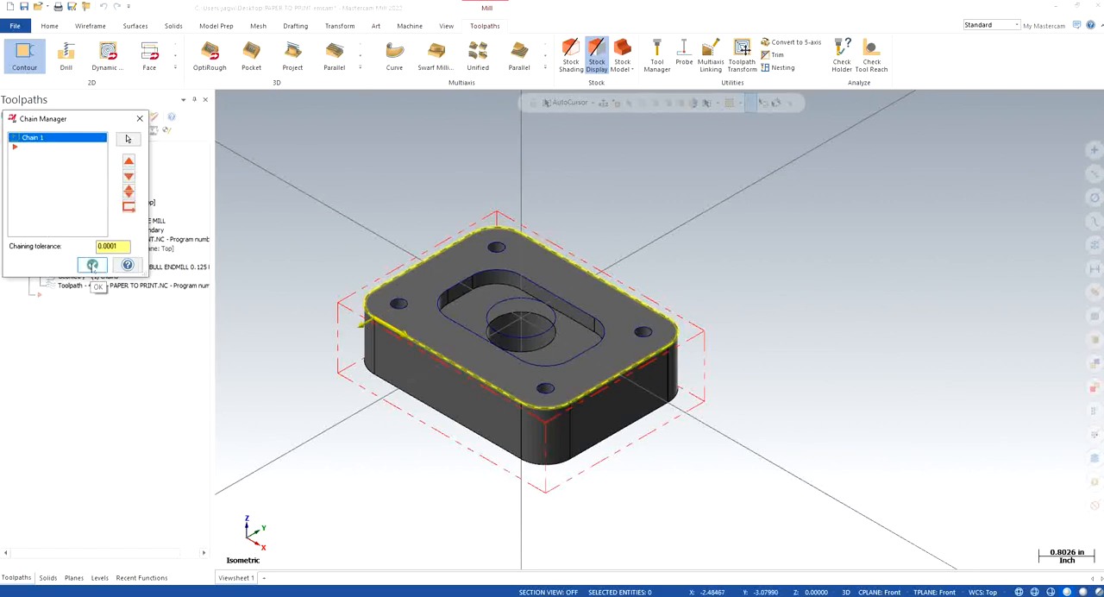
left_click(92, 265)
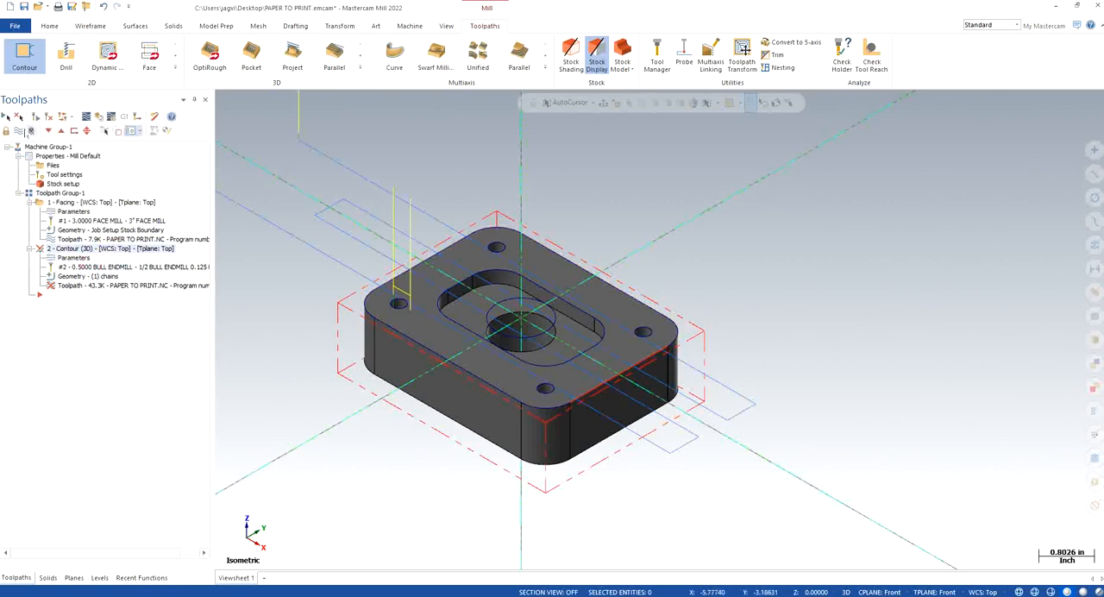
left_click(35, 118)
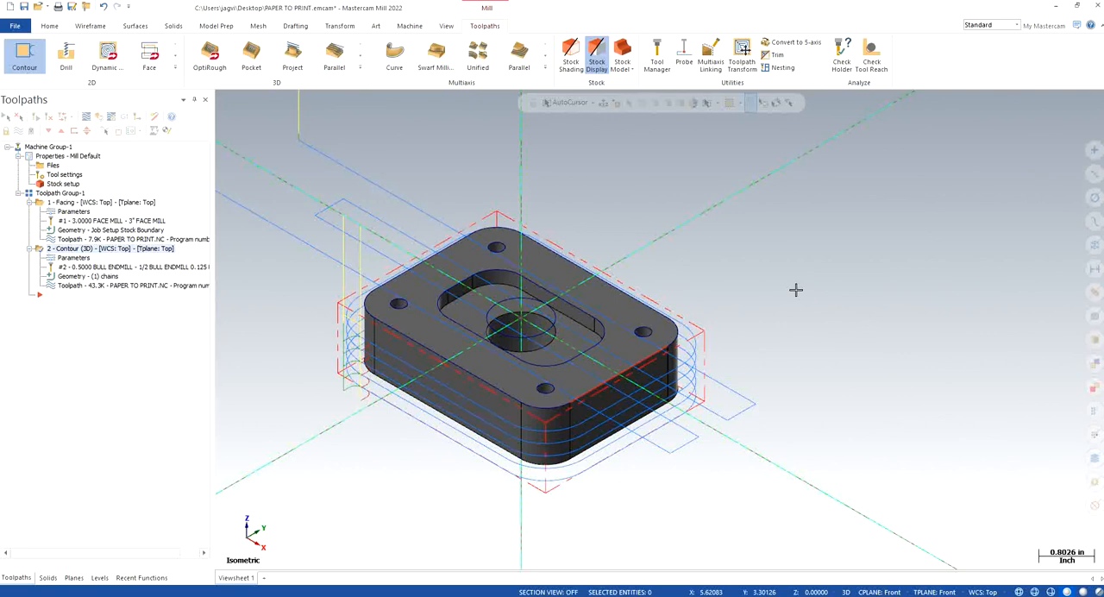
scroll(429, 405, "up", 1)
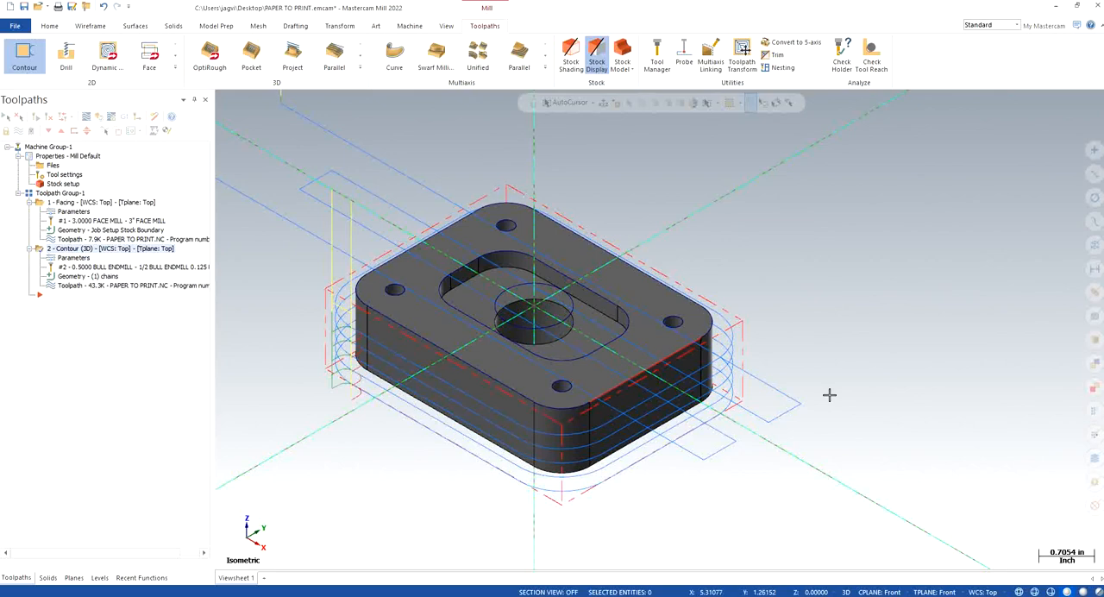
Step: Duplicate the contour operation after the original and open the copy's parameters
right_click(100, 249)
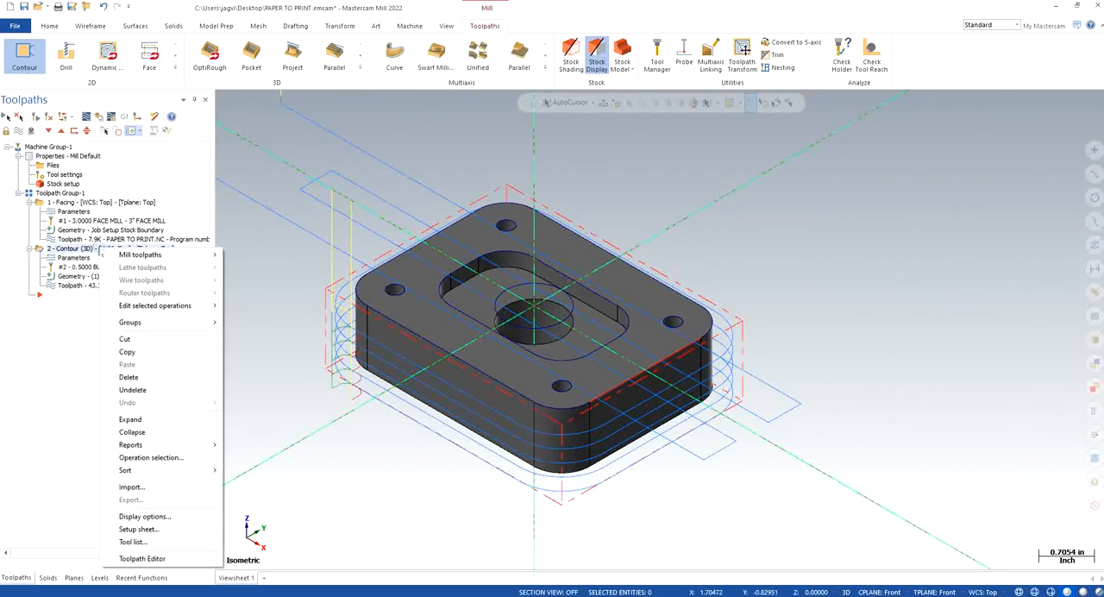
left_click(127, 352)
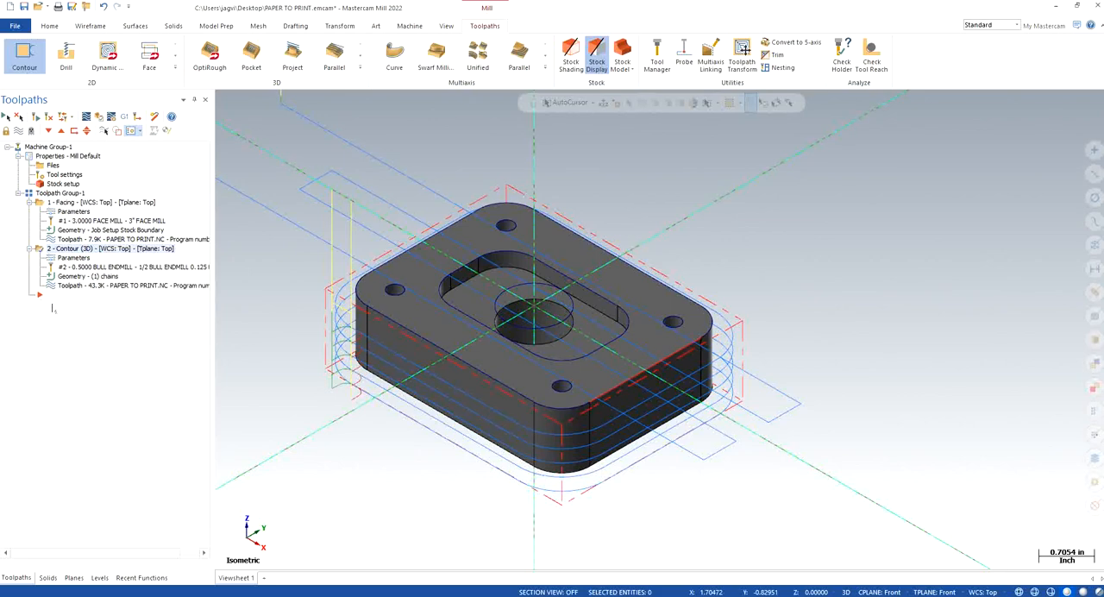
key("ctrl+v")
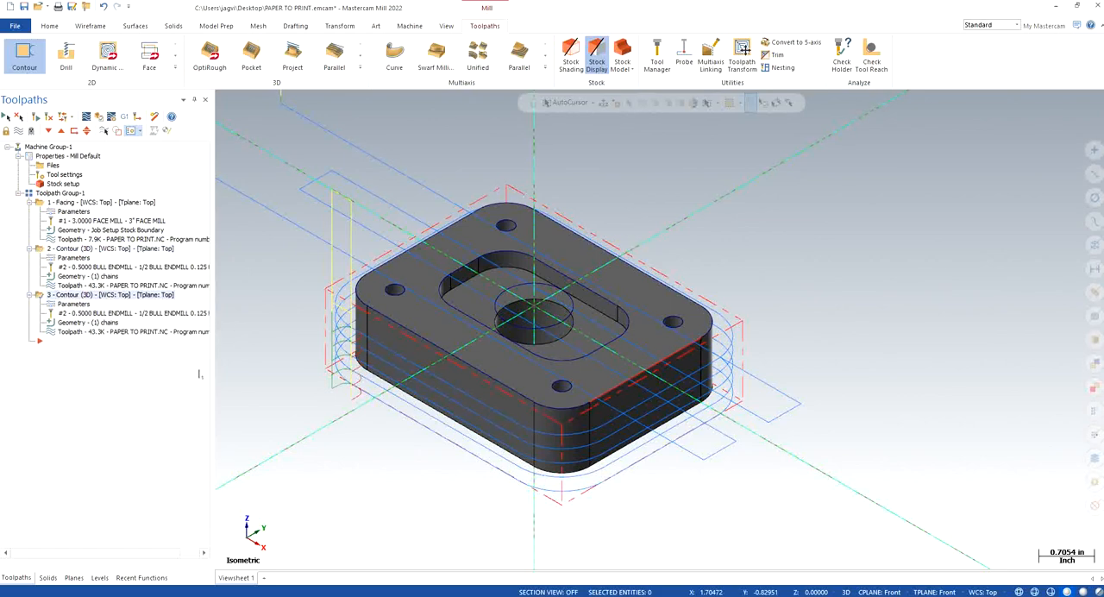
left_click(71, 305)
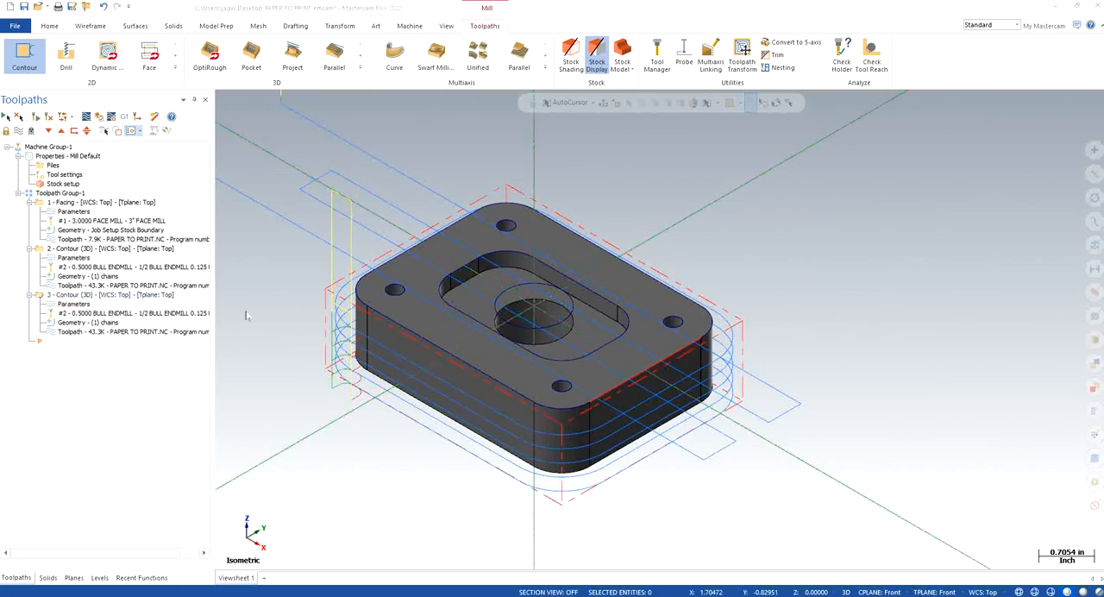
Step: Set the copied contour's stock to leave on walls to 0 and turn off depth cuts
left_click(151, 141)
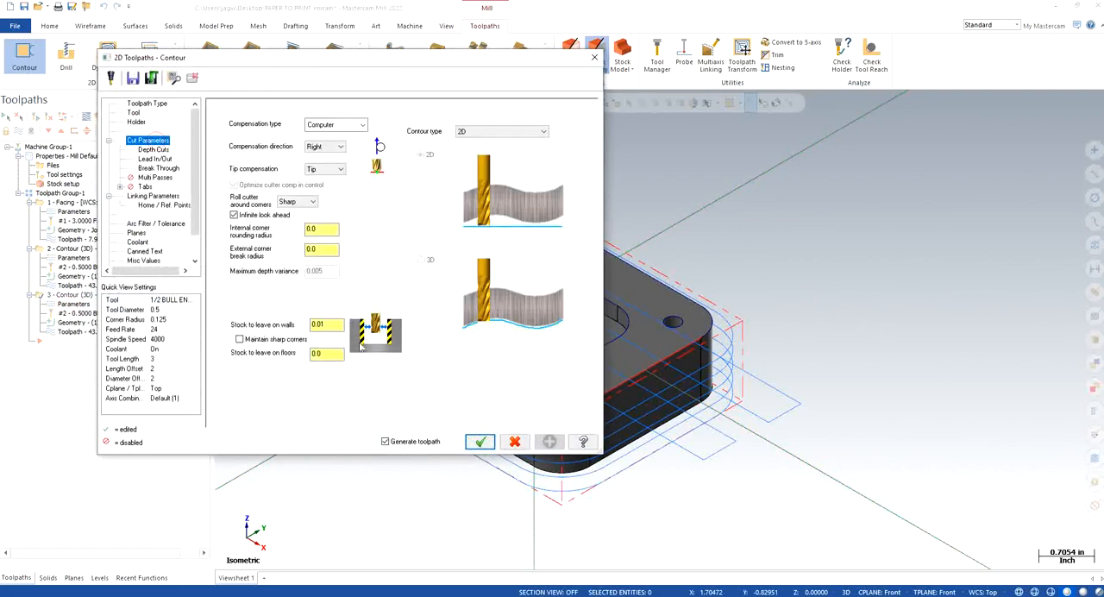
left_click_drag(339, 324, 282, 322)
type("0")
key("Return")
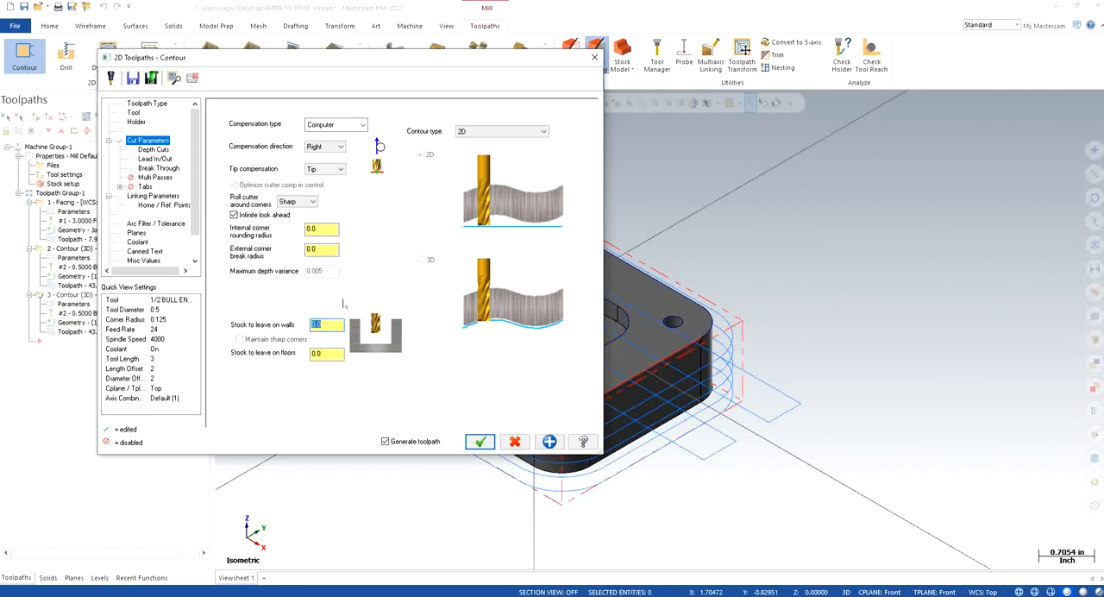
left_click(155, 149)
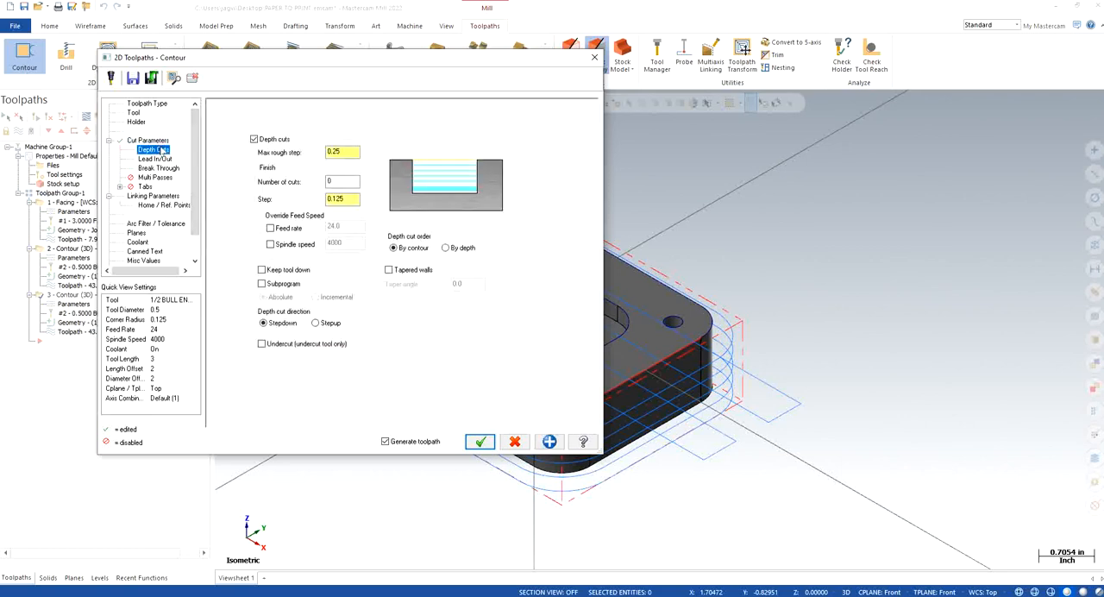
left_click(253, 139)
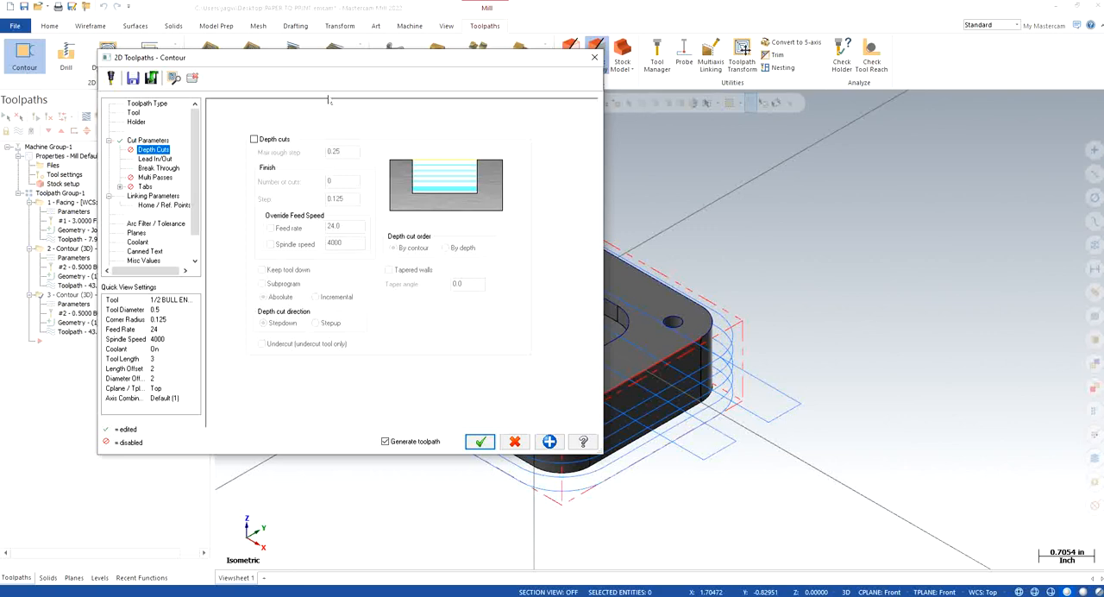
Step: Enable multi passes for the copied contour with 0 rough passes and 2 finish passes spaced 0.005
left_click(154, 159)
left_click(162, 168)
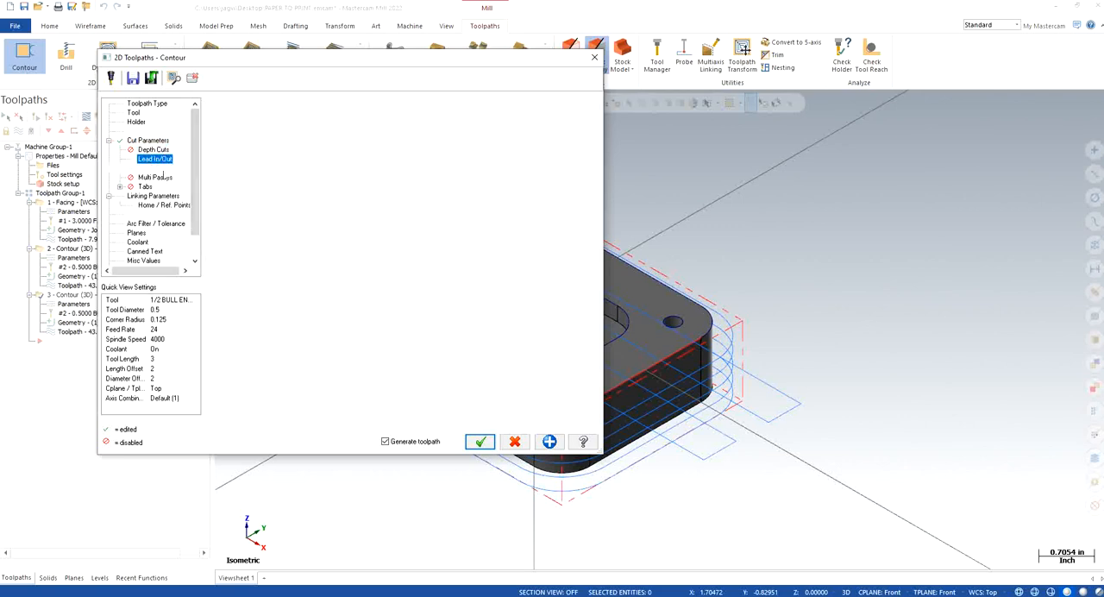
left_click(158, 177)
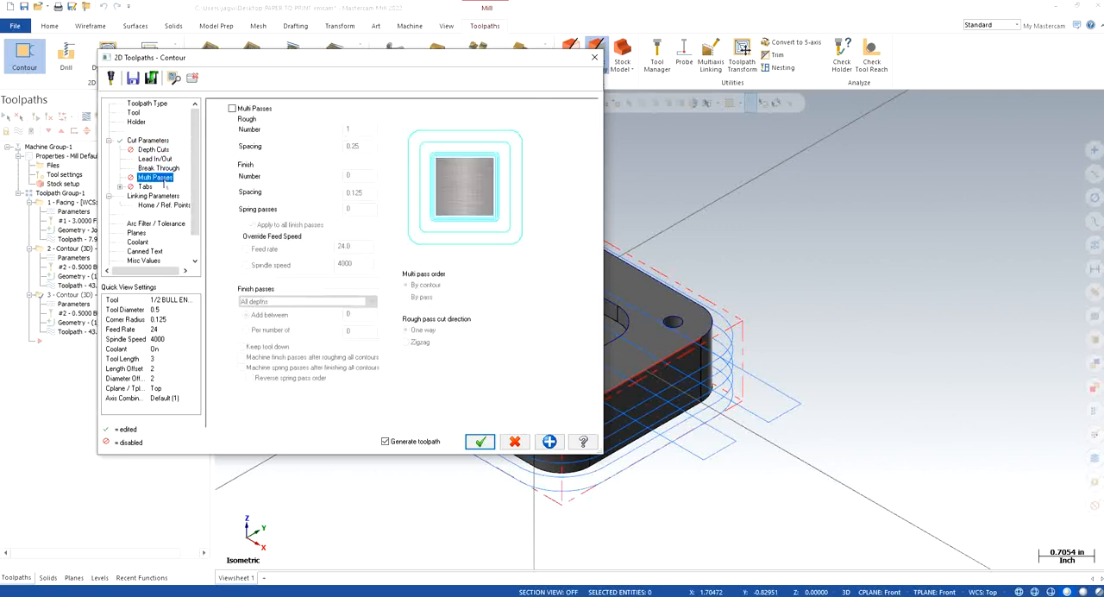
left_click(231, 108)
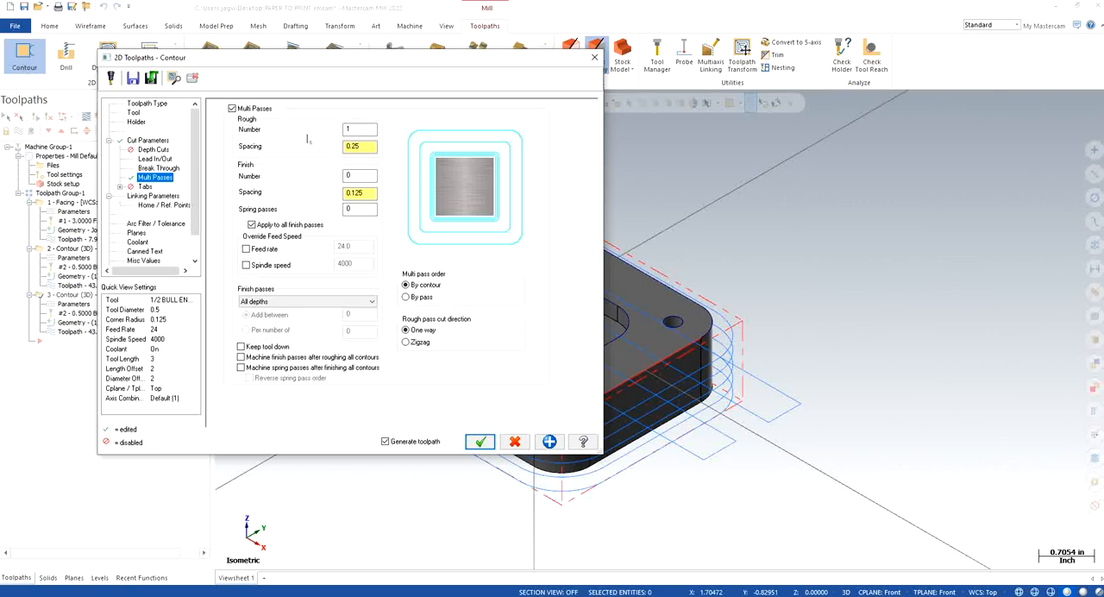
left_click_drag(364, 131, 307, 131)
type("0")
left_click_drag(365, 175, 313, 176)
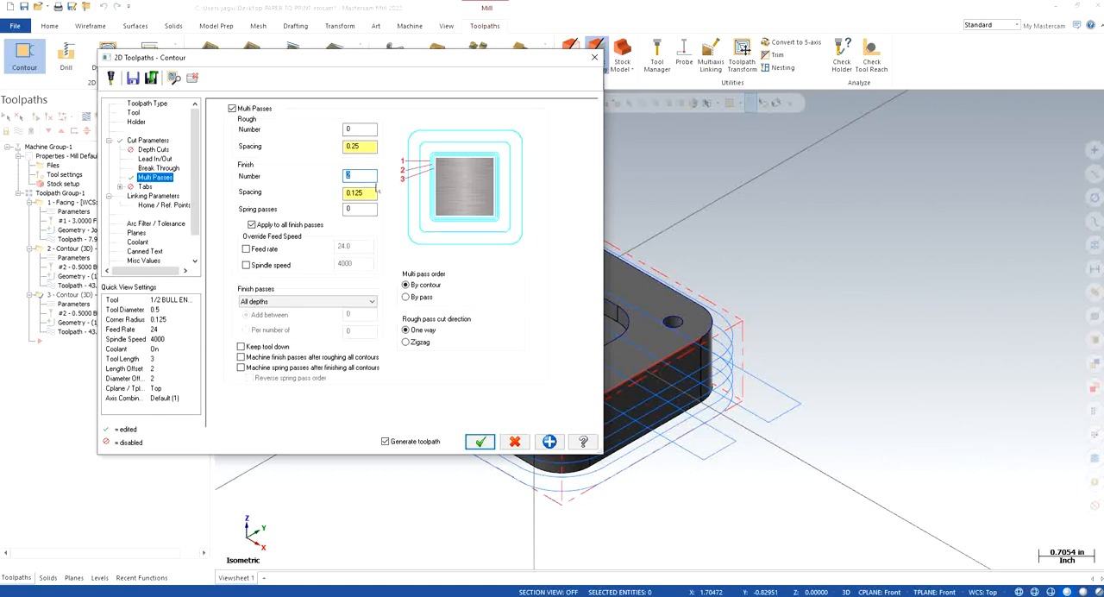
left_click_drag(372, 194, 307, 191)
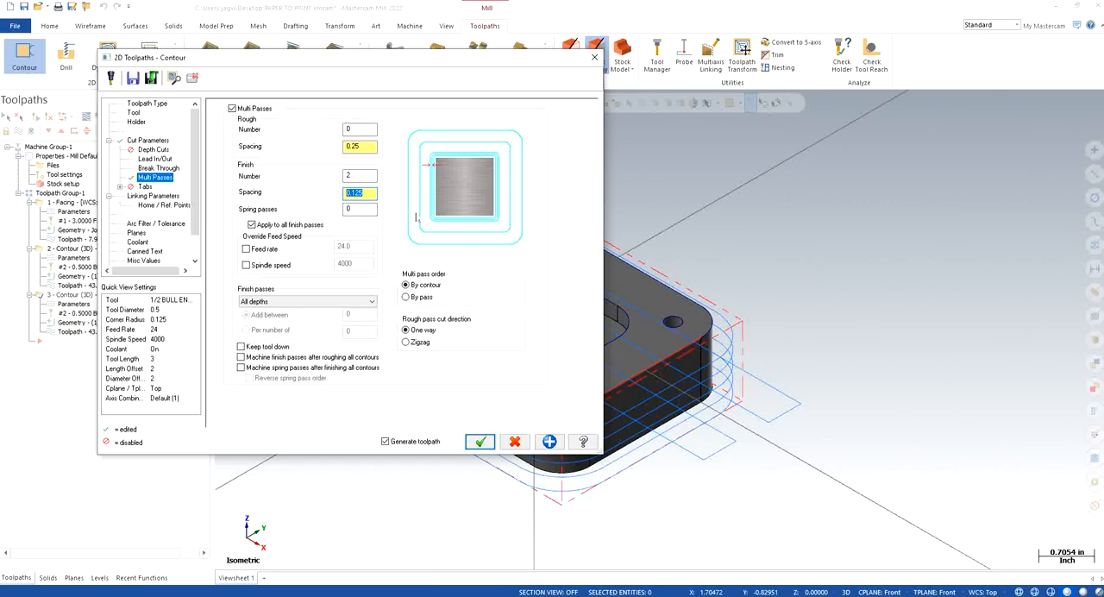
type("0.005")
key("Return")
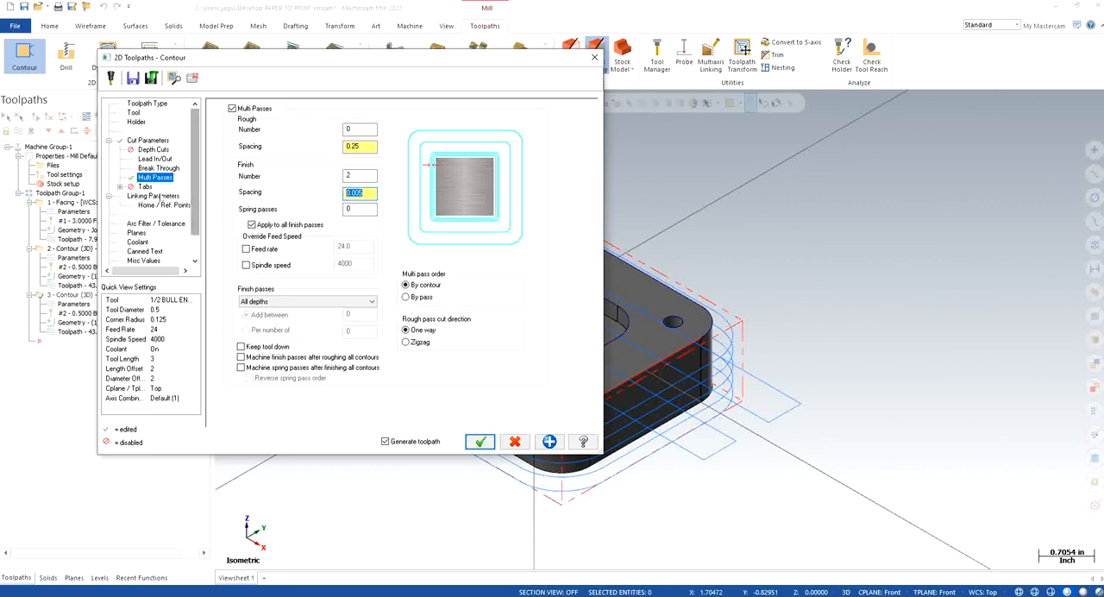
Step: Review the copied contour's linking, plane and coolant settings, and generate its finishing toolpath
left_click(153, 197)
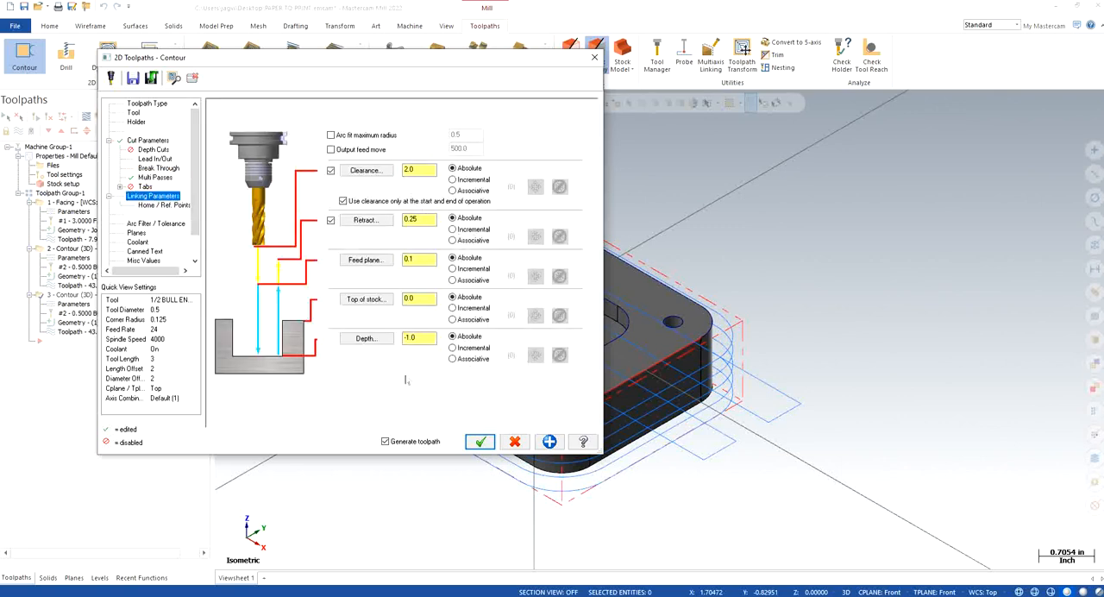
left_click(136, 234)
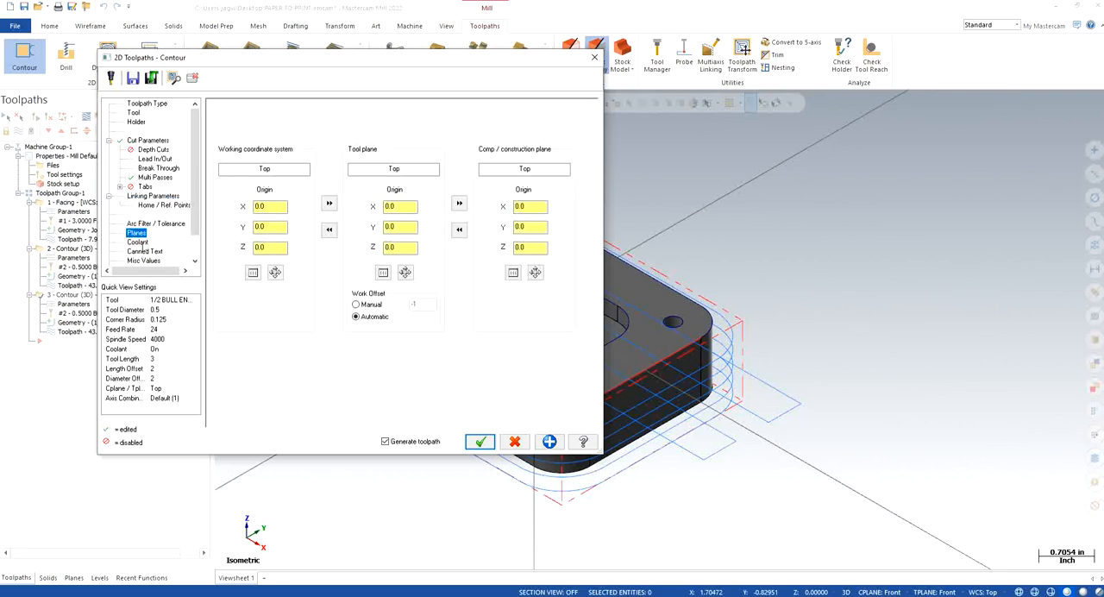
left_click(138, 242)
left_click(479, 440)
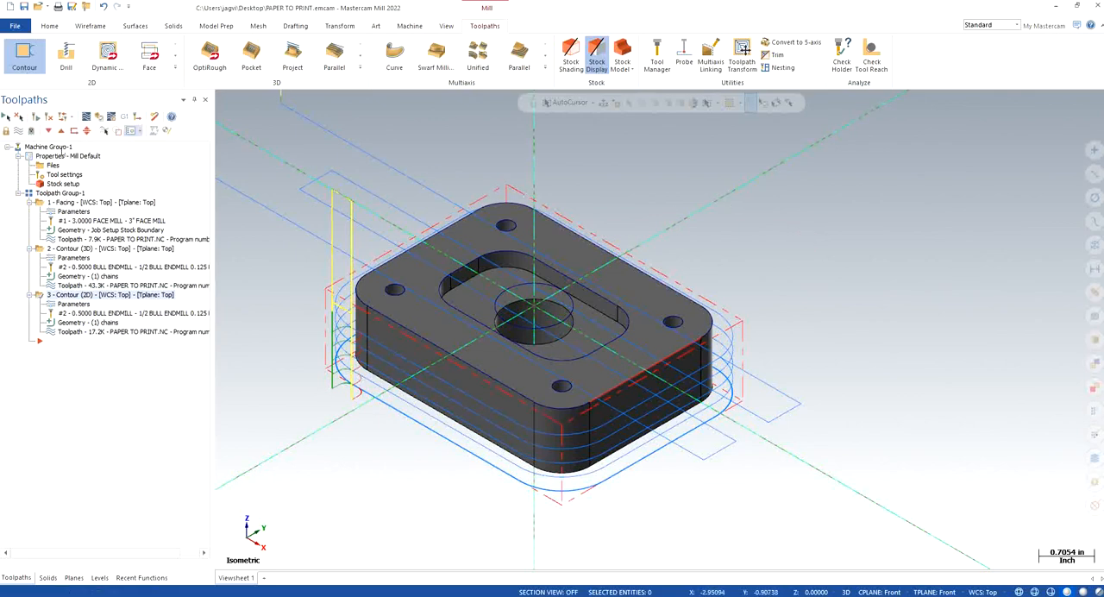
Step: Backplot the 2D contour finishing toolpath to check the tool motion around the plate, and close the simulation
left_click(86, 117)
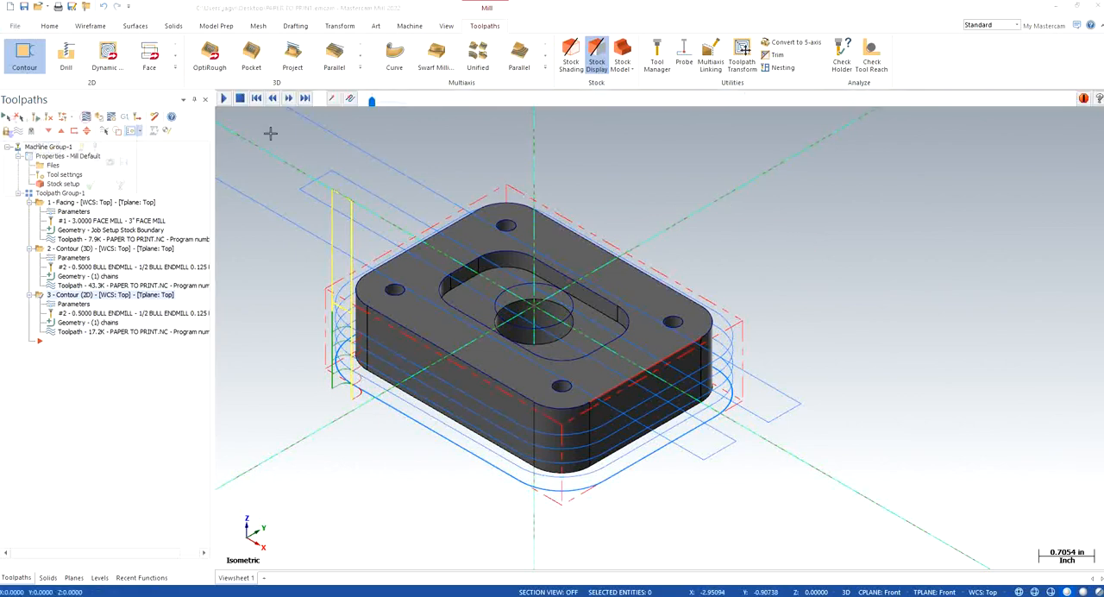
left_click(226, 100)
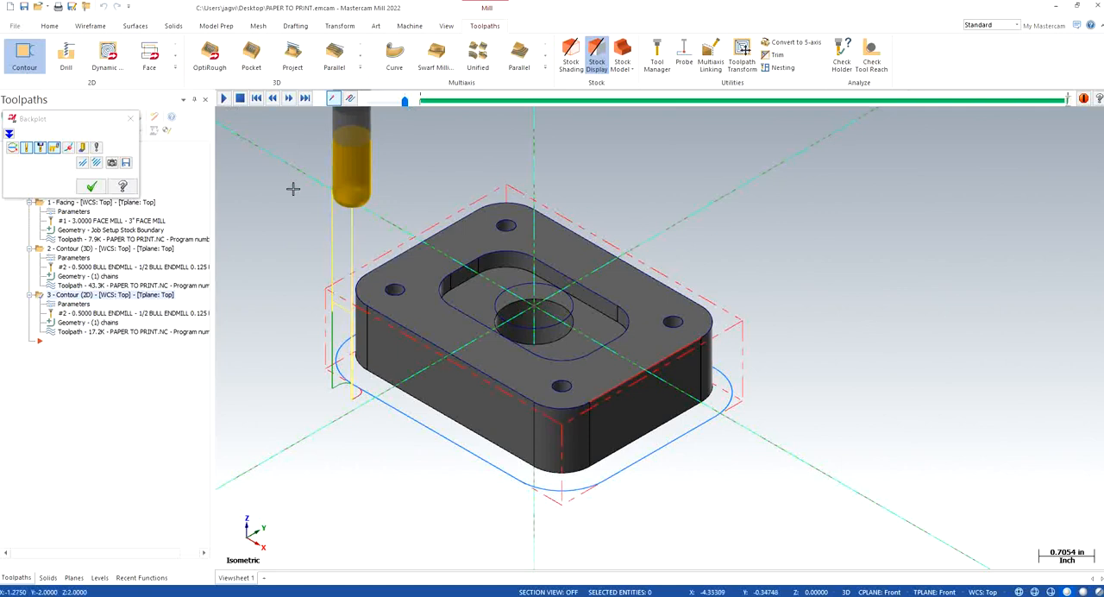
left_click(129, 118)
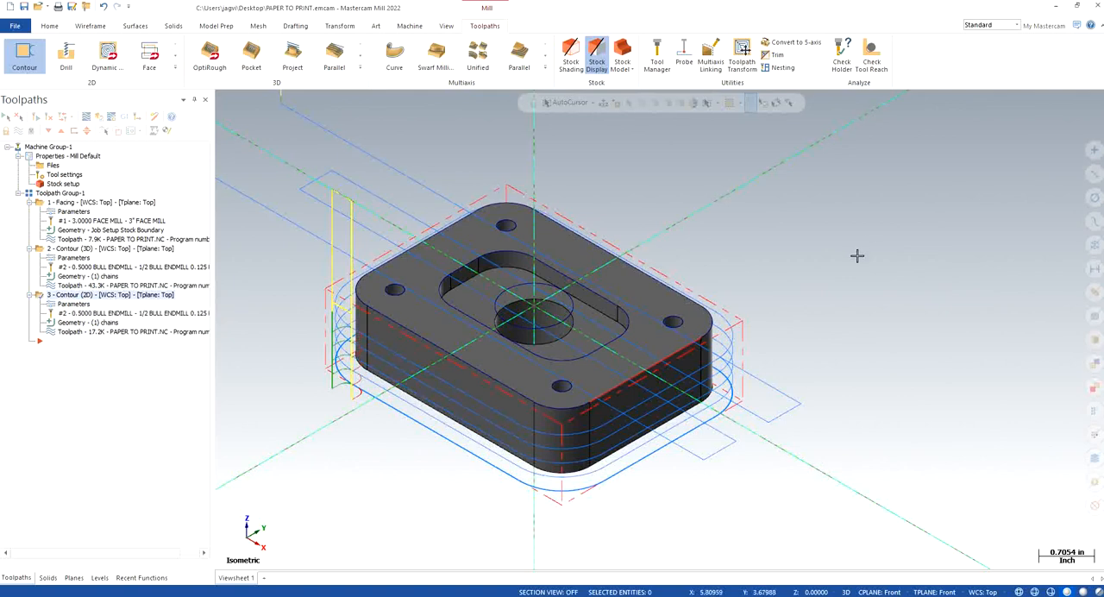
Step: Start a drill toolpath and select all four matching-radius holes at the plate's corners
left_click(66, 53)
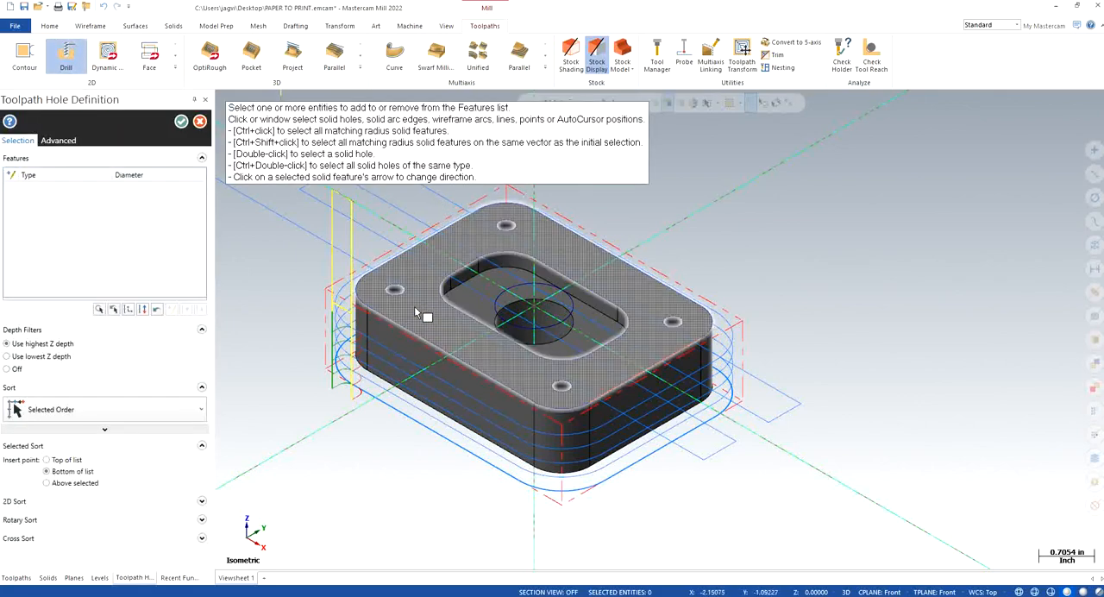
scroll(409, 298, "up", 2)
scroll(405, 292, "up", 1)
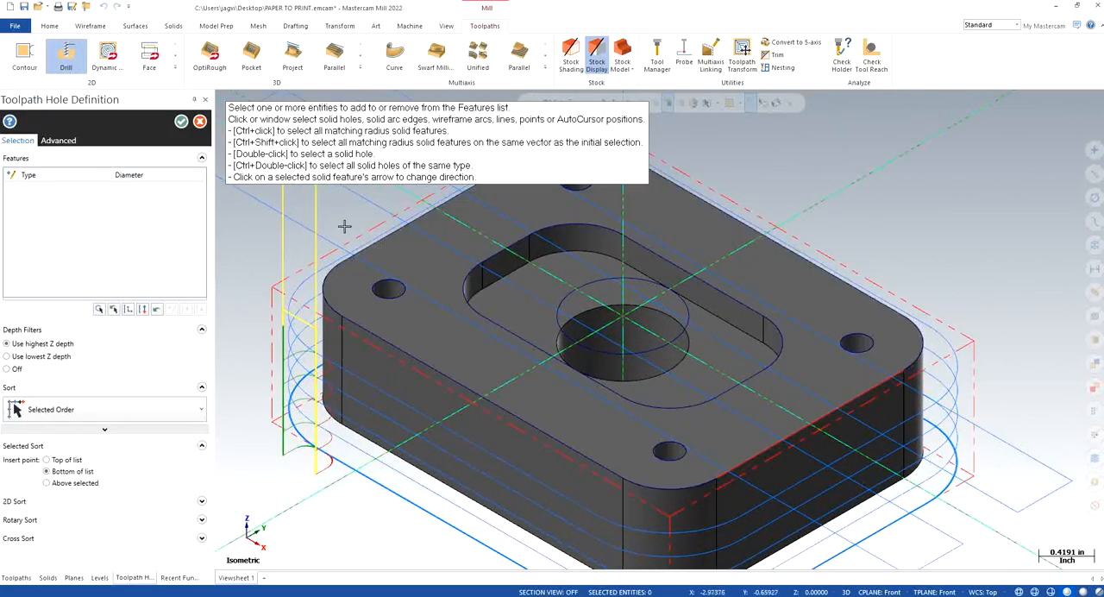
left_click(388, 289, "ctrl")
scroll(575, 319, "down", 3)
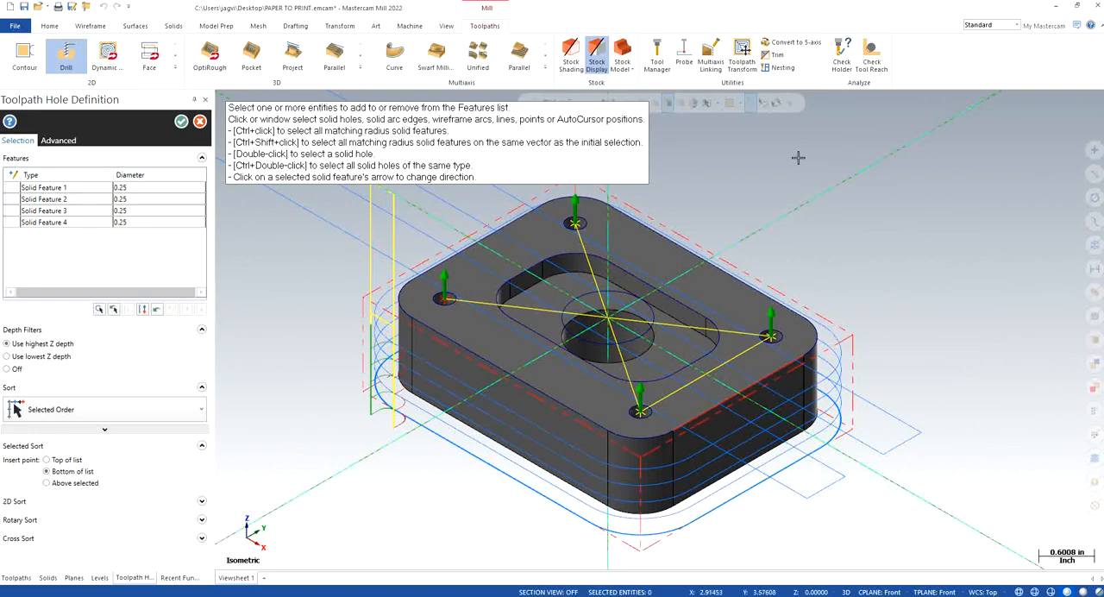
Step: Sort the four drill holes in X+ Y+ order and accept the hole definition
left_click(57, 199)
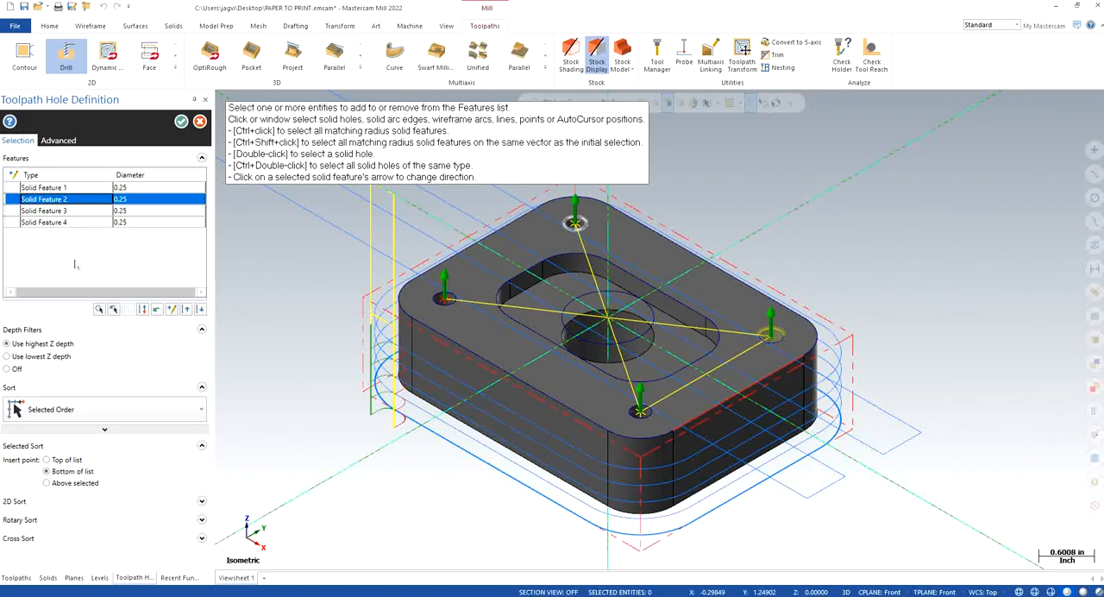
left_click(58, 407)
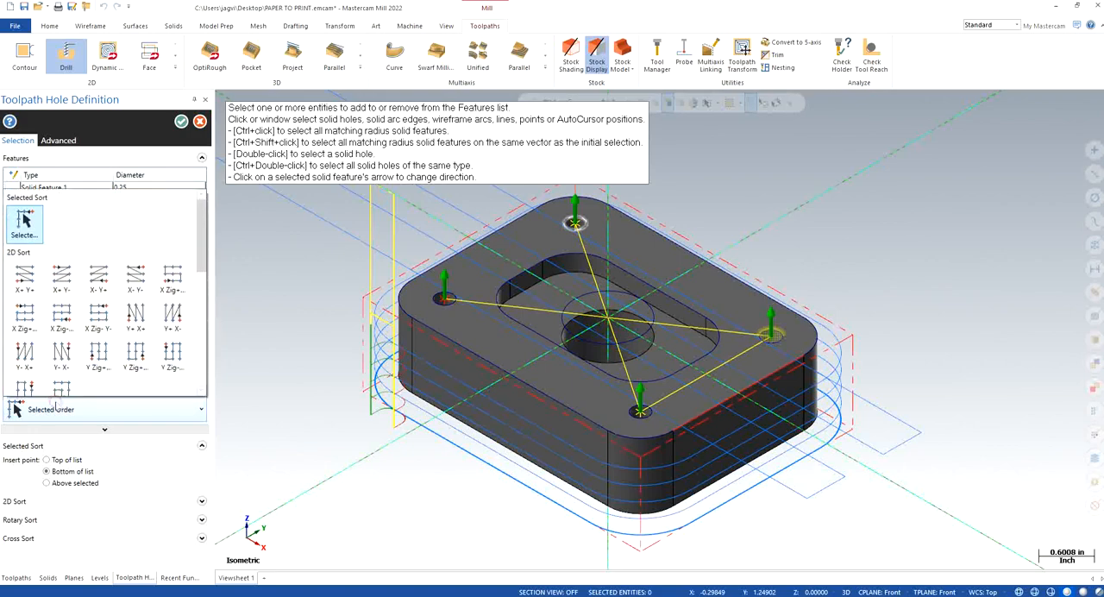
scroll(22, 274, "down", 1)
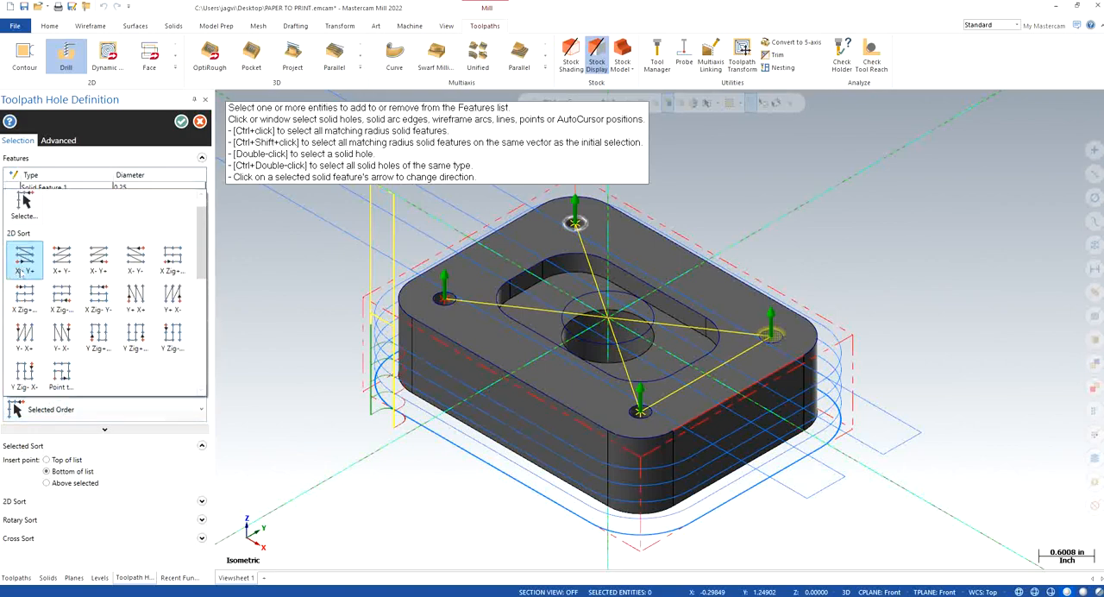
left_click(27, 261)
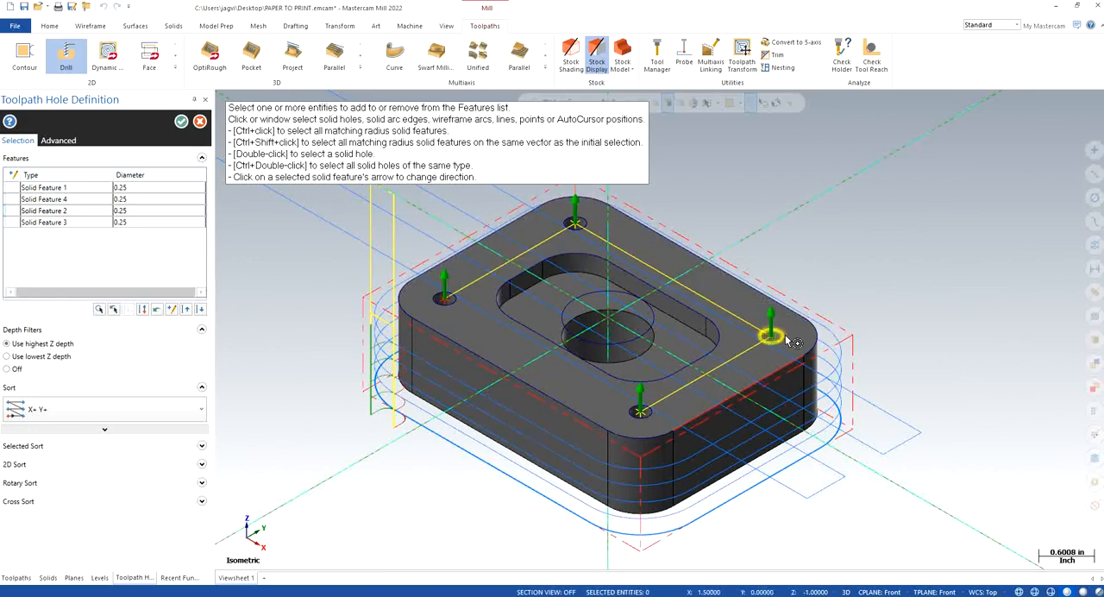
left_click(42, 189)
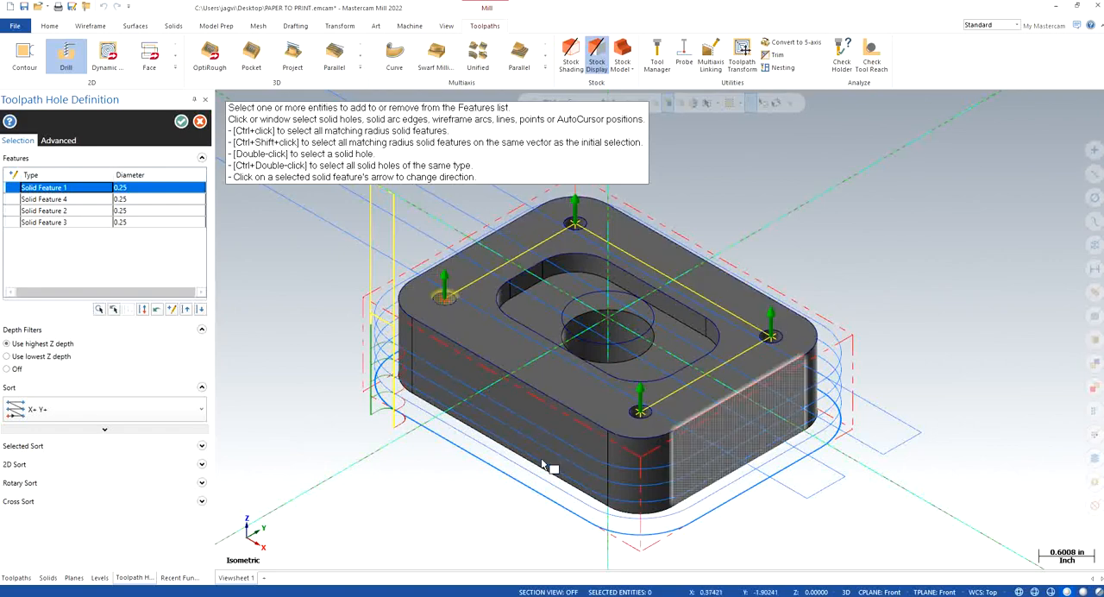
left_click(180, 123)
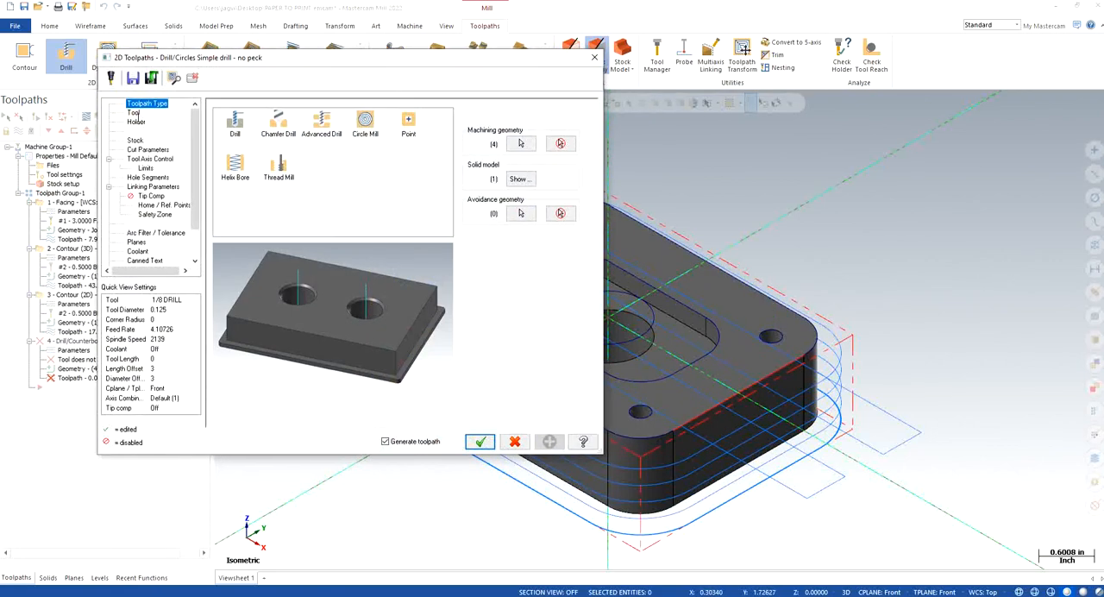
Step: Analyze the edge of one corner hole to check its diameter before choosing the drilling tool
left_click(134, 113)
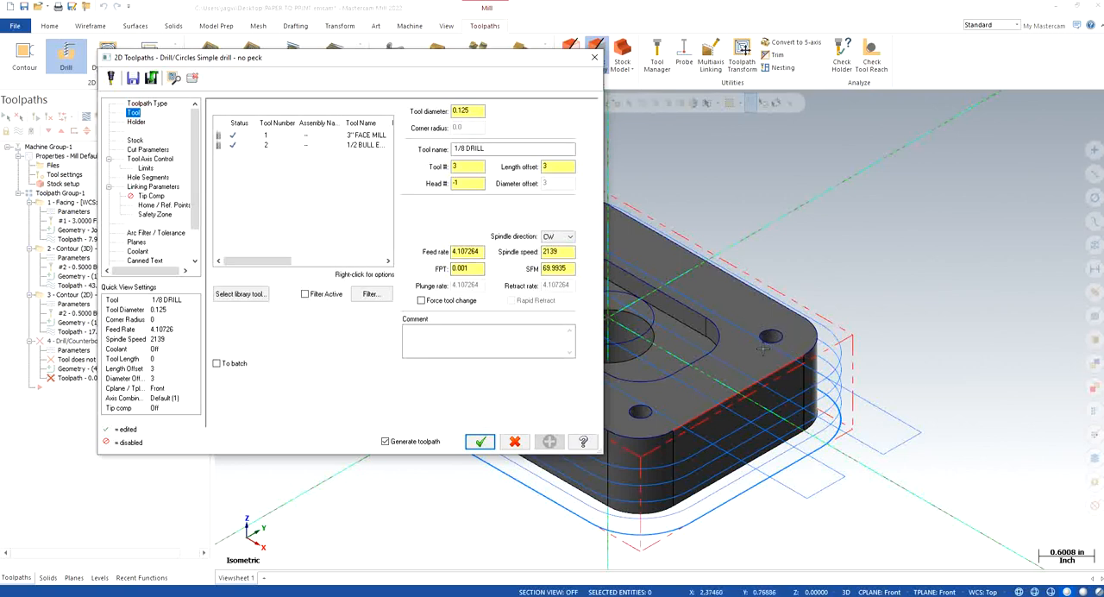
left_click(799, 225)
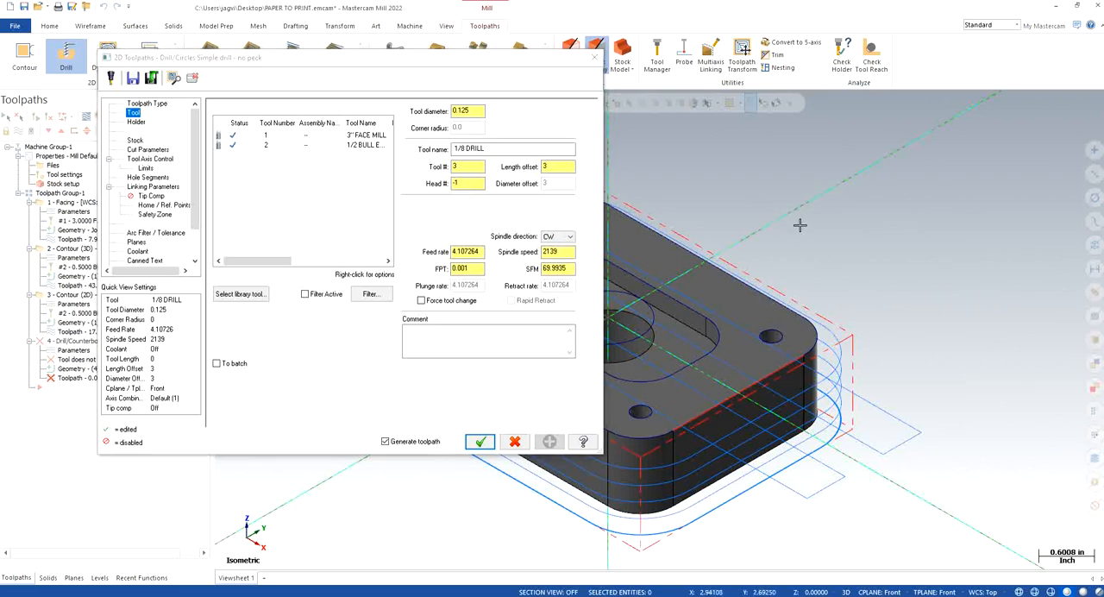
right_click(800, 225)
left_click(850, 399)
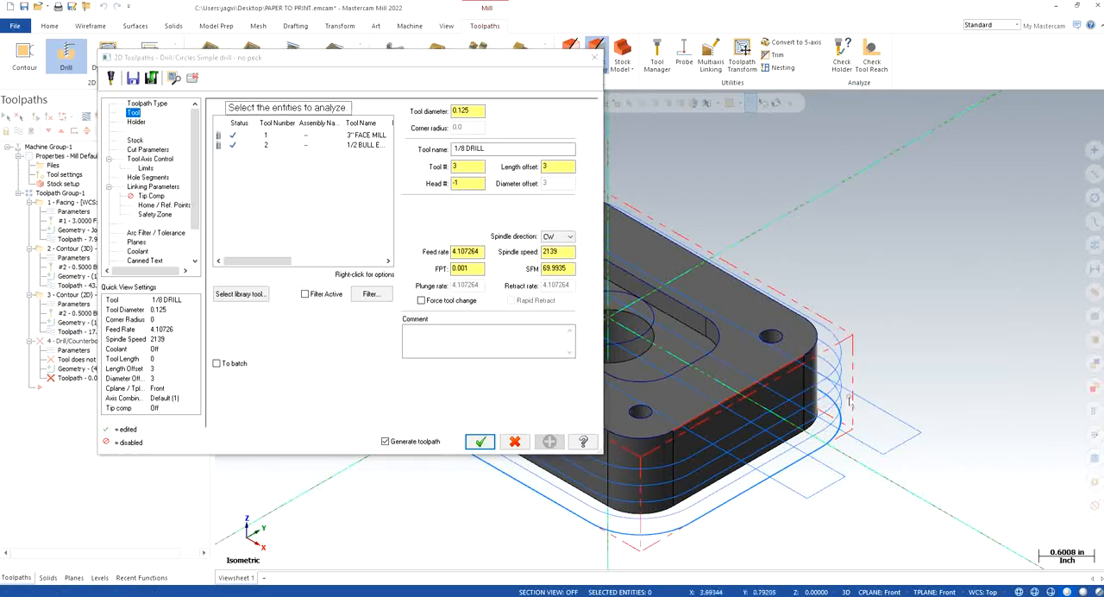
left_click(772, 336)
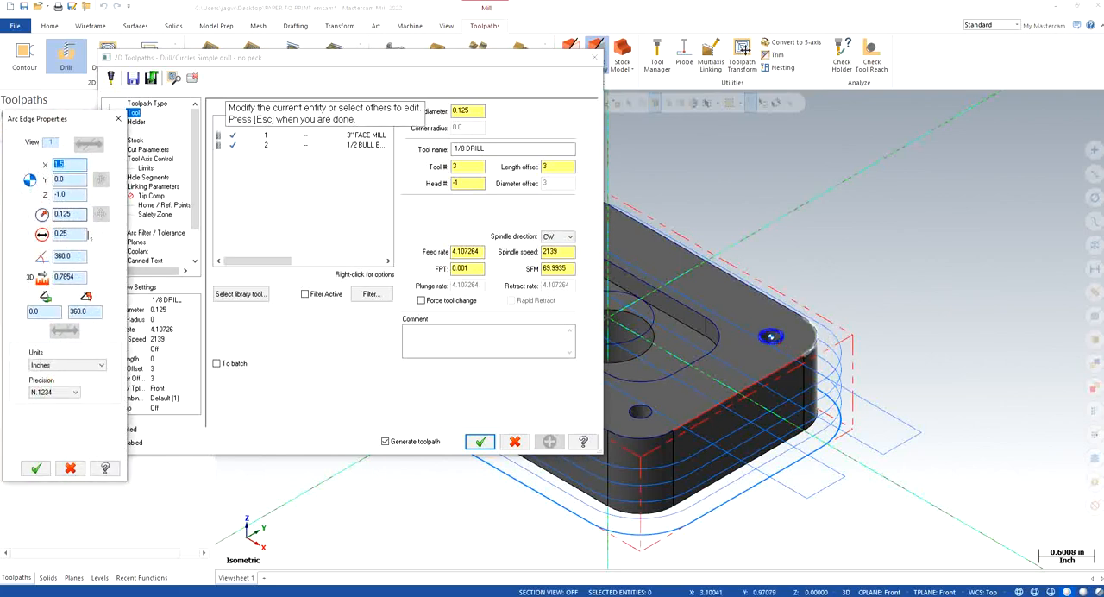
double_click(77, 234)
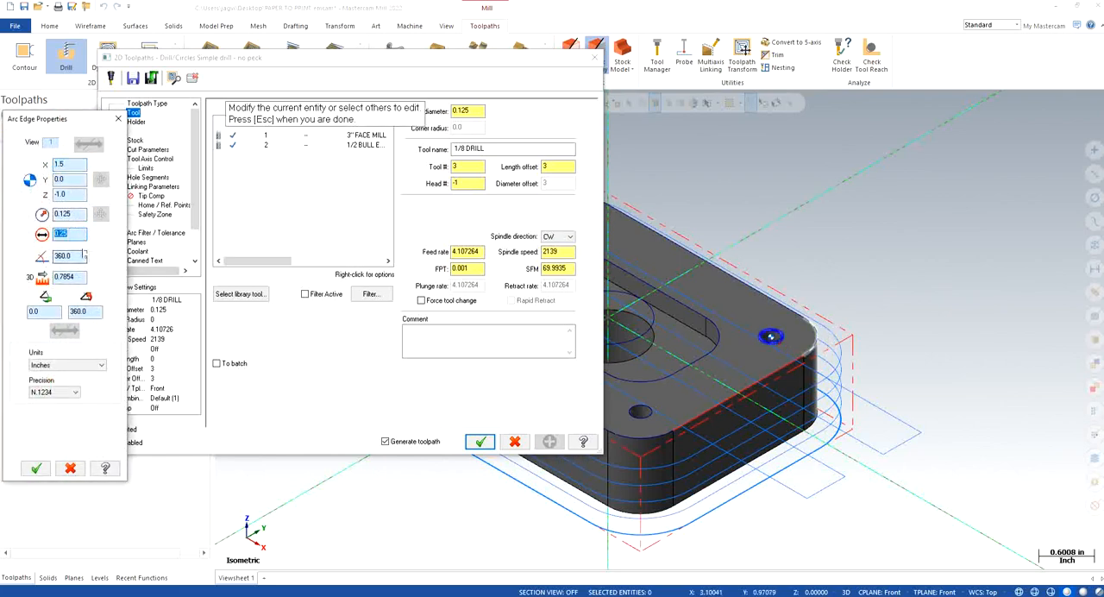
left_click(36, 468)
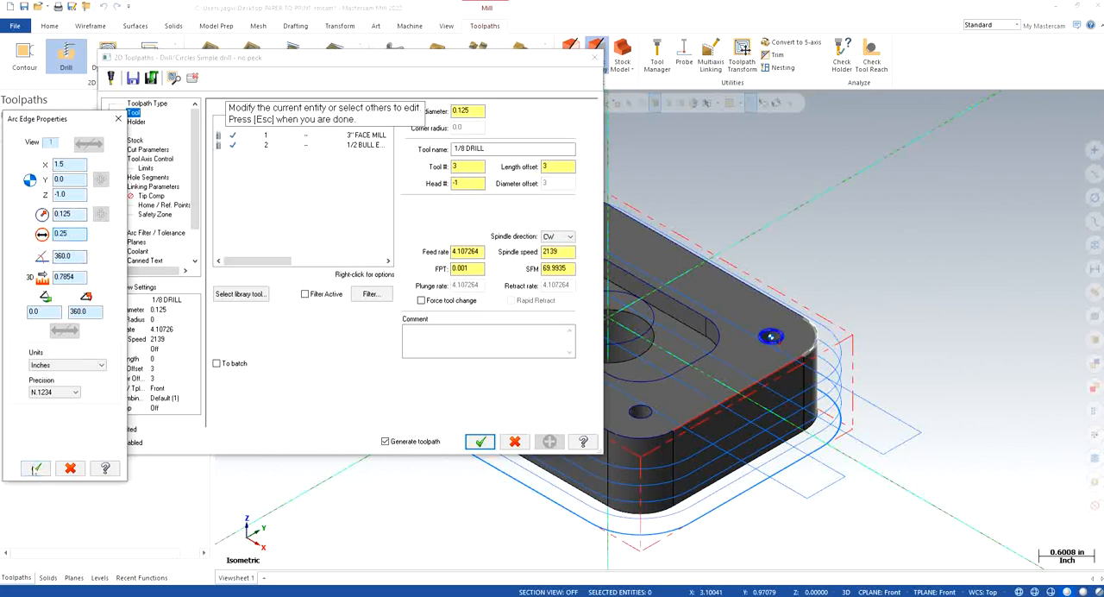
Step: Choose the 0.5 diameter 16 CENTER DRILL from the inch mill tool library for the drill operation
left_click(237, 295)
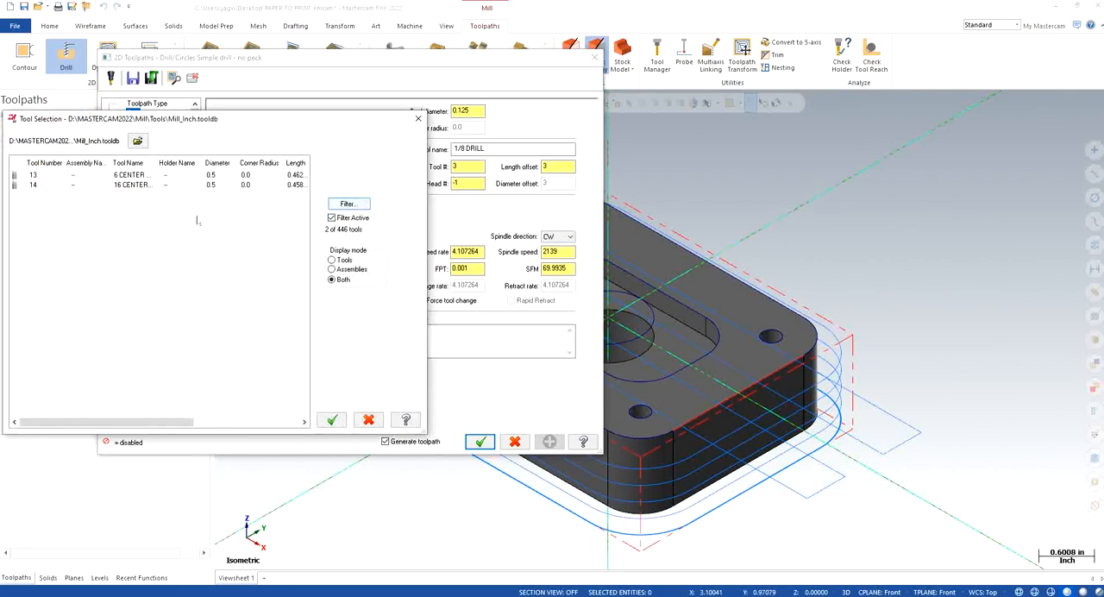
left_click(128, 186)
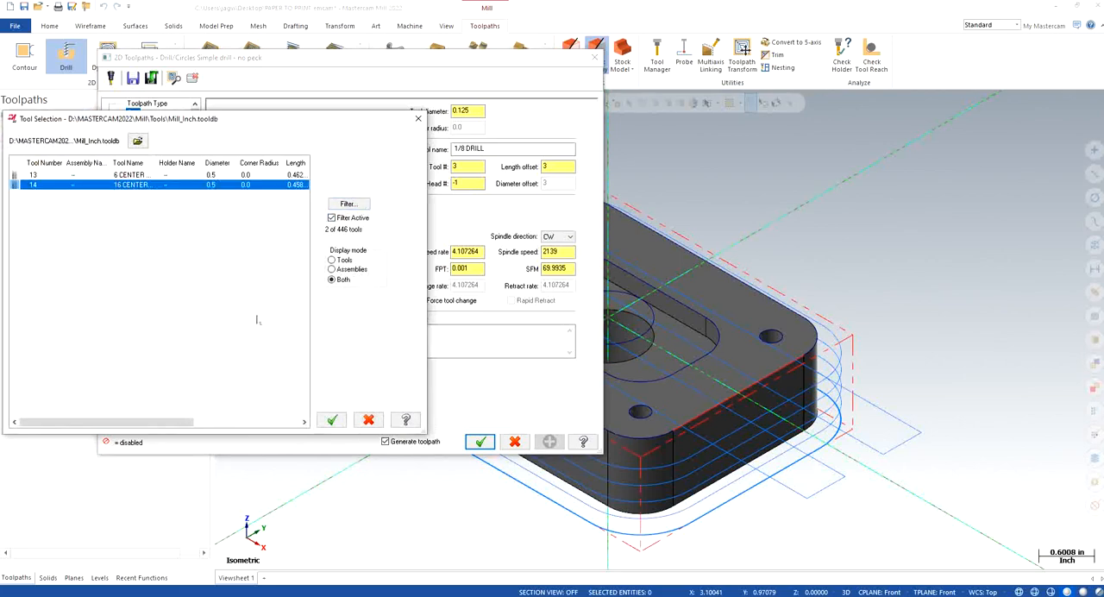
left_click(331, 419)
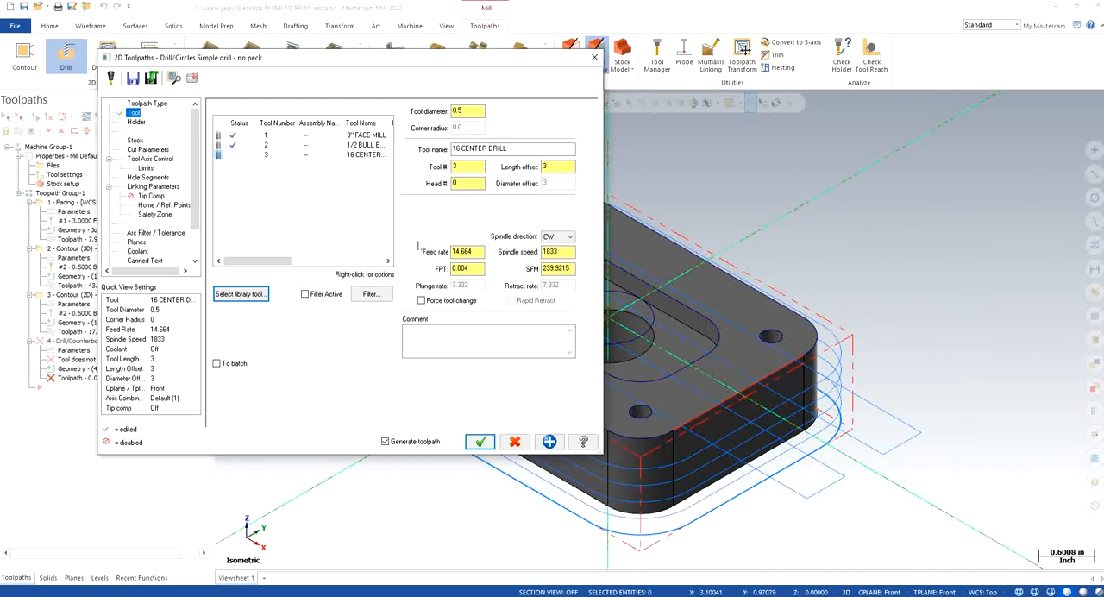
Step: Set the center drill's feed rate to 30 and spindle speed to 3000
double_click(466, 251)
type("30")
double_click(556, 251)
type("30")
key("Return")
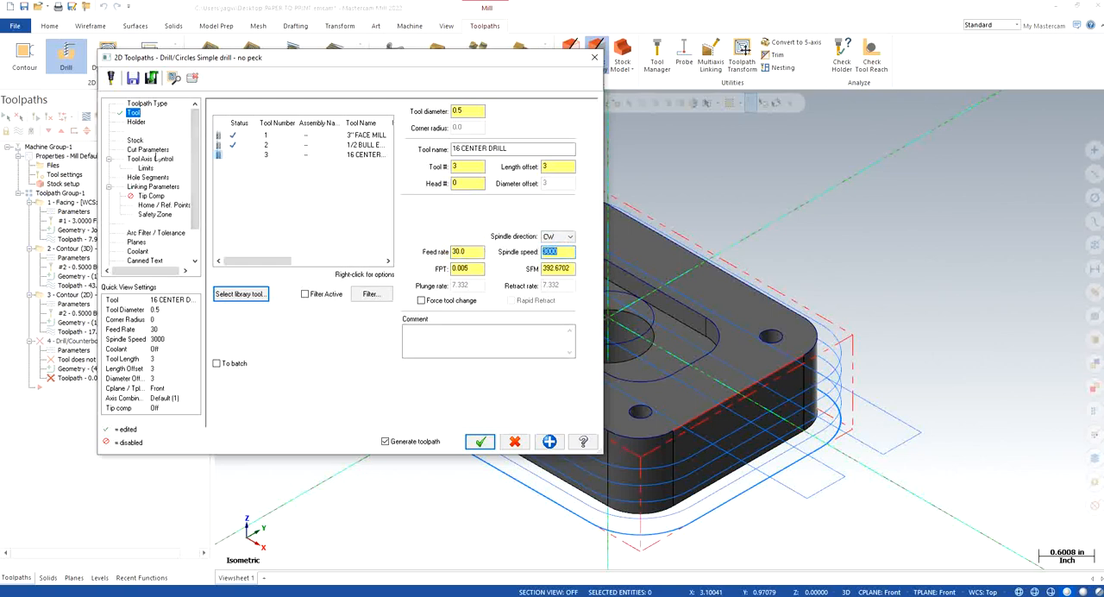
Step: Enable the drill operation's clearance plane and make its clearance, retract, top of stock and depth values absolute
left_click(153, 150)
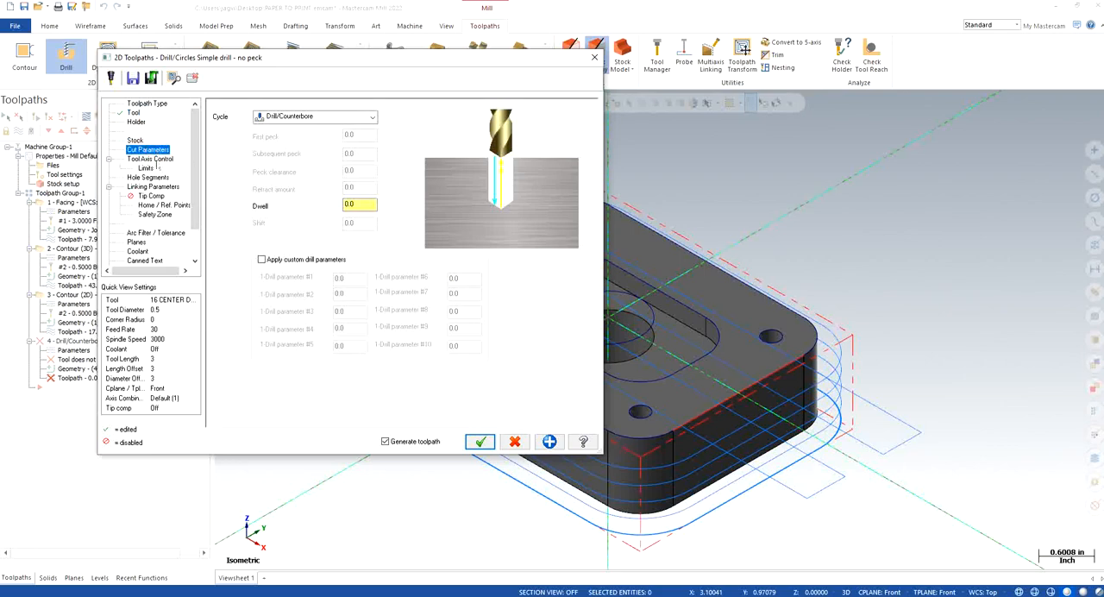
left_click(155, 160)
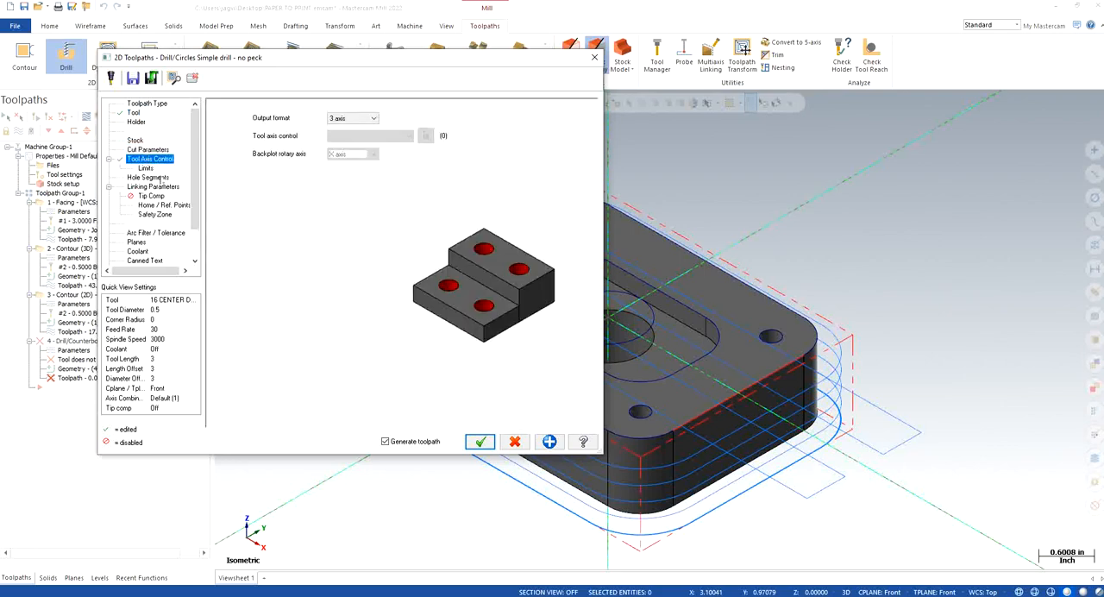
left_click(148, 177)
left_click(164, 186)
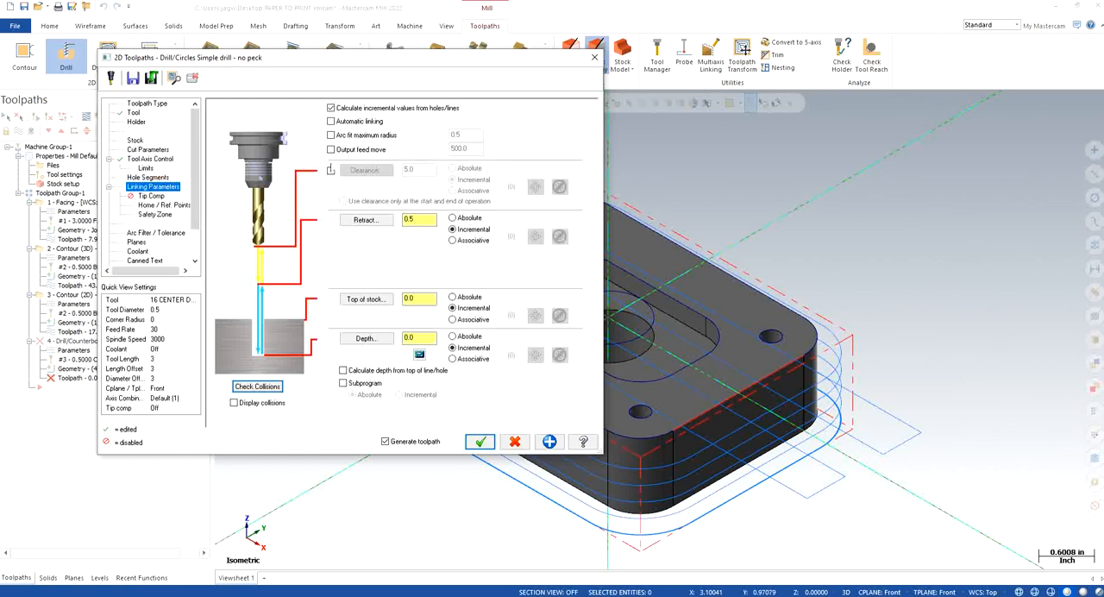
left_click(330, 171)
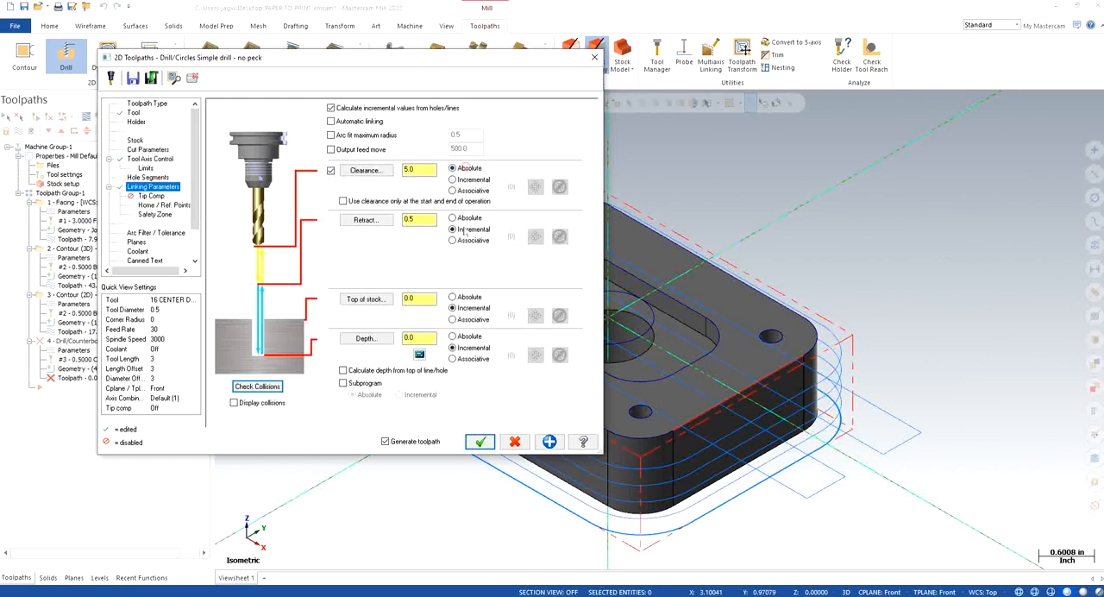
left_click(464, 219)
left_click(464, 298)
left_click(465, 337)
Step: Set the drill depth to -0.25, retract to 0.1 and clearance to 2.0, using clearance only at the start and end of operation
double_click(423, 338)
double_click(424, 219)
type("0.1")
key("Return")
left_click(343, 201)
double_click(423, 169)
Step: Check the drill toolpath for collisions and inspect the 16 CENTER DRILL geometry, leaving the tool definition unedited
left_click(257, 387)
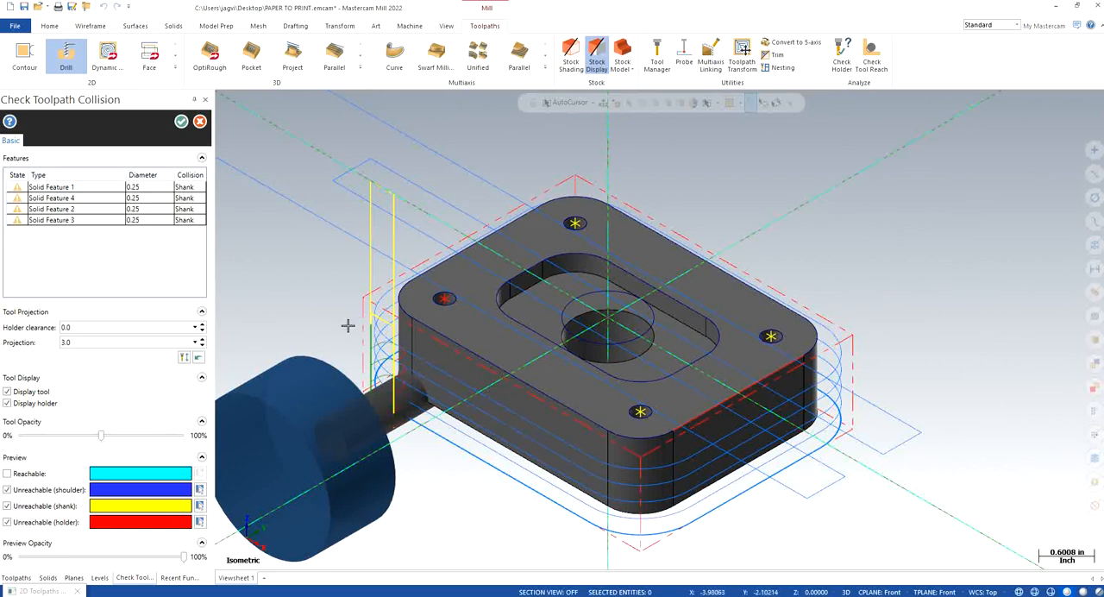
left_click(200, 120)
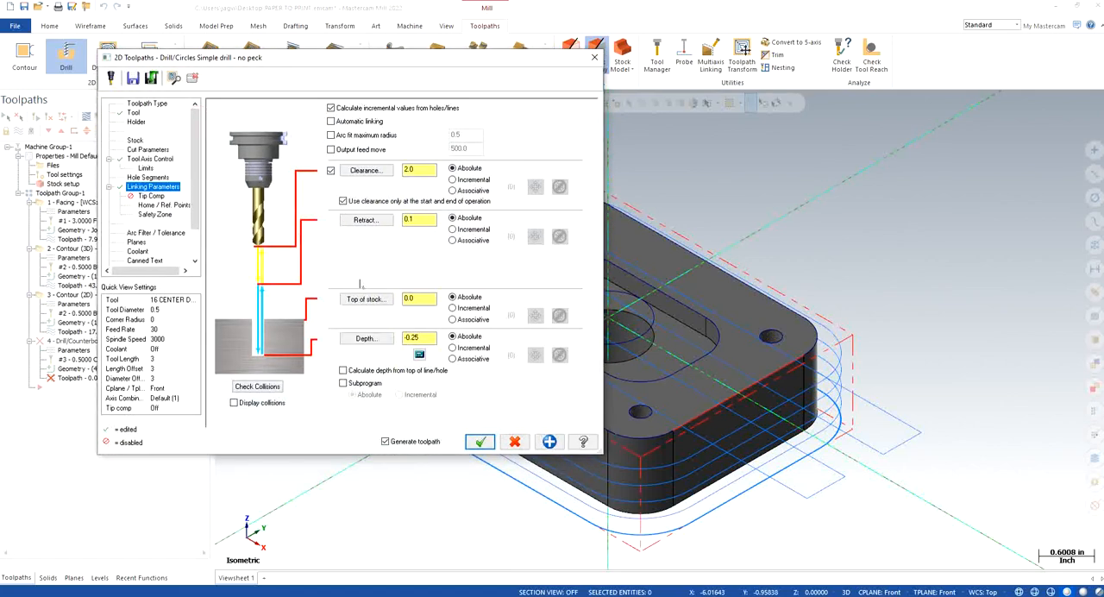
left_click(134, 113)
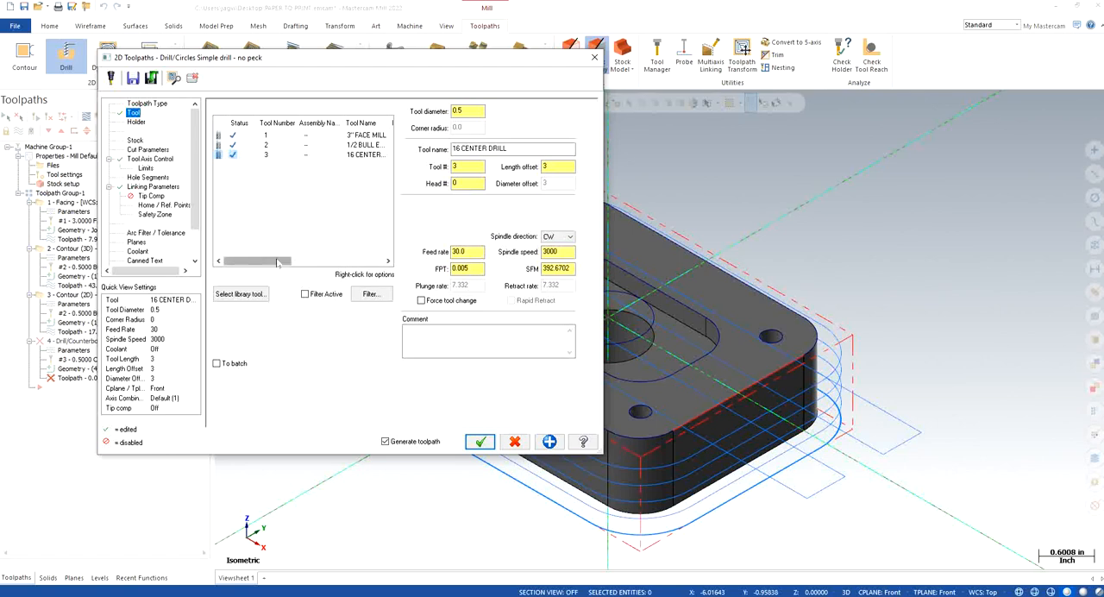
mouse_move(274, 262)
left_mouse_down()
mouse_move(313, 263)
mouse_move(263, 266)
left_mouse_up()
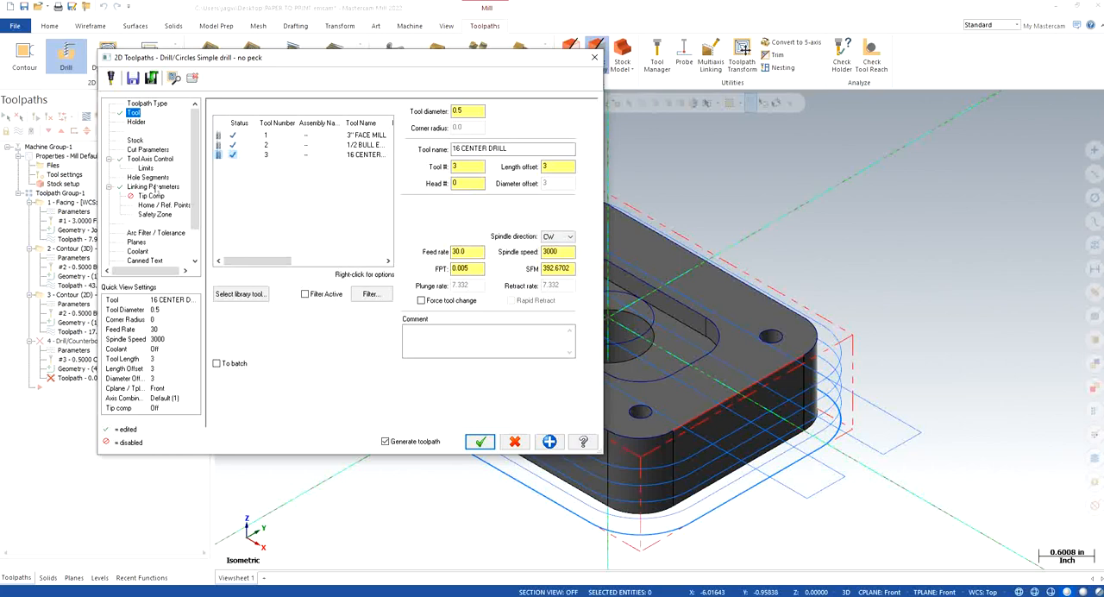
left_click(362, 157)
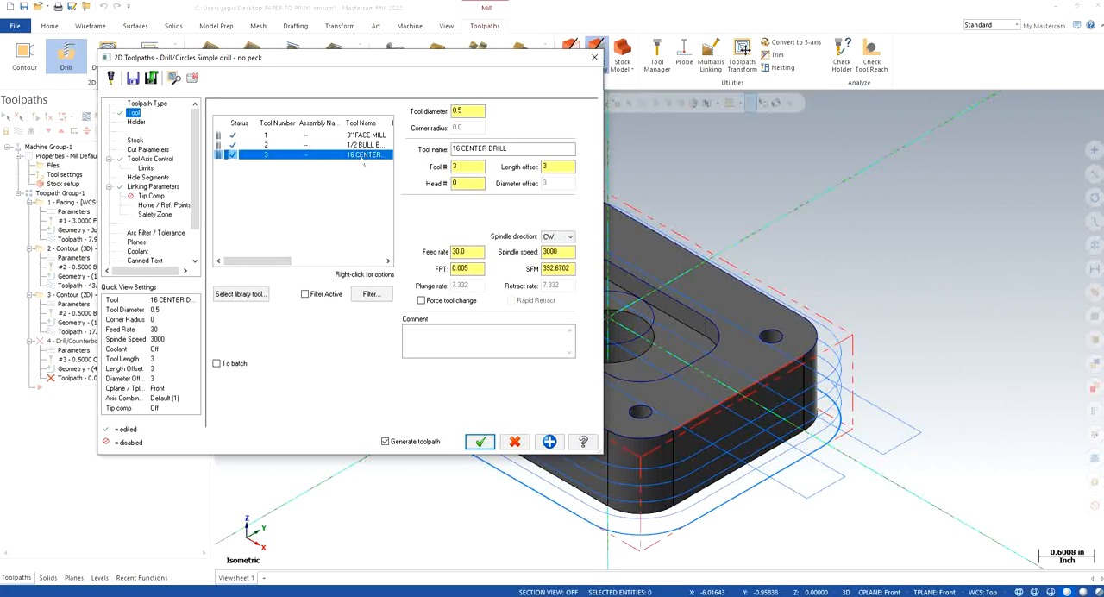
double_click(361, 157)
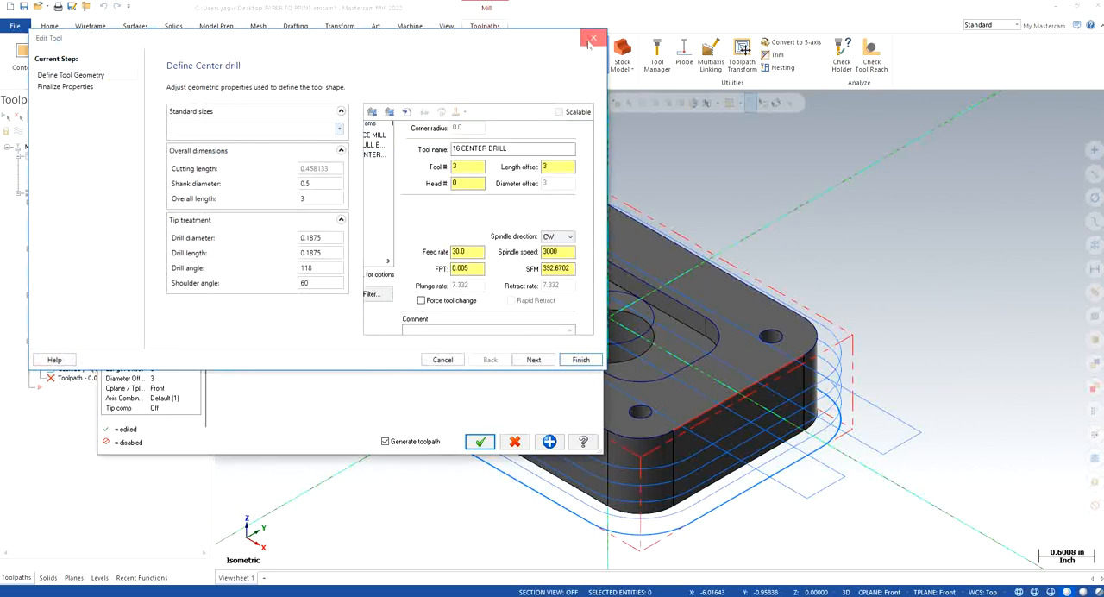
left_click(592, 40)
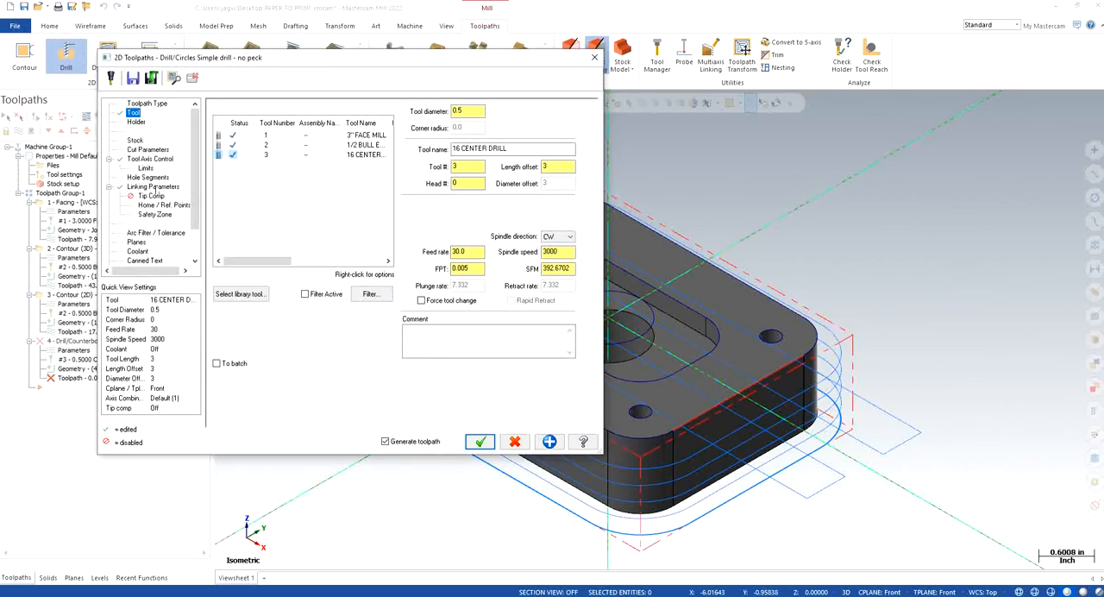
Step: Set the drill operation's tool plane and construction plane to Top, matching the working coordinate system
left_click(153, 186)
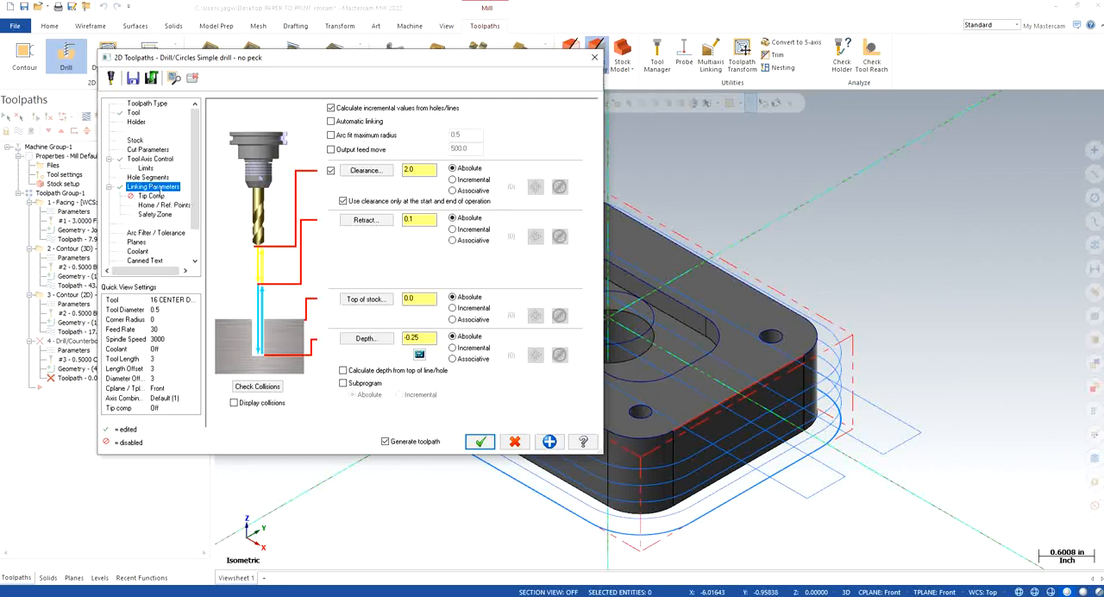
left_click(136, 242)
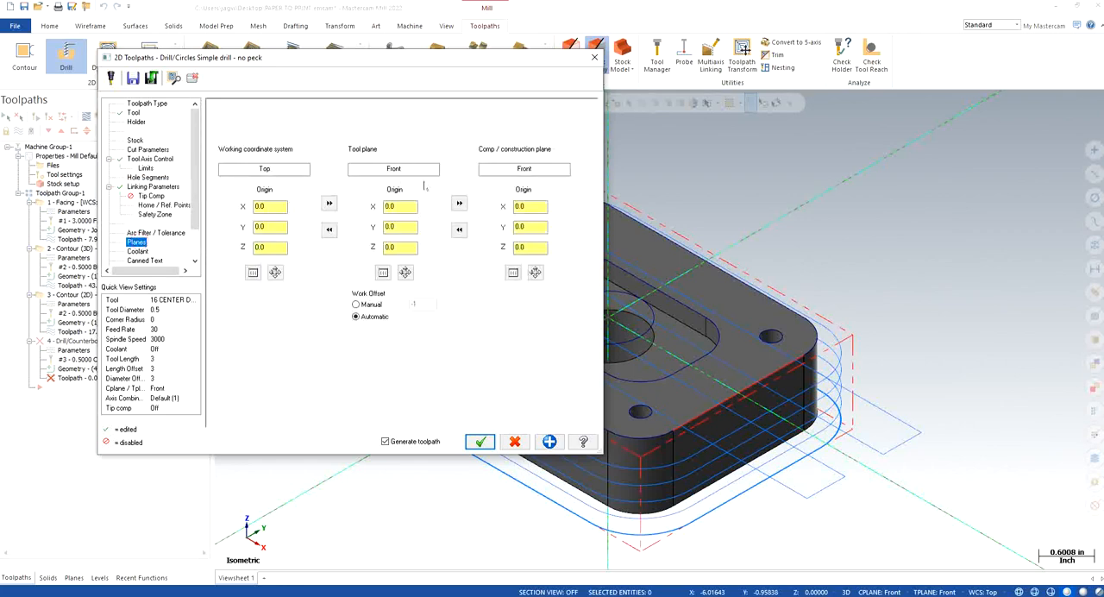
left_click(458, 203)
Step: Recheck the drill toolpath for collisions, trying the tool opacity and the unreachable shoulder, shank and holder previews
left_click(155, 187)
left_click(257, 385)
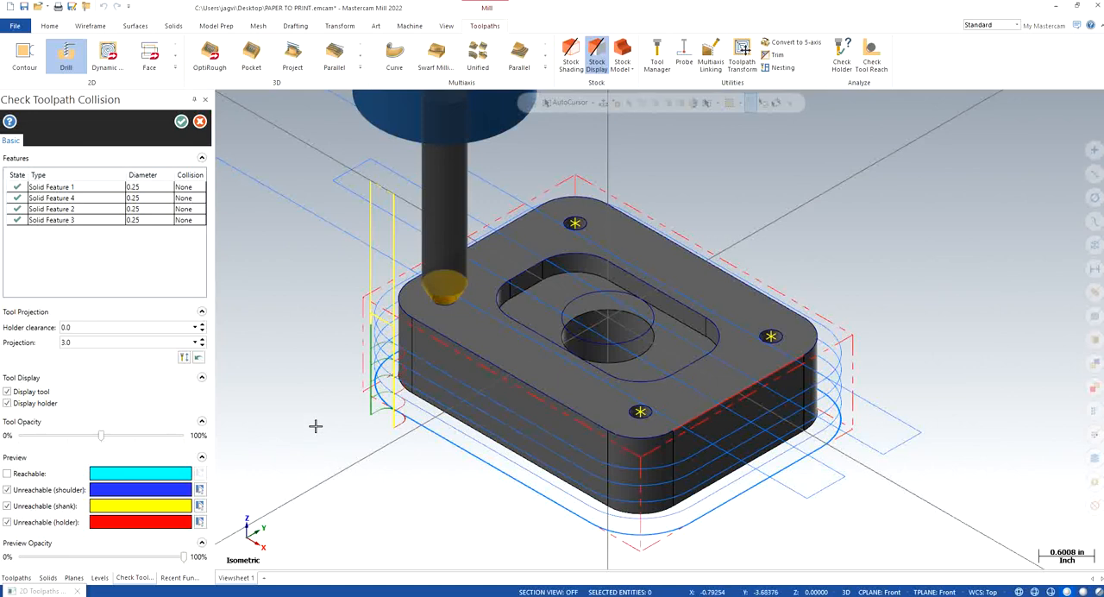
left_click_drag(102, 436, 118, 437)
mouse_move(118, 437)
left_mouse_down()
mouse_move(182, 437)
mouse_move(54, 439)
mouse_move(103, 446)
left_mouse_up()
left_click(7, 490)
left_click(7, 490)
left_click(7, 506)
left_click(7, 506)
left_click(7, 522)
left_click(7, 521)
mouse_move(184, 556)
left_mouse_down()
mouse_move(36, 556)
mouse_move(184, 556)
left_mouse_up()
Step: Preview the center drill at the other corner holes in the collision check and accept the check
left_click(104, 199)
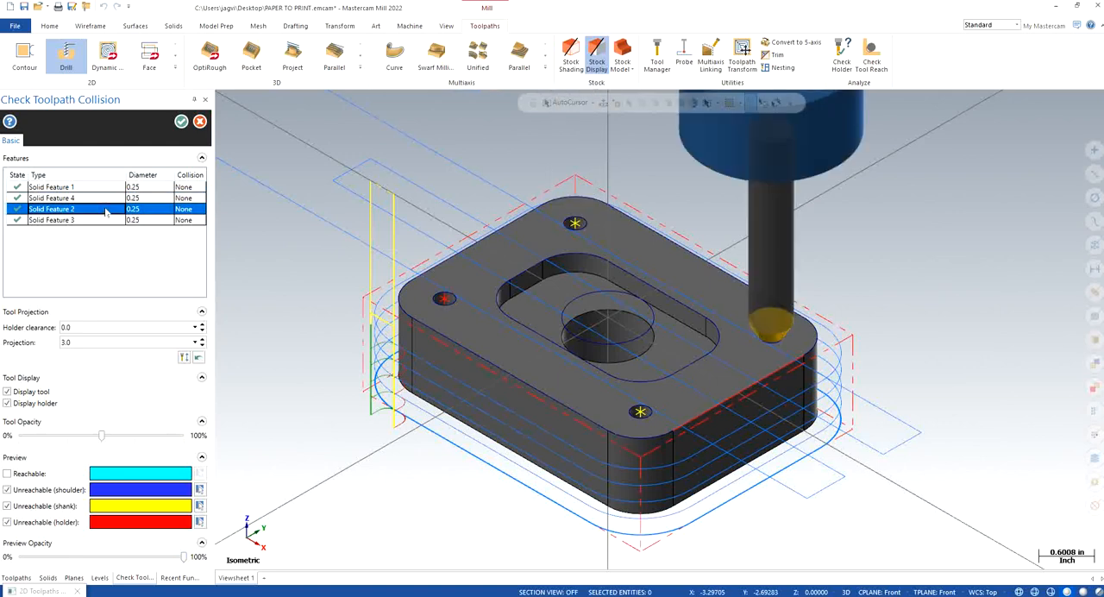
left_click(103, 220)
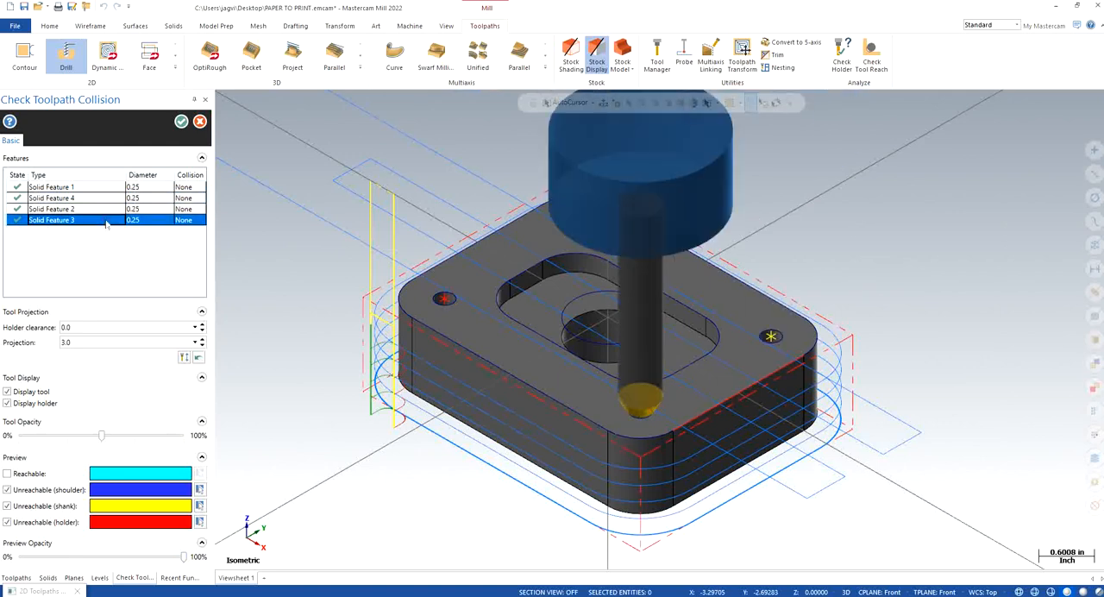
left_click(181, 123)
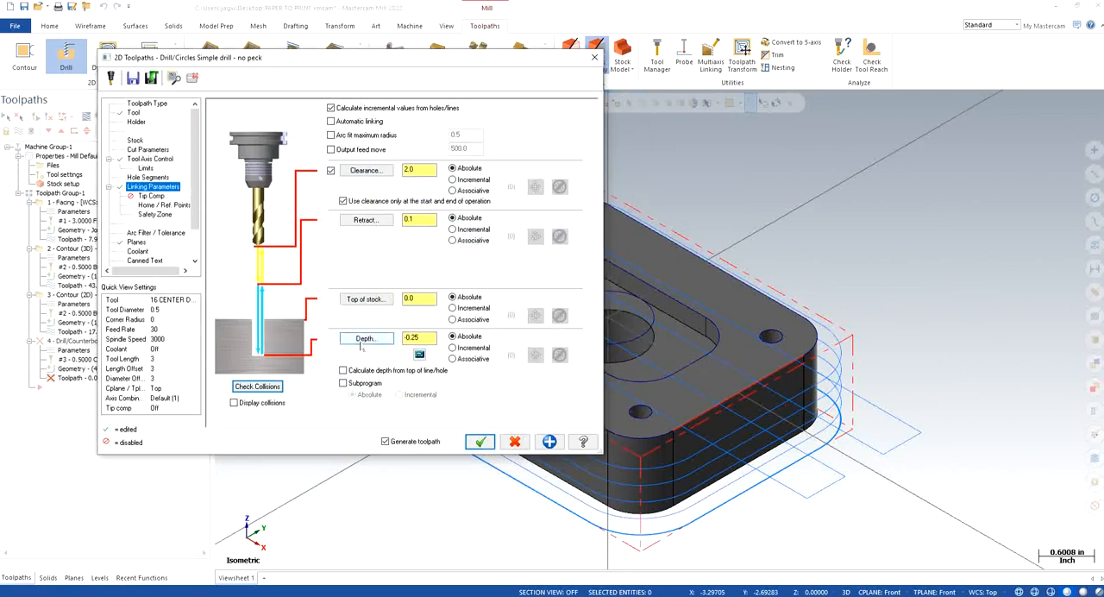
Step: Turn on flood coolant for the drill operation and accept its parameters to generate the toolpath
left_click(137, 250)
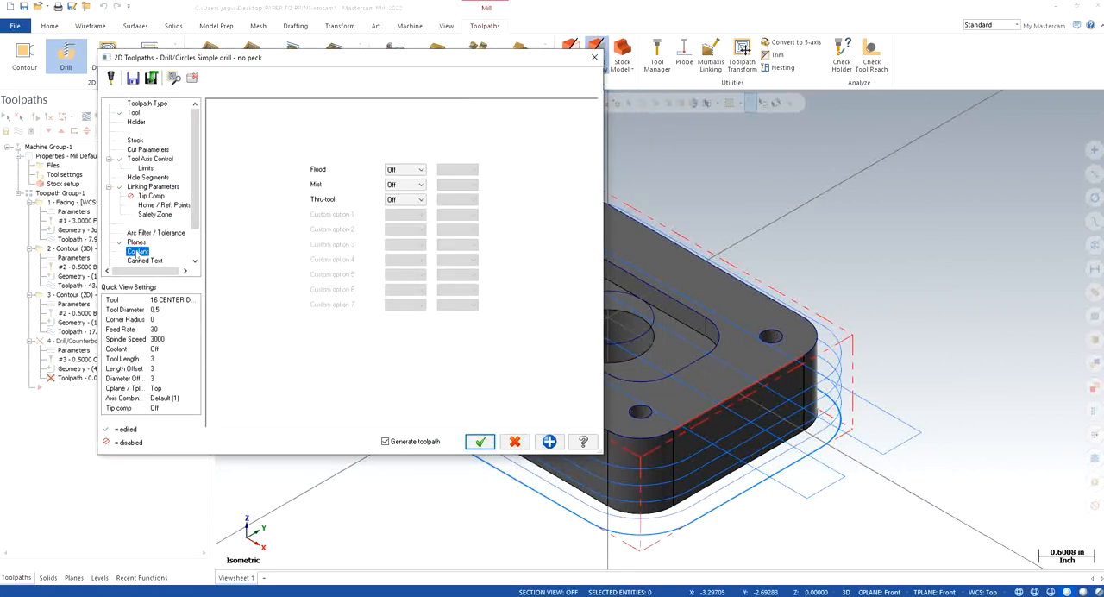
left_click(405, 170)
left_click(404, 183)
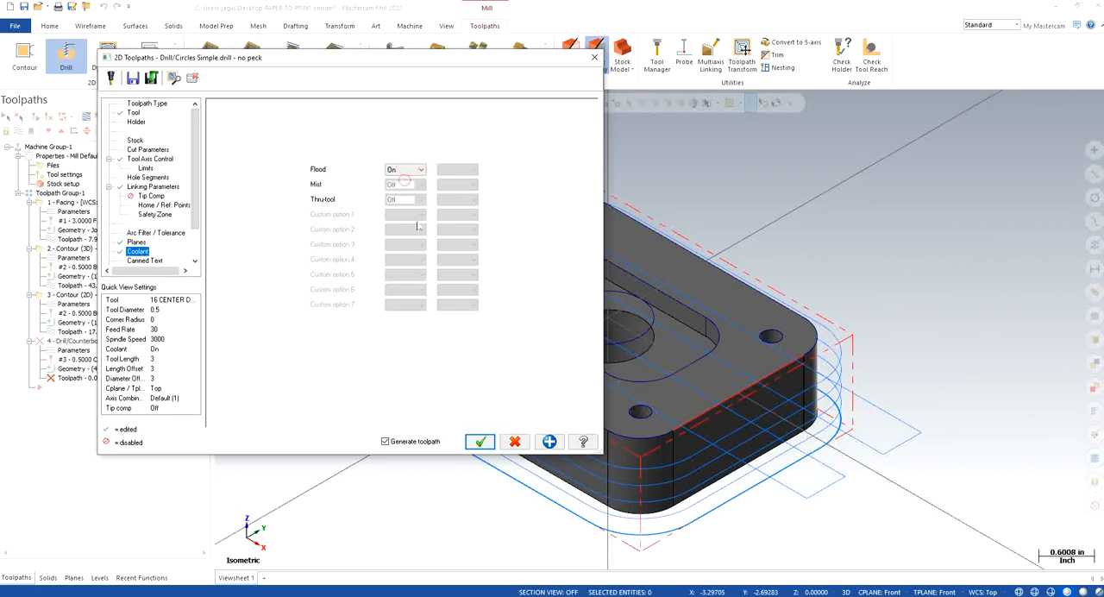
scroll(168, 231, "down", 2)
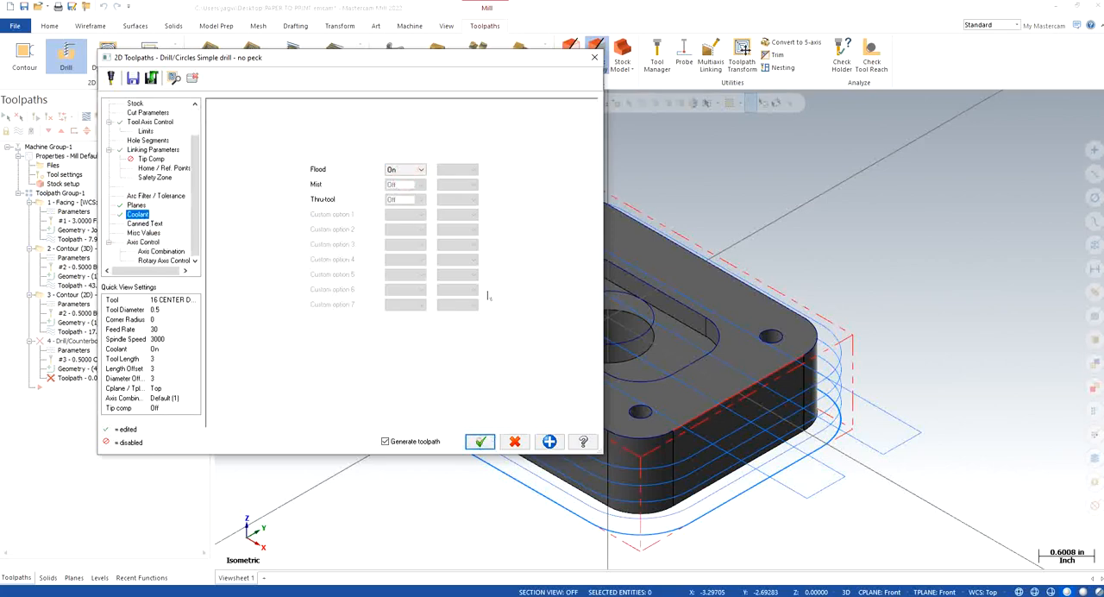
left_click(481, 442)
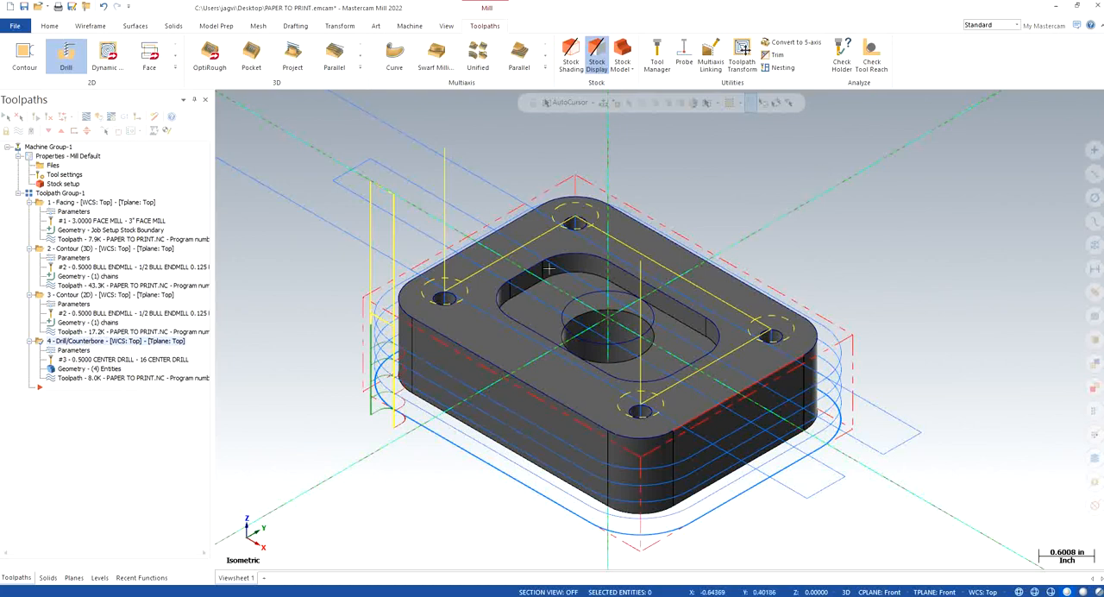
Step: Backplot the center drill operation to watch its moves over the four holes, and return to the isometric view
scroll(451, 311, "up", 2)
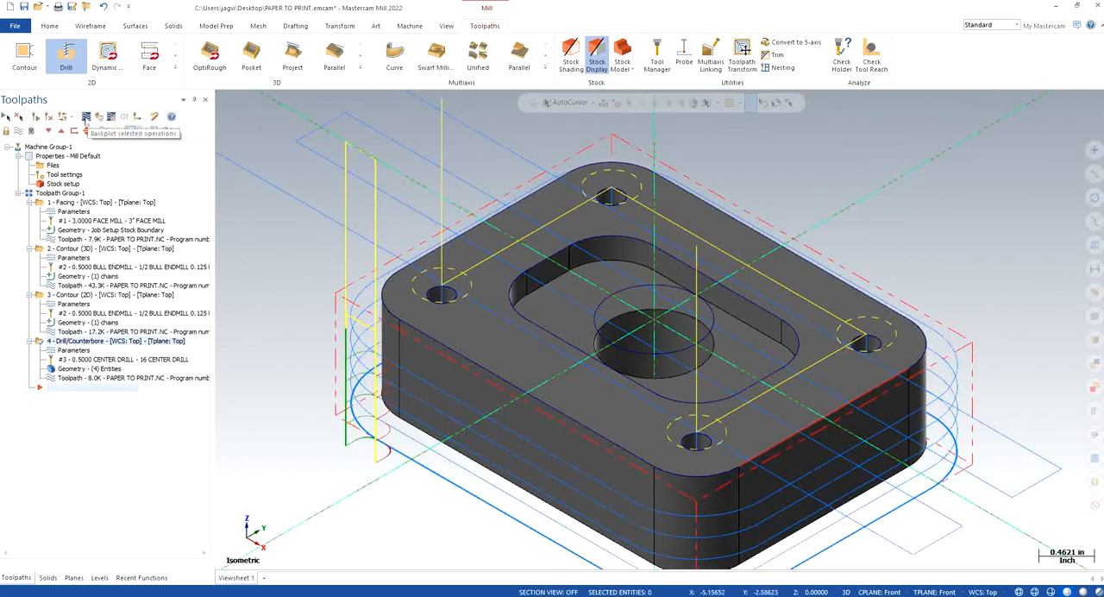
left_click(86, 117)
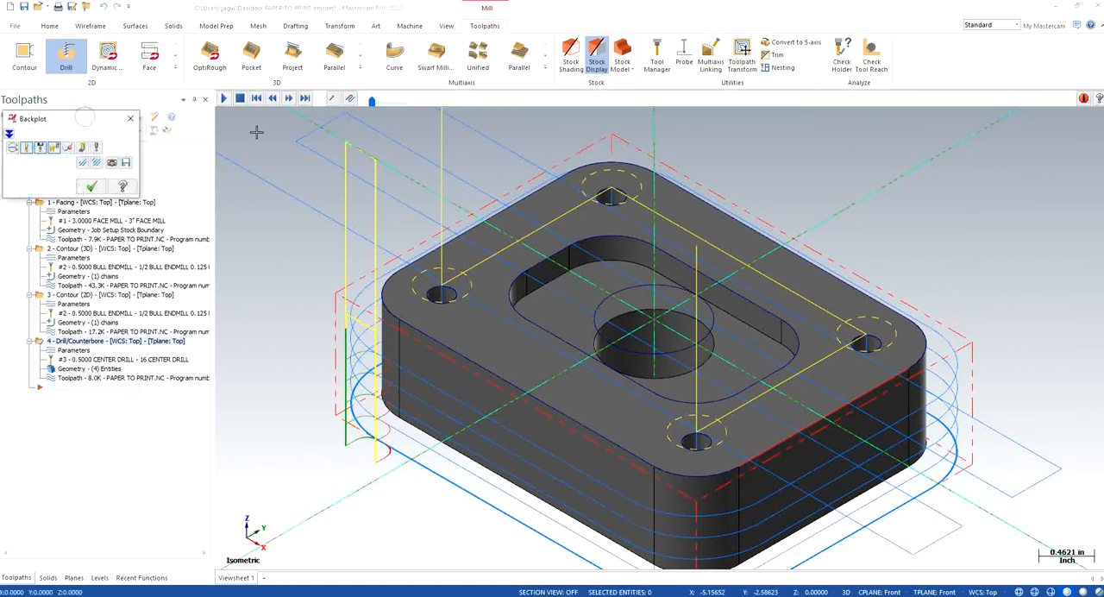
left_click(223, 99)
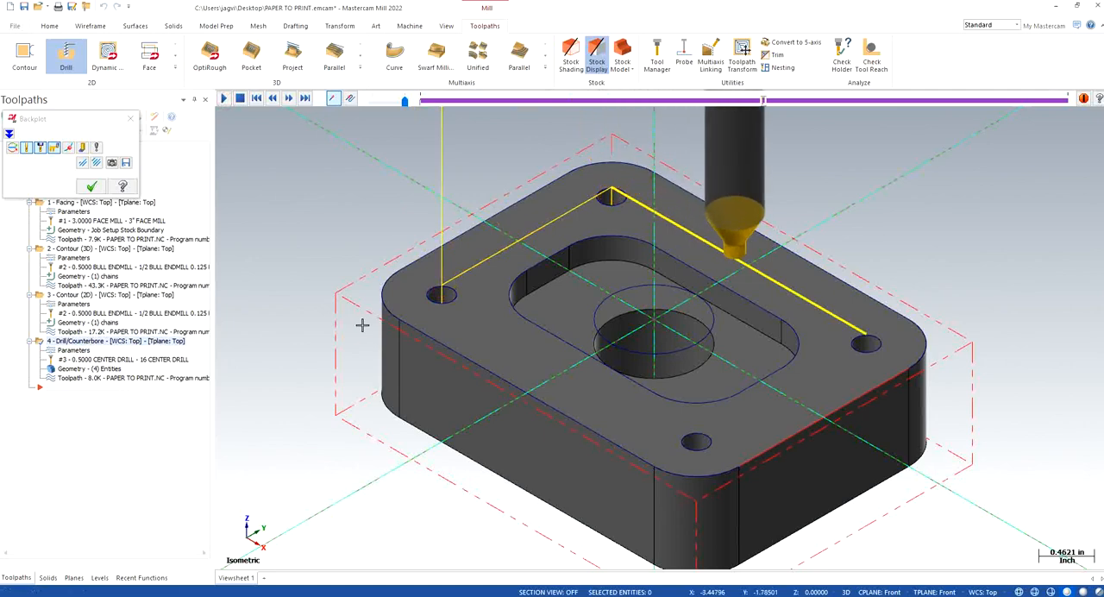
middle_click_drag(354, 325, 540, 278)
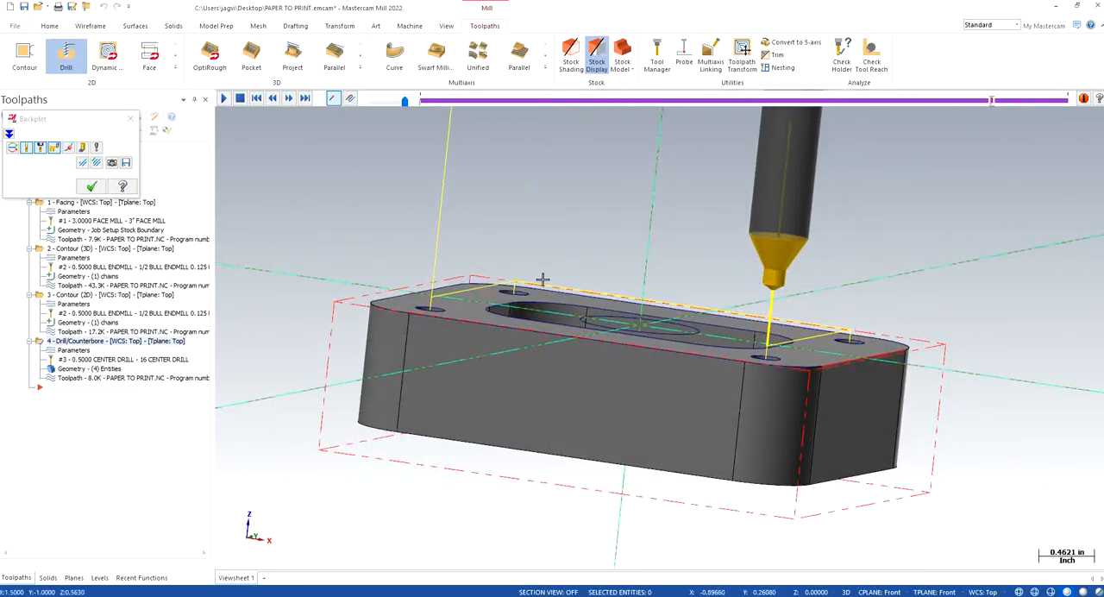
left_click(131, 118)
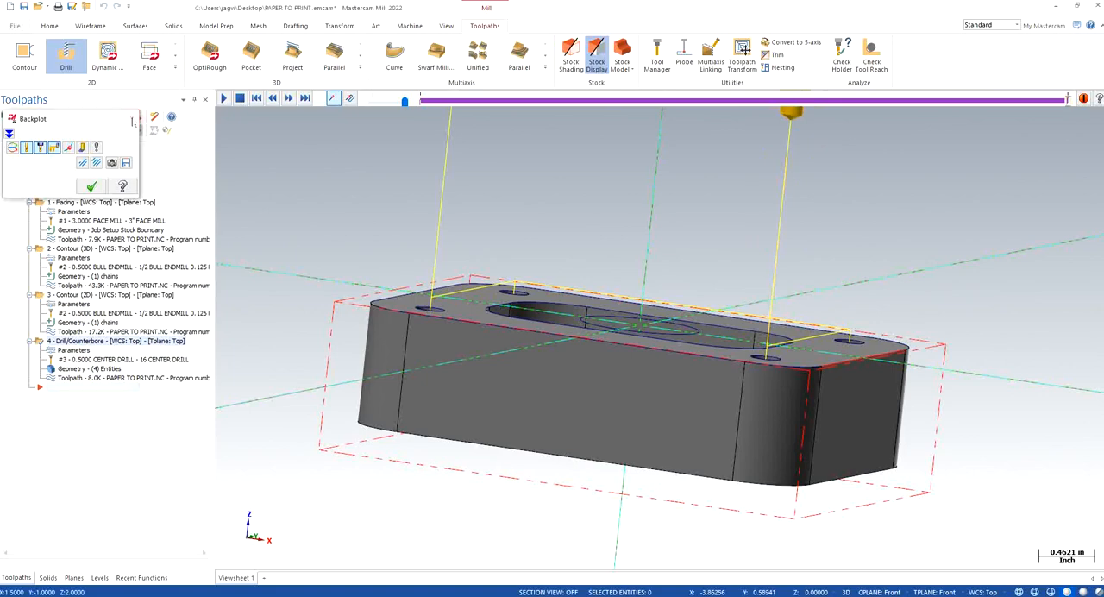
right_click(368, 204)
left_click(410, 305)
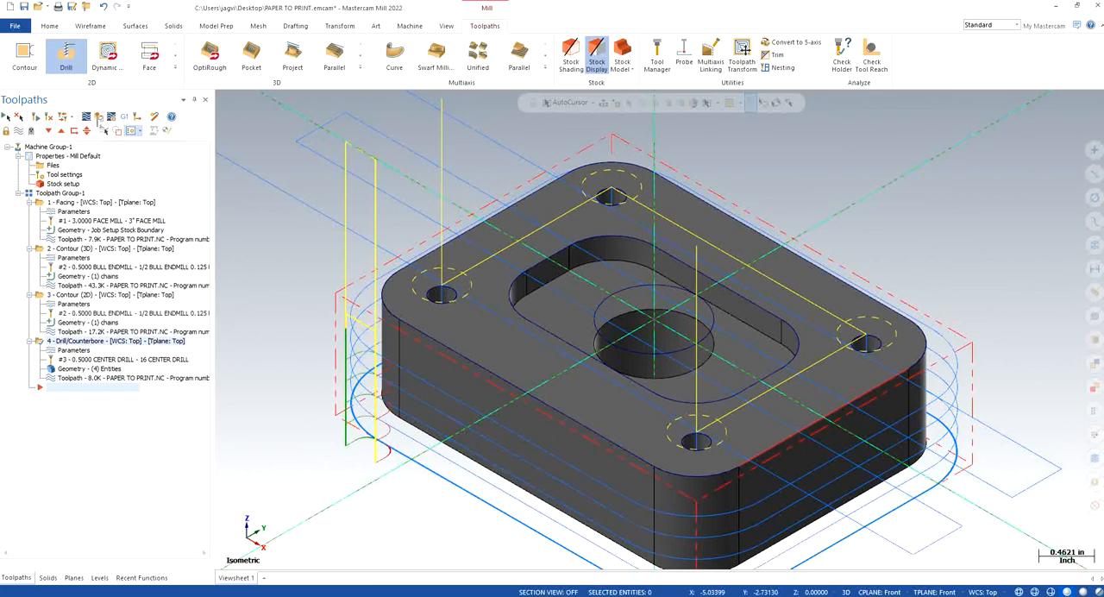
Step: Load the center drill operation into the verify simulation and set playback to stop on collision
left_click(97, 118)
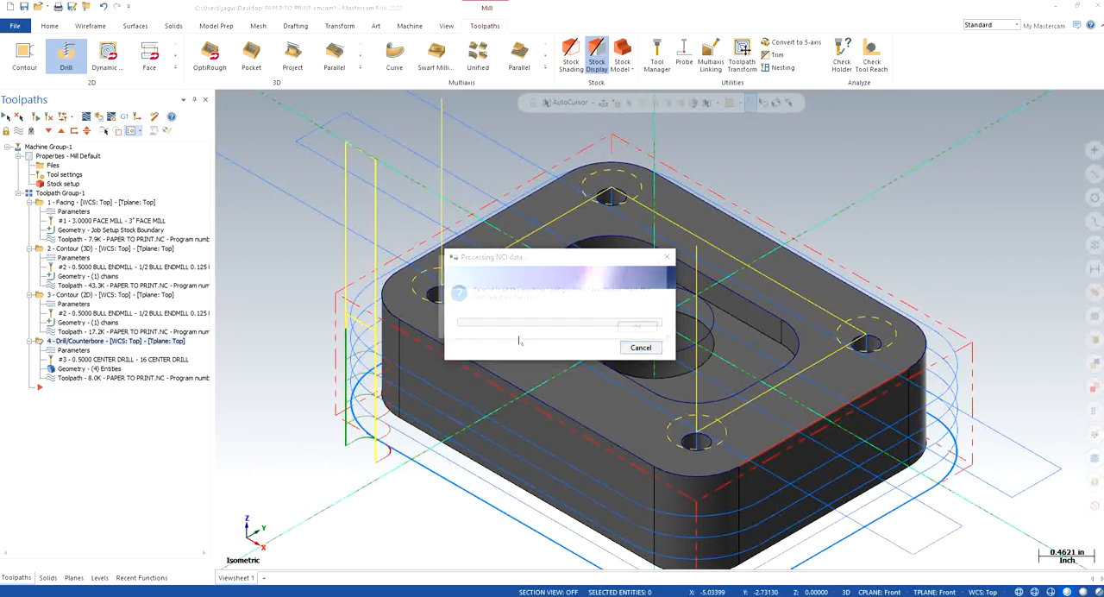
left_click(639, 329)
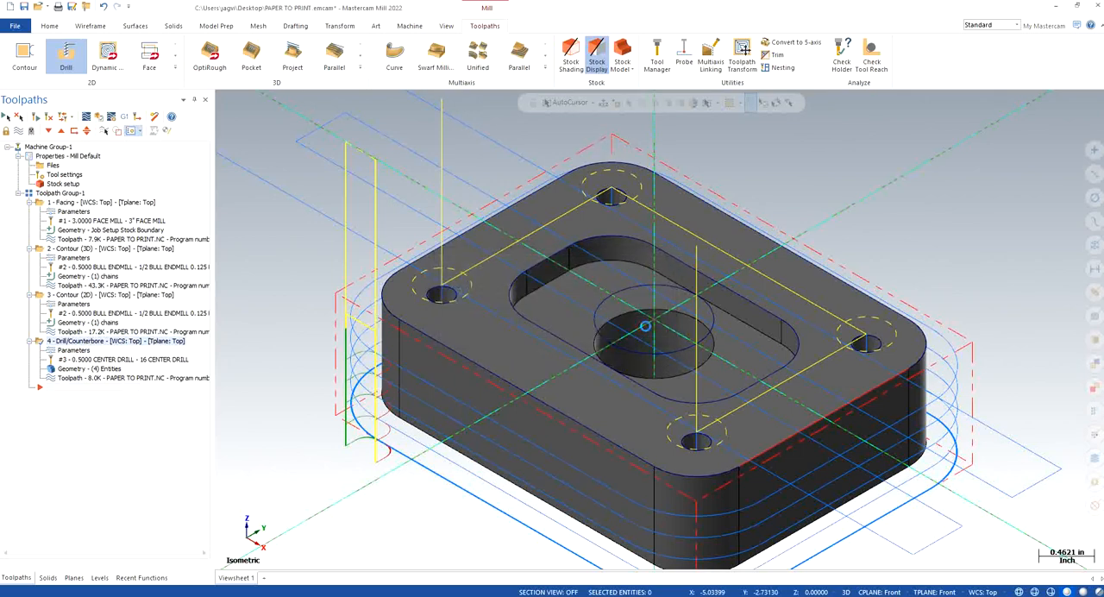
left_click(605, 337)
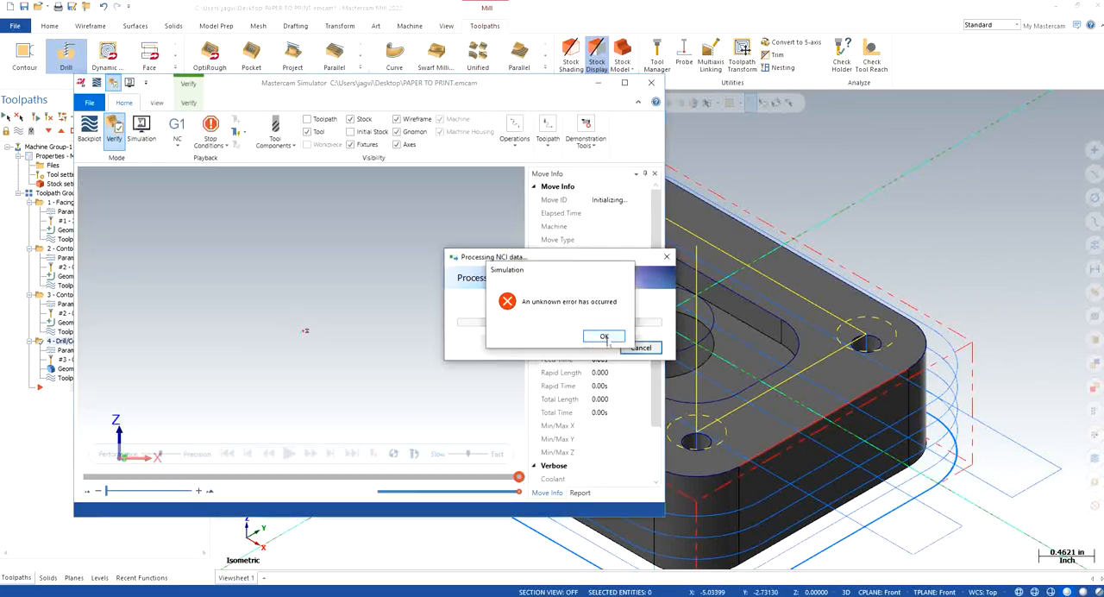
left_click(605, 336)
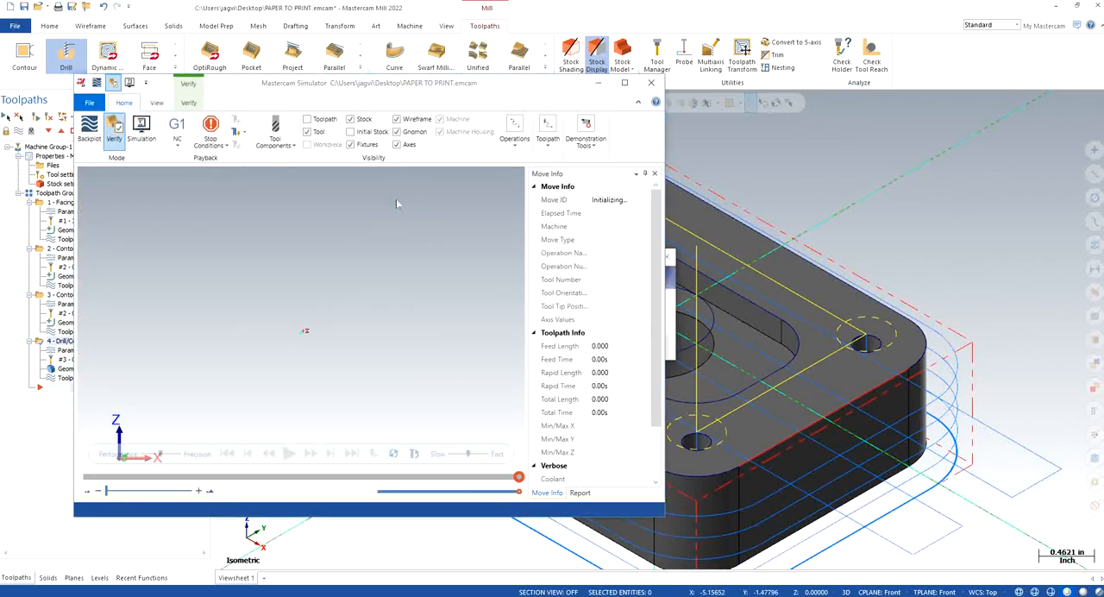
left_click(210, 139)
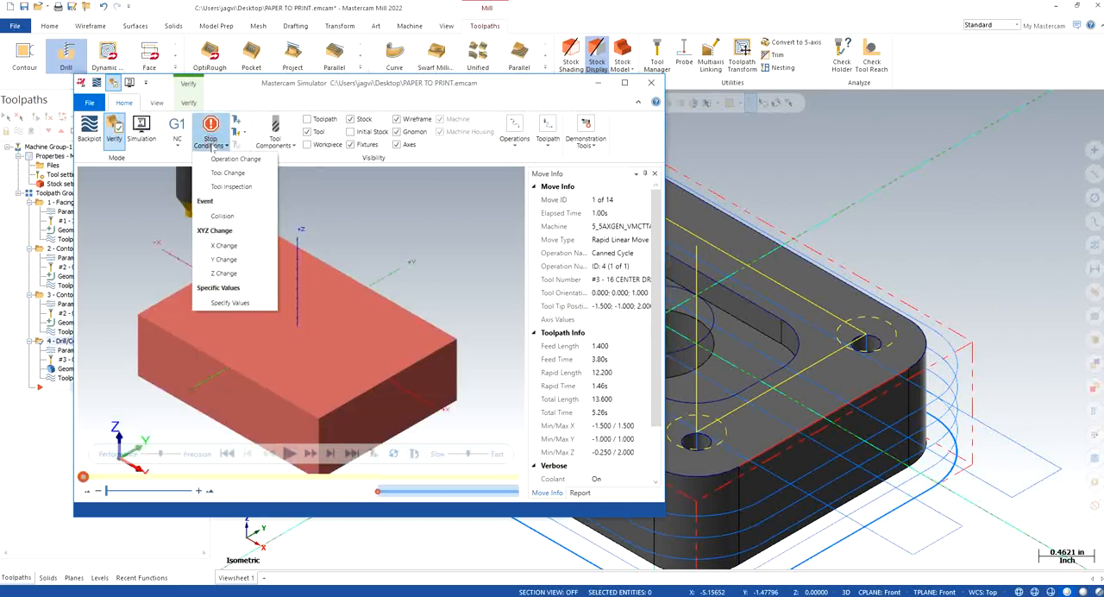
left_click(223, 215)
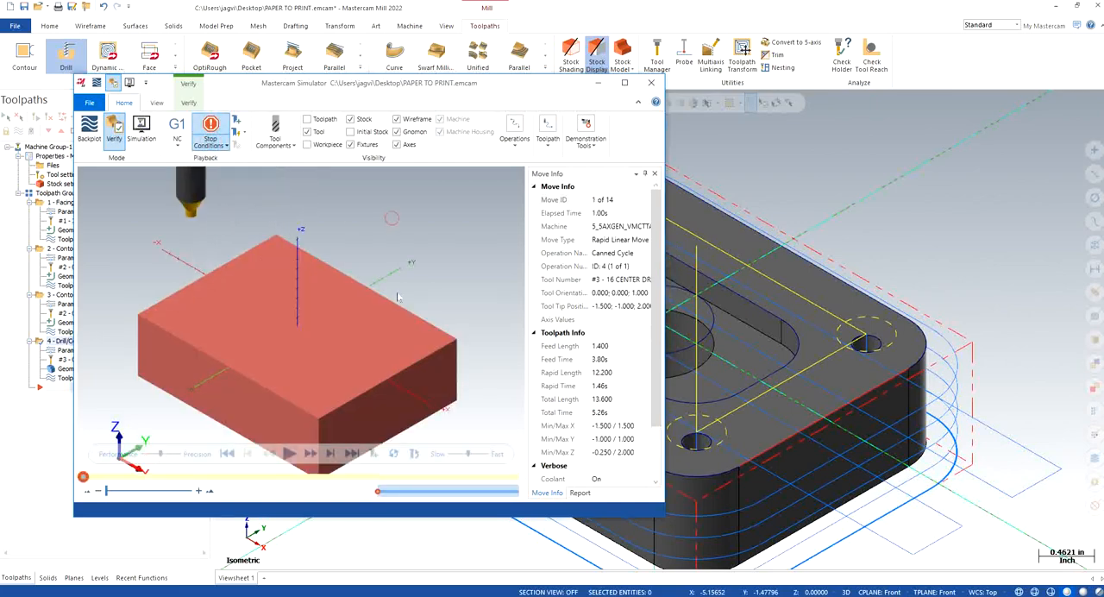
Step: Play the verify simulation of the center drill operation, inspect the four spotted holes up close, and close the simulator
left_click(288, 453)
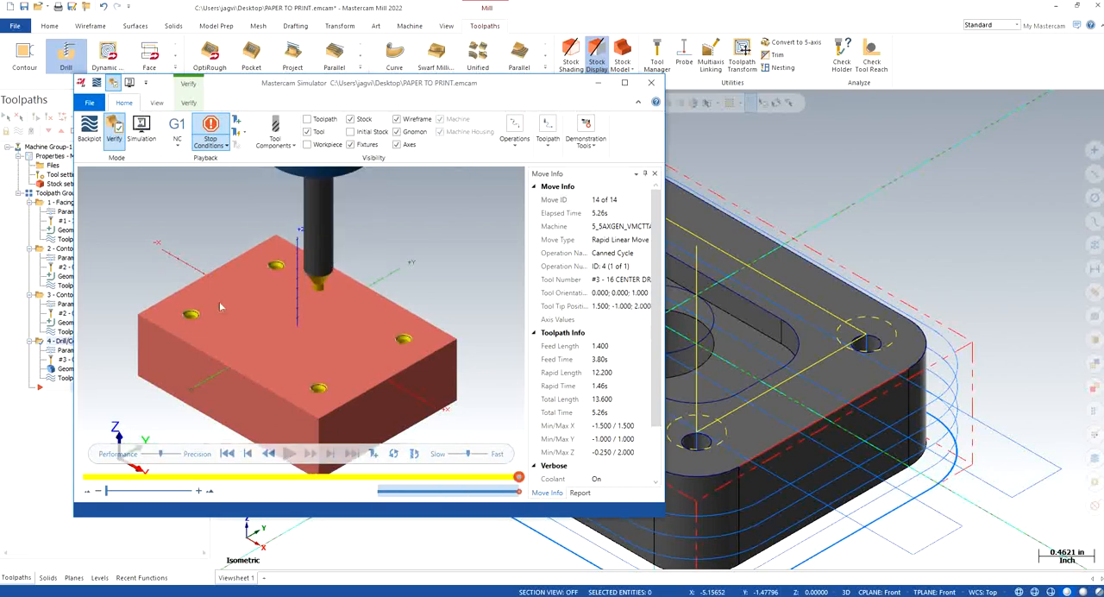
scroll(216, 310, "up", 5)
scroll(210, 323, "down", 3)
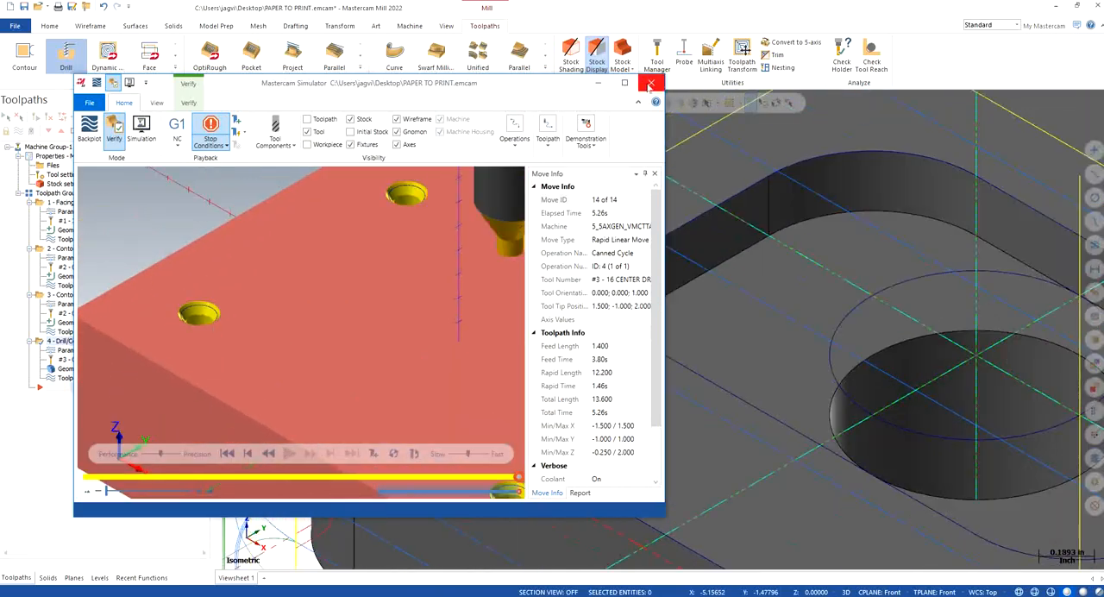
left_click(651, 84)
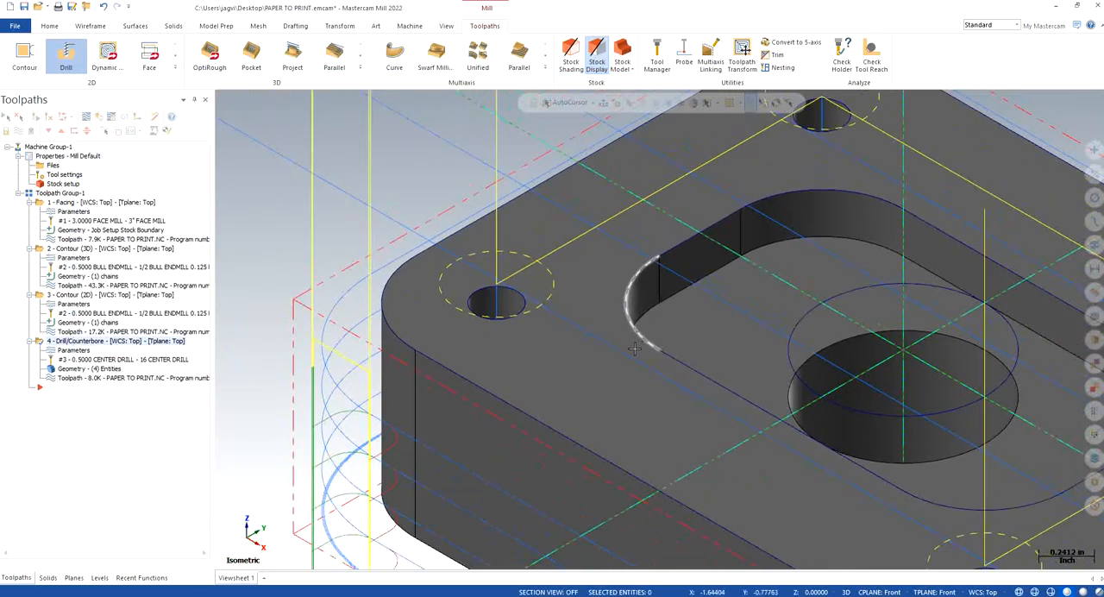
scroll(634, 349, "down", 3)
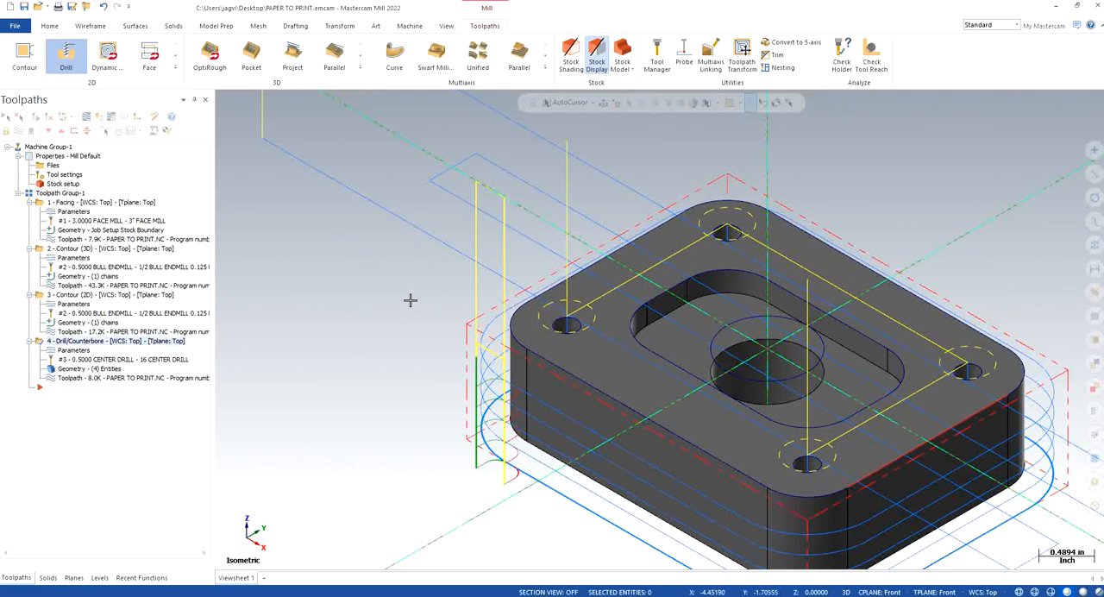
scroll(448, 364, "down", 2)
scroll(998, 442, "up", 1)
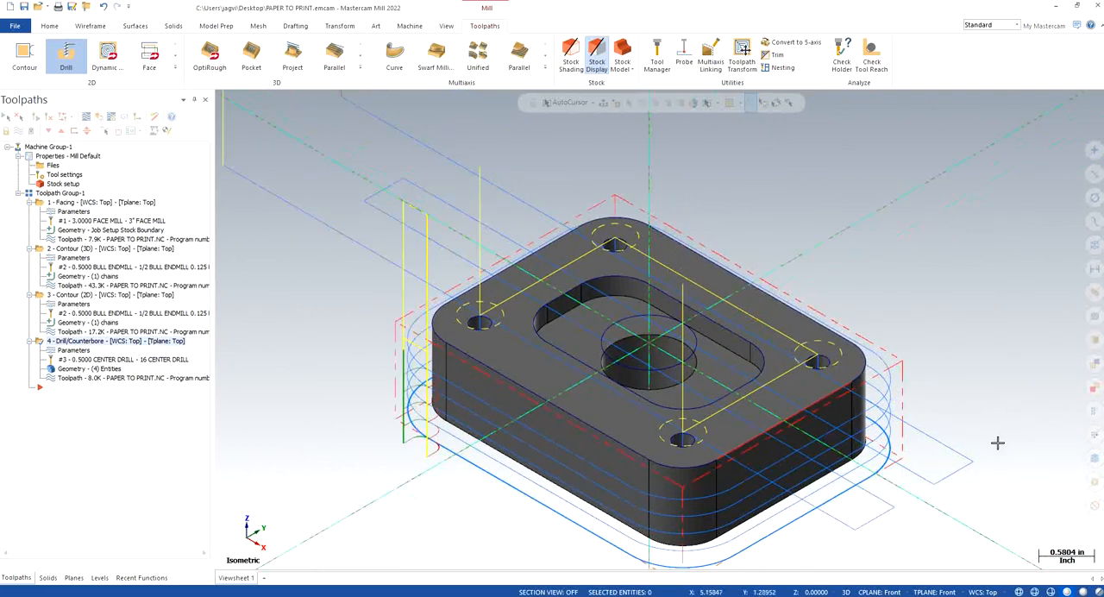
scroll(996, 441, "down", 1)
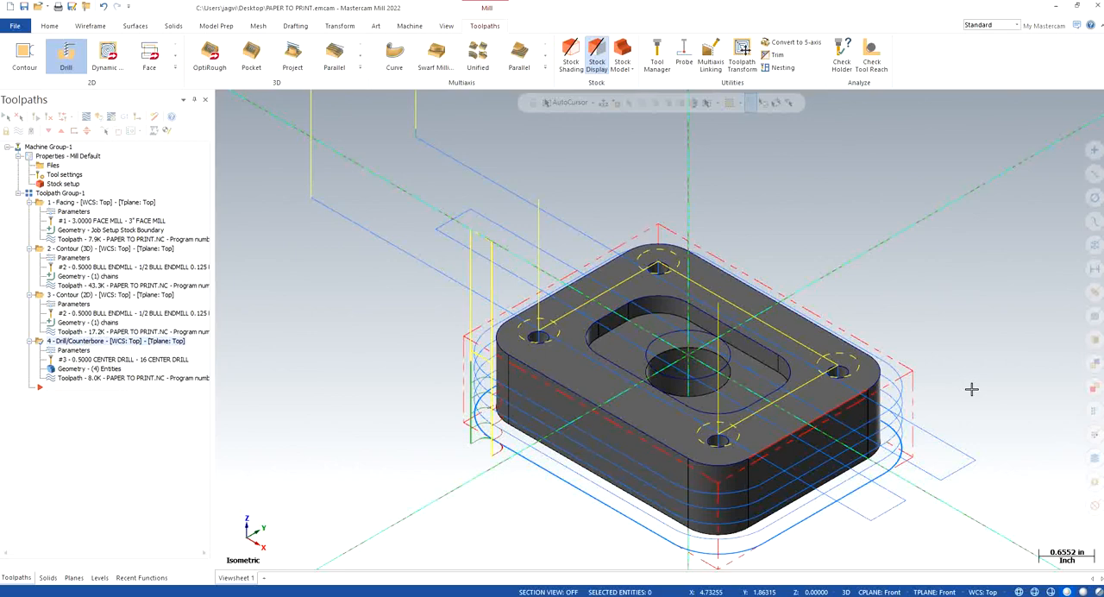
left_click(79, 61)
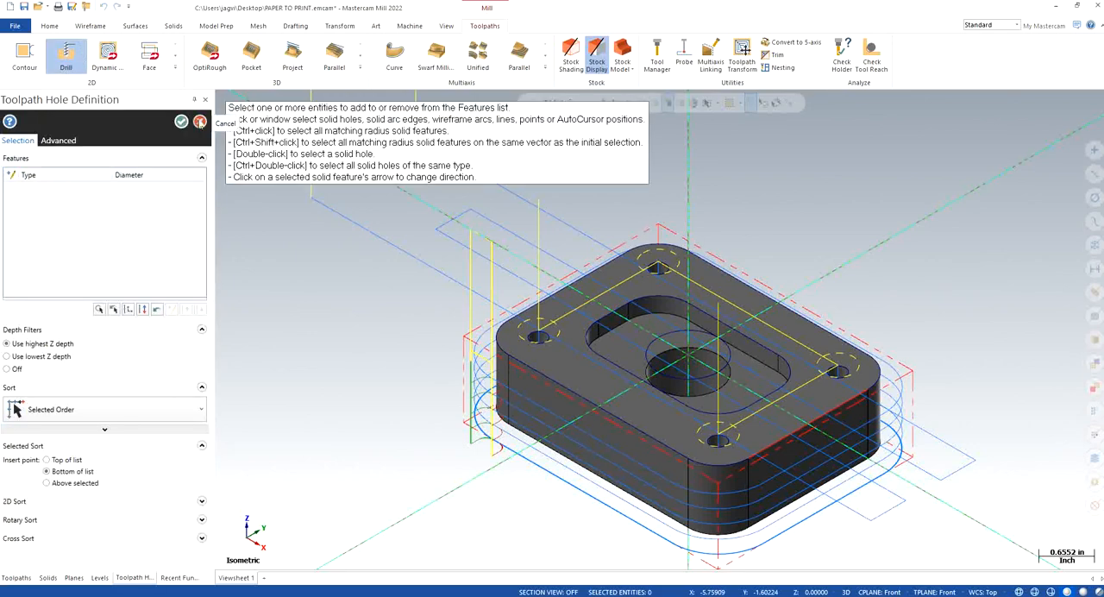
left_click(199, 121)
left_click(620, 330)
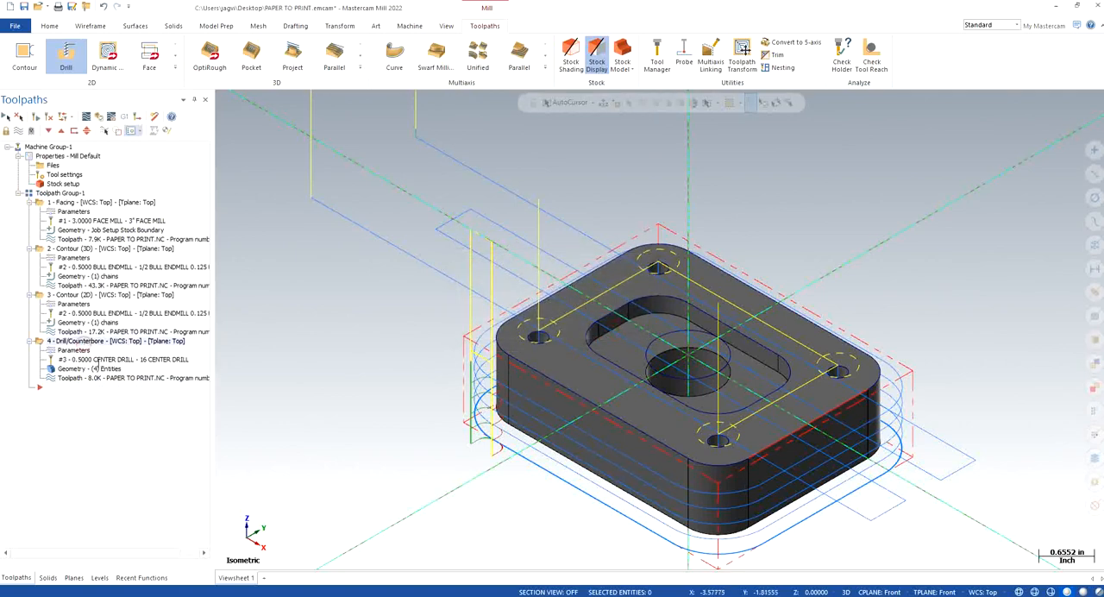
Step: Duplicate the center drill operation and open the copy's tool settings
key("ctrl+v")
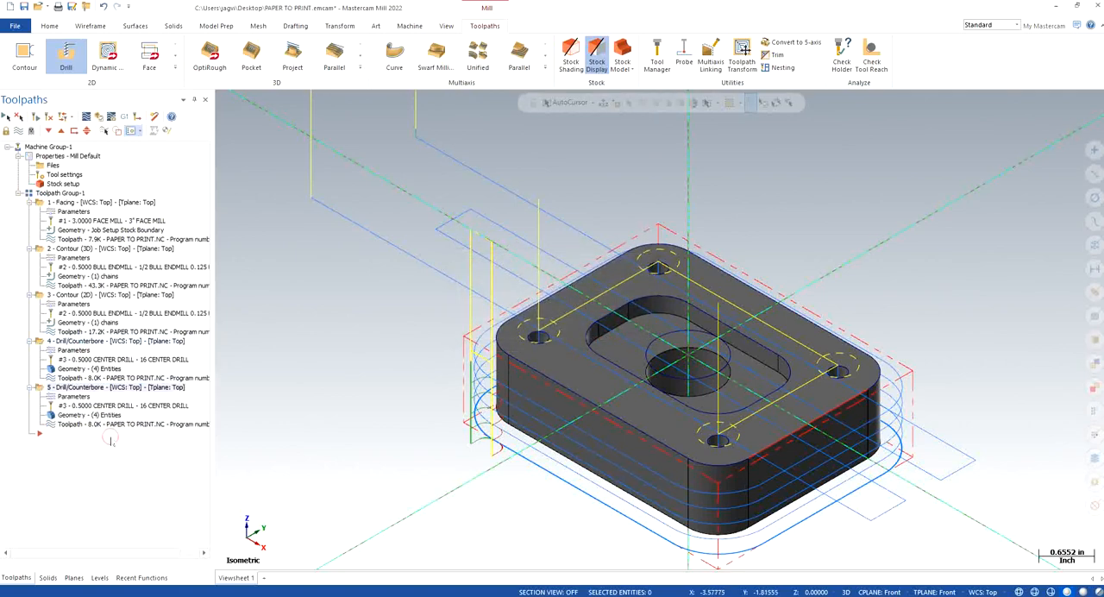
left_click(75, 395)
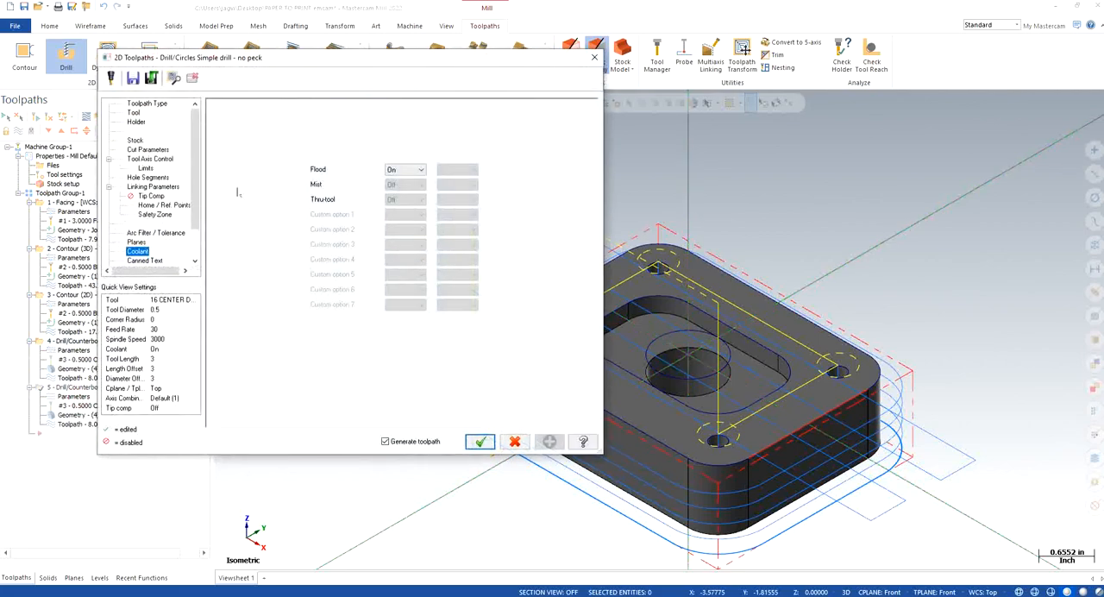
left_click(134, 113)
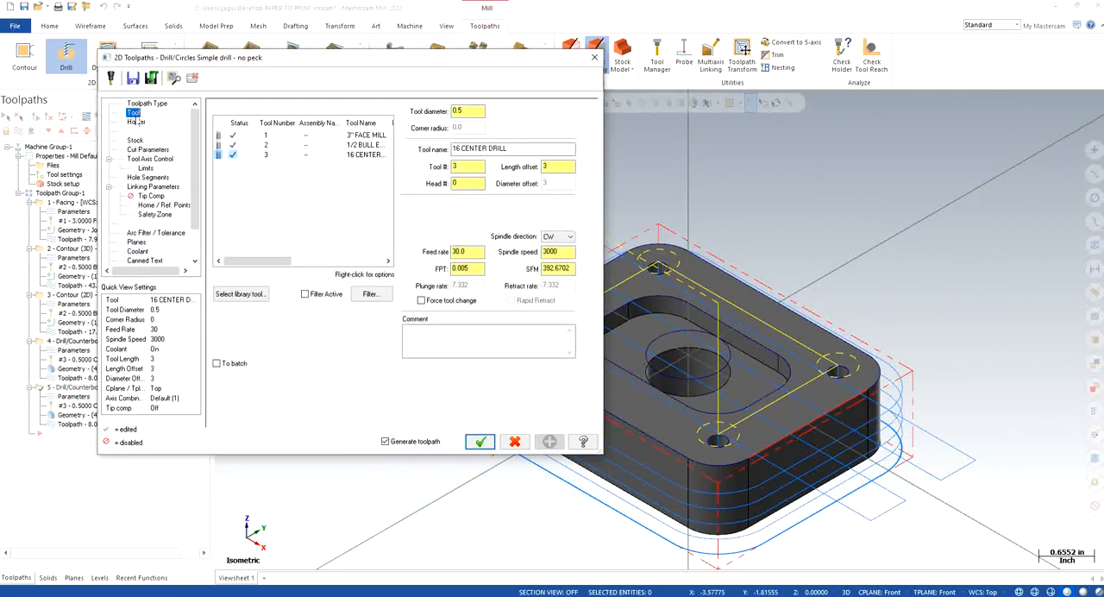
Step: Filter the tool library to drills with a diameter equal to 0.25 and assign the 1/4 DRILL to the copied operation
left_click(249, 291)
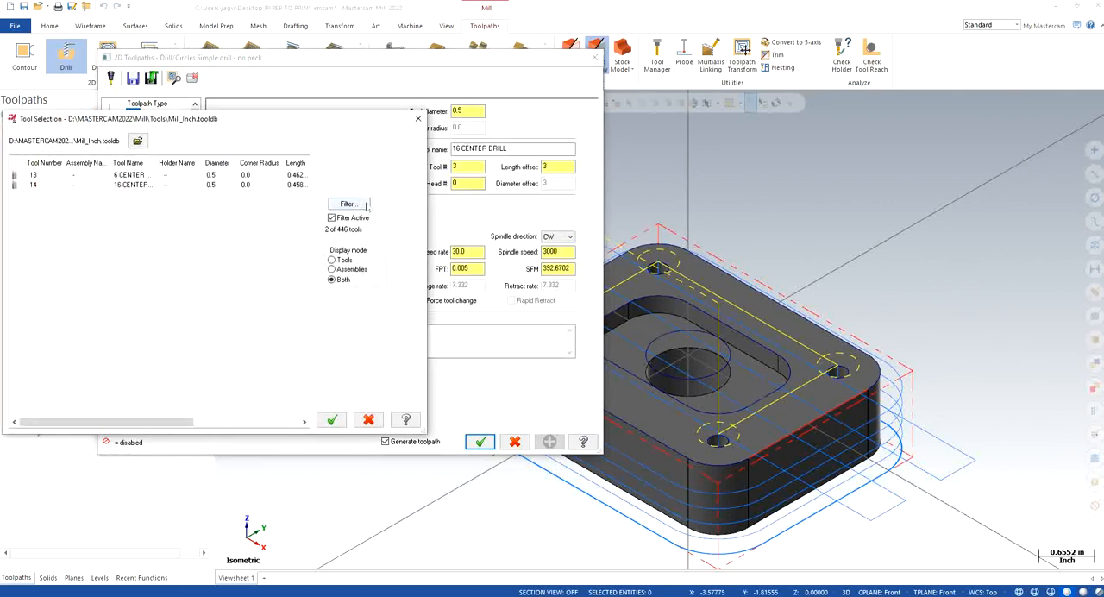
left_click(134, 318)
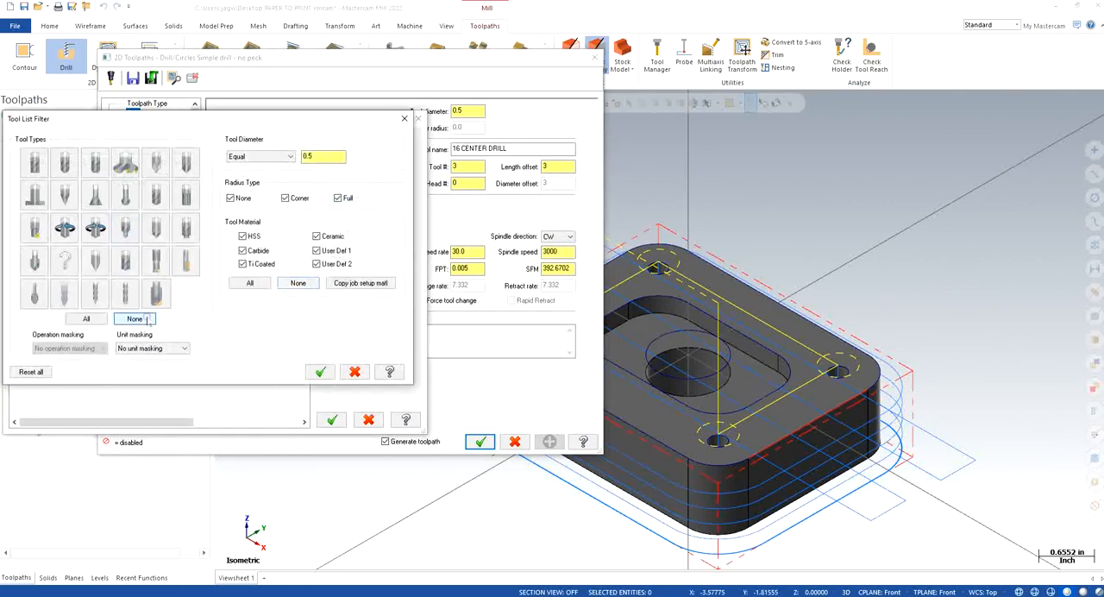
left_click(157, 197)
double_click(335, 156)
left_click(320, 372)
left_click(142, 175)
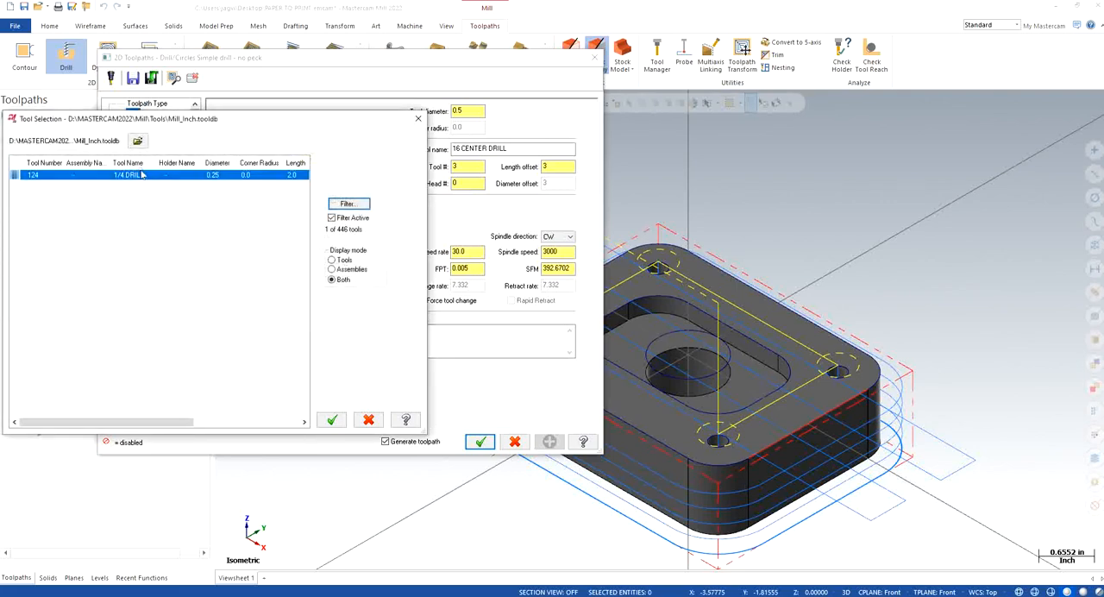
left_click(331, 419)
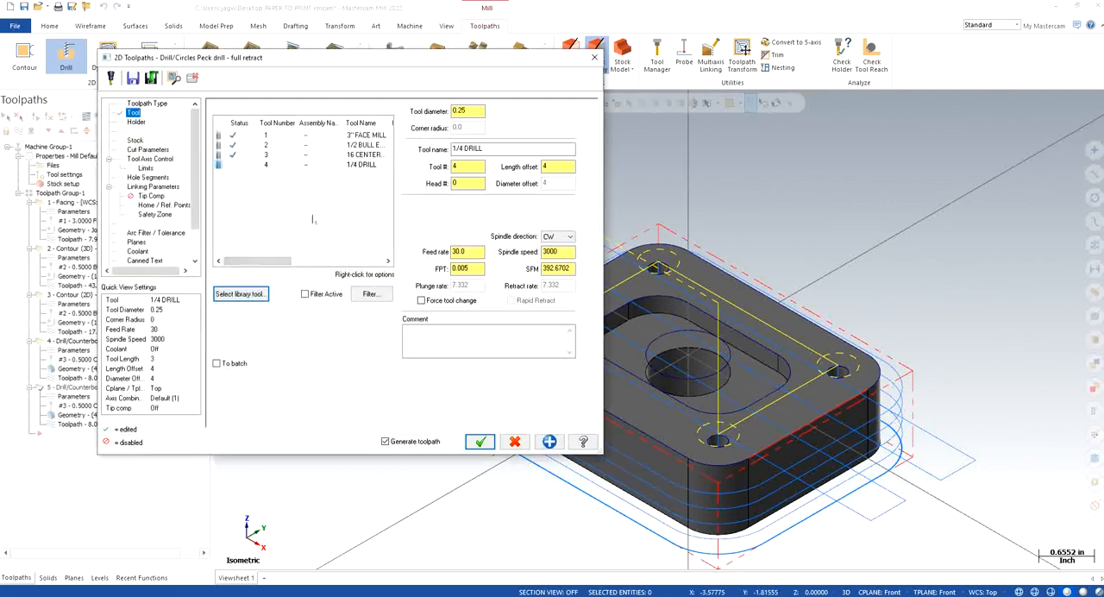
Step: Review the peck drill cycle settings and set the drilling depth to -1.0 by picking a point on the part's bottom edge
left_click_drag(476, 251, 415, 225)
left_click(151, 151)
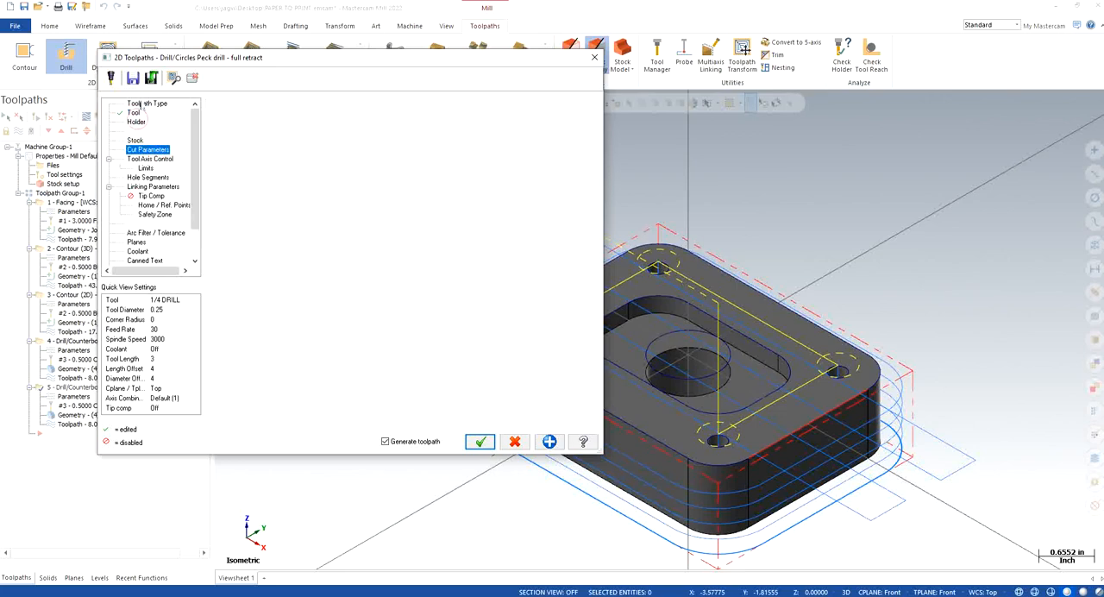
left_click(136, 122)
left_click(142, 103)
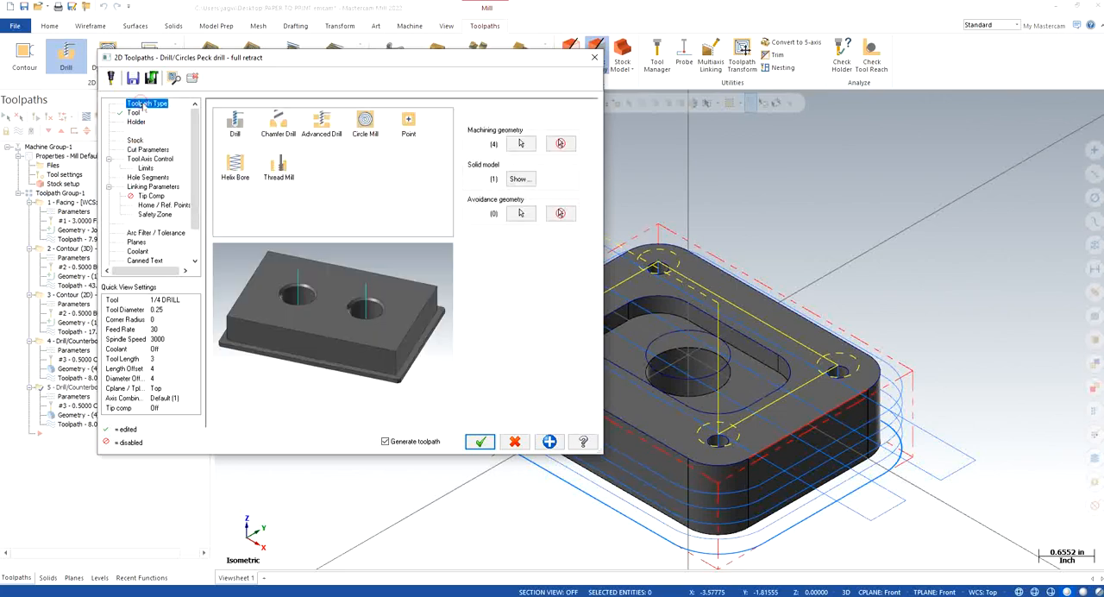
left_click(149, 150)
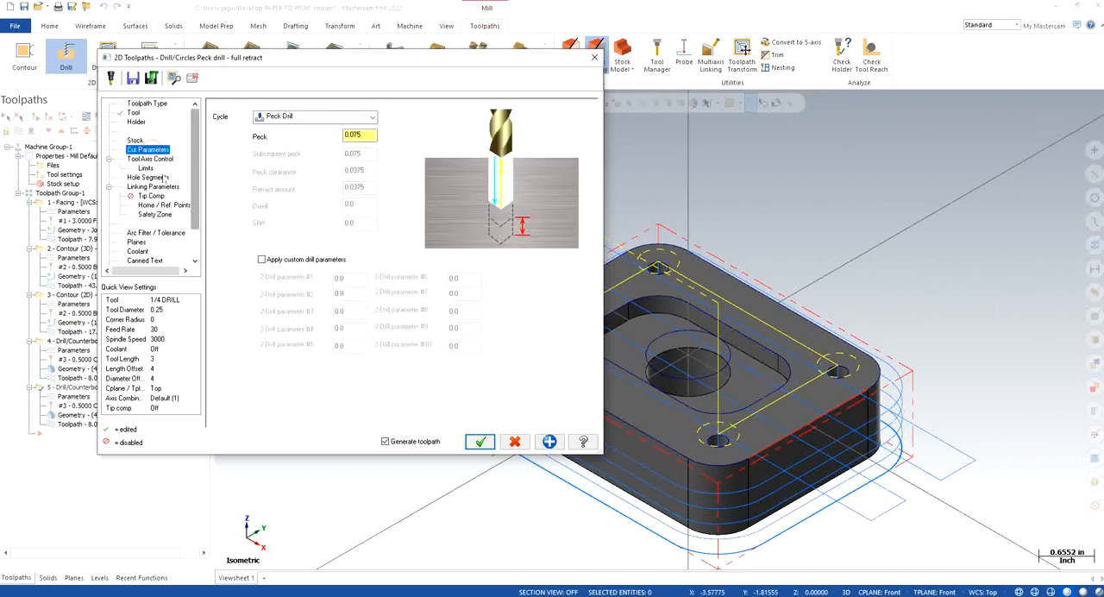
left_click(155, 160)
left_click(153, 186)
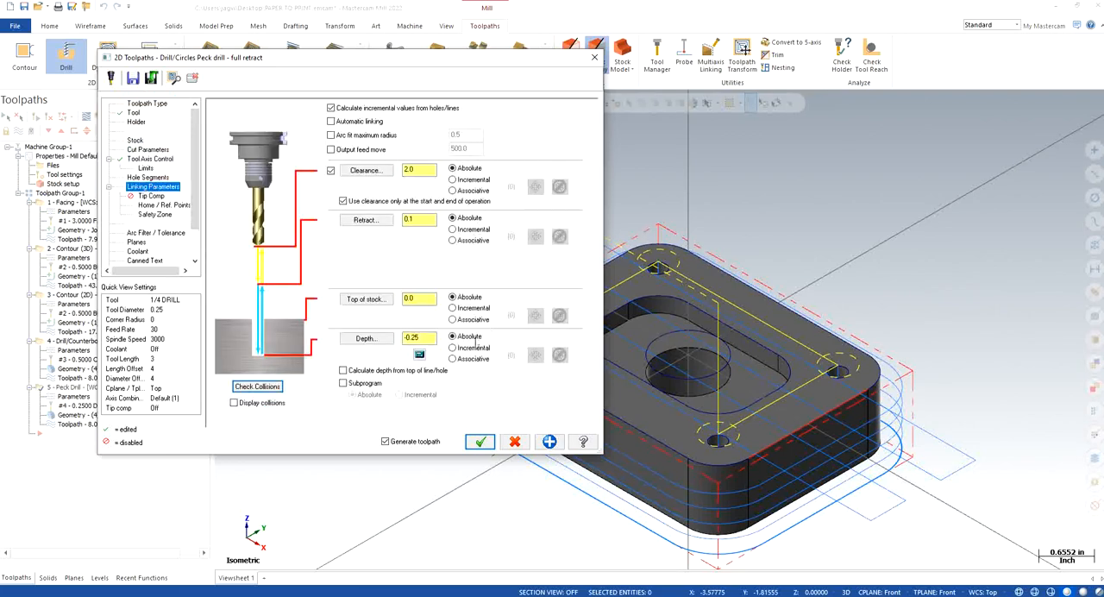
left_click(365, 338)
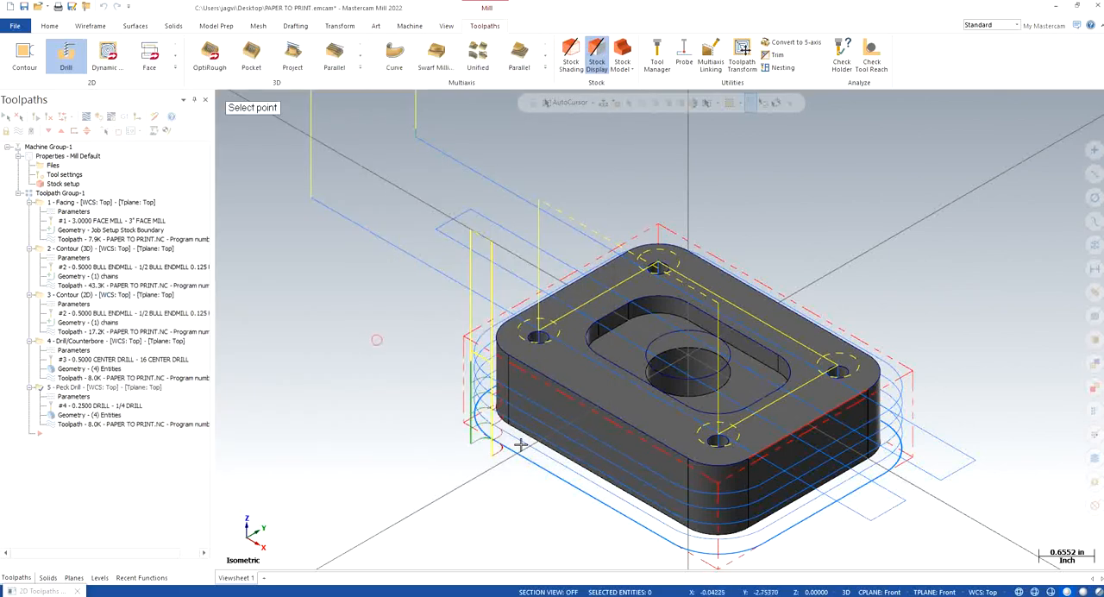
left_click(512, 426)
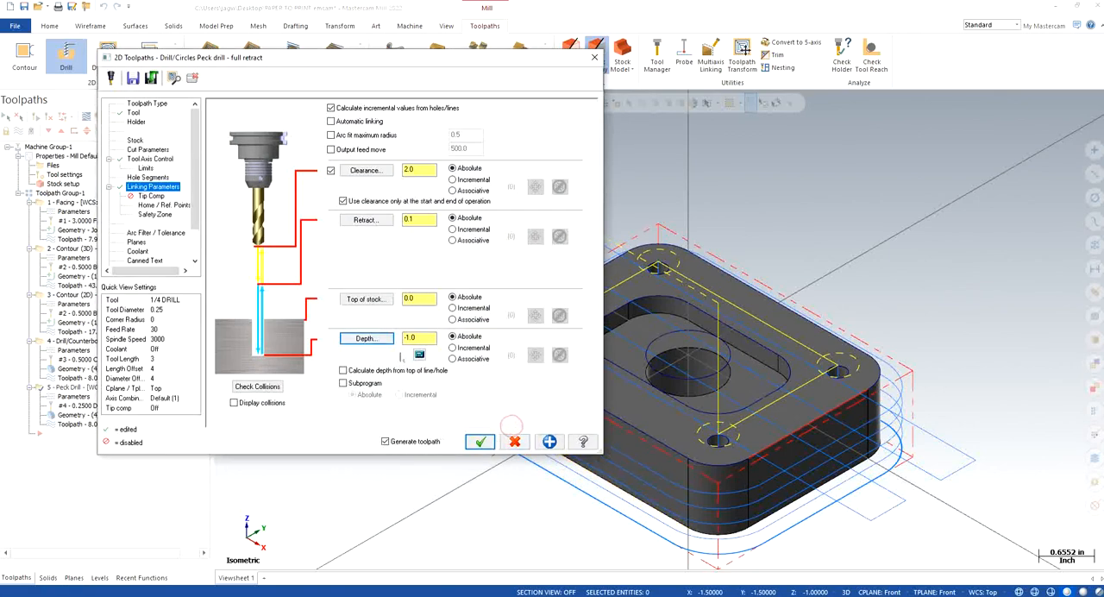
Step: Turn on tip compensation for the peck drill operation and set the breakthrough amount to 0.1
left_click(169, 196)
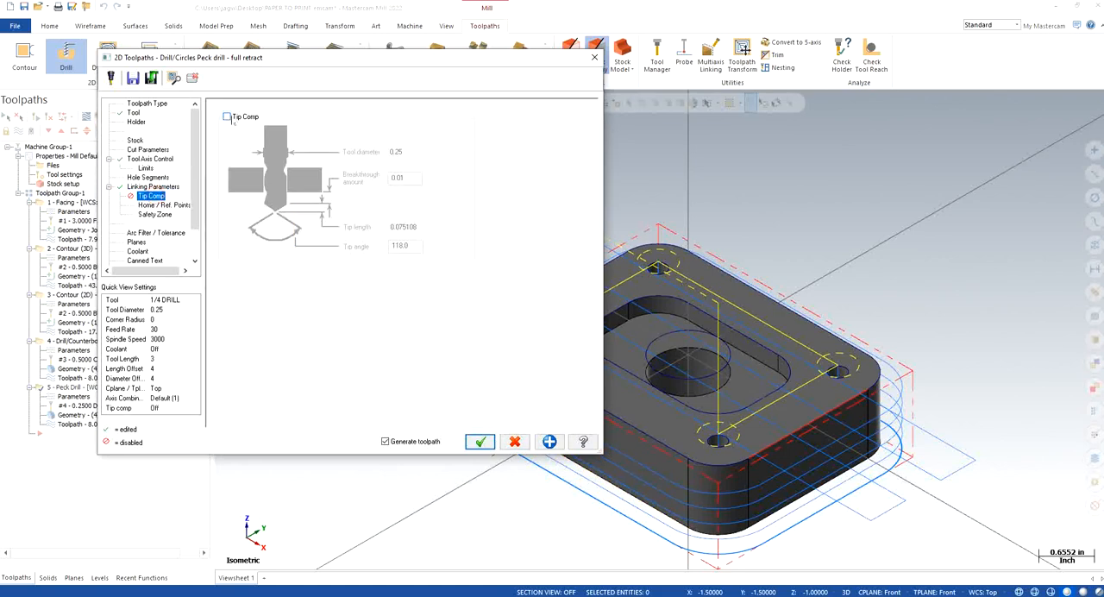
left_click(227, 116)
double_click(409, 177)
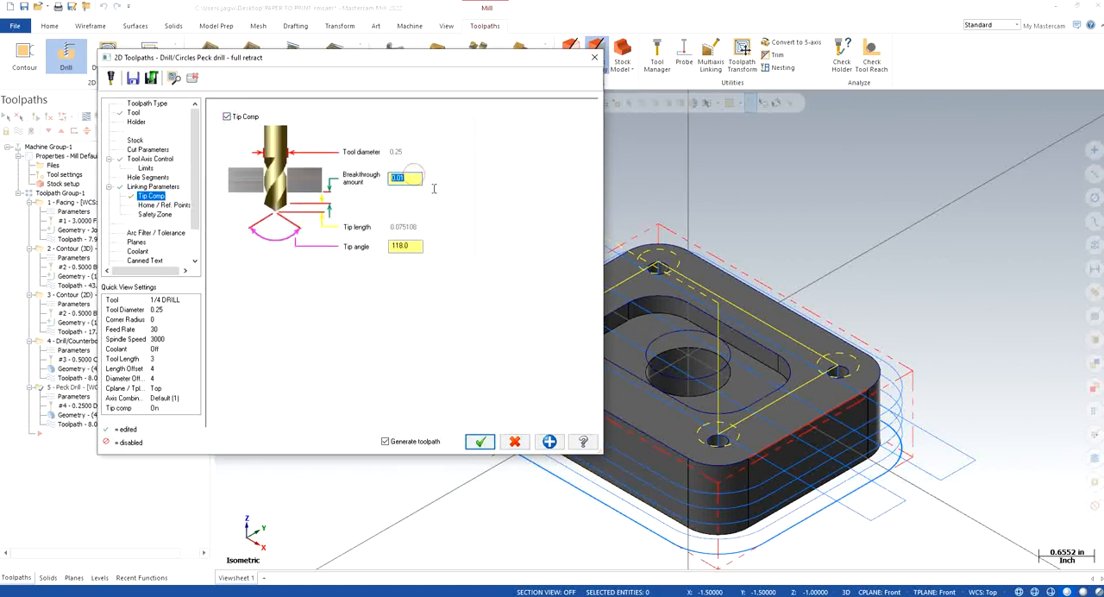
type("0")
Step: Add the 0.25 drill's tip length to the drilling depth with the depth calculator, and turn off tip compensation
left_click(153, 186)
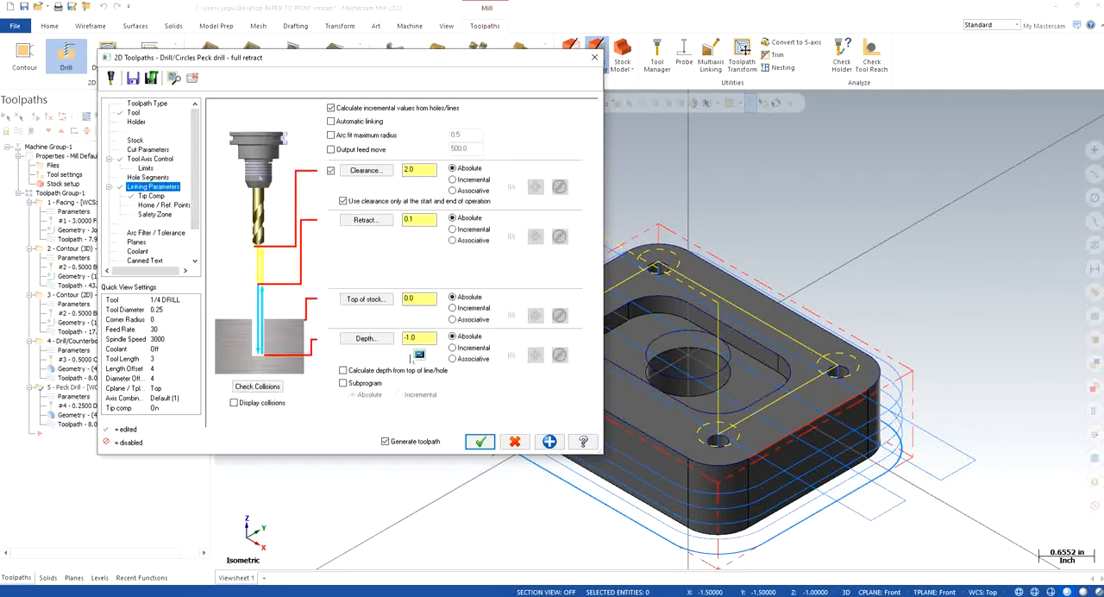
left_click(419, 354)
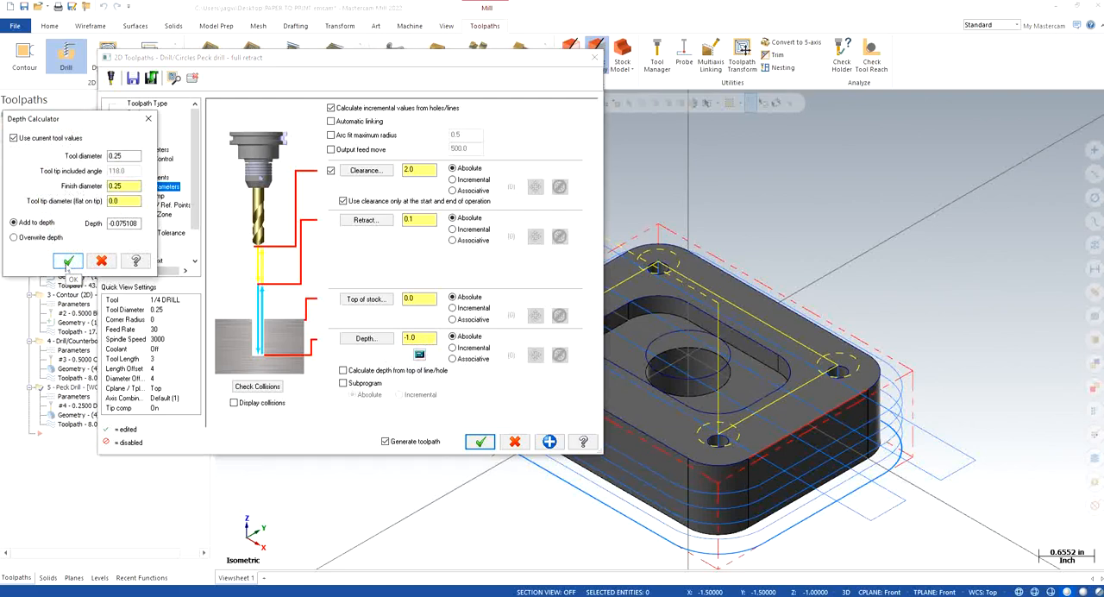
left_click(69, 261)
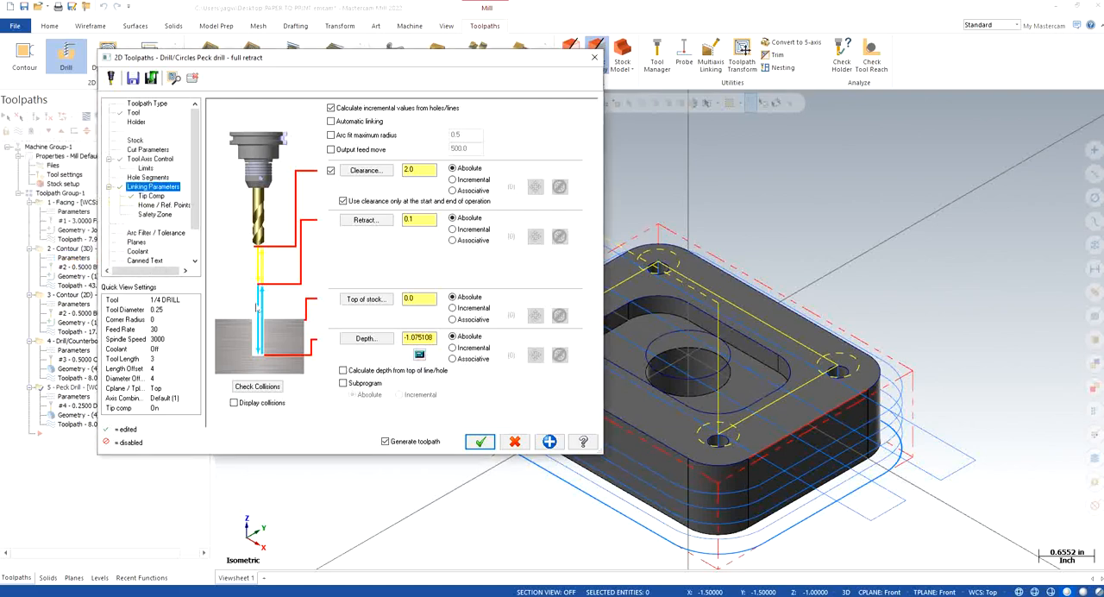
left_click(151, 196)
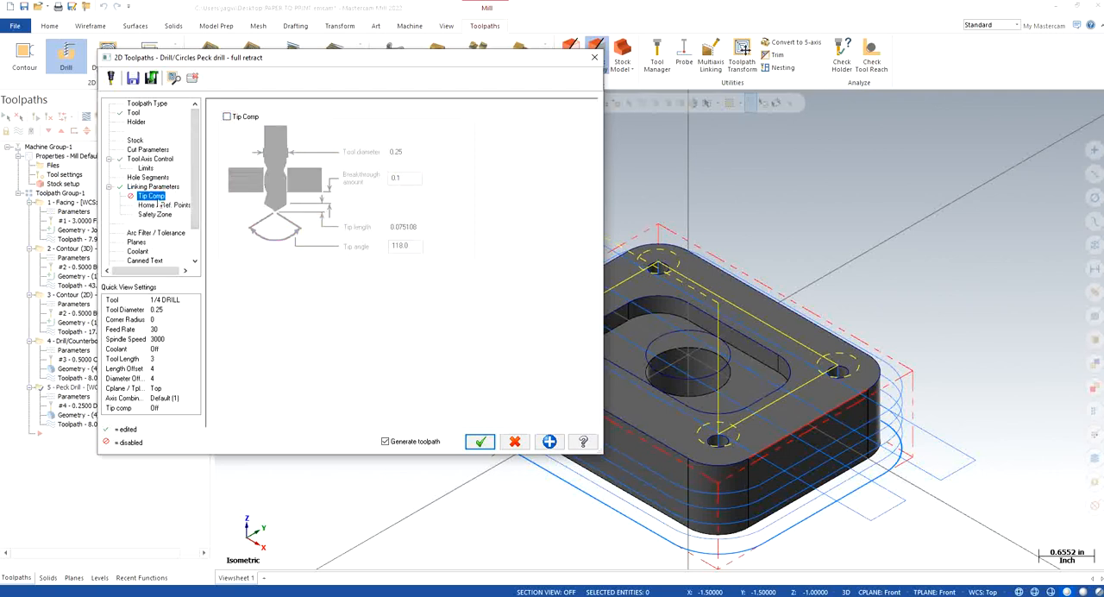
left_click(163, 186)
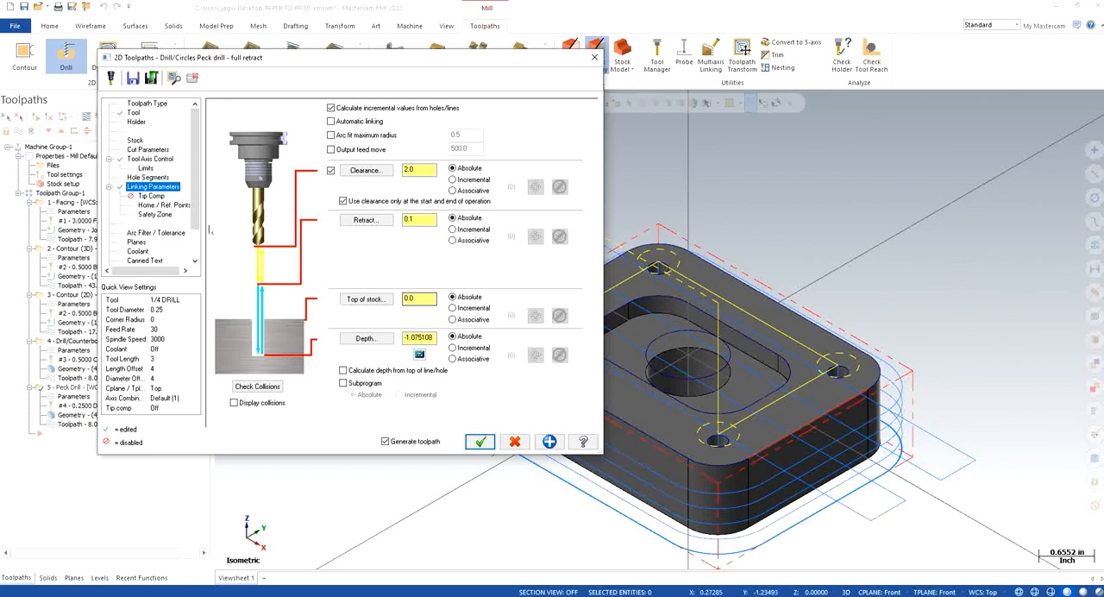
Step: Turn on flood coolant for the peck drill operation and accept its parameters to generate the toolpath
left_click(136, 243)
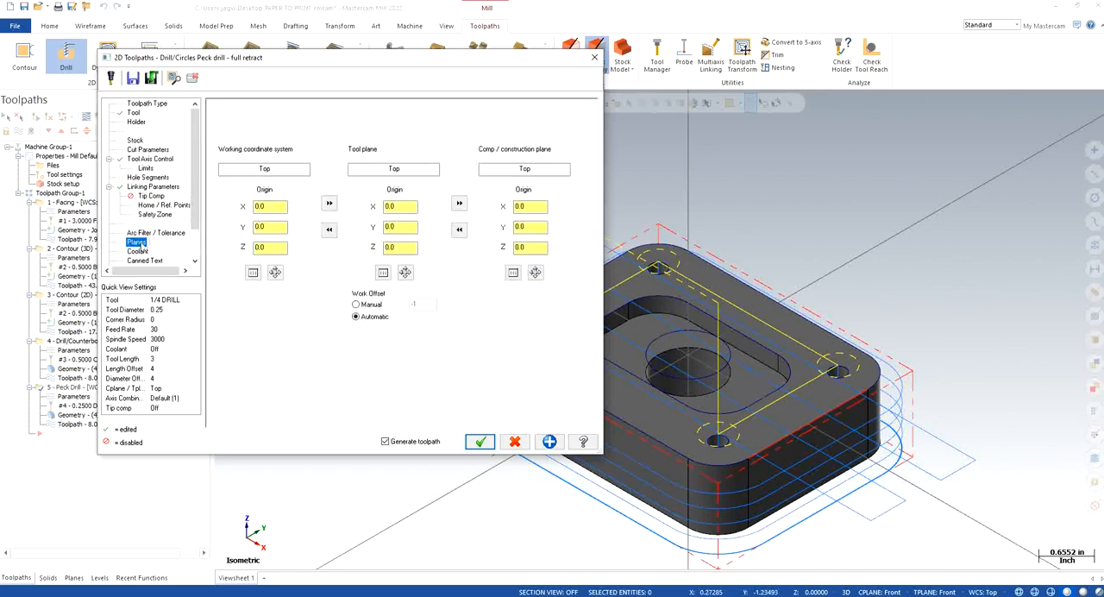
left_click(137, 251)
left_click(405, 169)
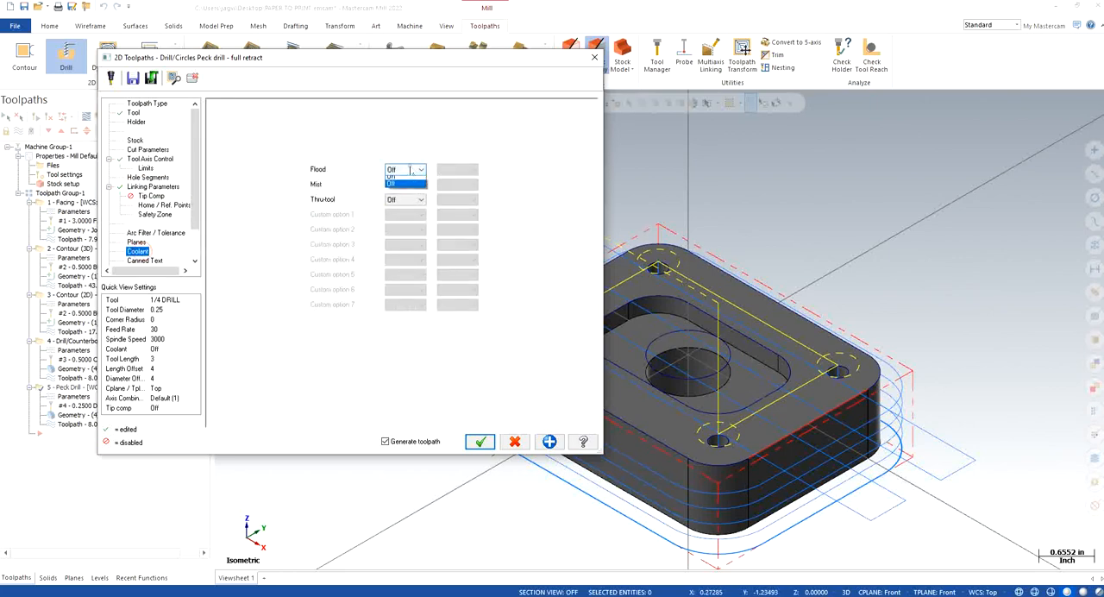
left_click(399, 180)
left_click(480, 441)
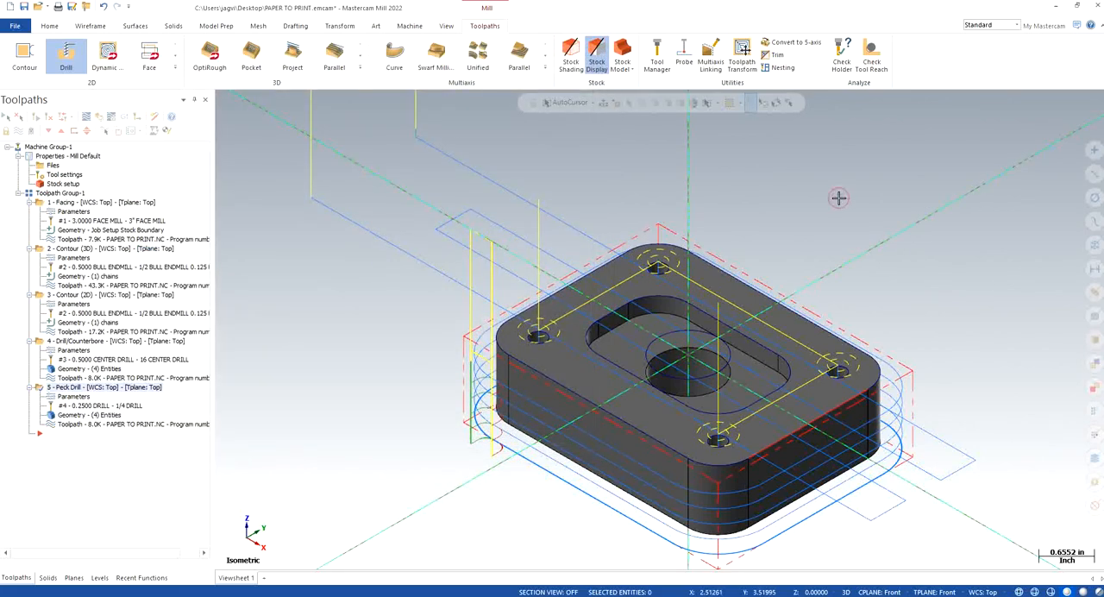
scroll(896, 338, "down", 2)
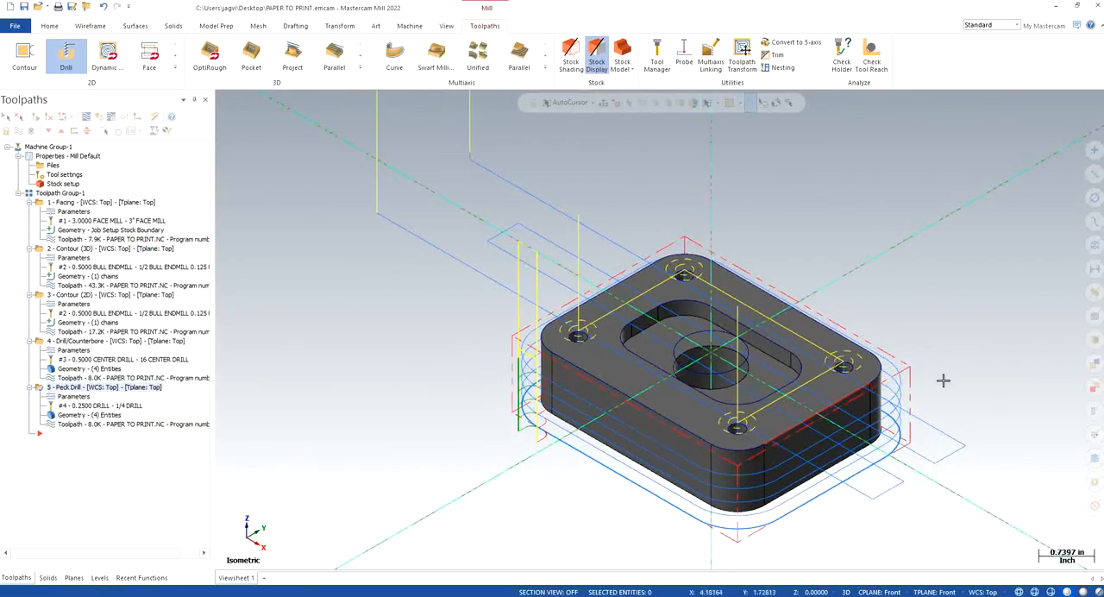
scroll(1001, 414, "up", 1)
scroll(998, 405, "up", 1)
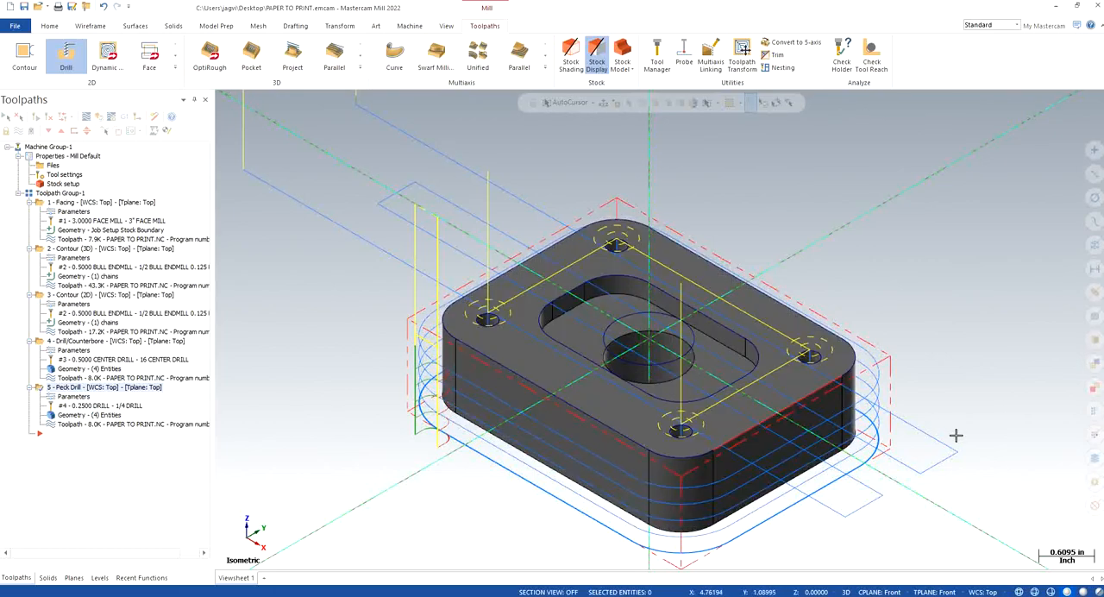
Step: Try a 2D Dynamic Mill toolpath with the wireframe circle of the central hole as its machining region, and preview the chains
scroll(948, 388, "up", 2)
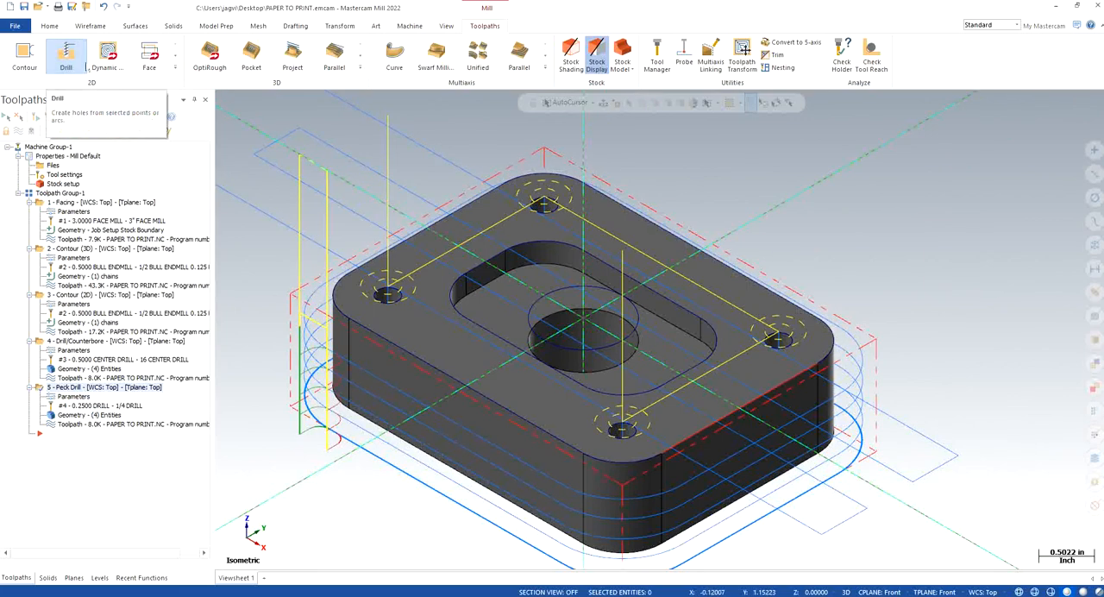
left_click(107, 55)
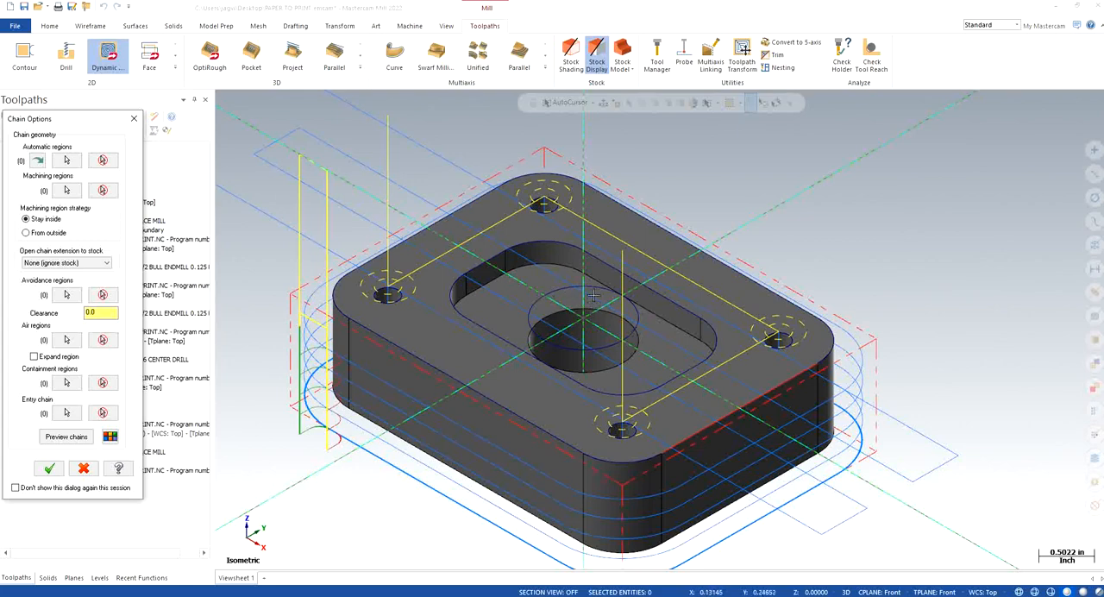
left_click(66, 189)
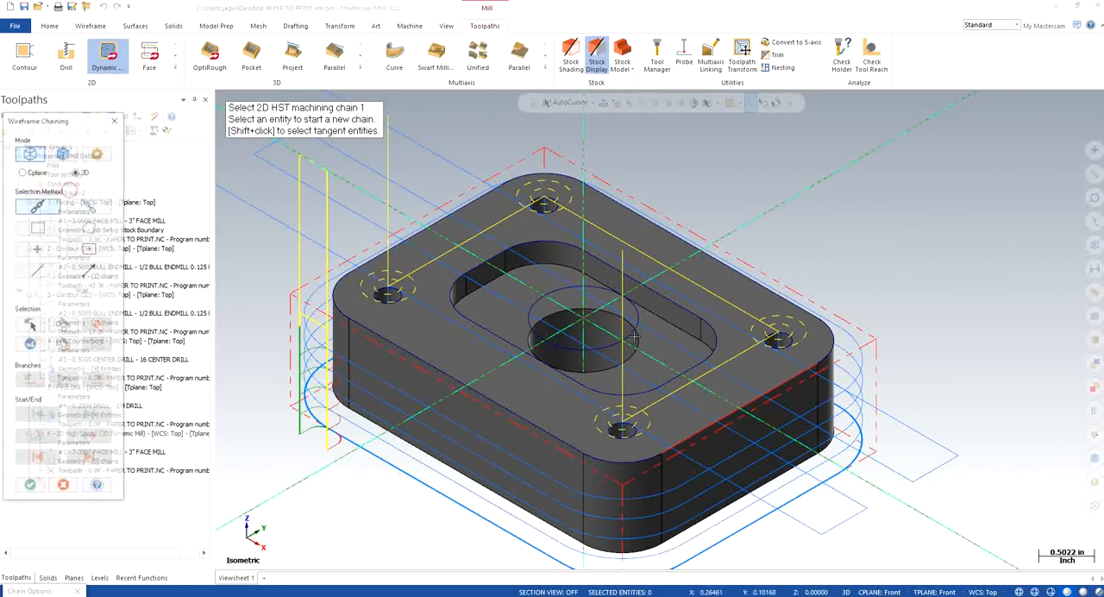
left_click(603, 293)
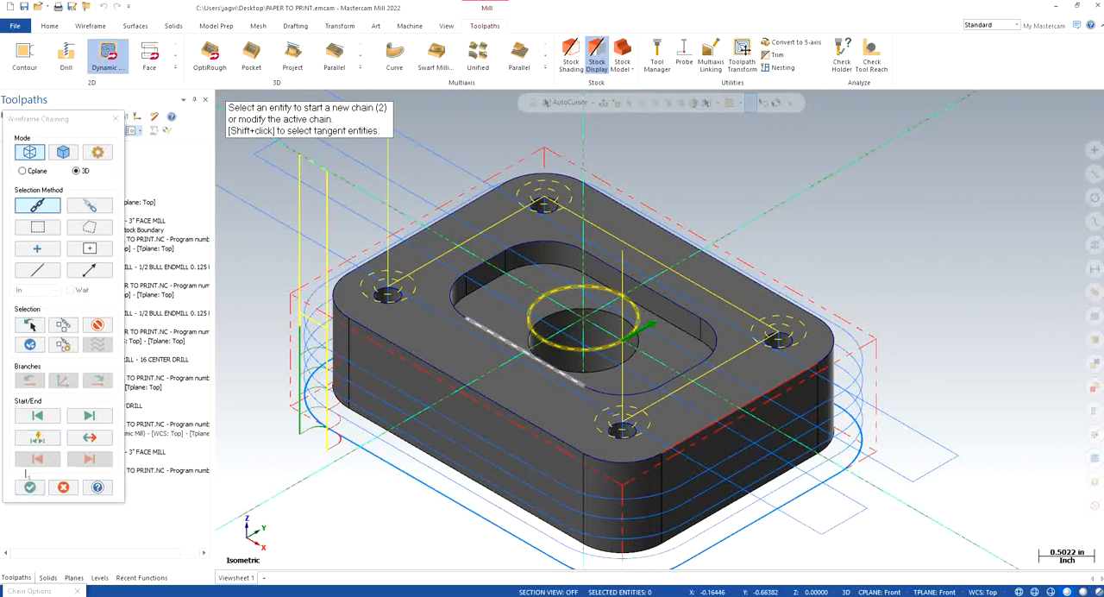
left_click(29, 486)
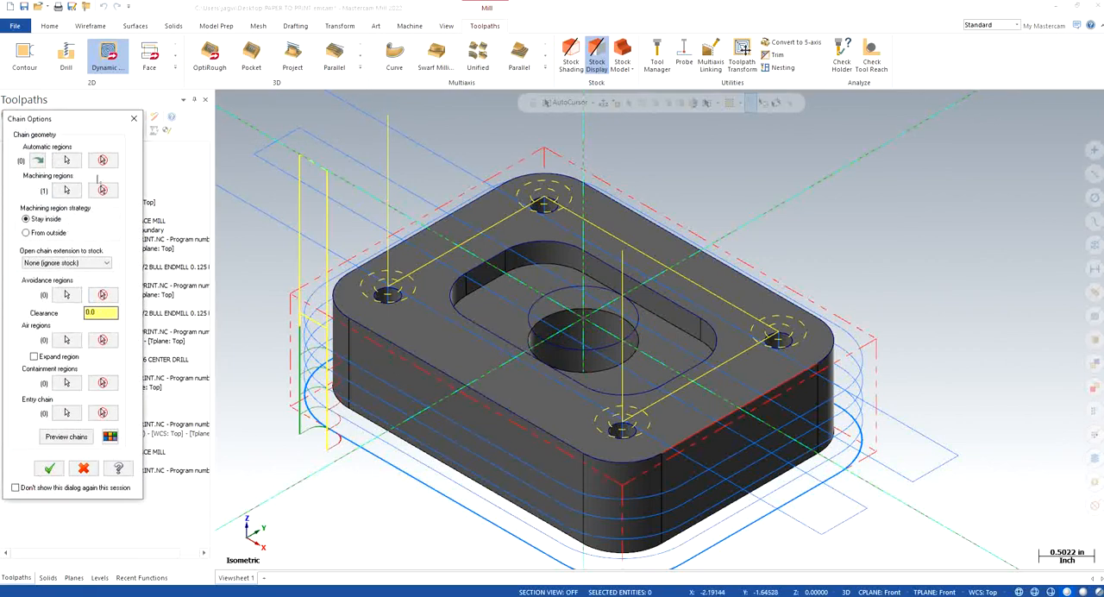
left_click(66, 436)
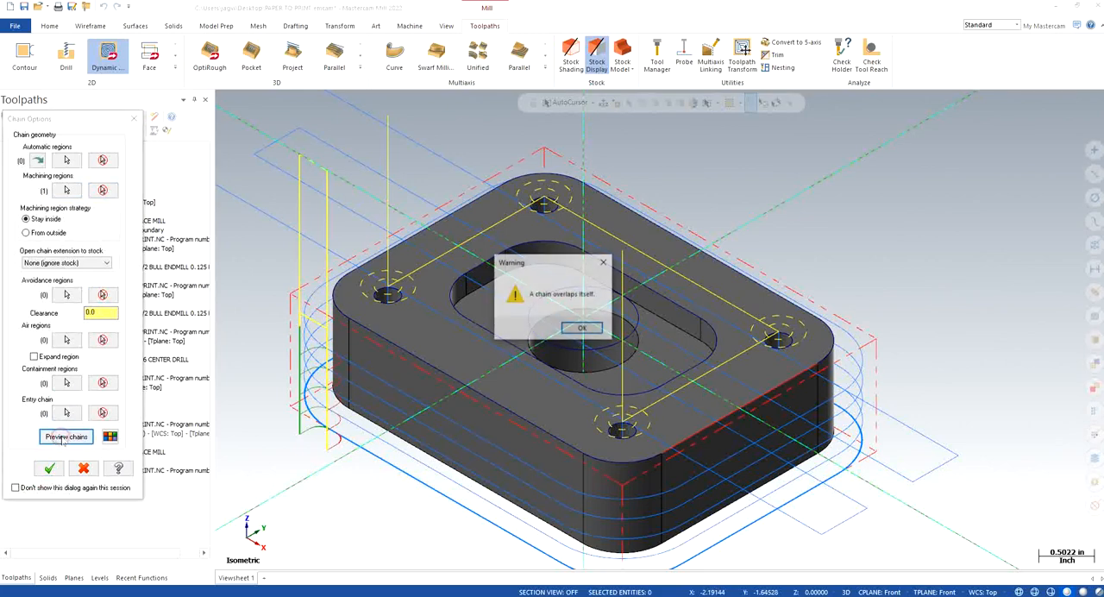
left_click(581, 328)
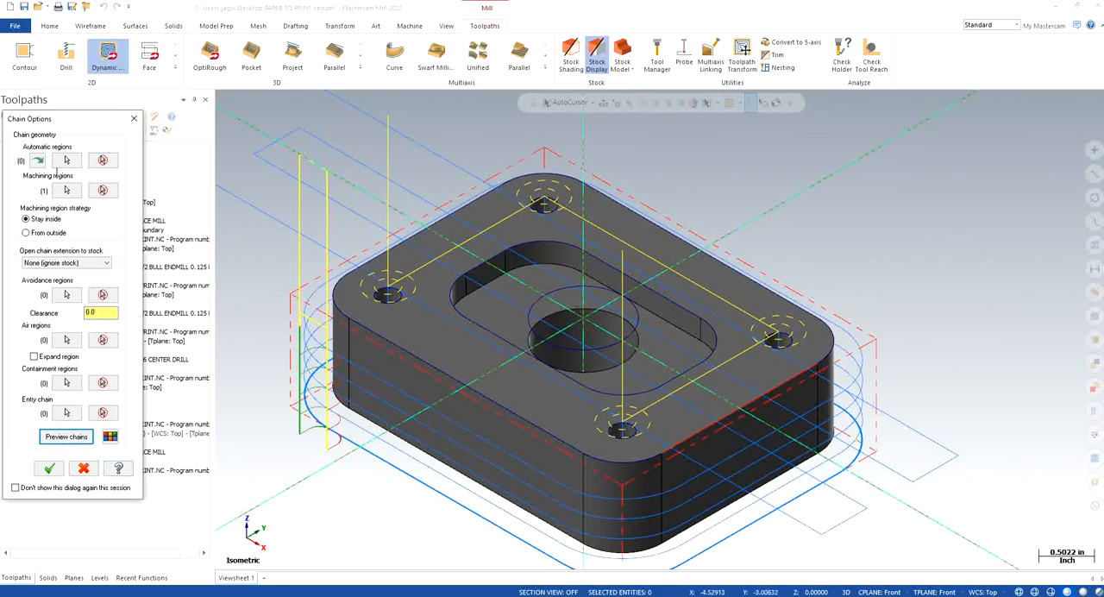
Step: Review the central circle's machining chain in the Chain Manager
left_click(67, 189)
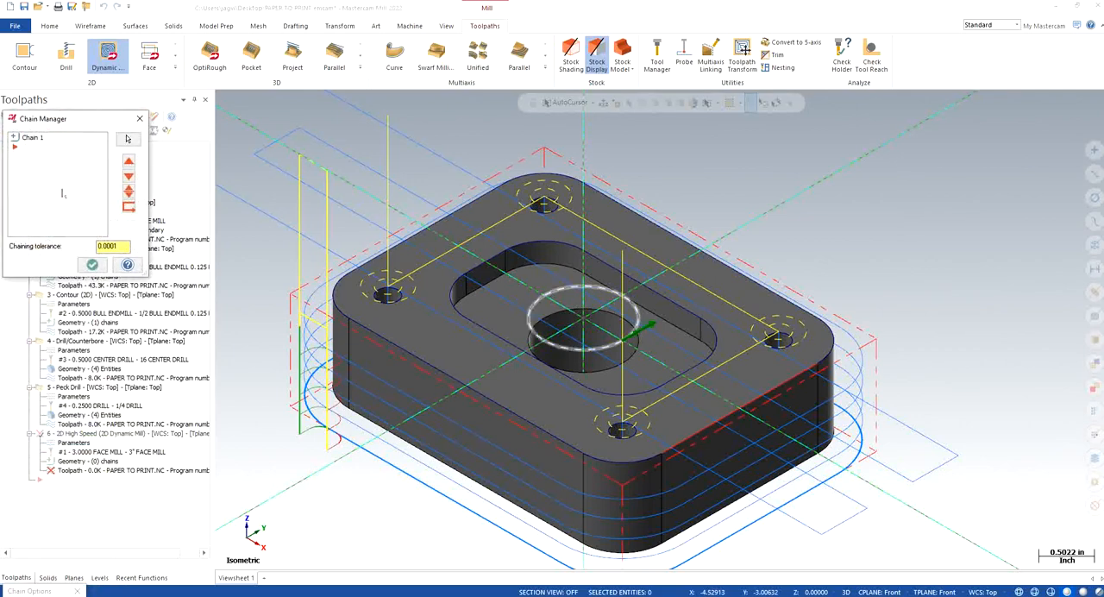
right_click(62, 192)
left_click(77, 212)
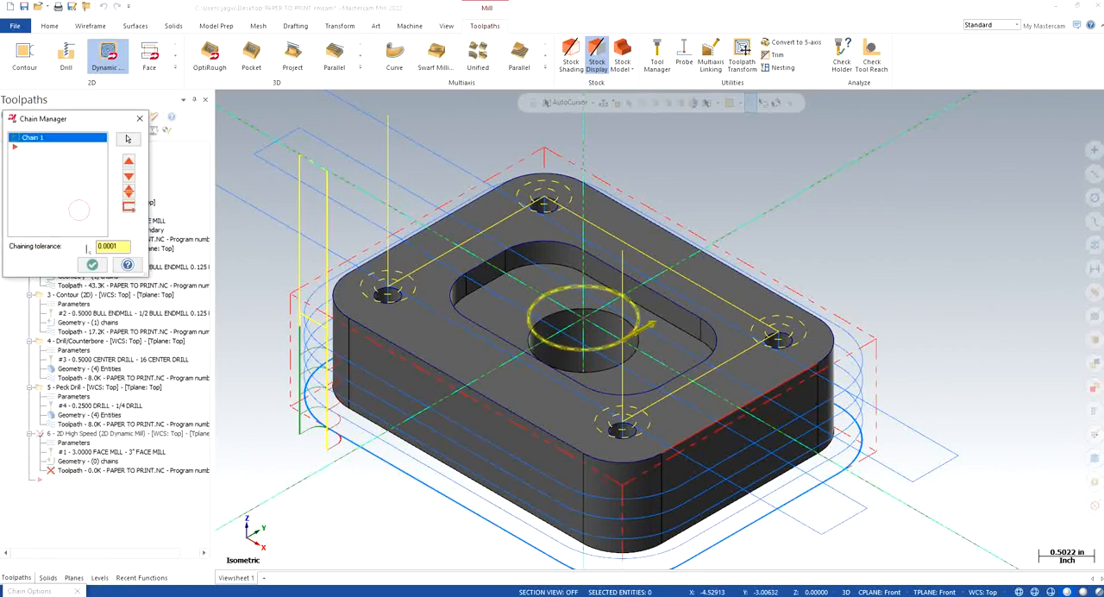
left_click(93, 265)
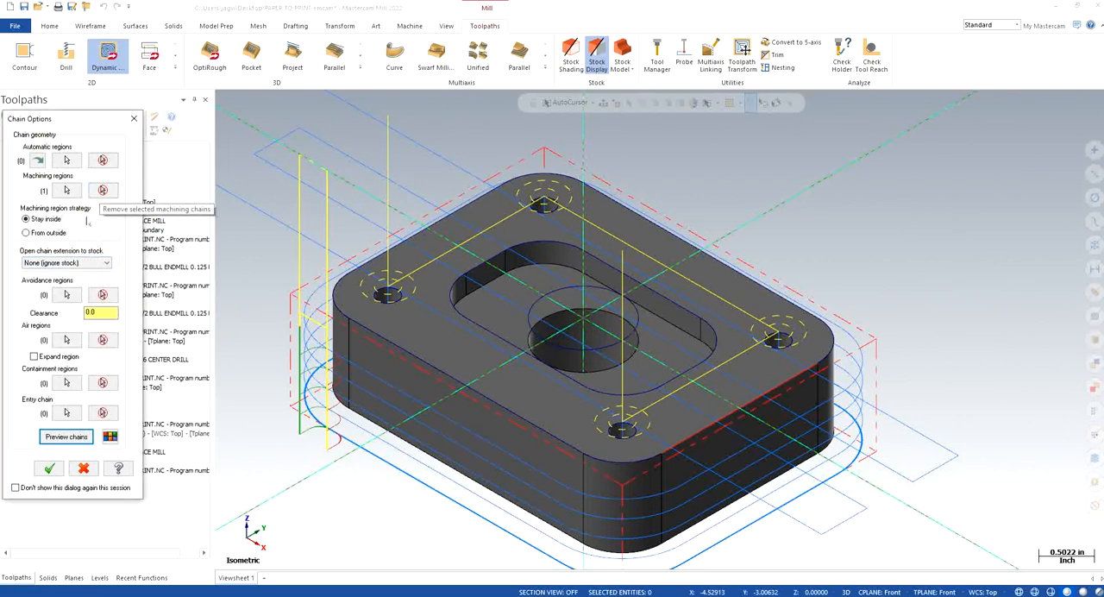
Step: Try the pocket's upper outline as an avoidance region with a chain preview, and discard the Dynamic Mill operation
left_click(27, 233)
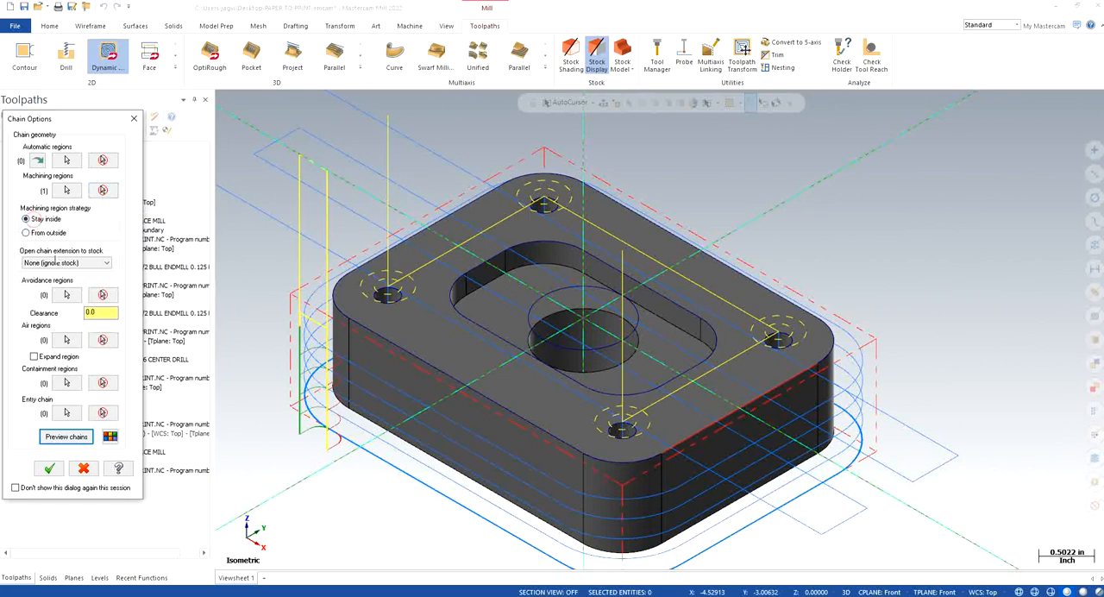
left_click(67, 294)
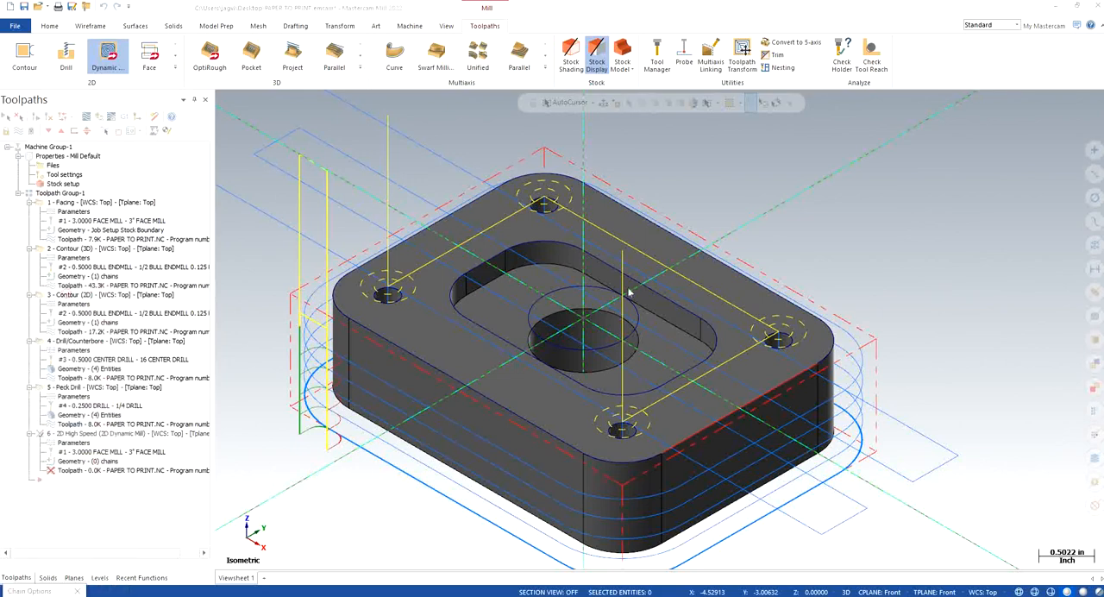
left_click(592, 257)
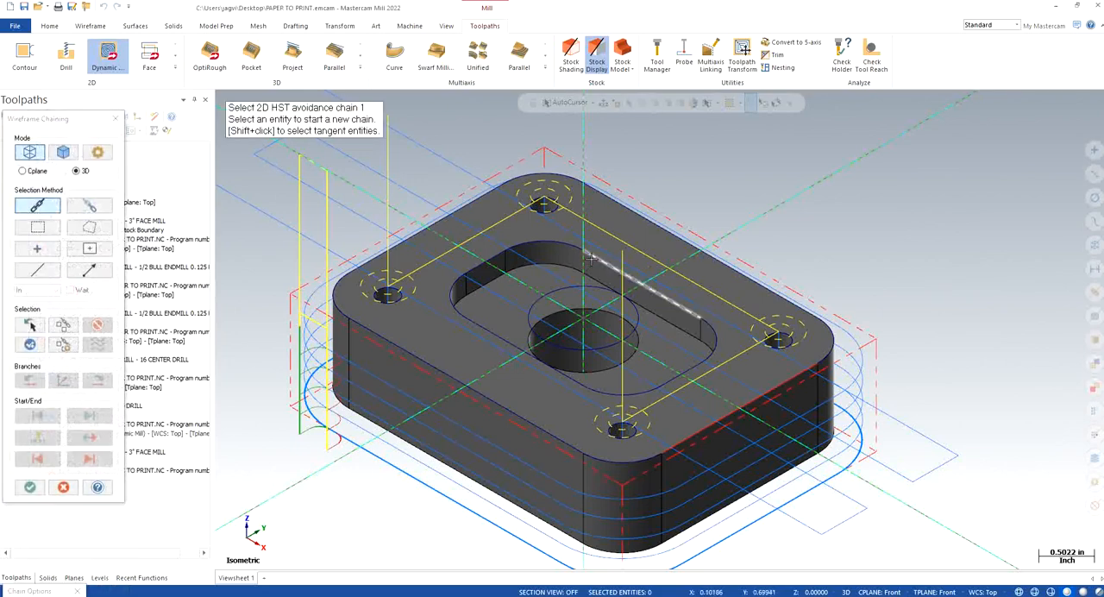
left_click(29, 487)
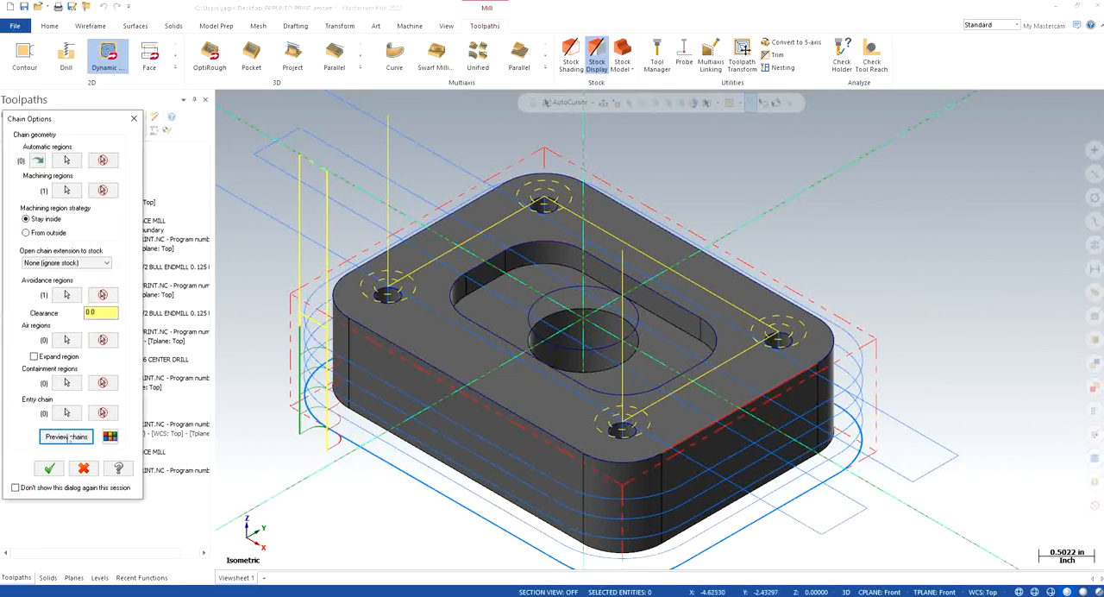
left_click(66, 436)
left_click(581, 325)
left_click(133, 119)
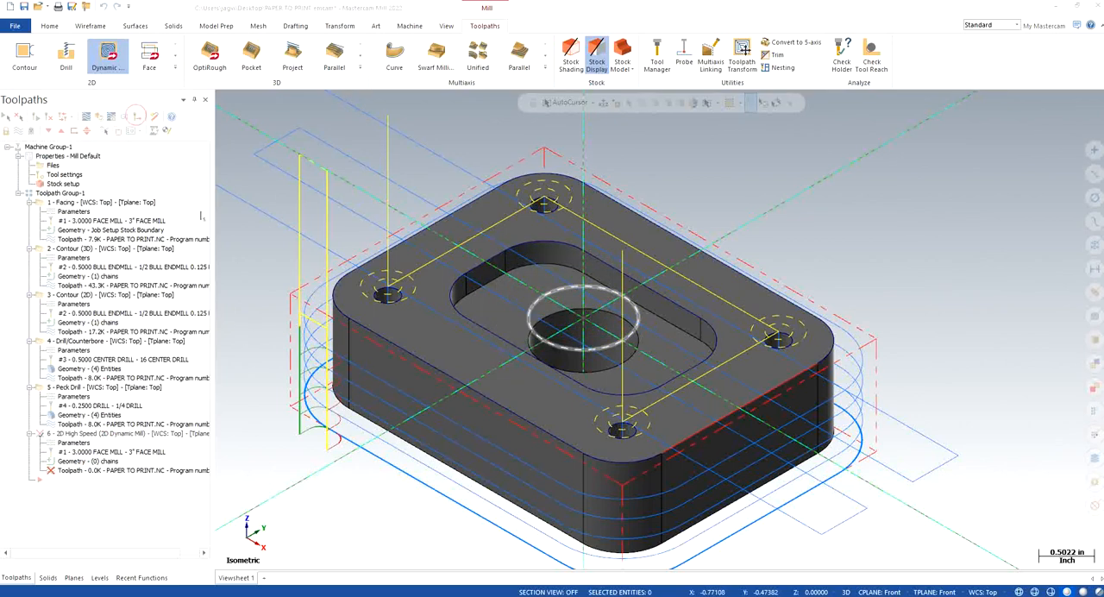
left_click(593, 57)
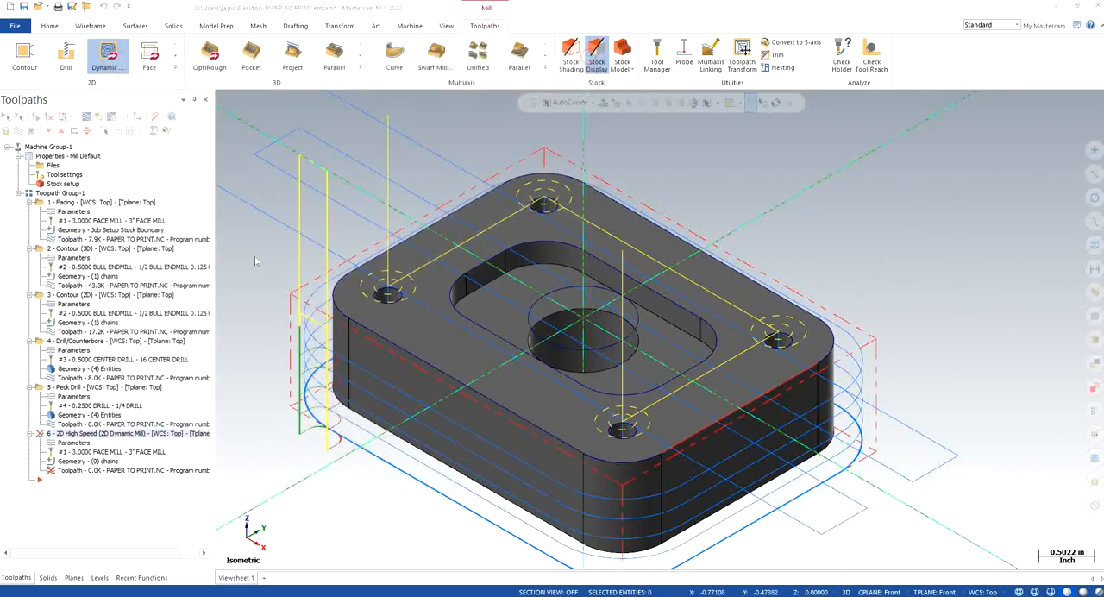
left_click(647, 335)
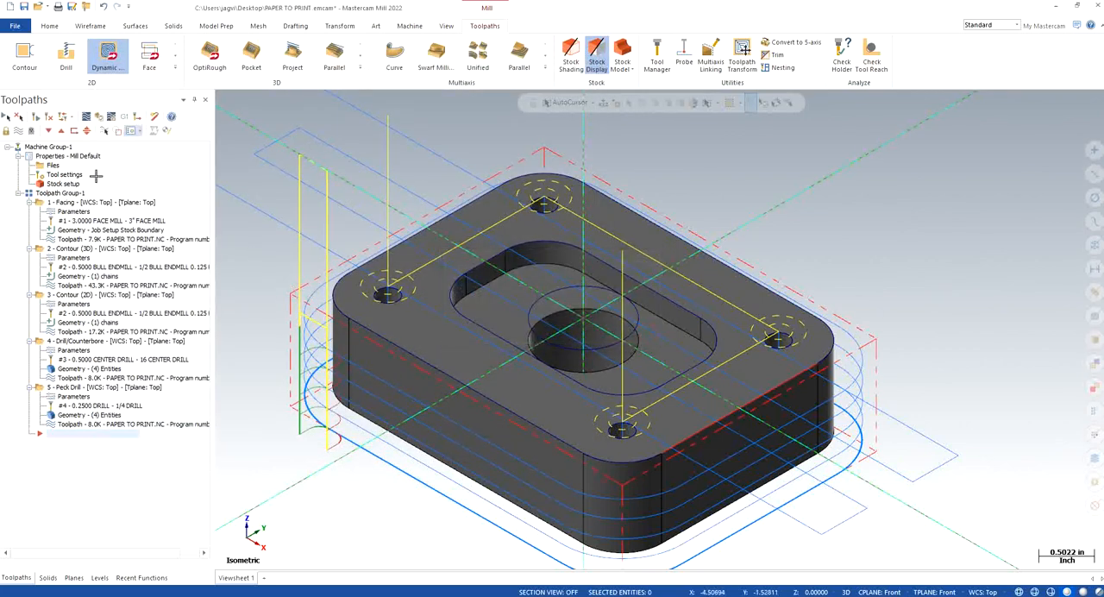
Step: Try a new Dynamic Mill operation with the solid edge loop of the central hole as its machining region
left_click(175, 69)
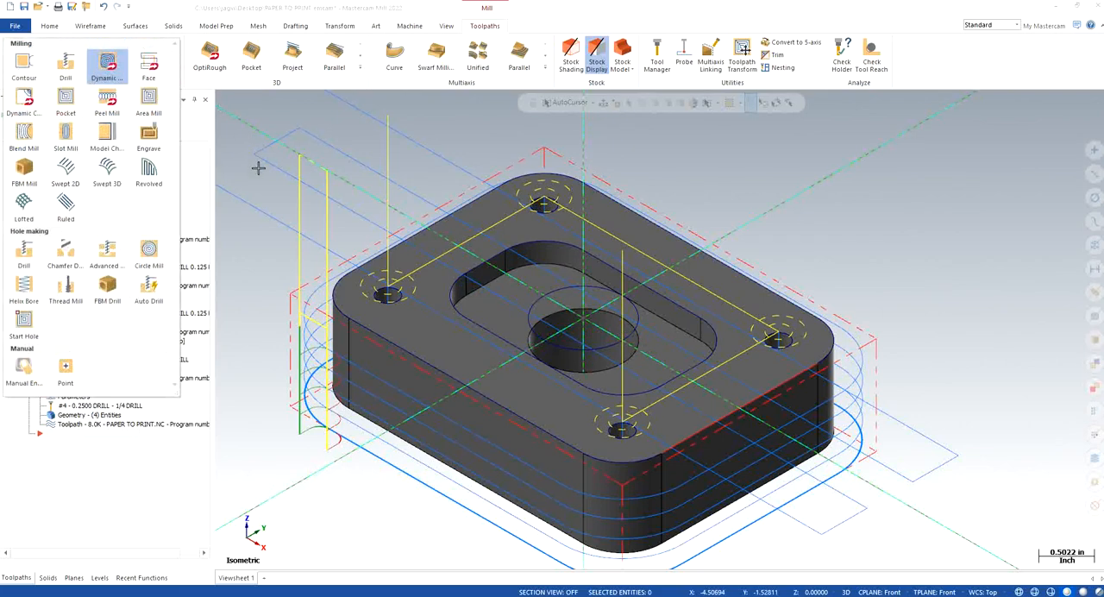
left_click(107, 65)
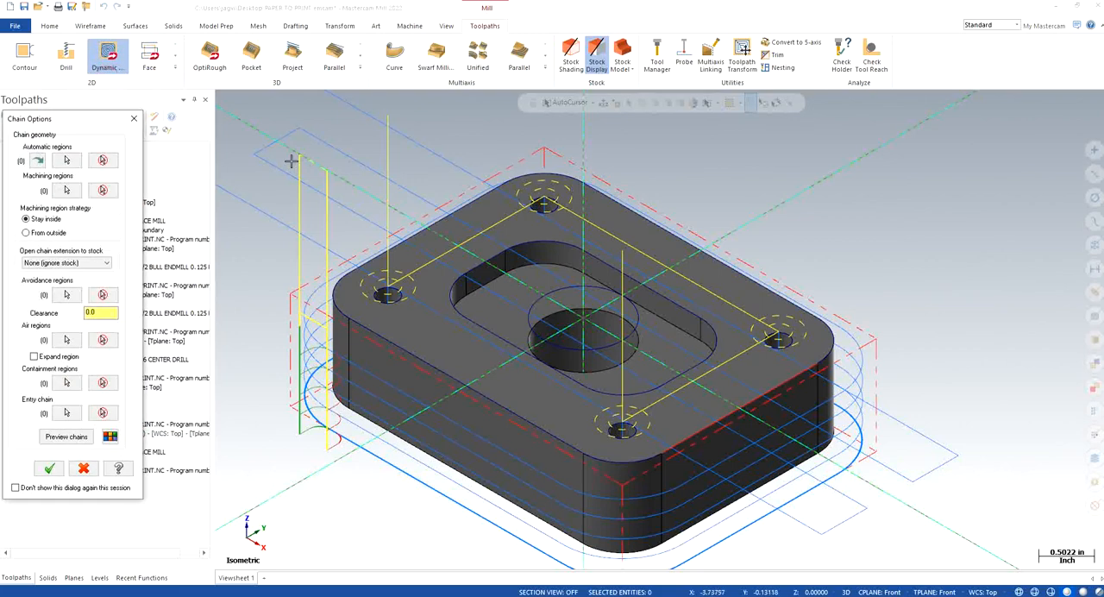
left_click(67, 160)
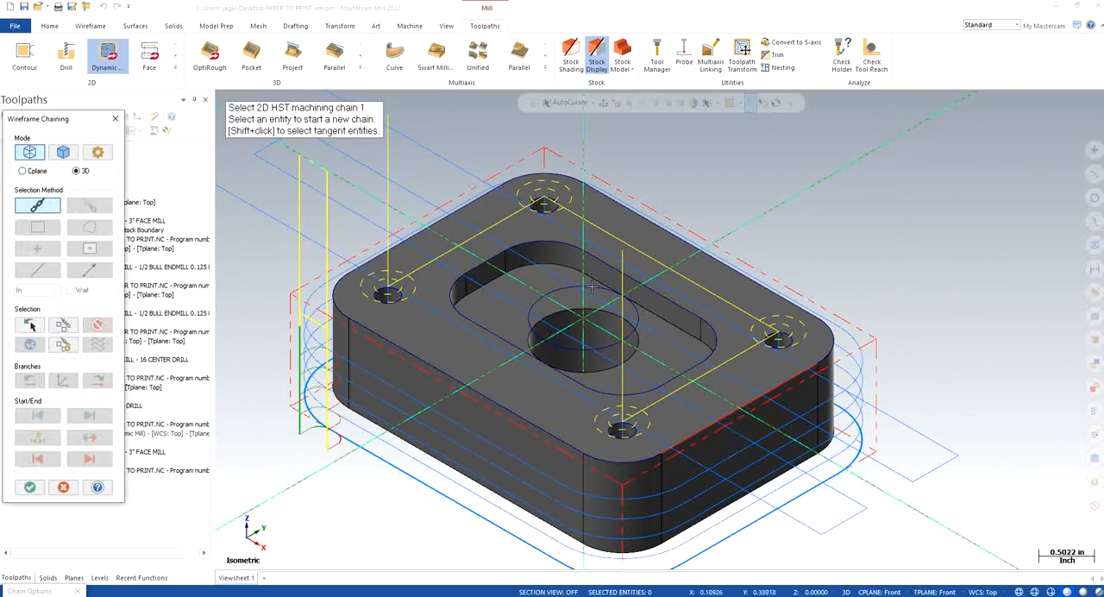
left_click(115, 118)
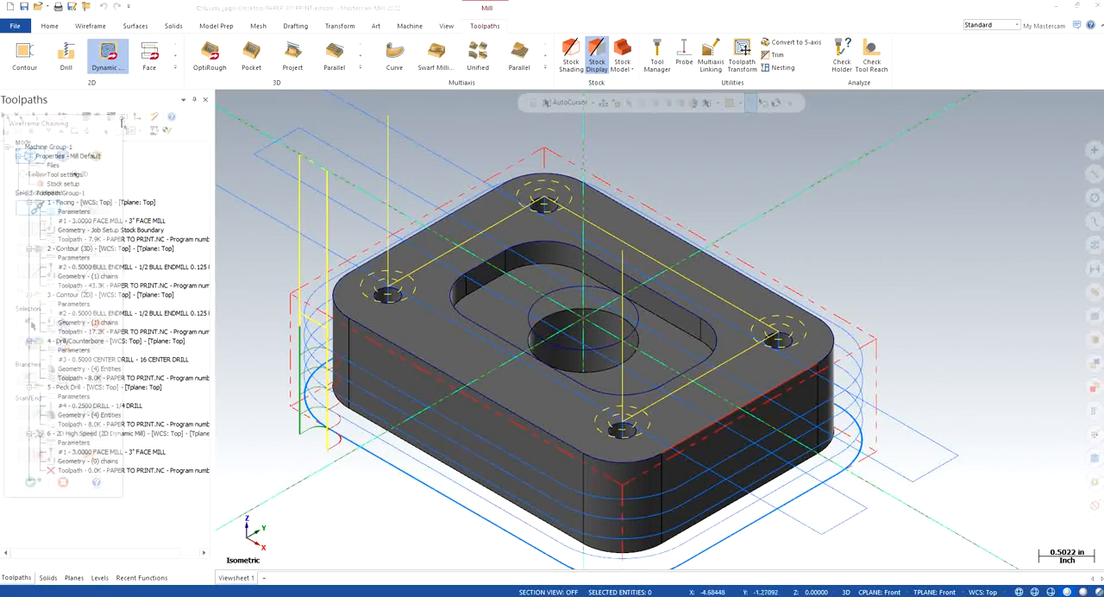
left_click(62, 190)
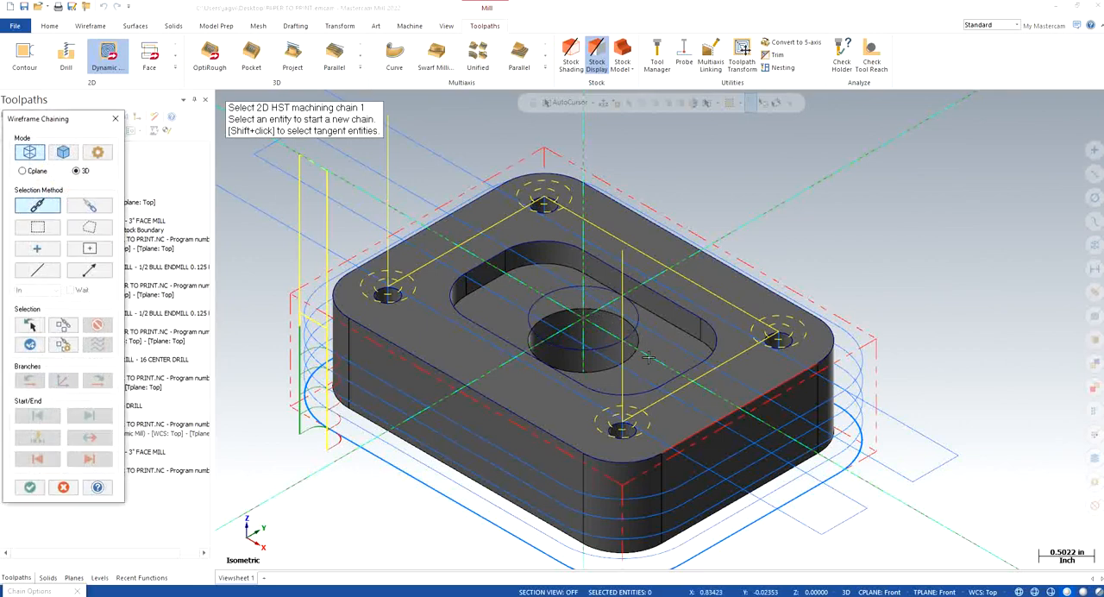
left_click(63, 152)
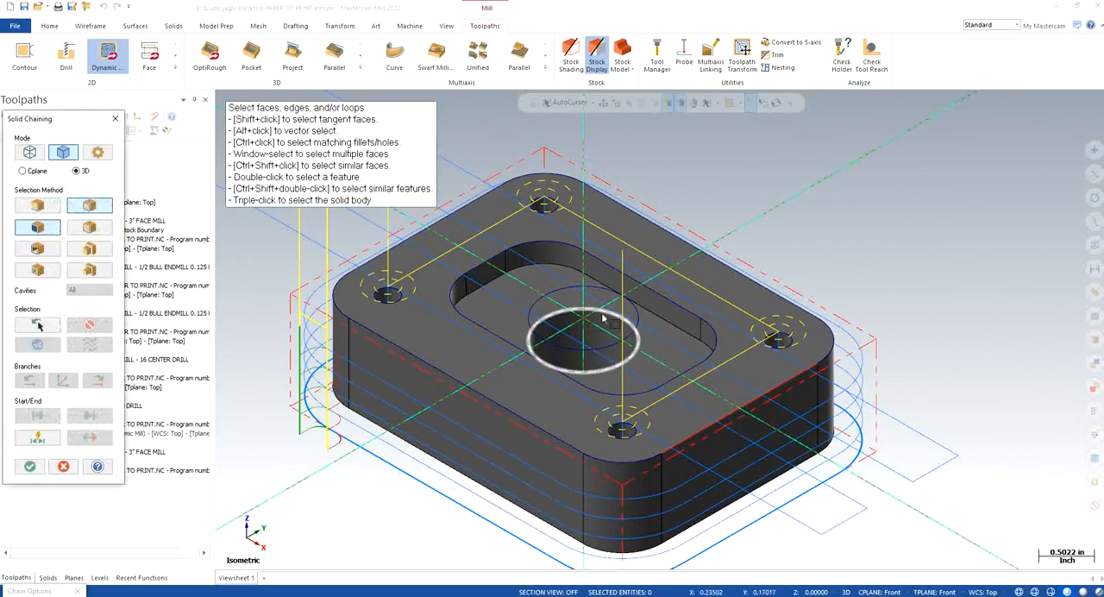
left_click(663, 366)
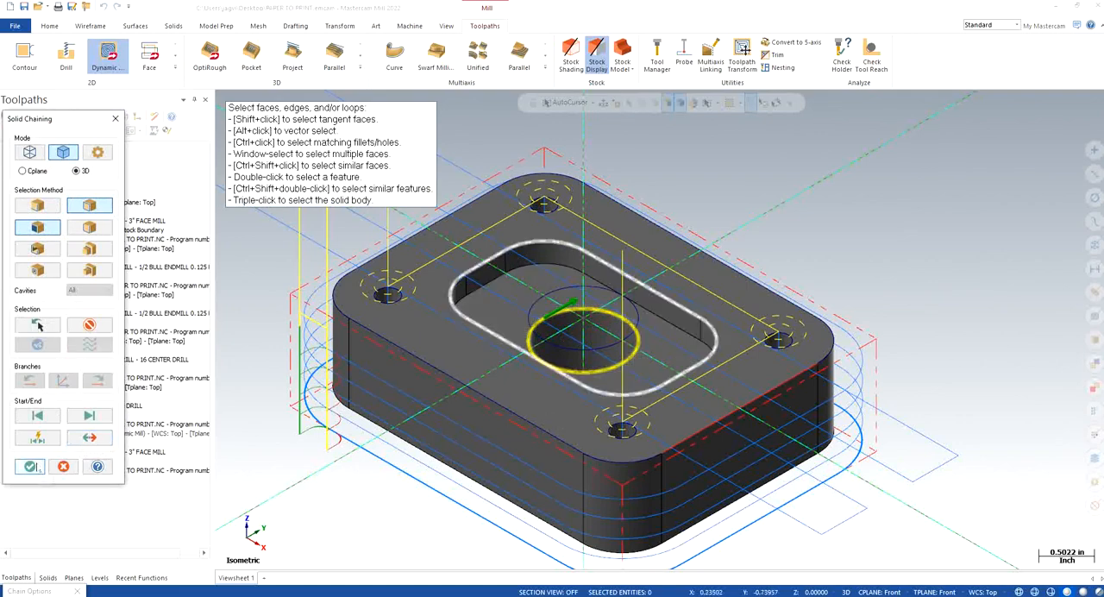
left_click(30, 466)
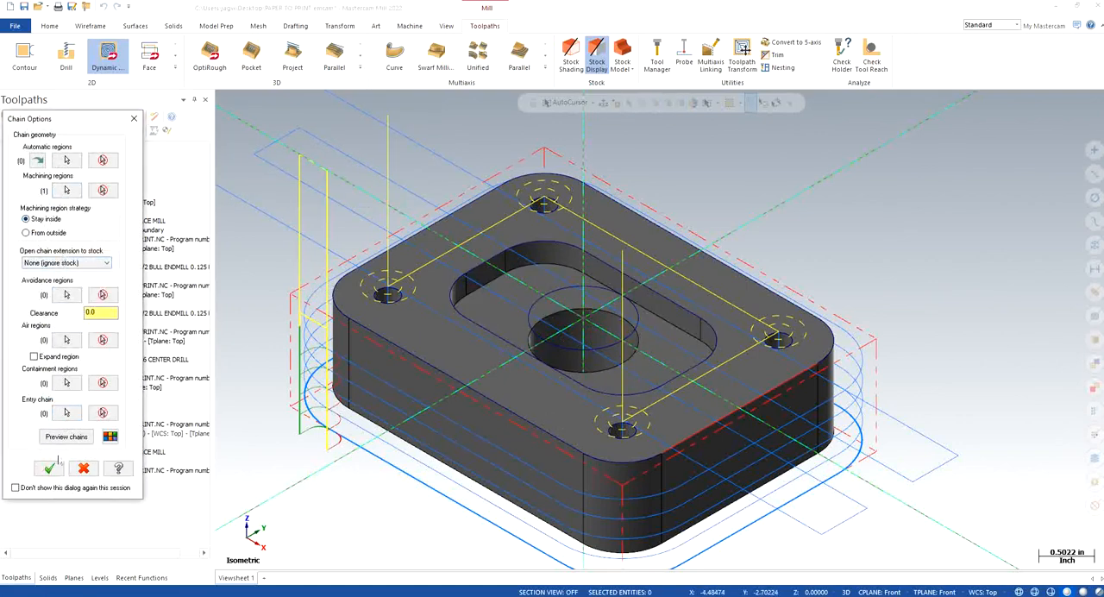
Step: Preview the Dynamic Mill chains, set the machining region strategy to From outside, and preview the chains again
left_click(66, 436)
left_click(574, 326)
left_click(26, 232)
left_click(66, 436)
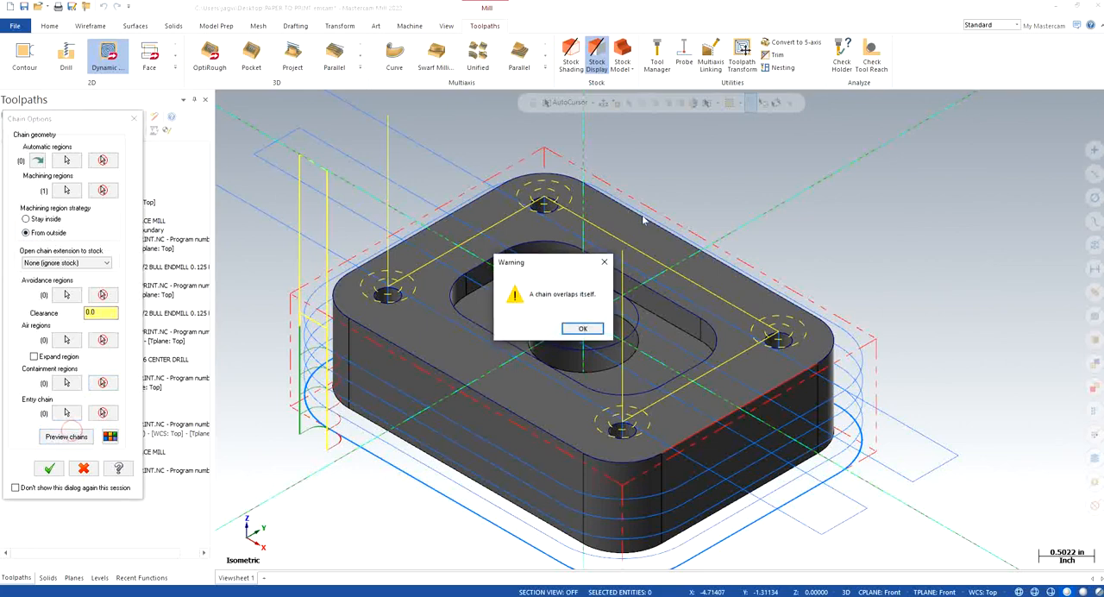
left_click(582, 328)
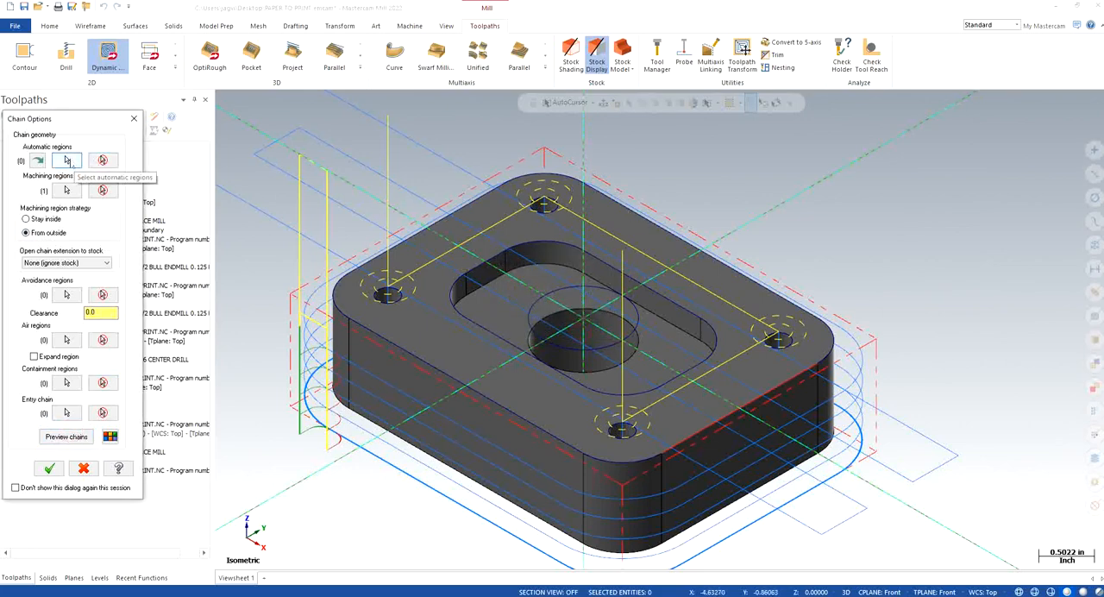
Step: Try the pocket floor face as an automatic region with a chain preview, and discard the second Dynamic Mill operation
left_click(67, 160)
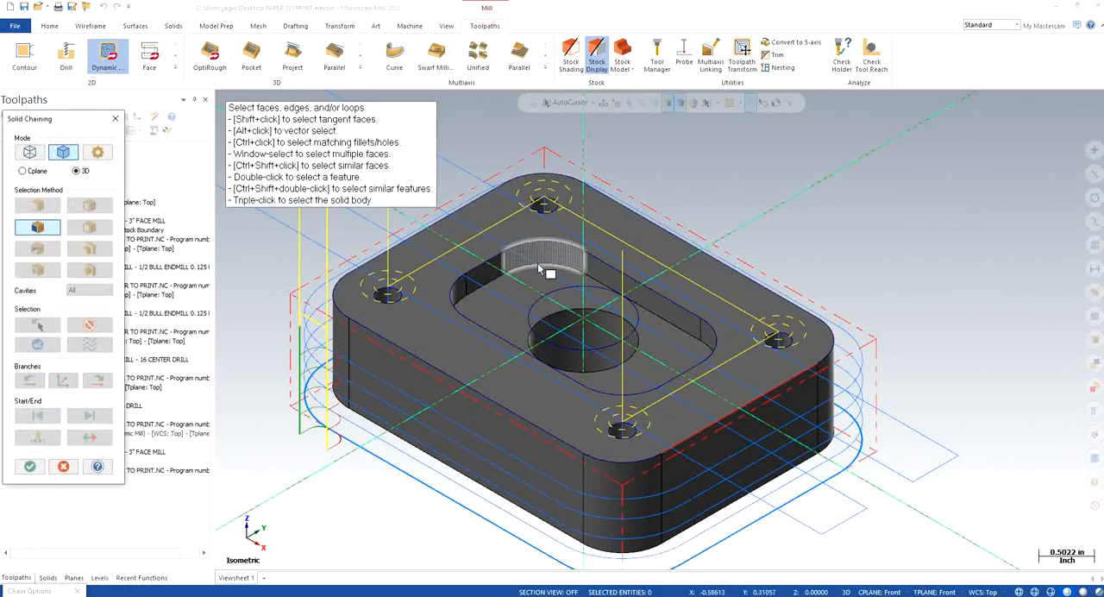
left_click(534, 279)
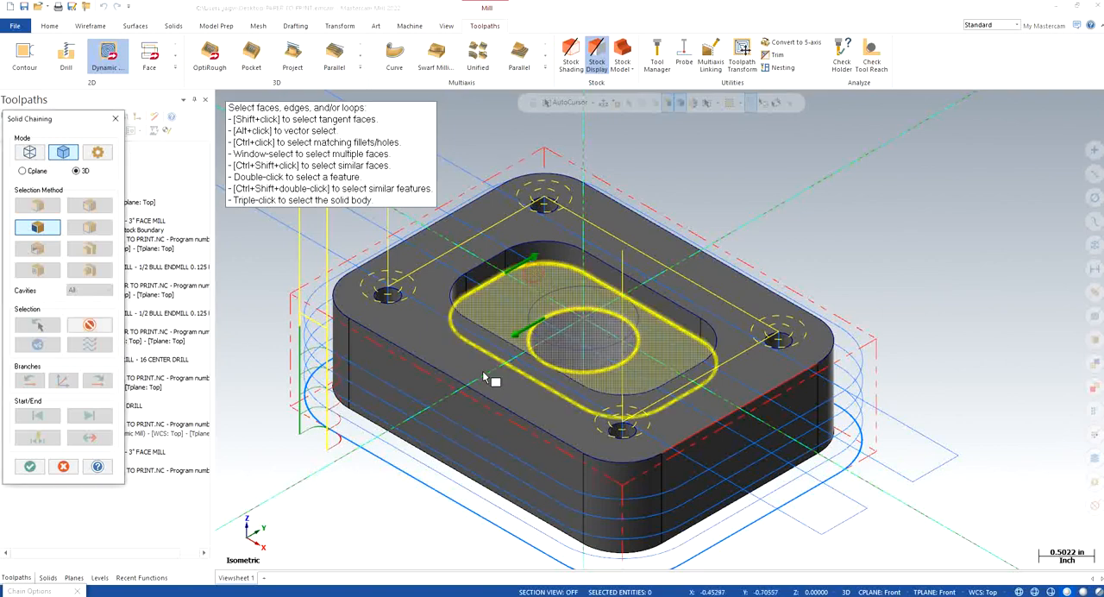
left_click(29, 466)
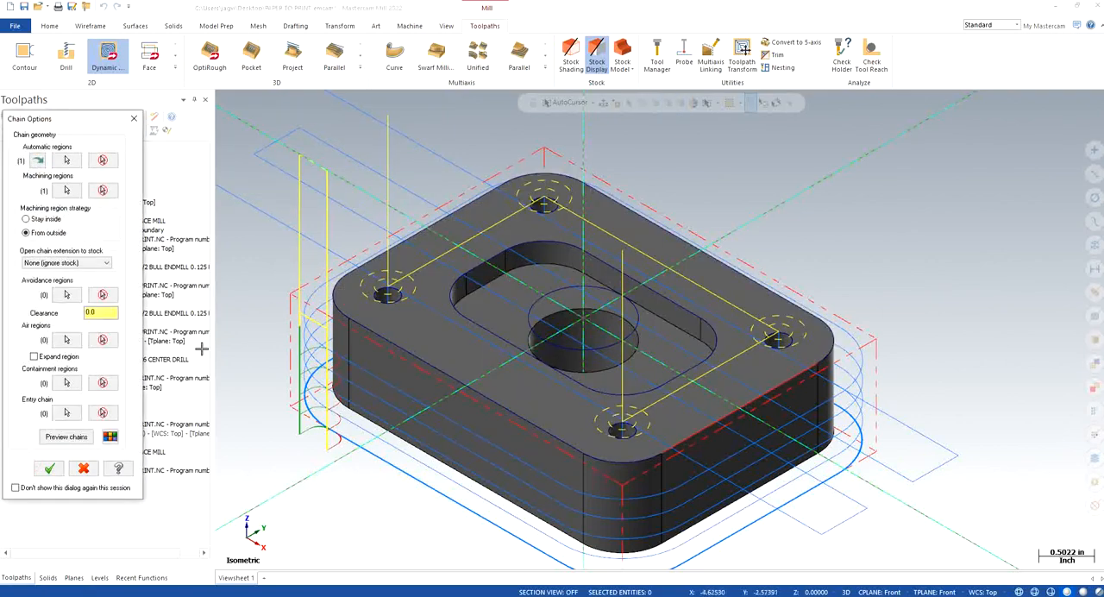
left_click(74, 438)
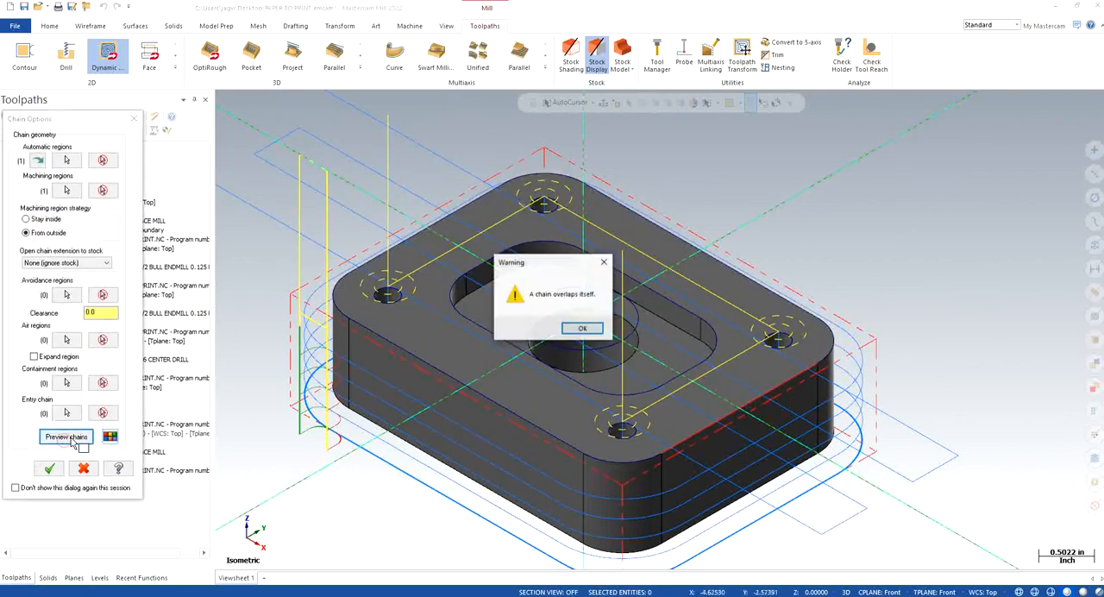
left_click(586, 328)
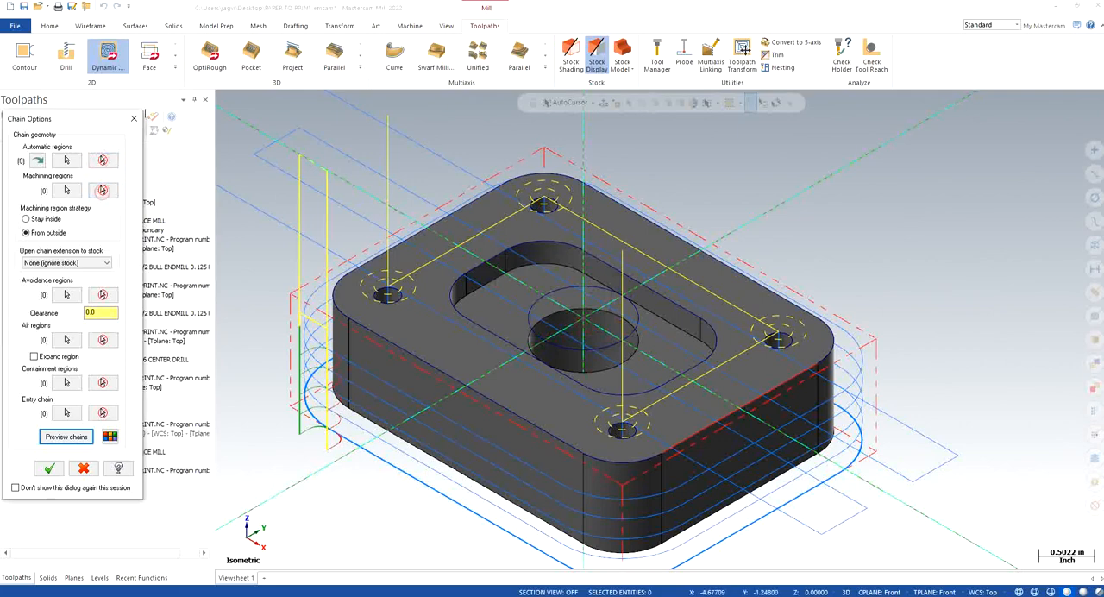
left_click(134, 117)
left_click(636, 334)
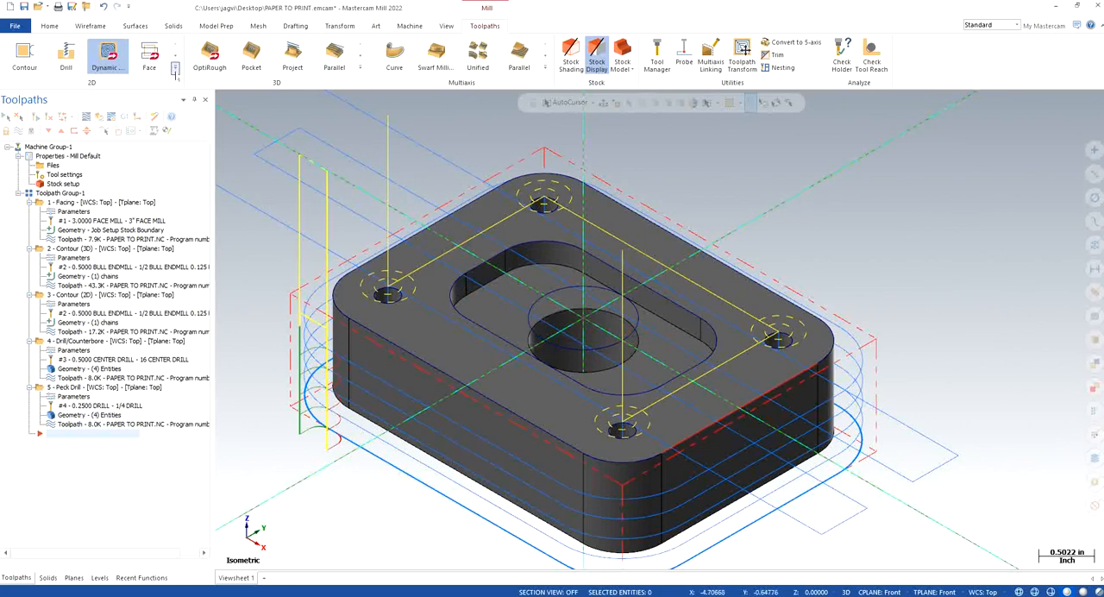
Step: Create a 2D Pocket operation from the central hole's cylindrical wall face and assign the 1/2 bull endmill 0.125 rad
left_click(176, 68)
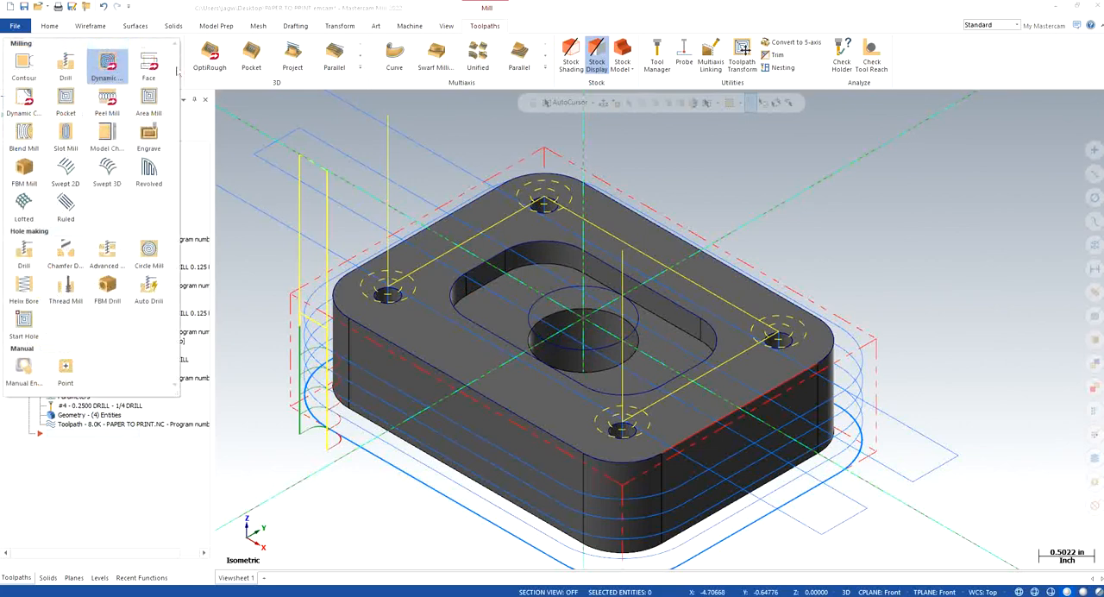
left_click(65, 104)
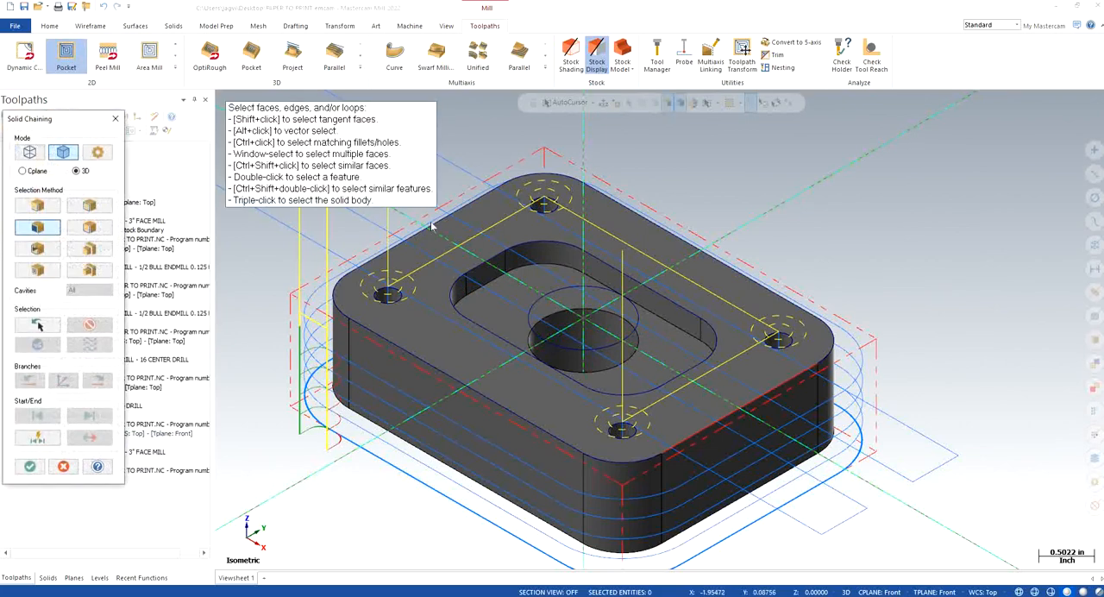
left_click(594, 321)
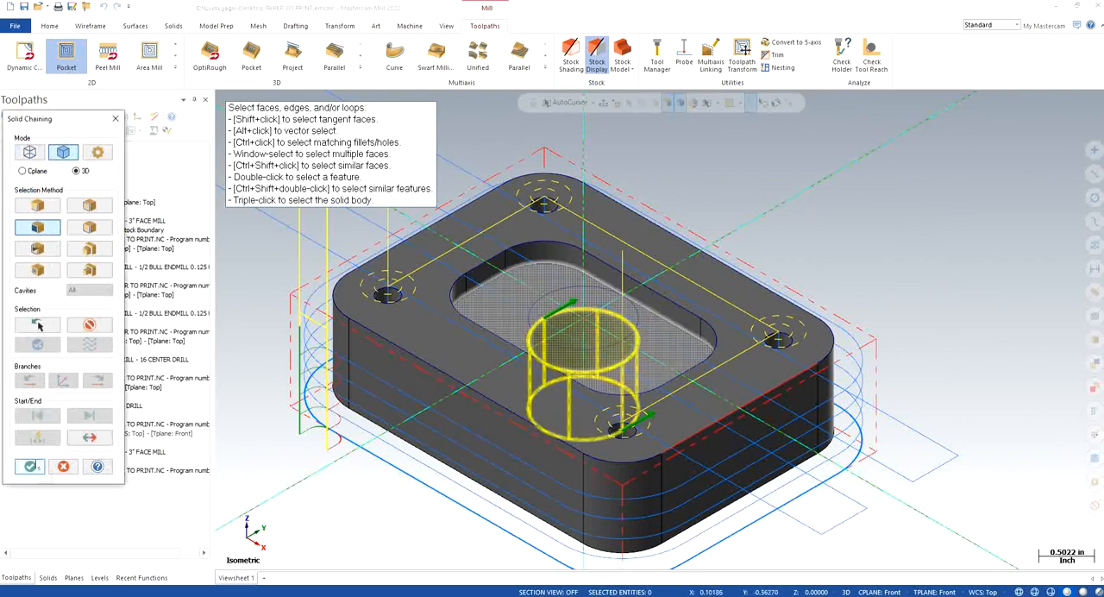
left_click(30, 466)
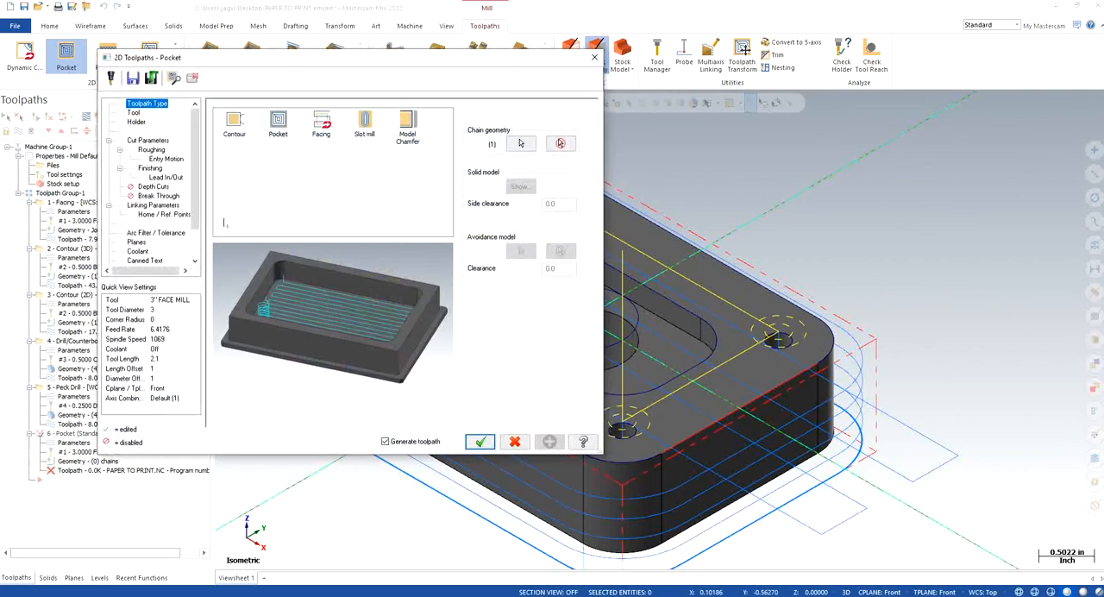
left_click(134, 113)
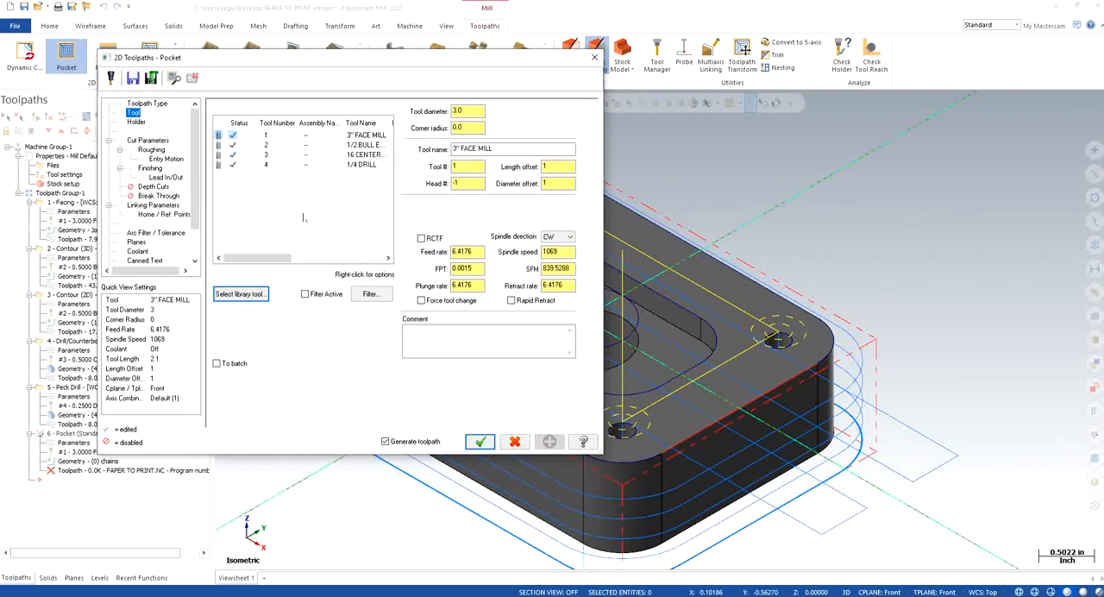
left_click(363, 145)
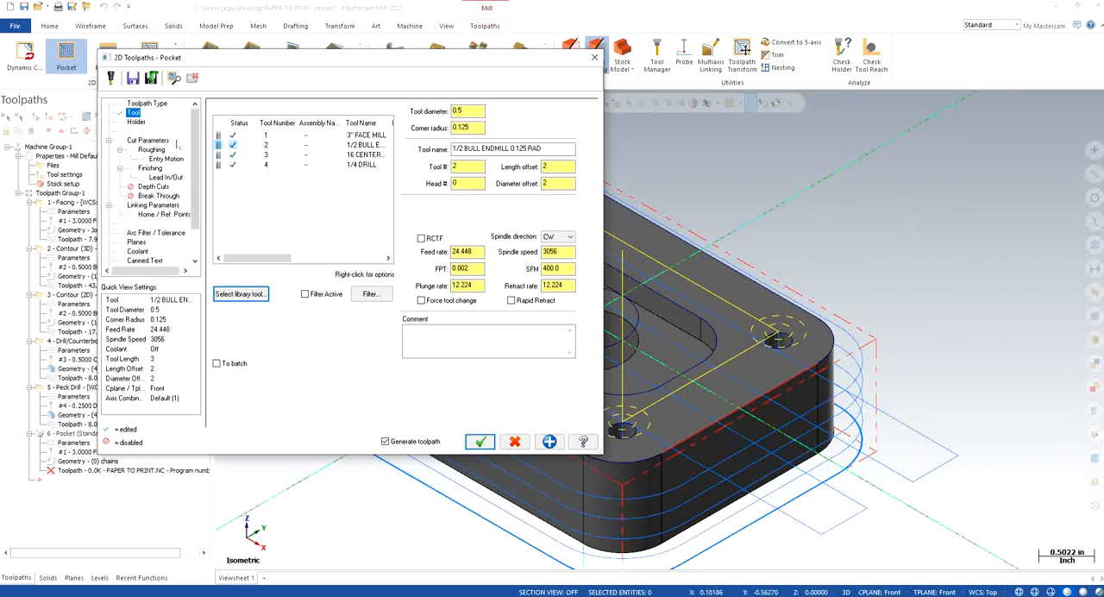
Step: Set the pocket's stock to leave to 0.01 on walls and 0.0 on floors
left_click(155, 142)
left_click(319, 325)
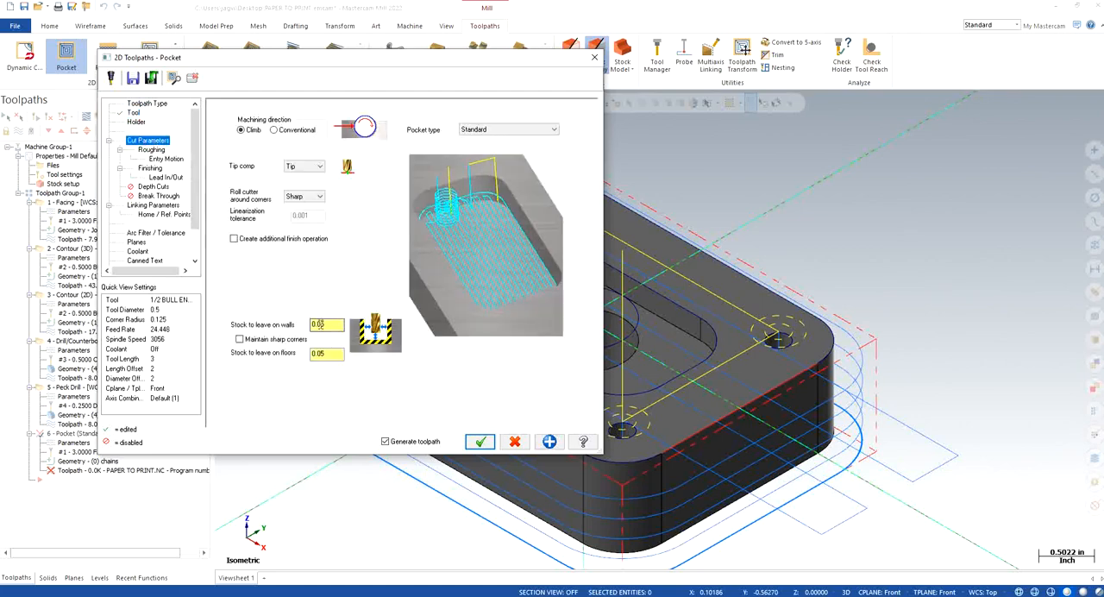
left_click_drag(338, 324, 276, 319)
left_click_drag(338, 354, 293, 360)
type("0.0")
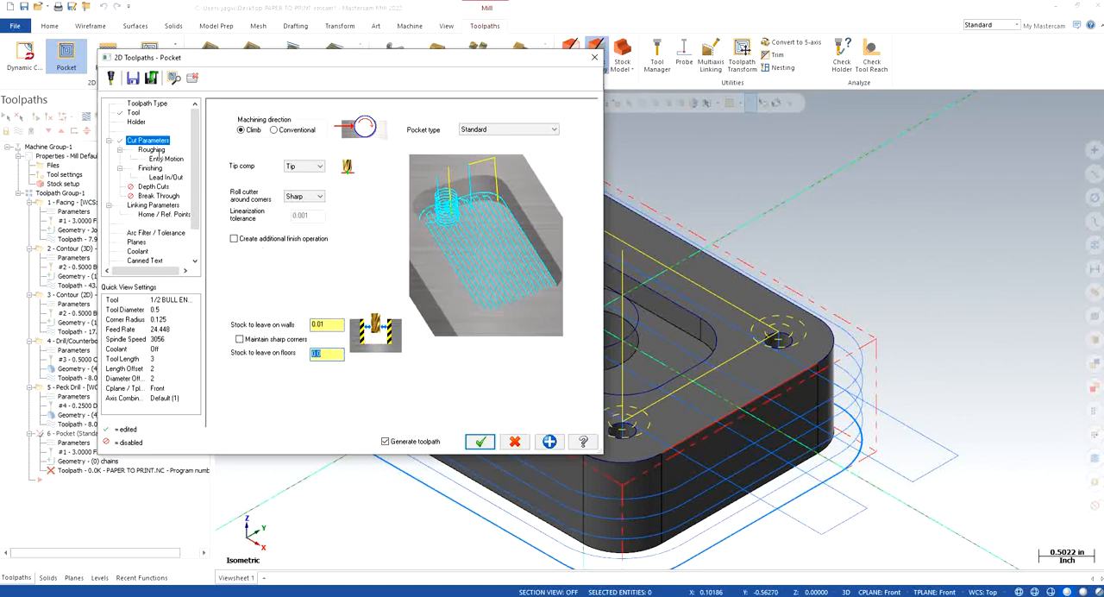
Step: Use Constant Overlap Spiral as the pocket's roughing method and disable its finish passes
left_click(153, 150)
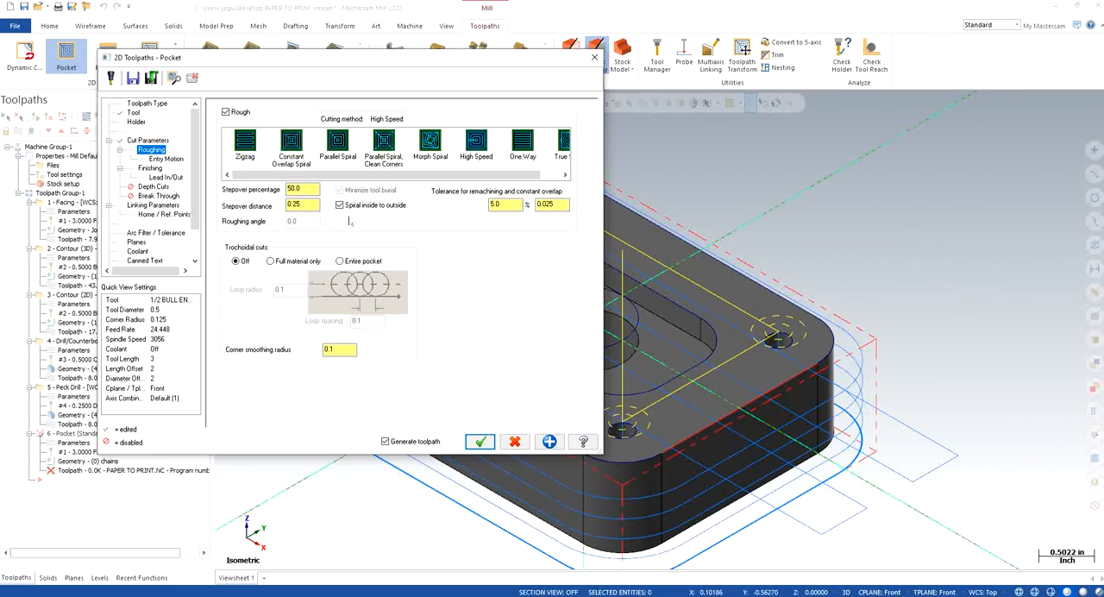
left_click(290, 145)
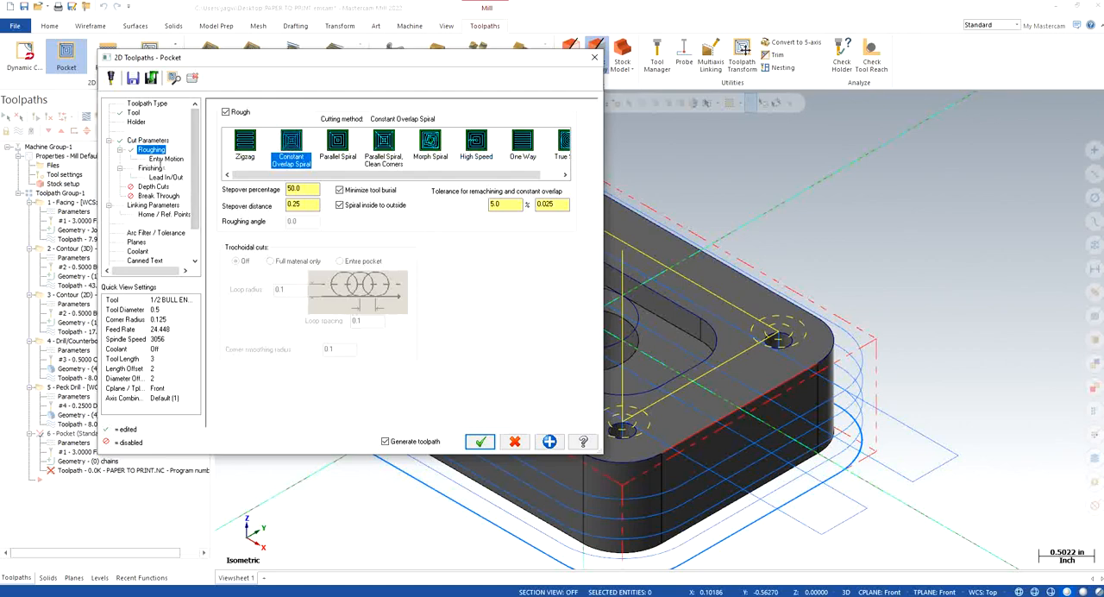
left_click(164, 159)
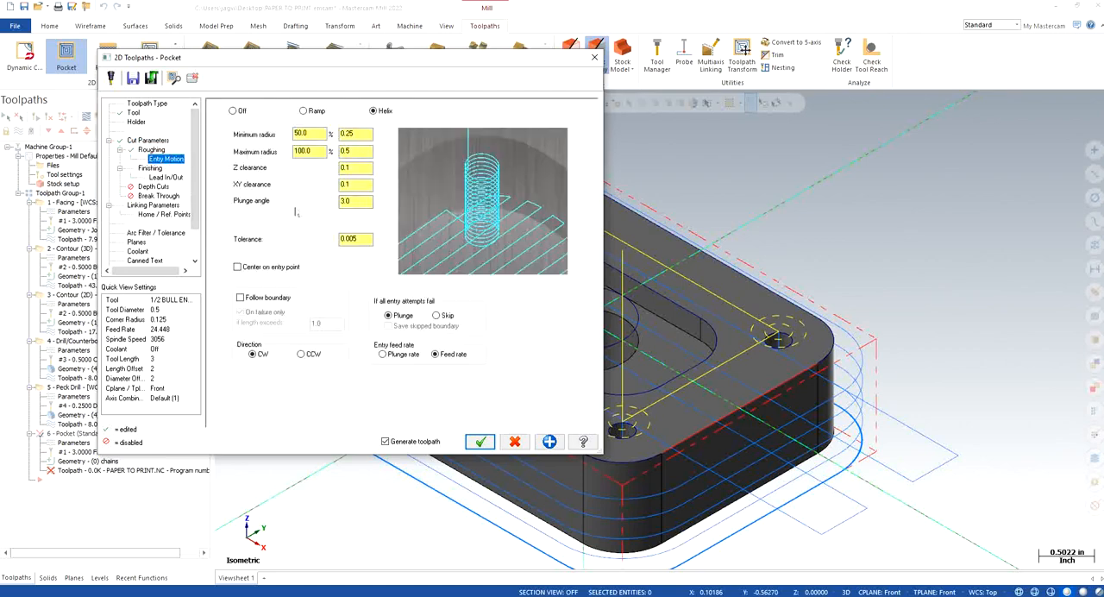
left_click(150, 168)
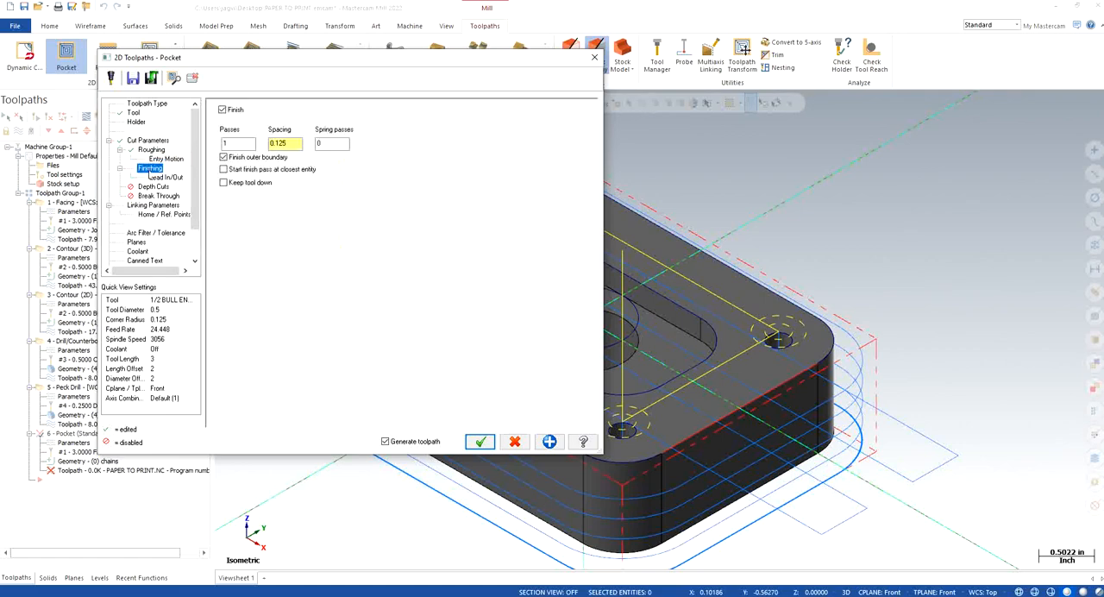
left_click(222, 110)
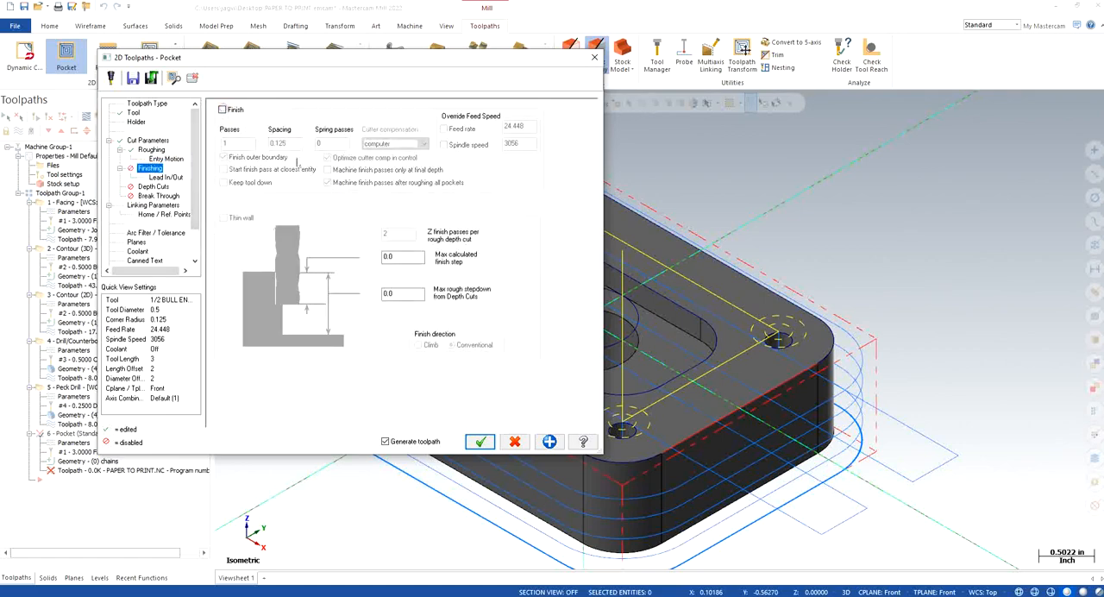
Step: Enable break through for the pocket with an amount of 0.1
left_click(154, 187)
left_click(169, 178)
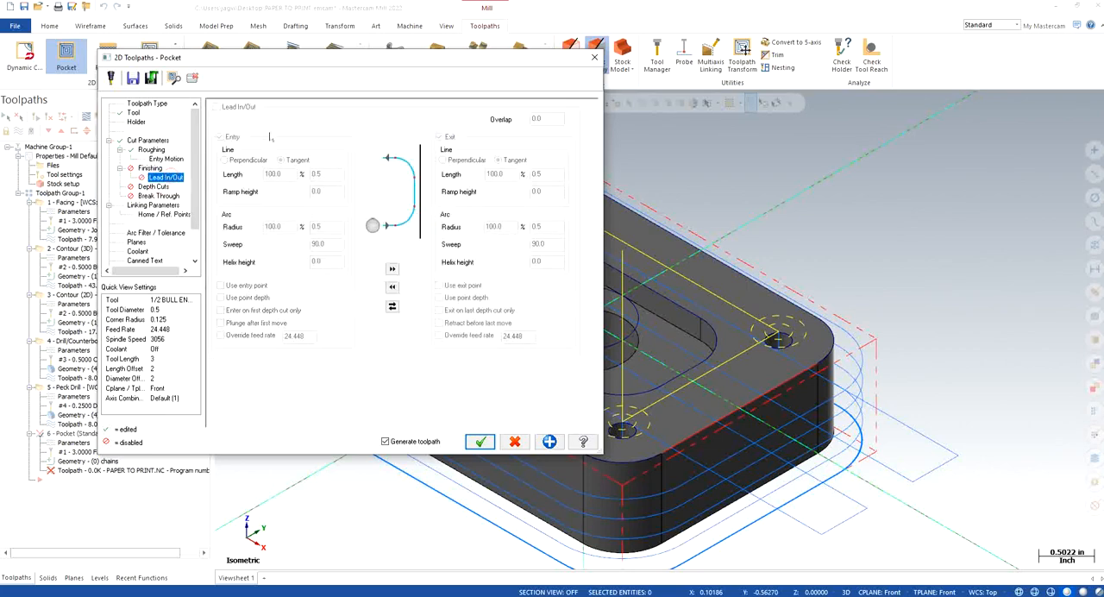
left_click(156, 187)
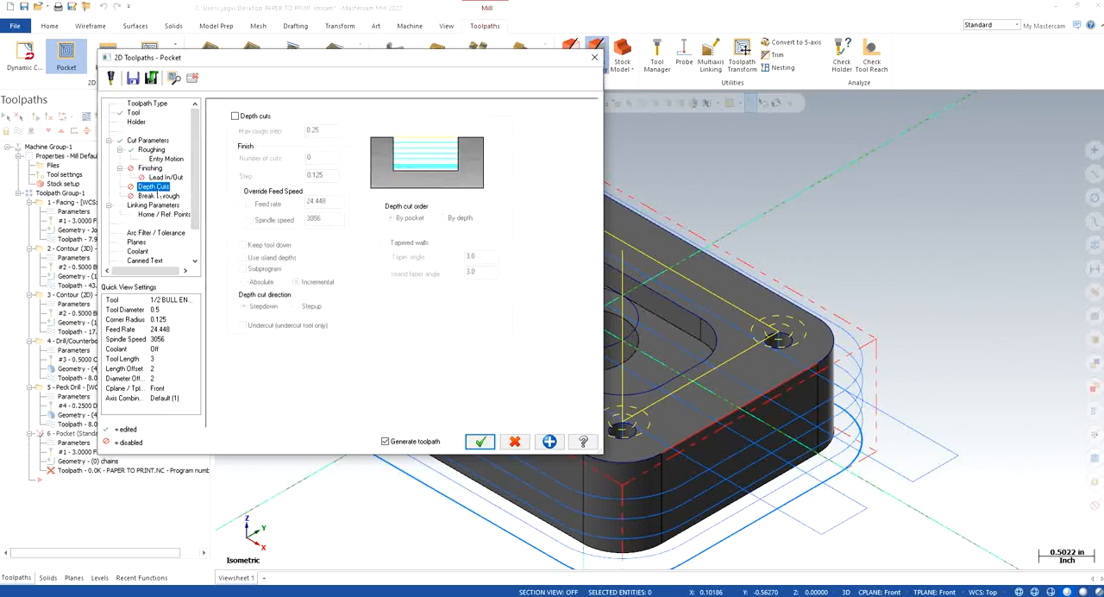
left_click(159, 197)
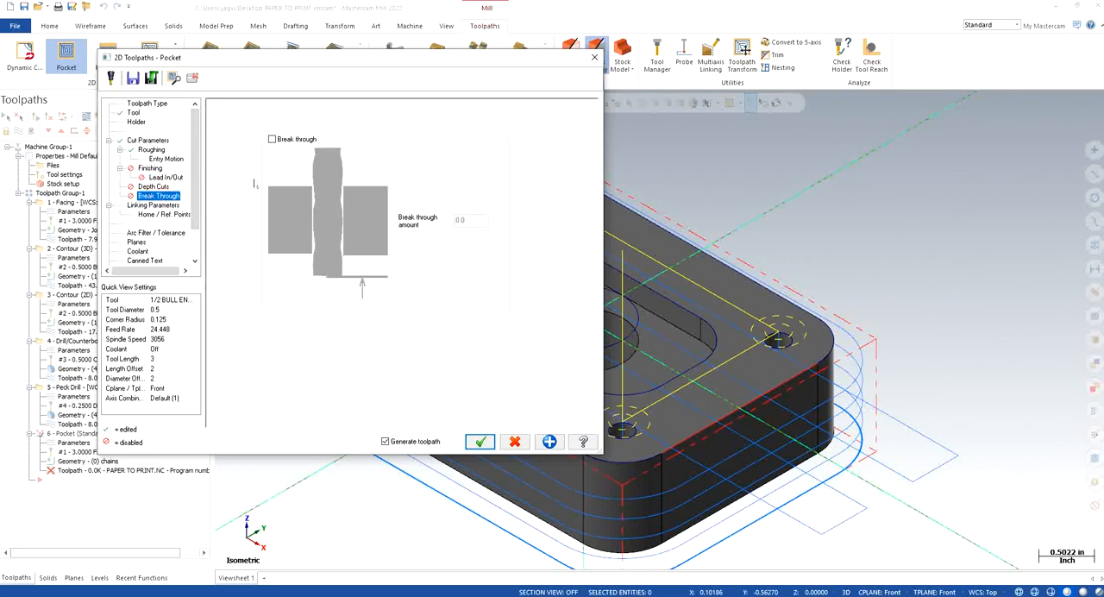
left_click(273, 138)
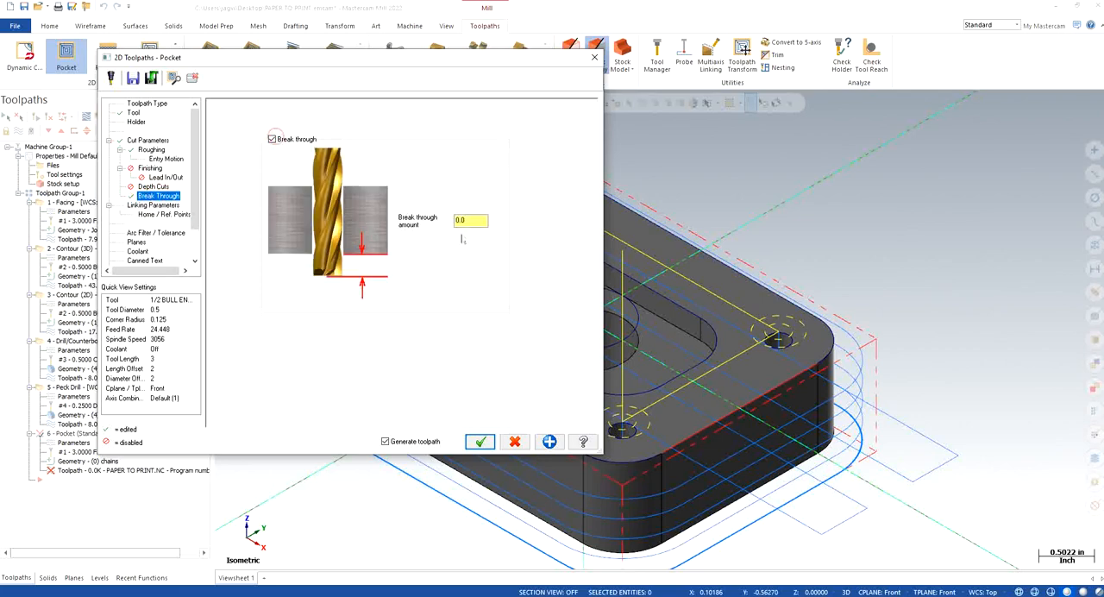
key("Tab")
Step: Enable the pocket's clearance height and make its retract, feed plane and depth absolute
left_click(172, 205)
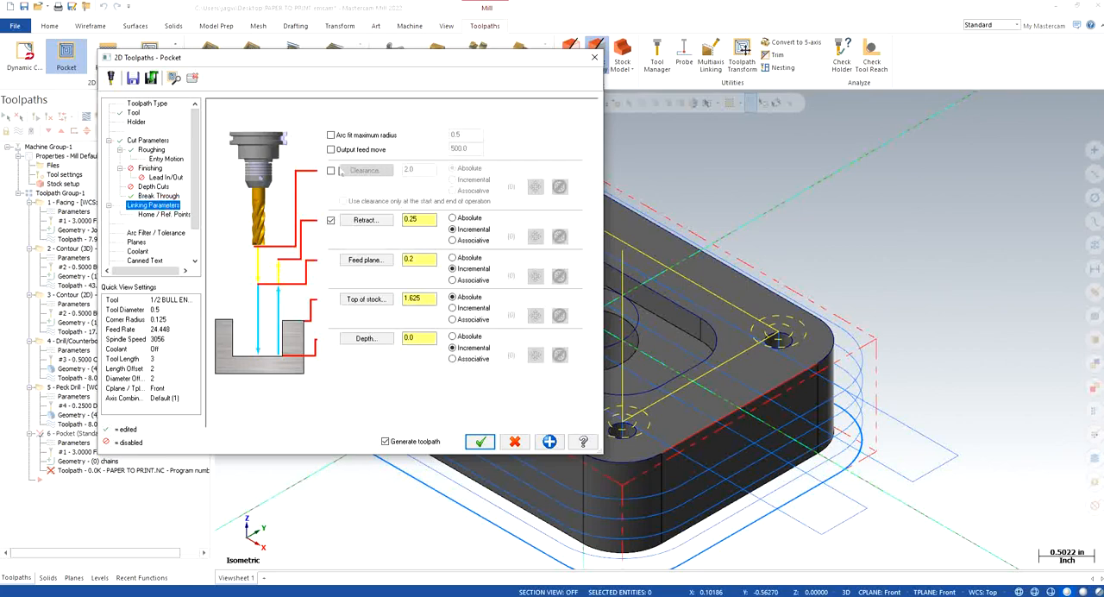
left_click(331, 171)
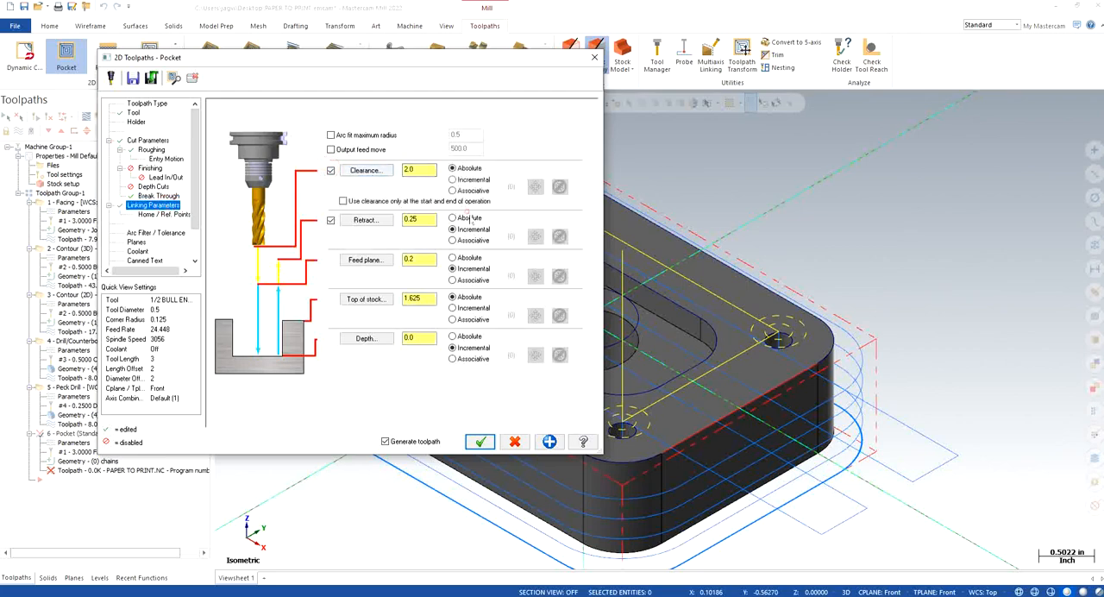
left_click(466, 259)
left_click(453, 336)
left_click(431, 299)
Step: Set the operation's tool and construction planes to Top and pick the top of stock at 0.0 on the pocket's upper edge
left_click(365, 300)
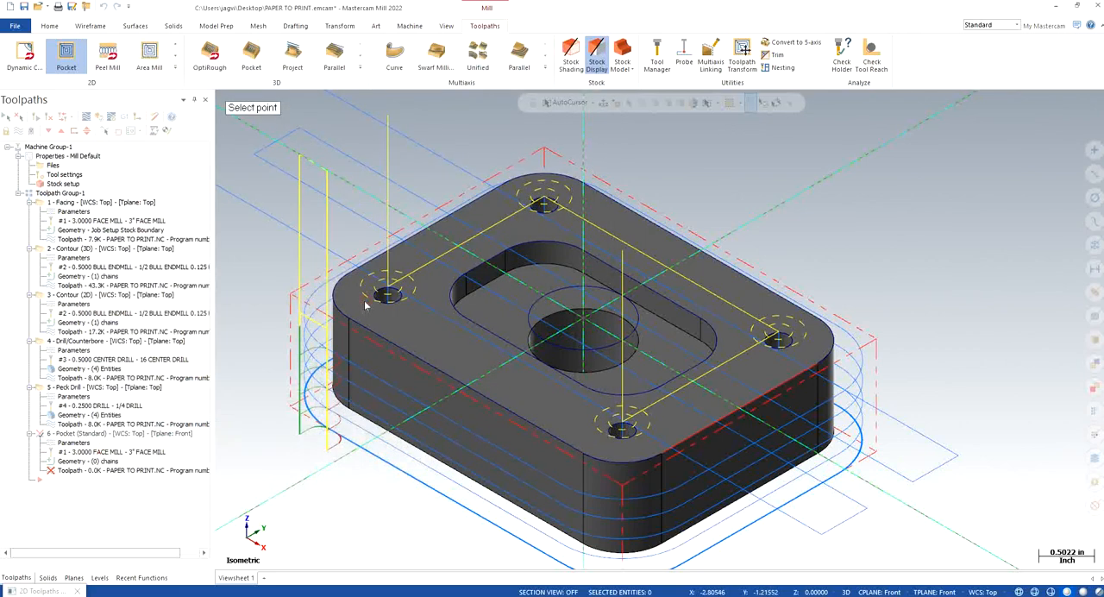
left_click(583, 252)
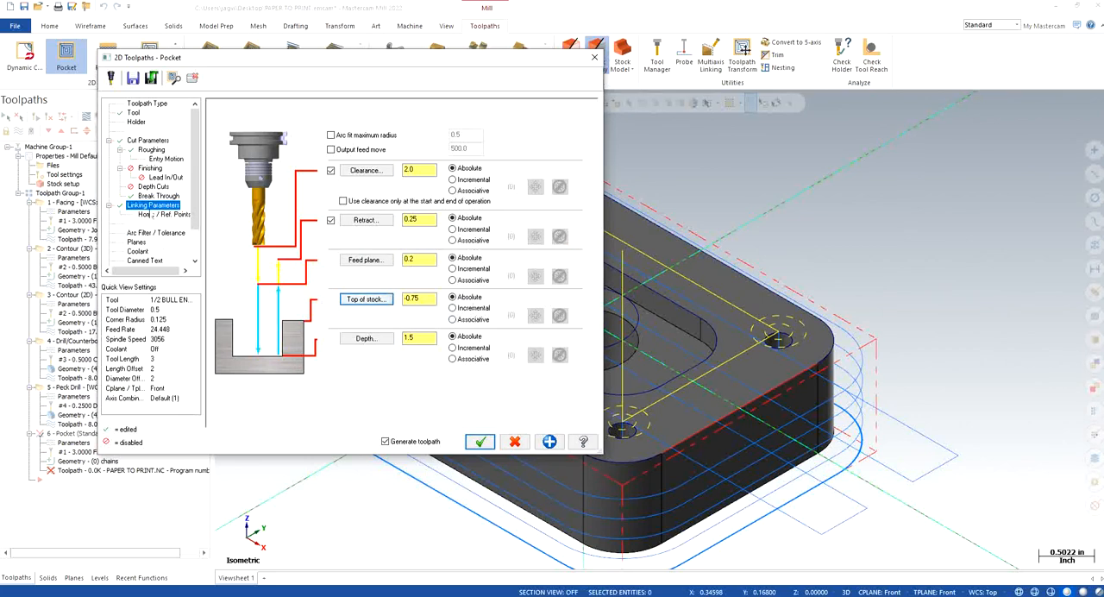
left_click(137, 242)
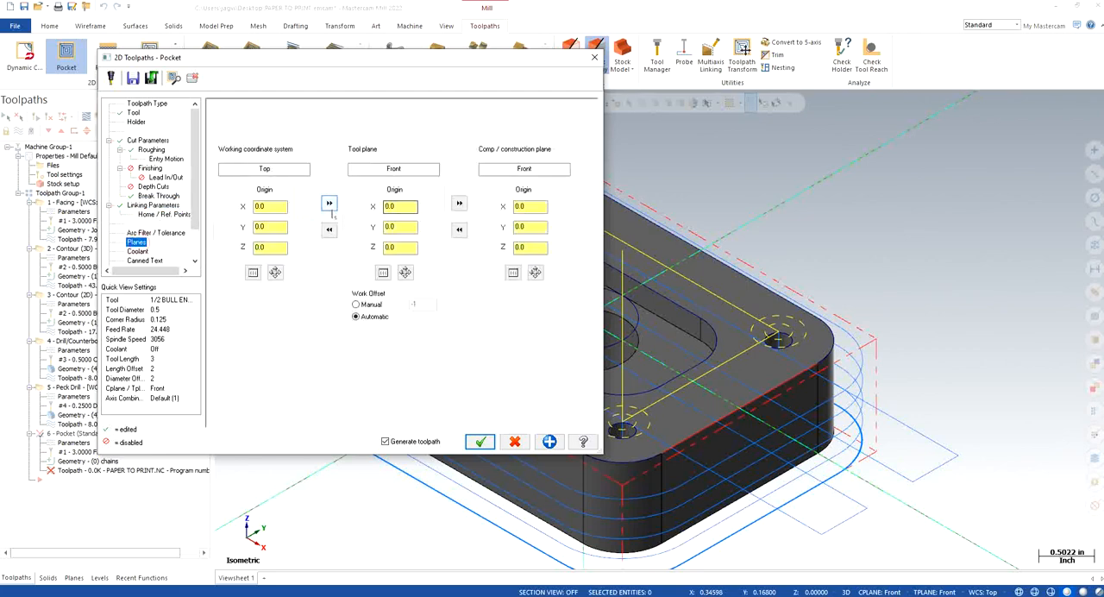
left_click(157, 205)
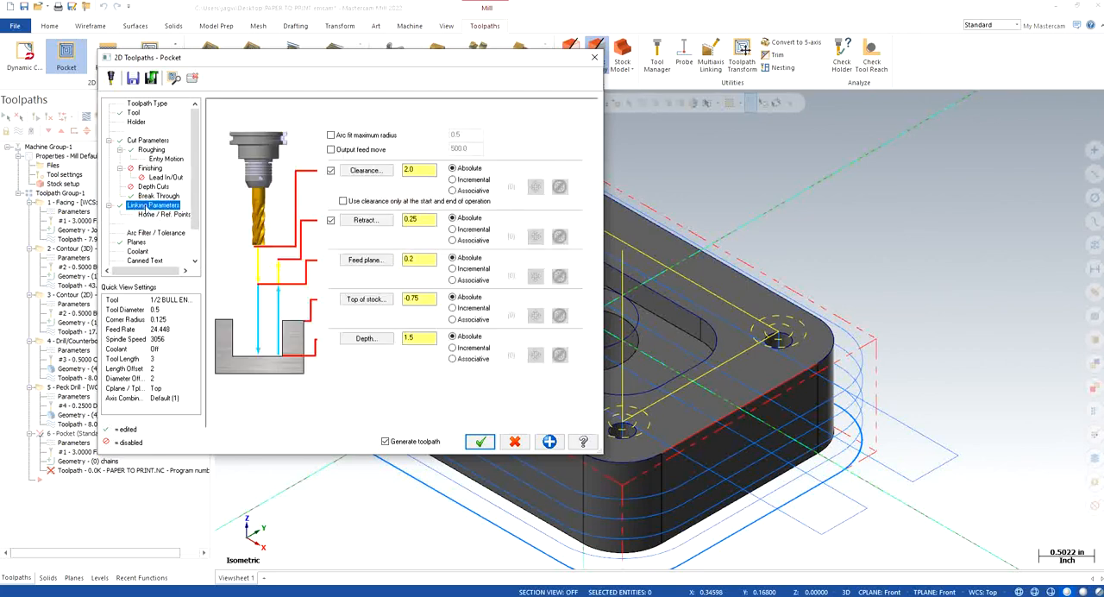
left_click(388, 299)
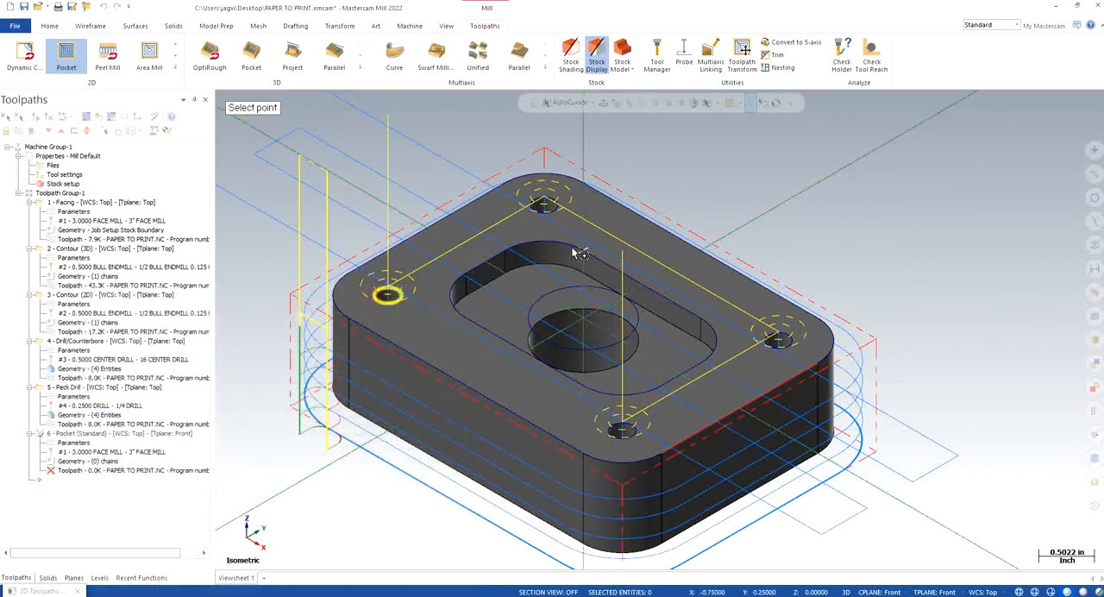
left_click(567, 239)
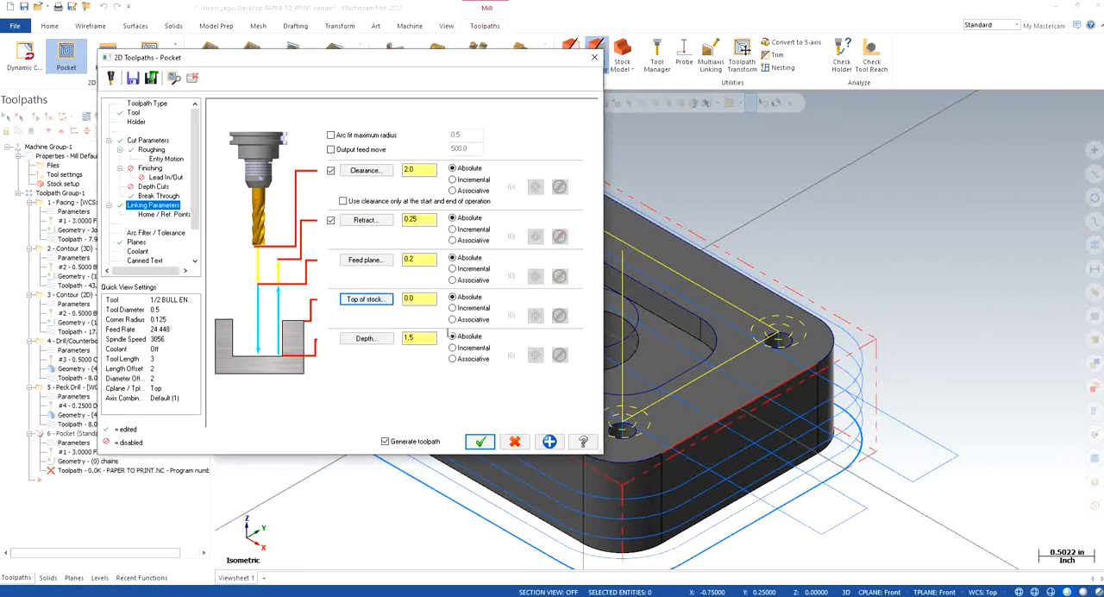
Step: Pick the pocket depth at -1.0 from the plate's bottom face and set the feed plane to 0.1
left_click(370, 338)
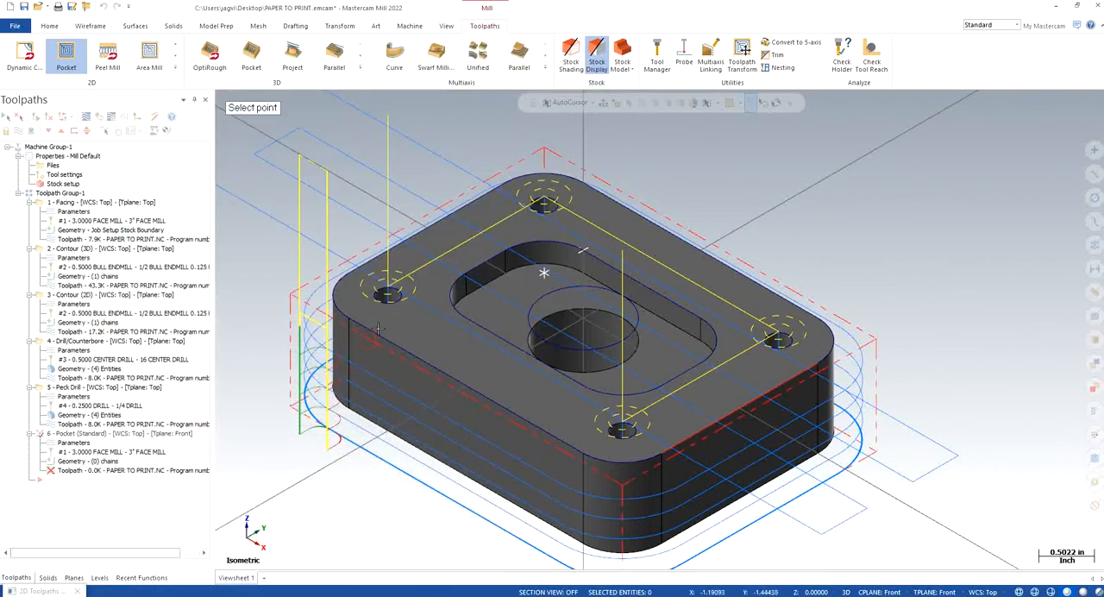
middle_click_drag(585, 360, 602, 291)
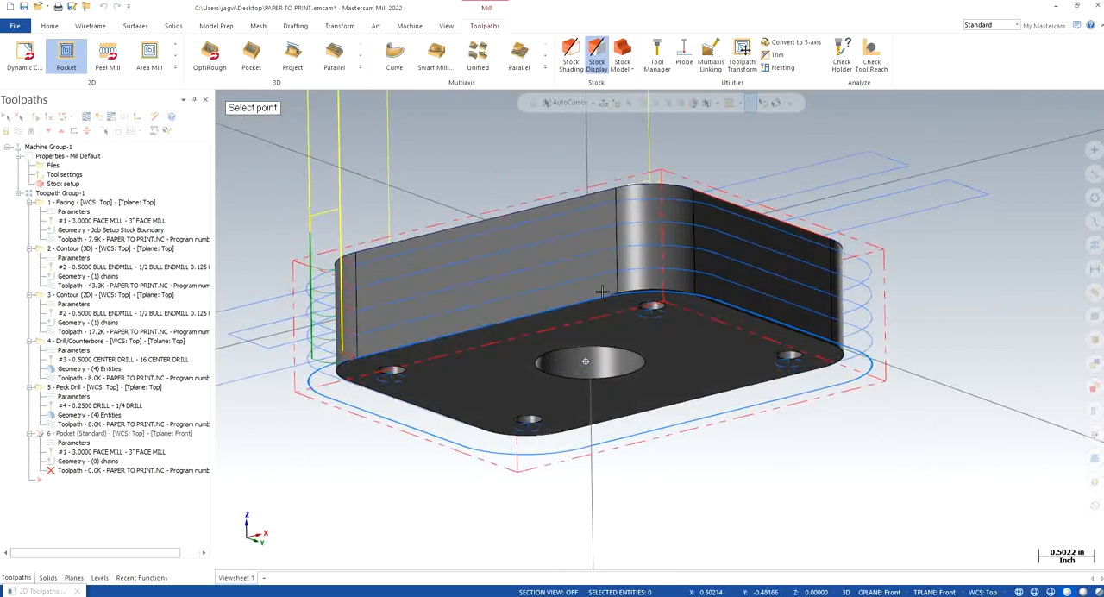
left_click(655, 295)
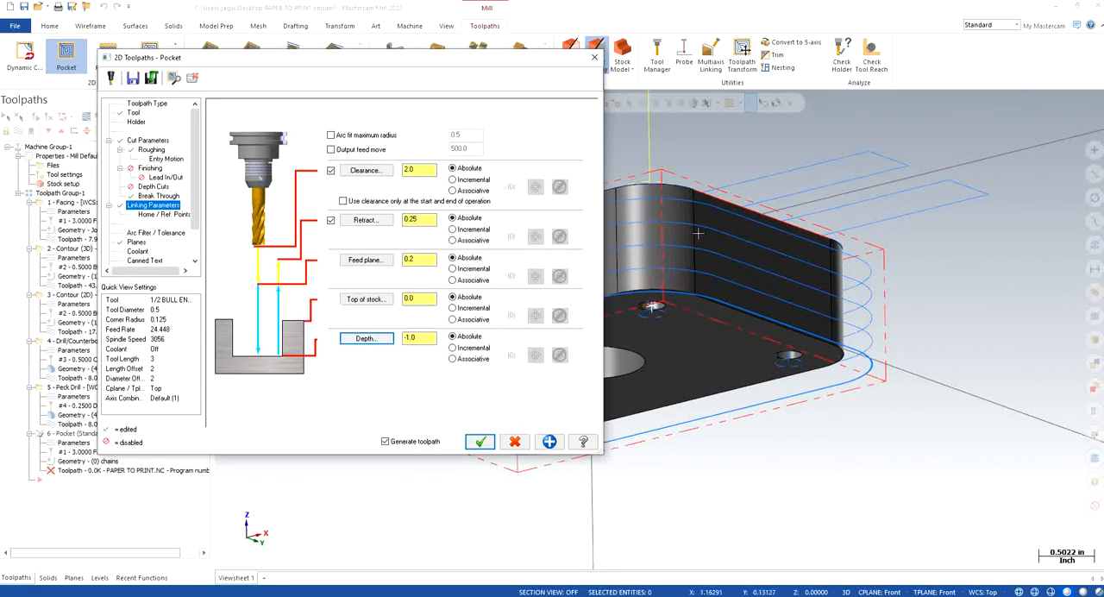
double_click(418, 259)
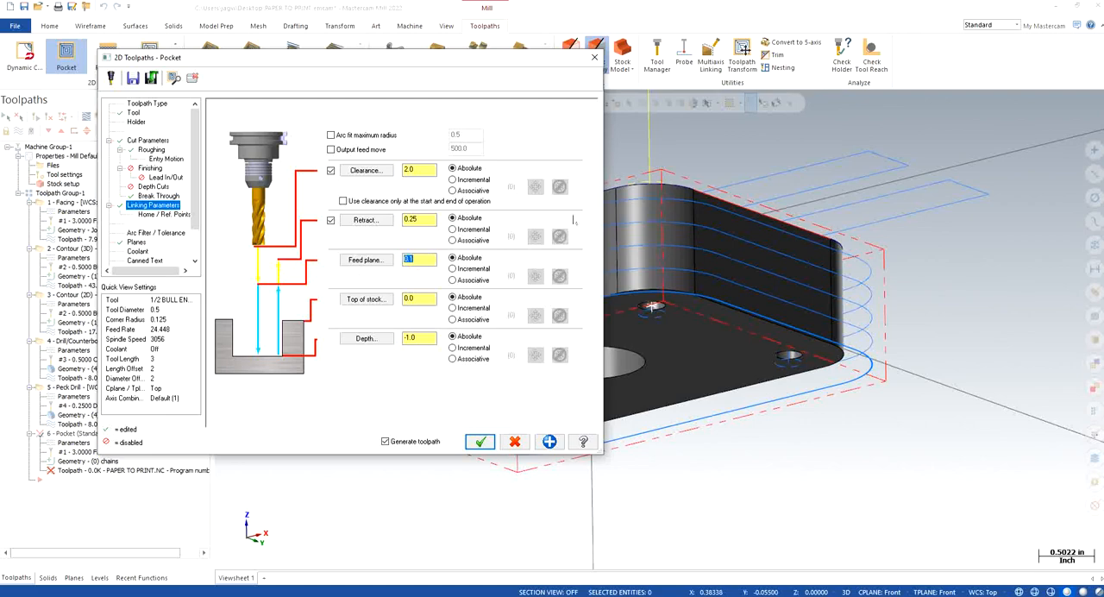
left_click(368, 201)
Step: Review the break through and plane settings, and turn on flood coolant for the pocket operation
left_click(153, 197)
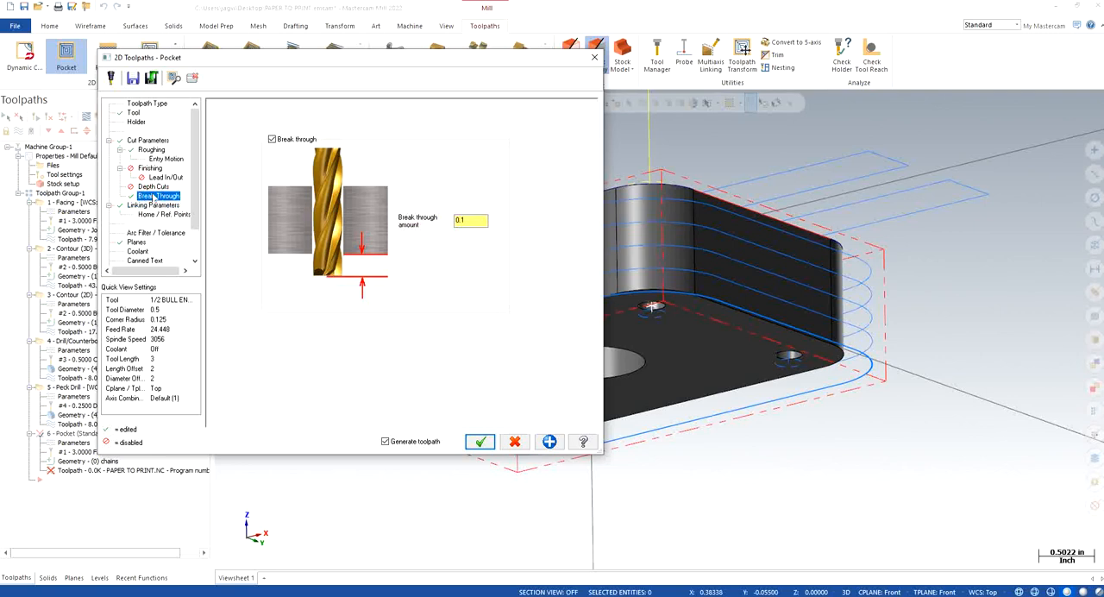
left_click(136, 242)
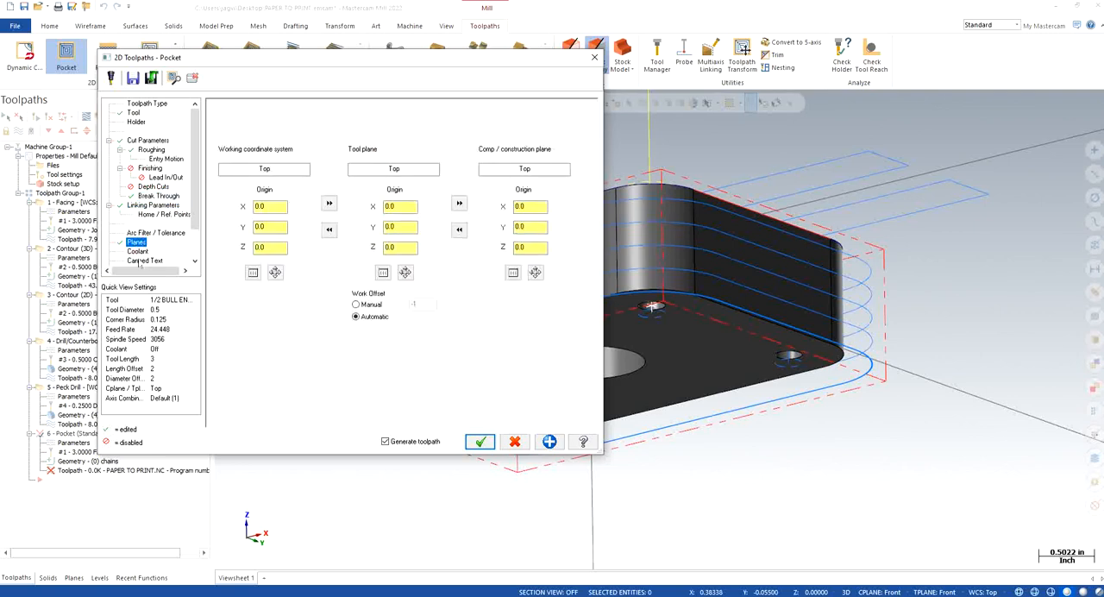
left_click(139, 251)
left_click(405, 169)
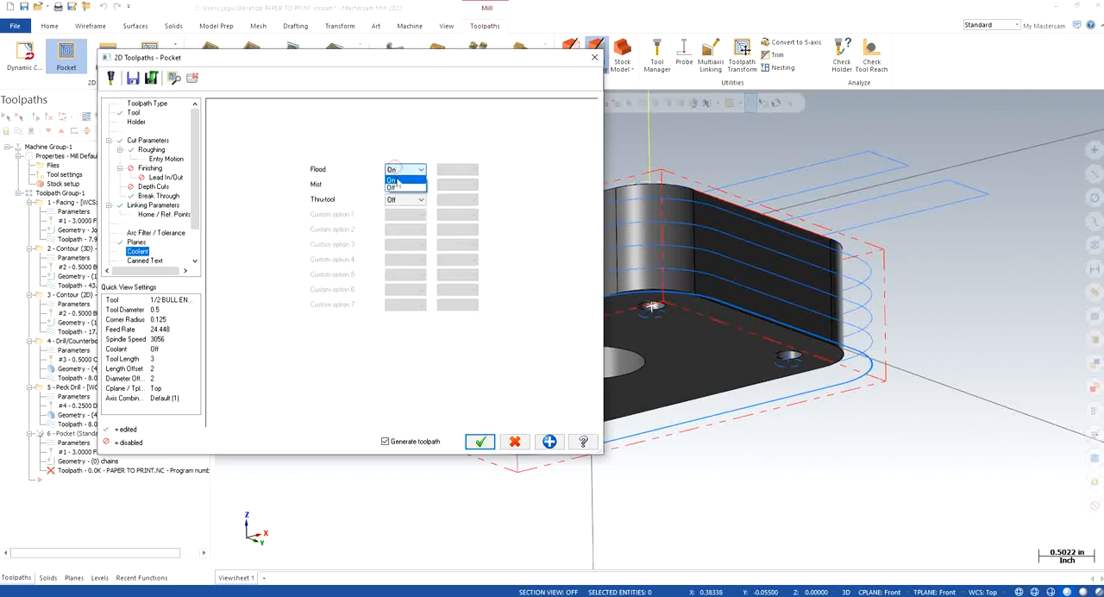
left_click(398, 185)
Step: Accept and keep the central hole's Pocket operation, and restore the isometric view
left_click(479, 442)
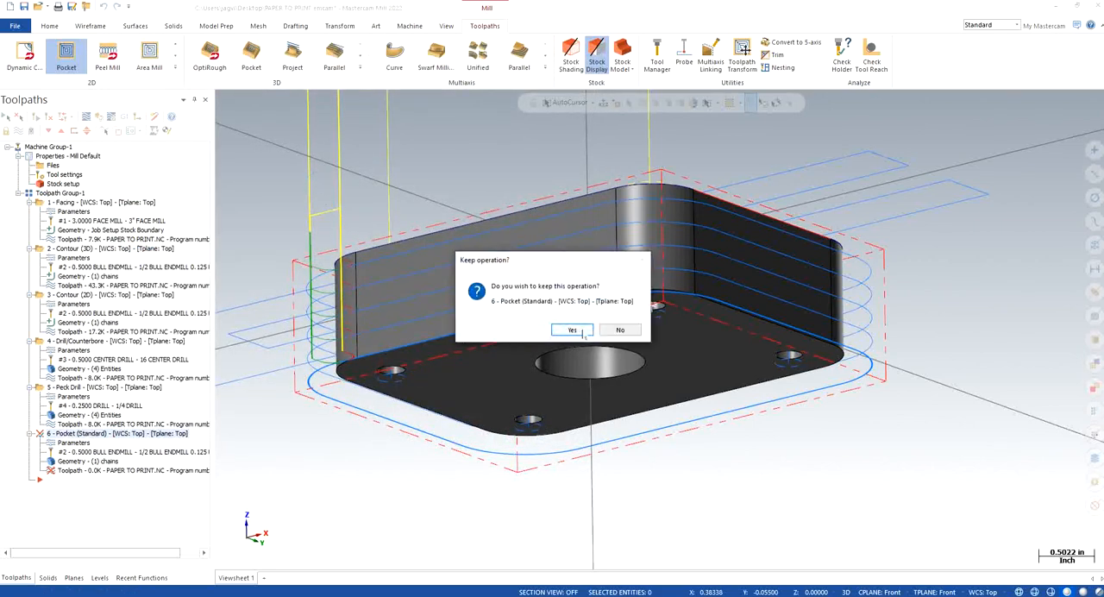
left_click(584, 333)
right_click(318, 178)
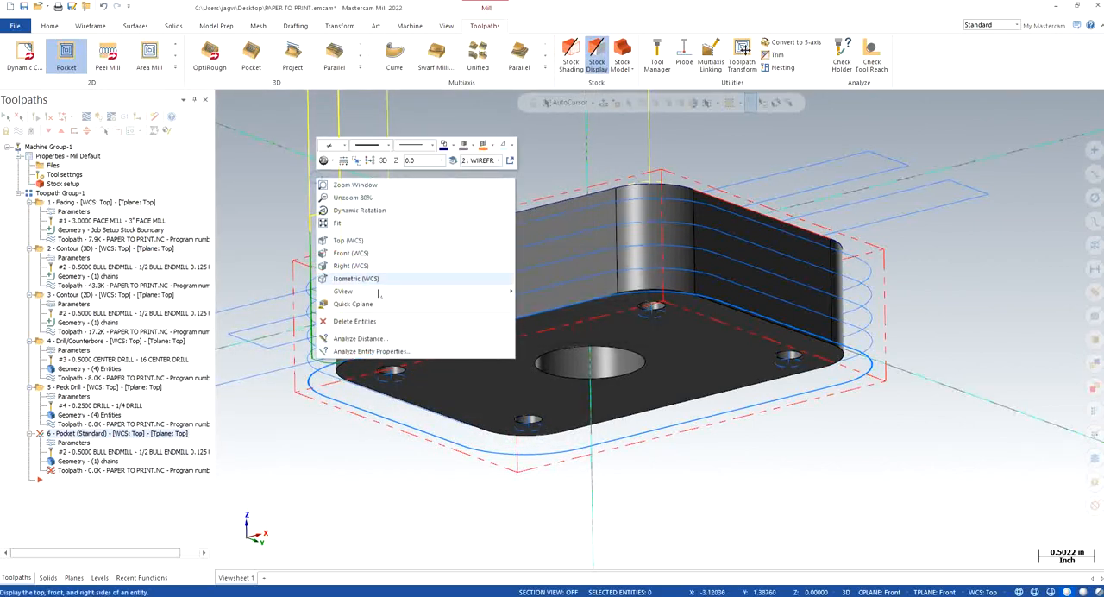
left_click(387, 283)
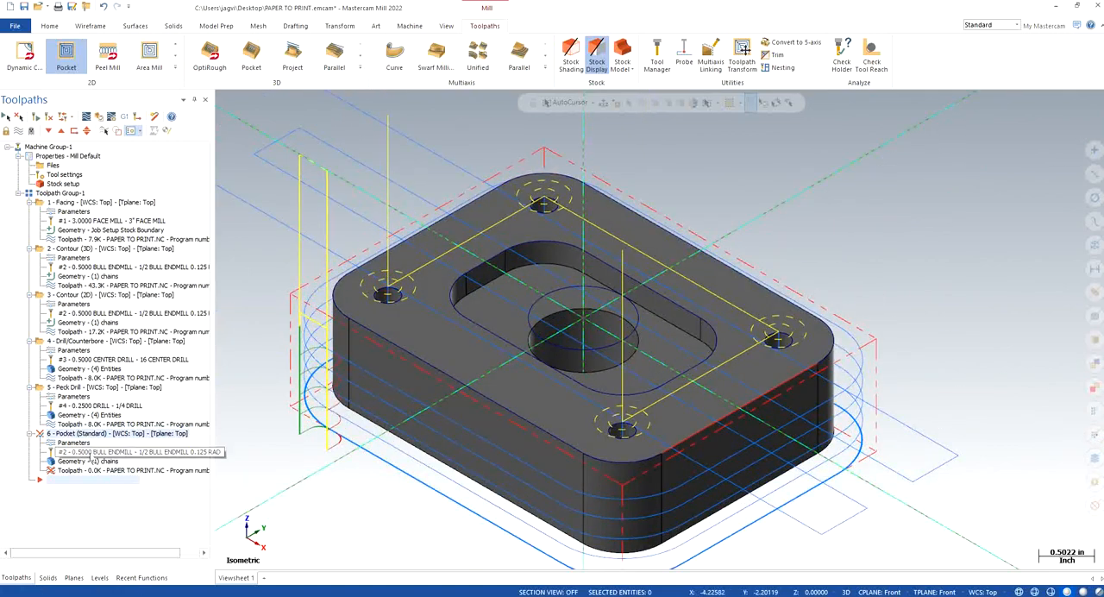
Step: Remove the solid chain from the geometry of the central hole's Pocket operation
left_click(87, 461)
left_click(51, 137)
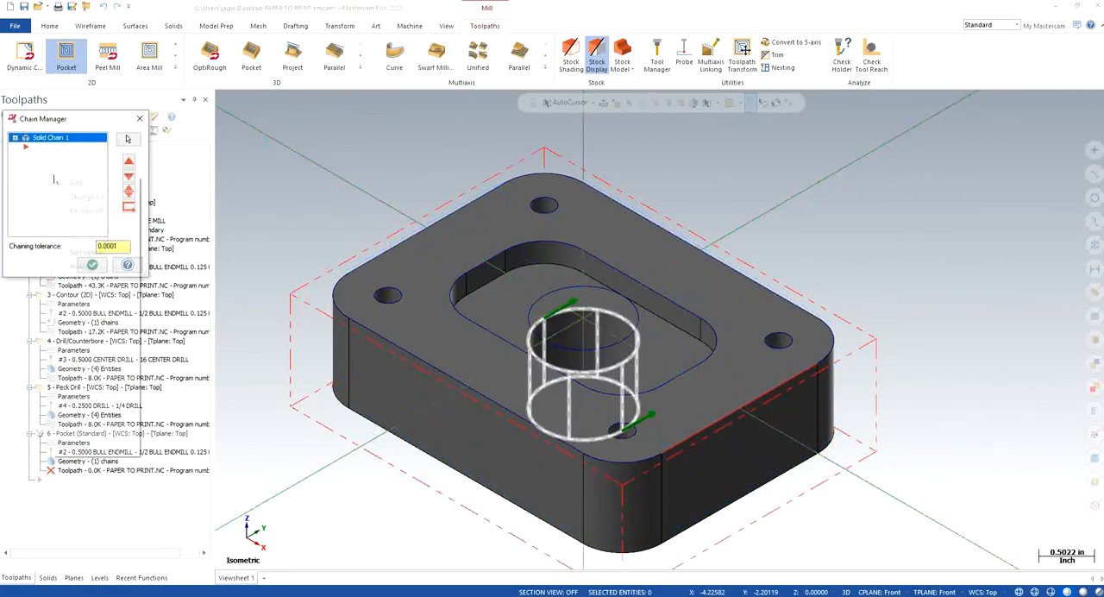
right_click(54, 177)
left_click(82, 299)
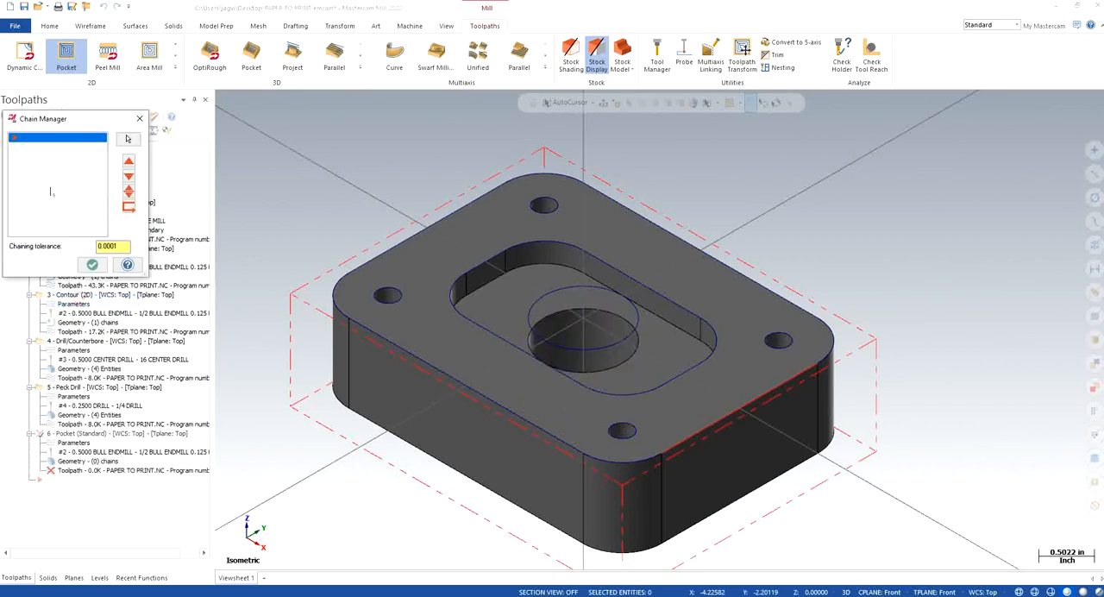
Step: Add the wireframe circle above the central hole as the Pocket operation's chain, and backplot the regenerated toolpath
right_click(54, 178)
left_click(74, 183)
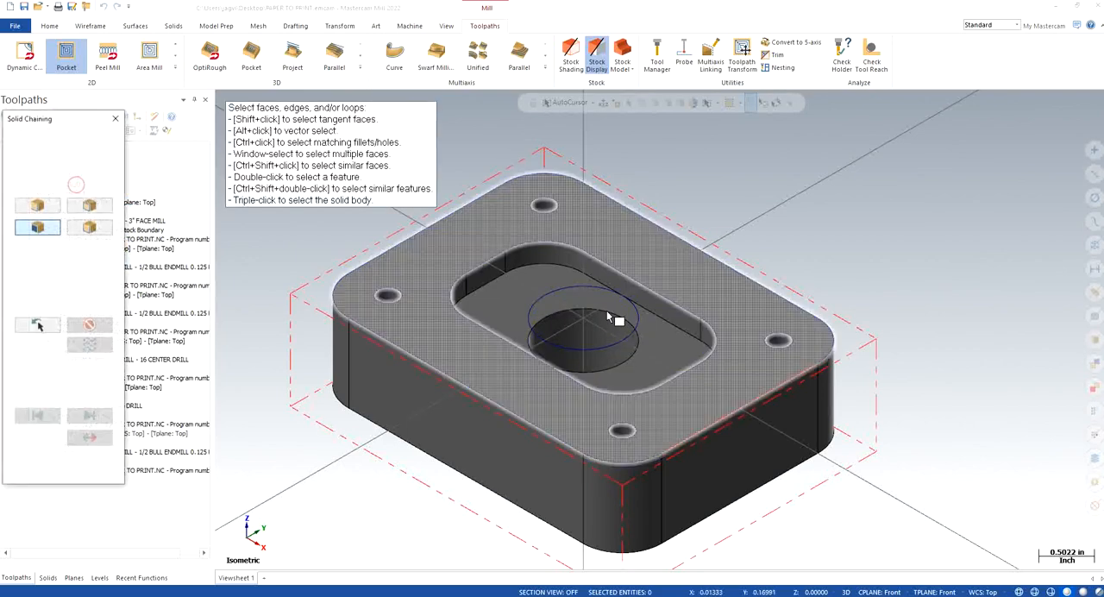
left_click(30, 153)
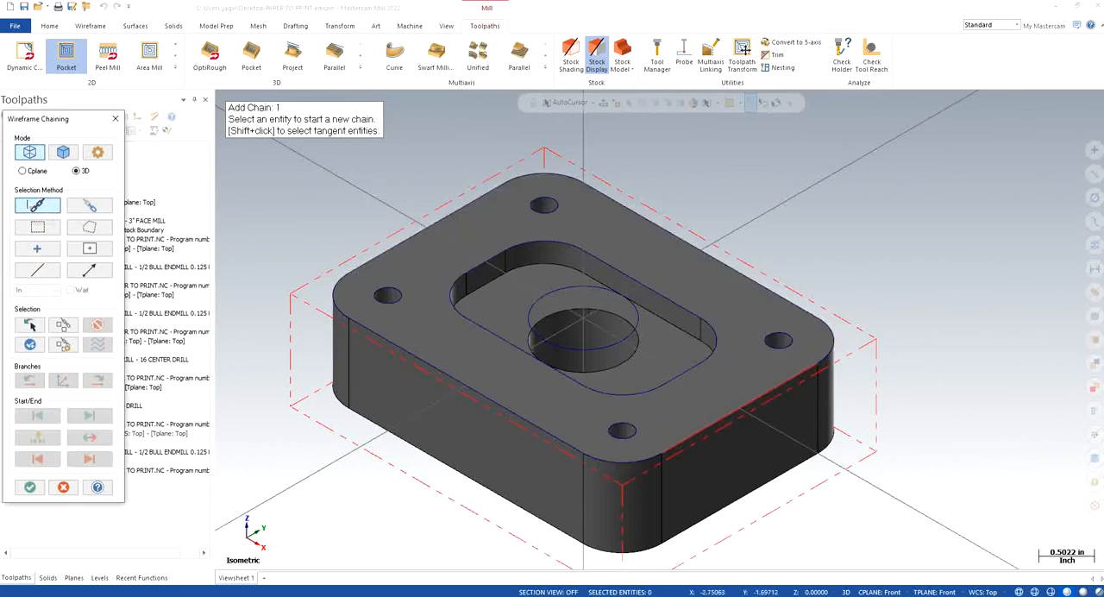
left_click(585, 289)
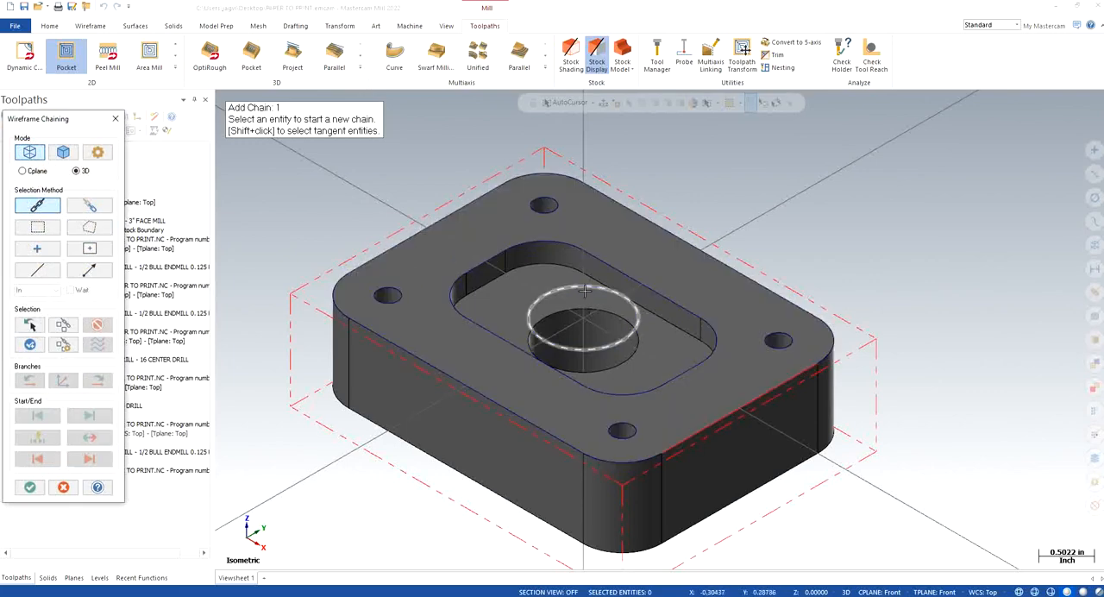
left_click(30, 487)
left_click(92, 264)
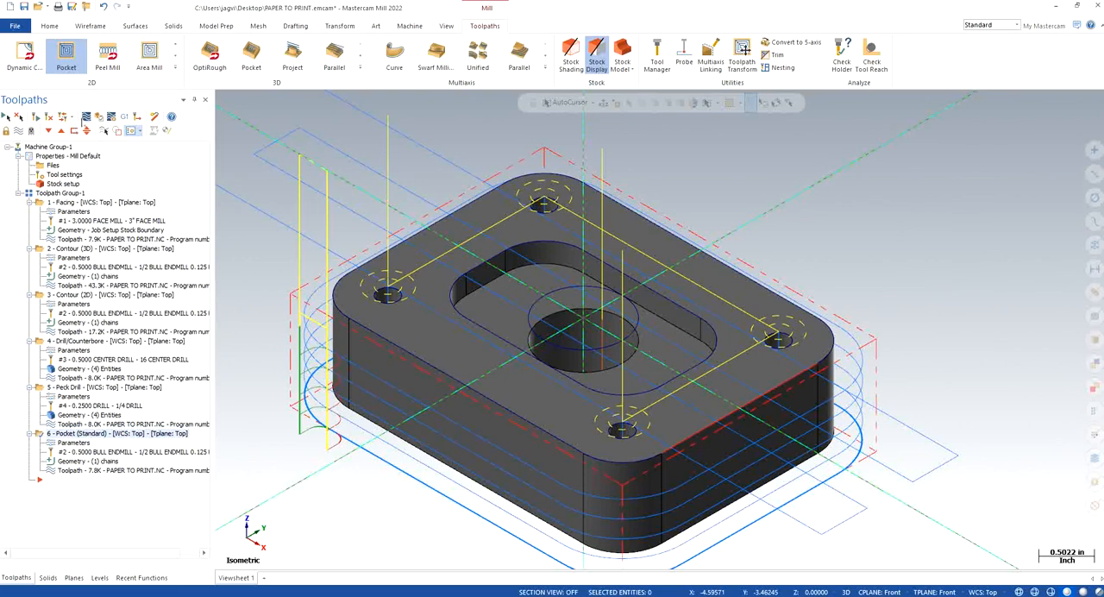
left_click(85, 116)
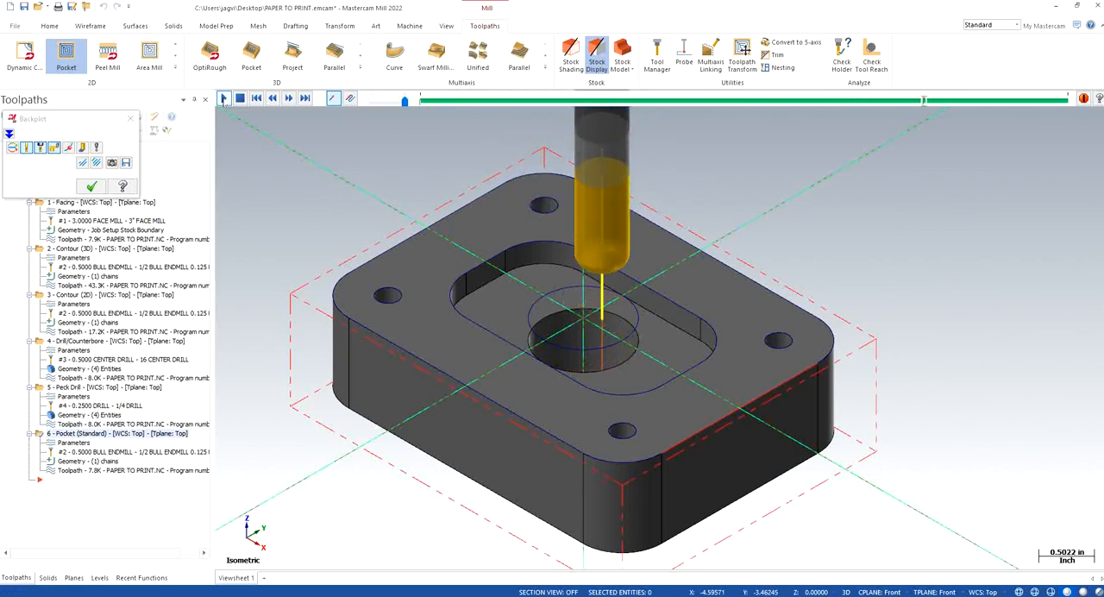
left_click(130, 118)
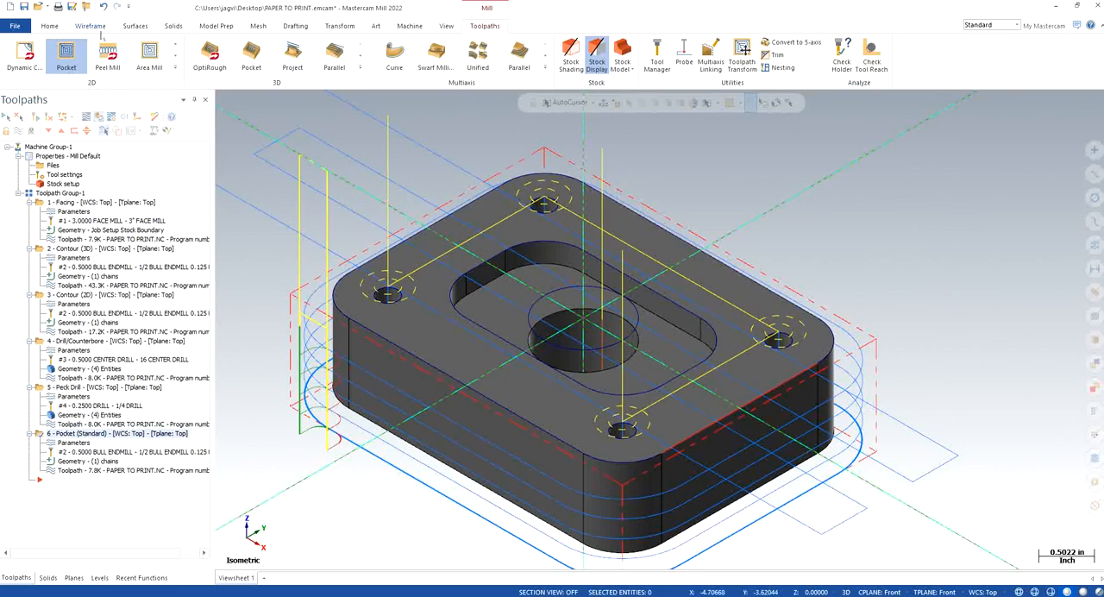
Step: Try a 2D Dynamic Mill toolpath with the wireframe circle above the central hole as avoidance region, and preview the chains
left_click(175, 67)
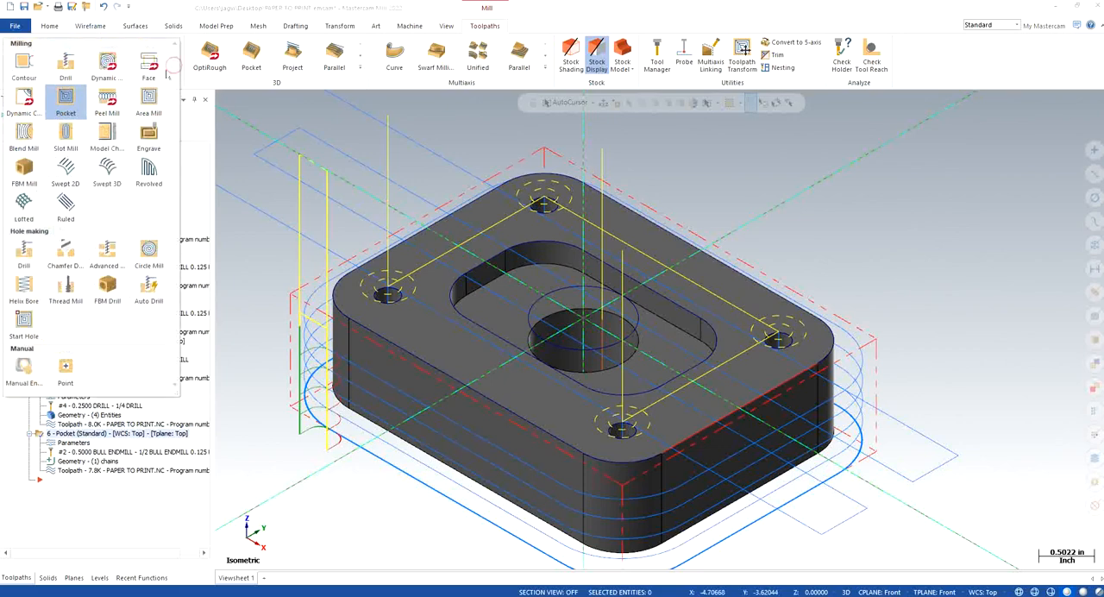
left_click(108, 55)
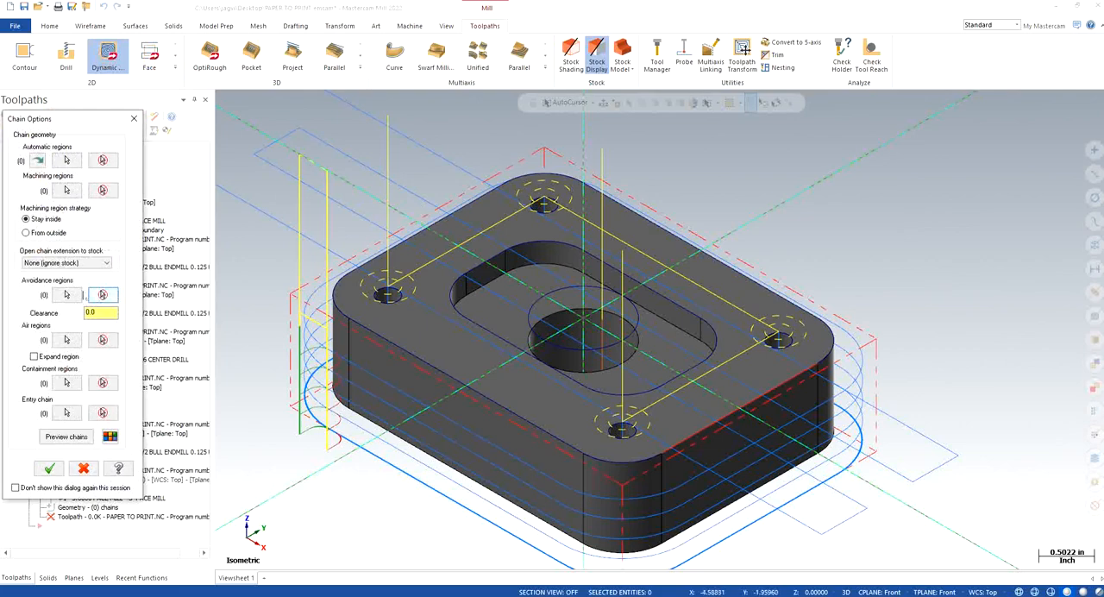
left_click(66, 296)
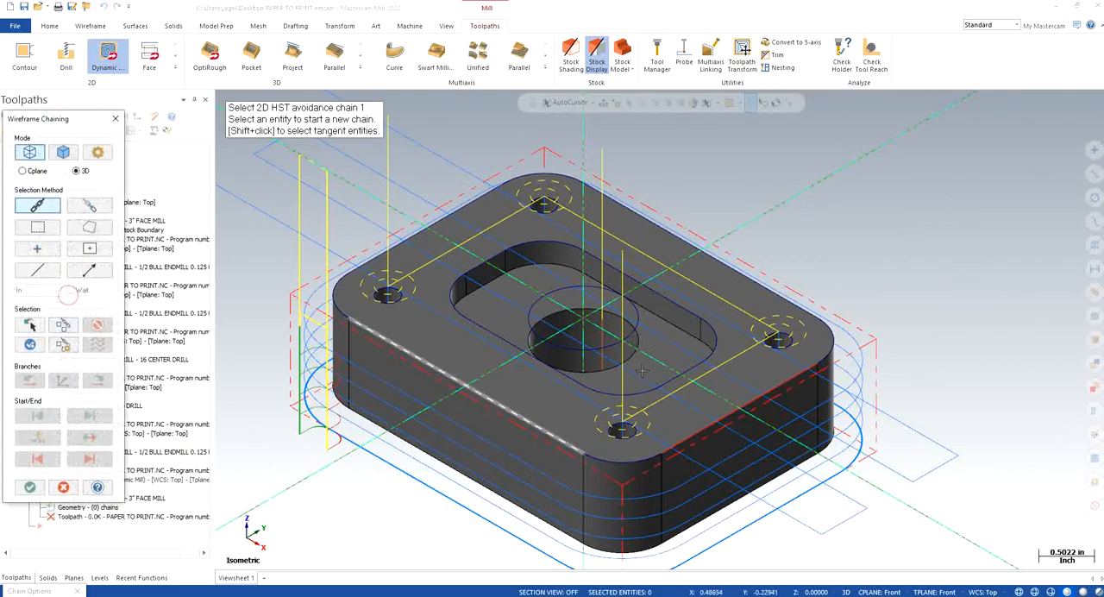
left_click(638, 325)
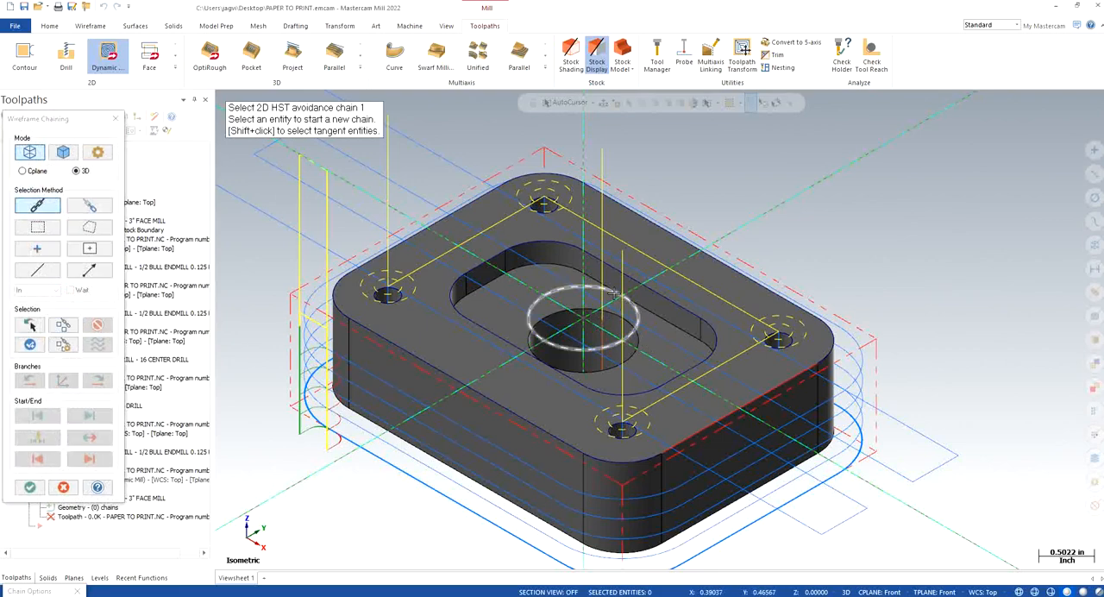
left_click(29, 488)
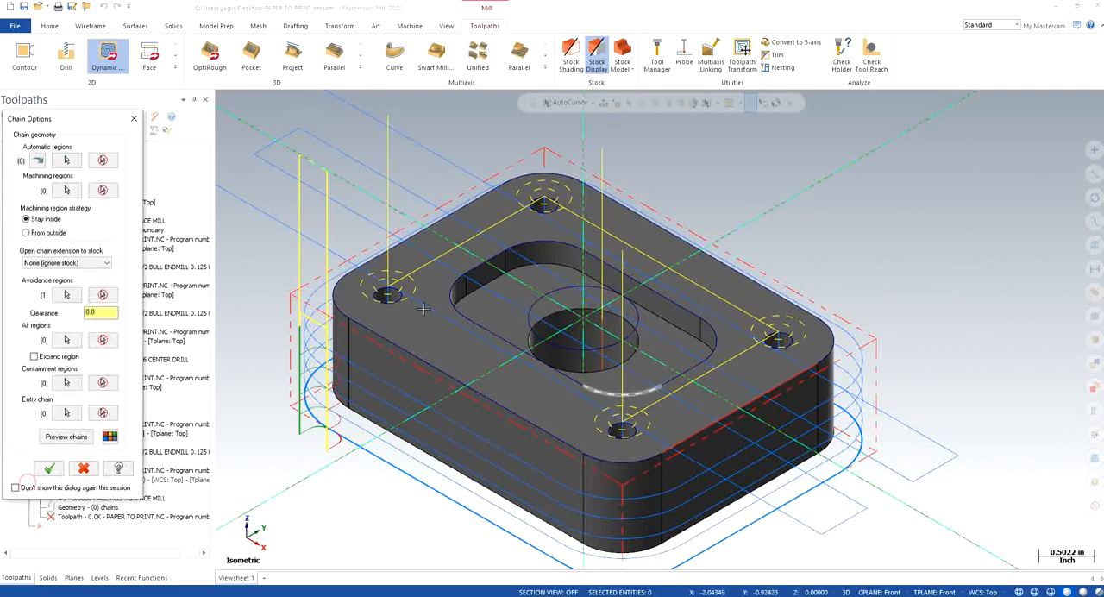
left_click(79, 437)
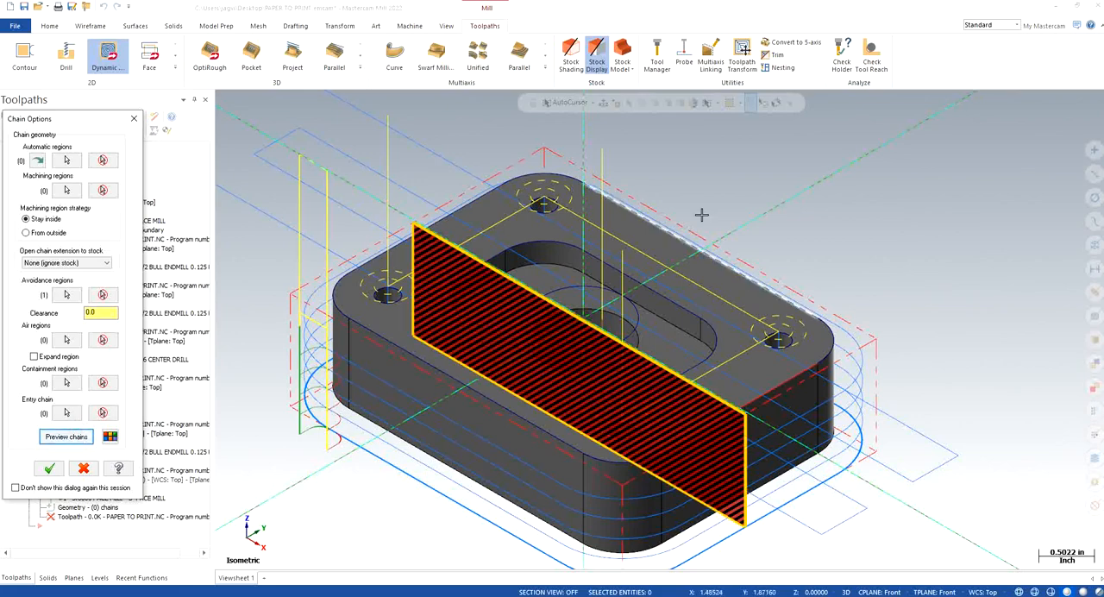
Step: Try the same central circle as the Dynamic Mill machining region and preview the chains
left_click(62, 190)
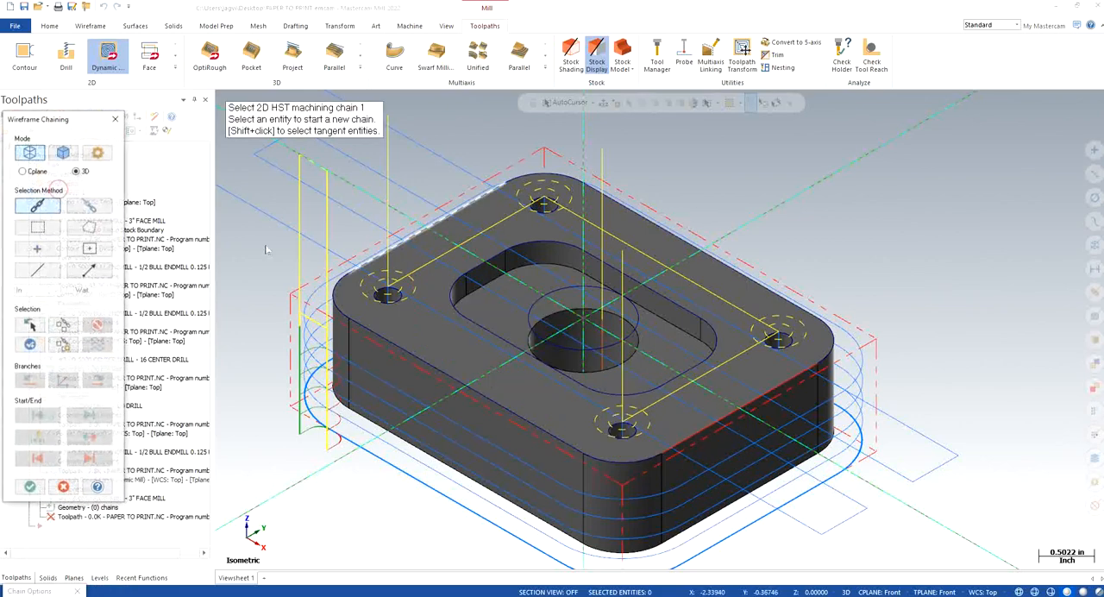
left_click(632, 306)
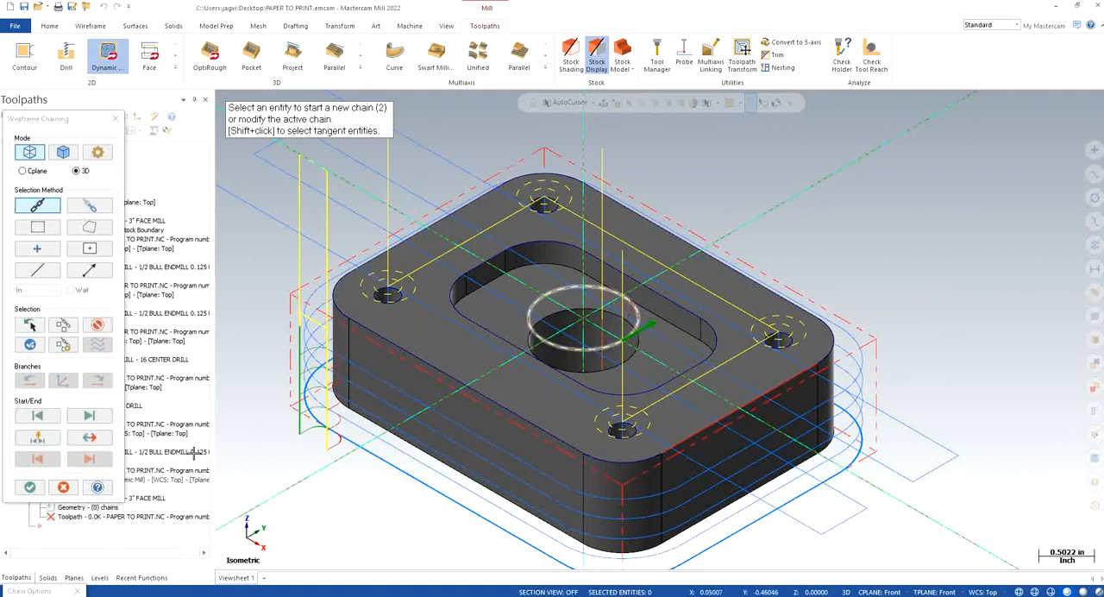
left_click(30, 487)
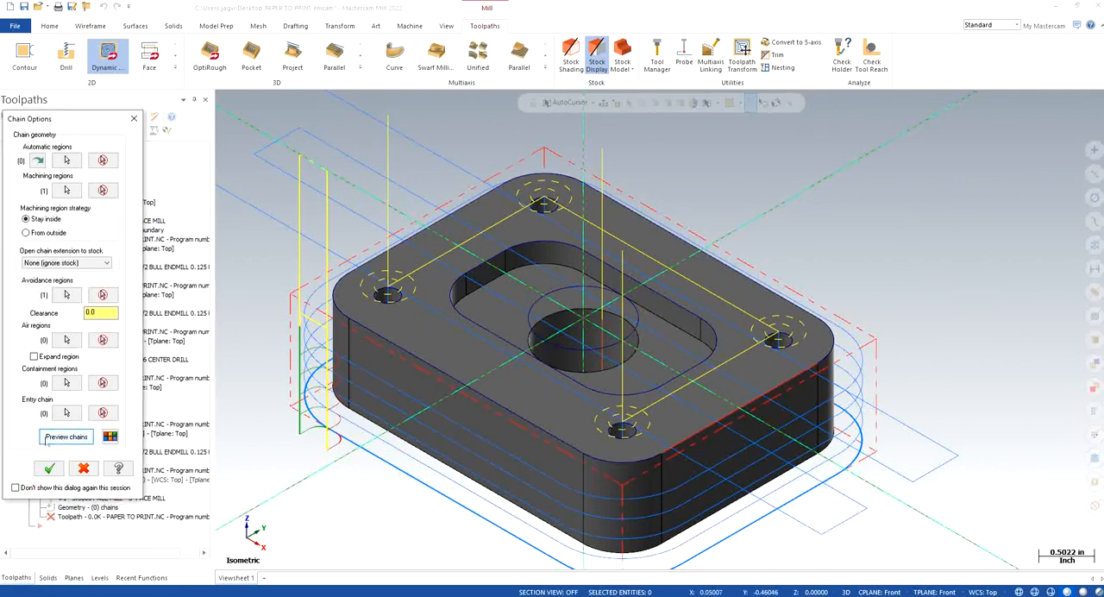
left_click(52, 438)
left_click(593, 326)
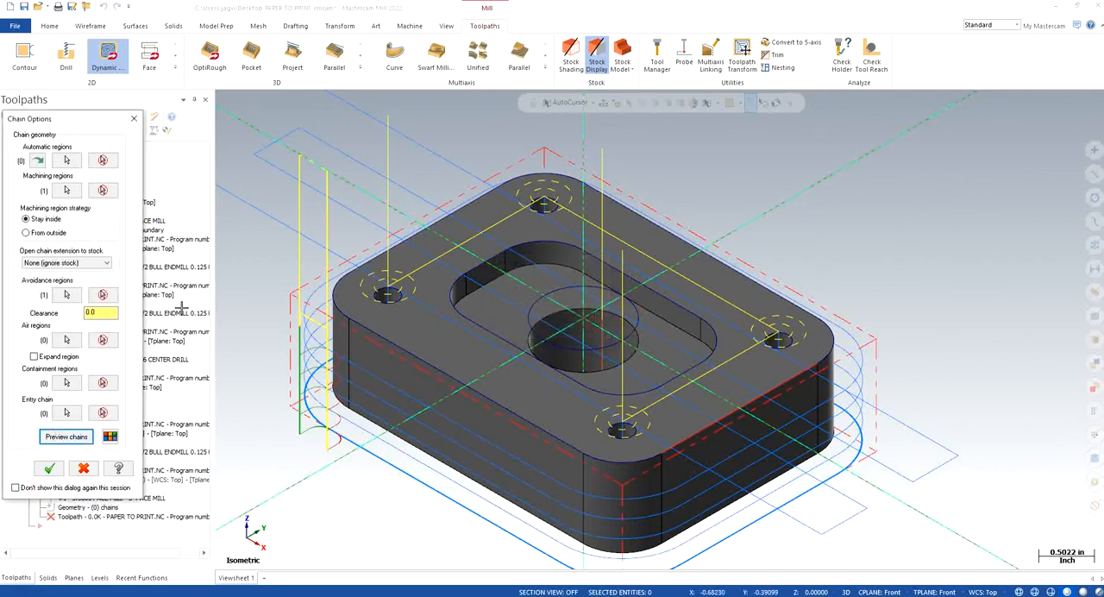
Step: Try replacing the avoidance region with an air region chained around the rounded pocket outline, and preview the chains
left_click(101, 294)
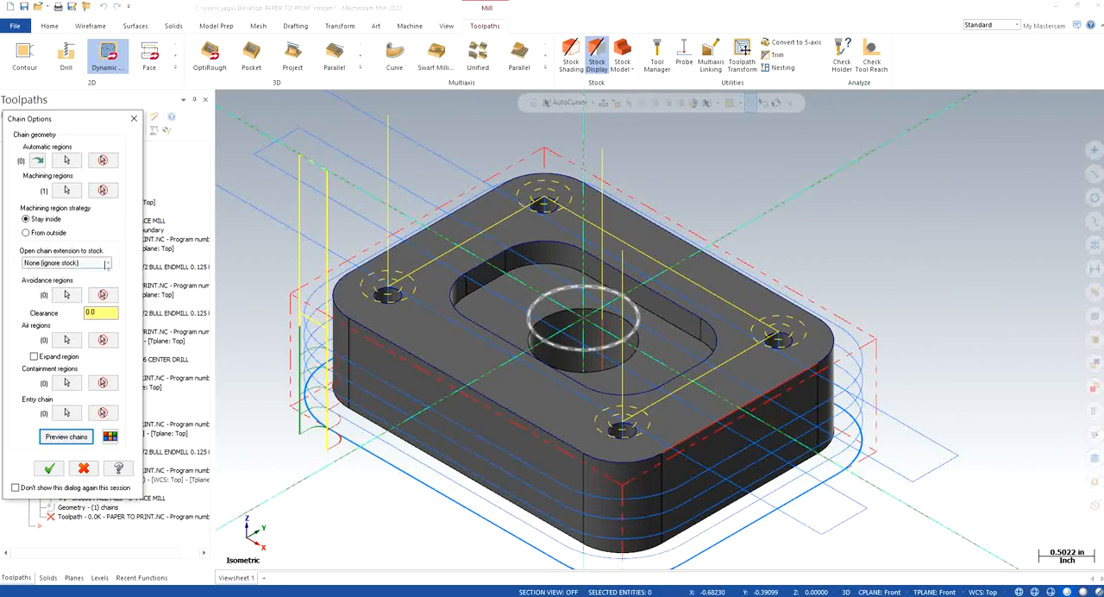
left_click(66, 339)
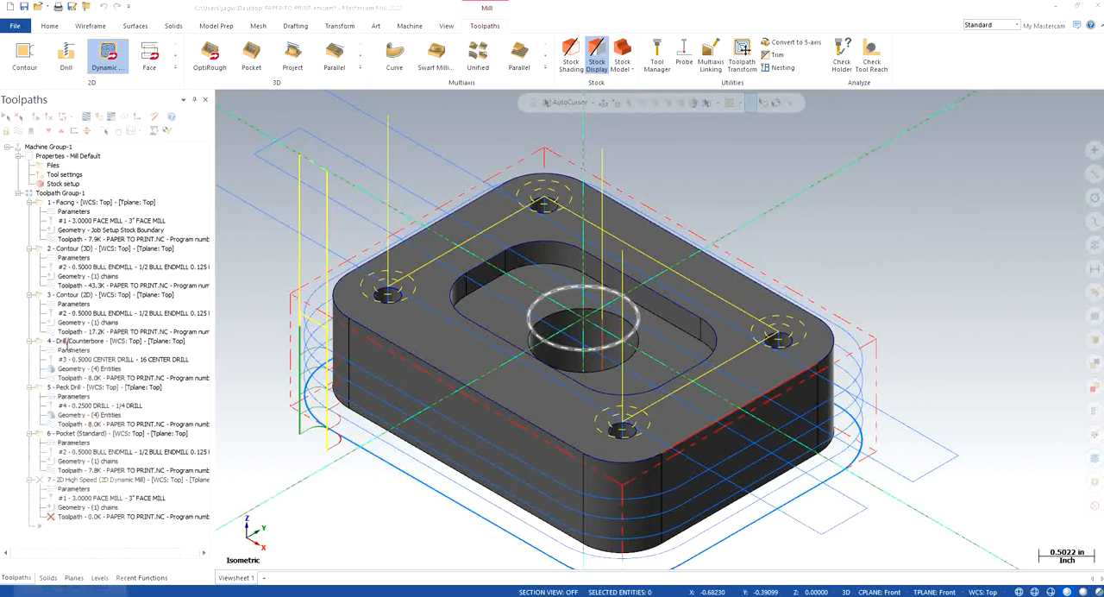
left_click(583, 250)
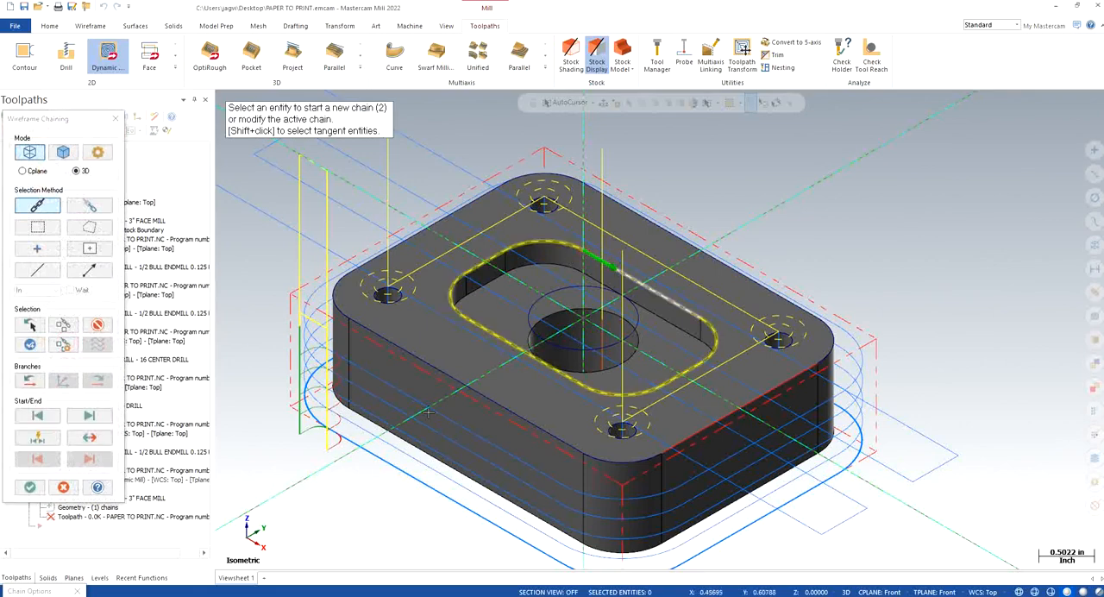
left_click(29, 486)
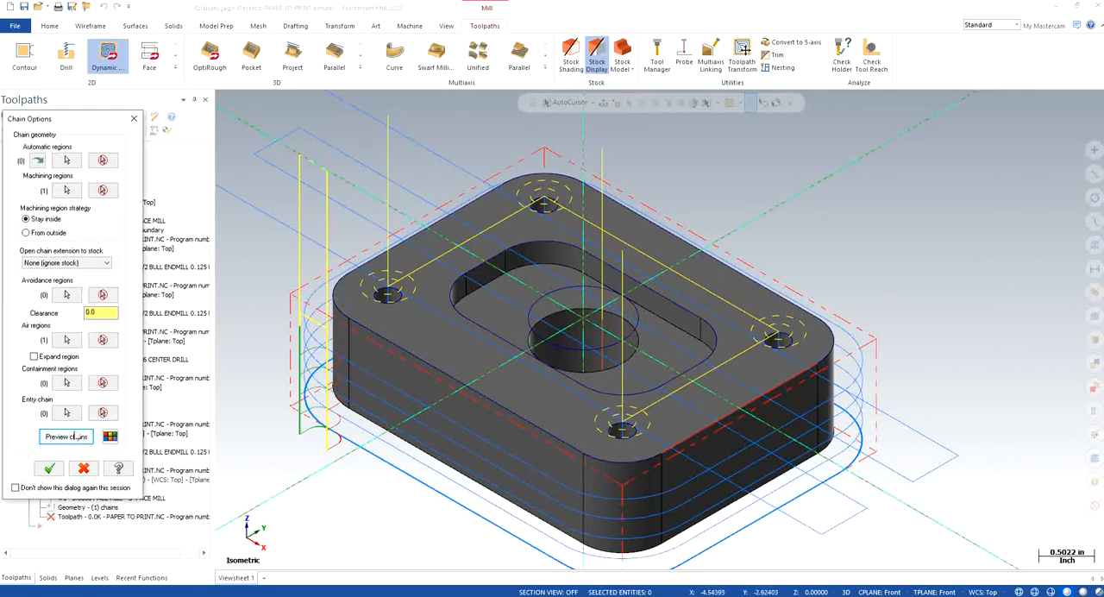
left_click(66, 436)
left_click(582, 328)
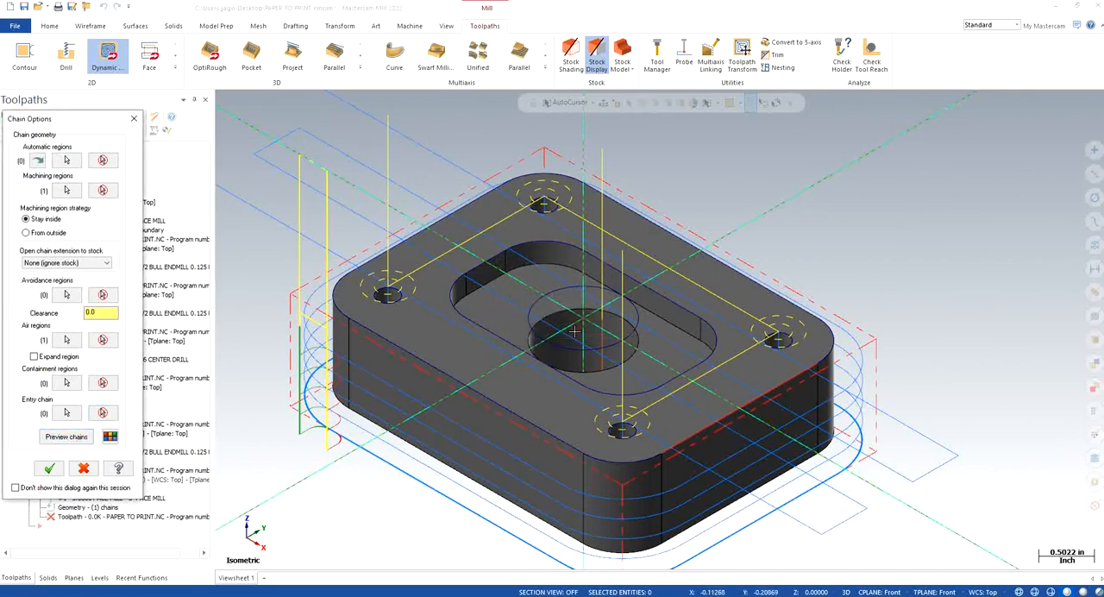
Step: Try removing the air region, chaining the rounded pocket outline as avoidance region instead, and preview the chains
left_click(102, 341)
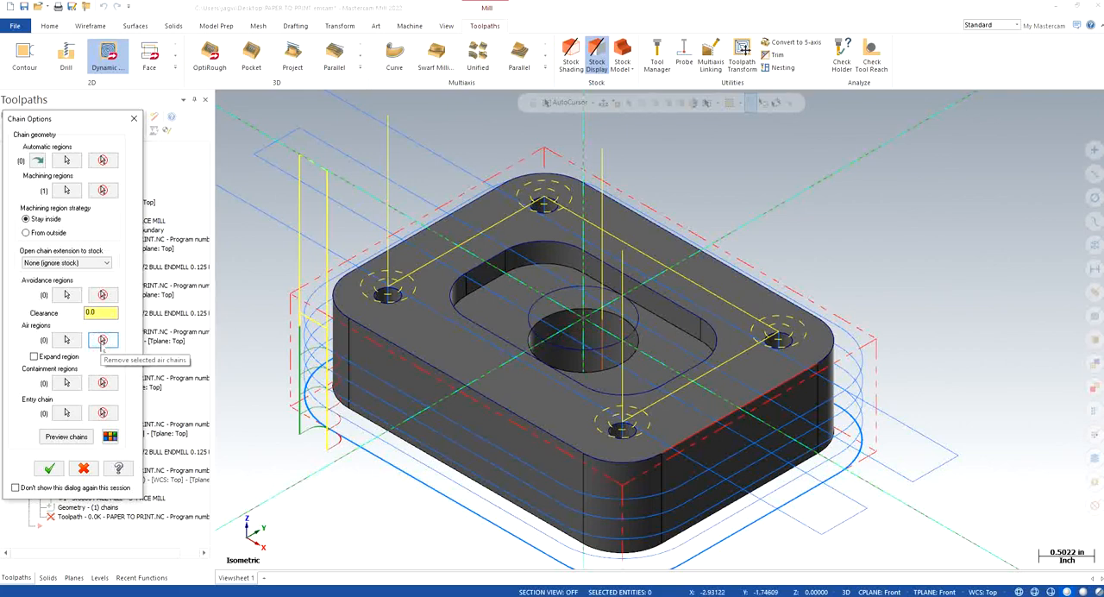
left_click(67, 294)
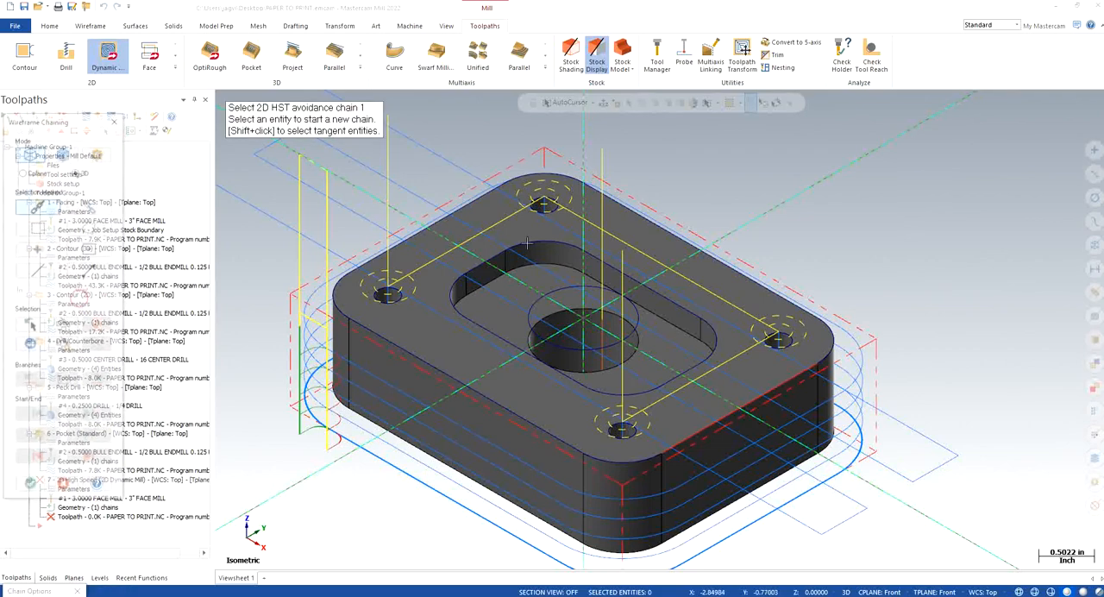
left_click(617, 267)
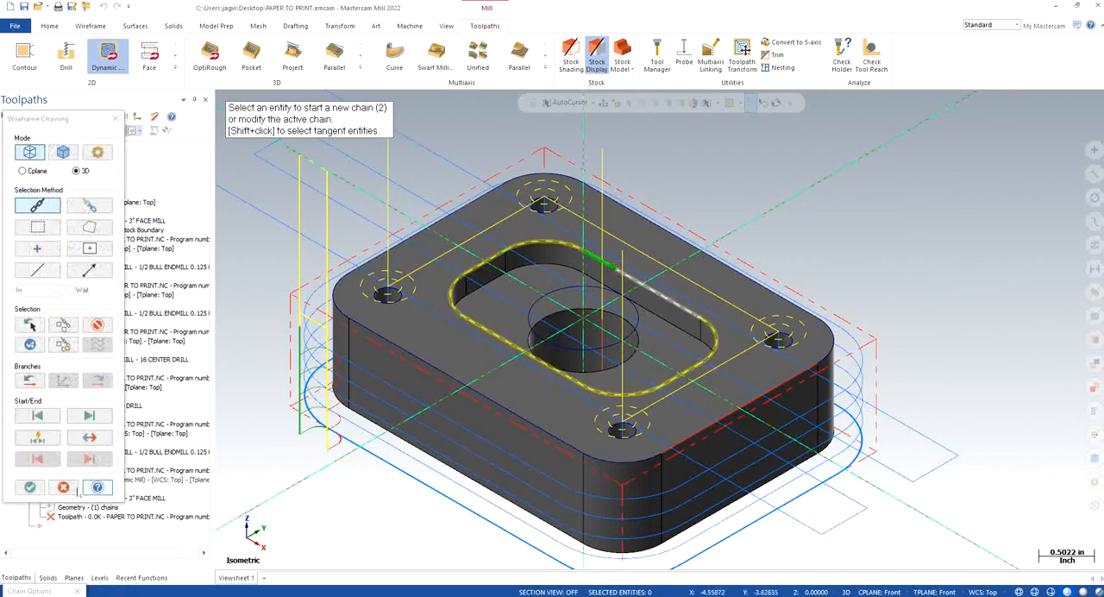
left_click(29, 487)
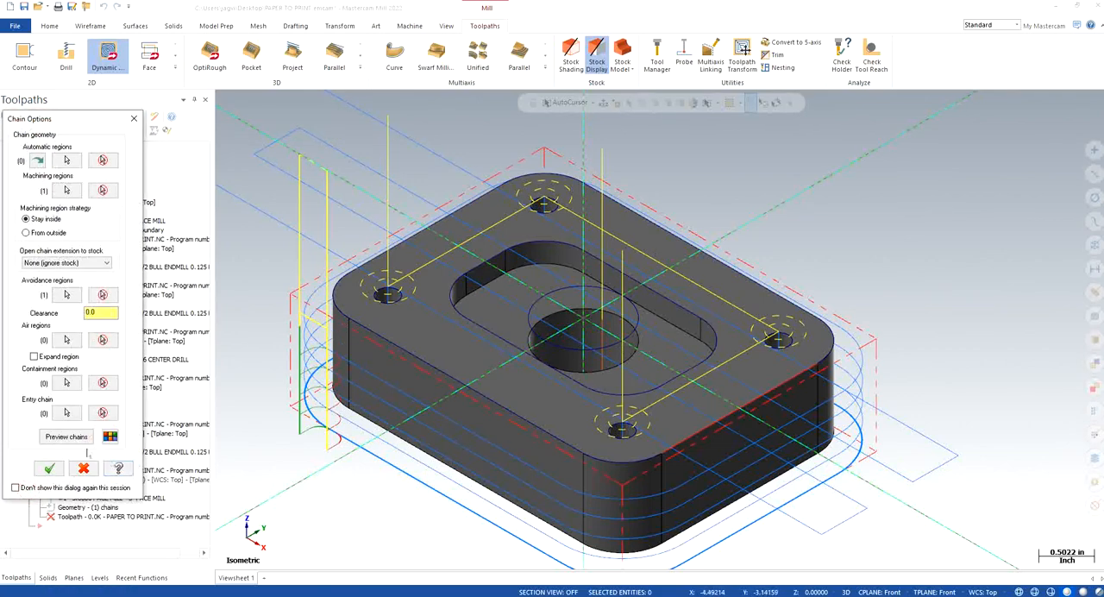
left_click(66, 436)
left_click(582, 328)
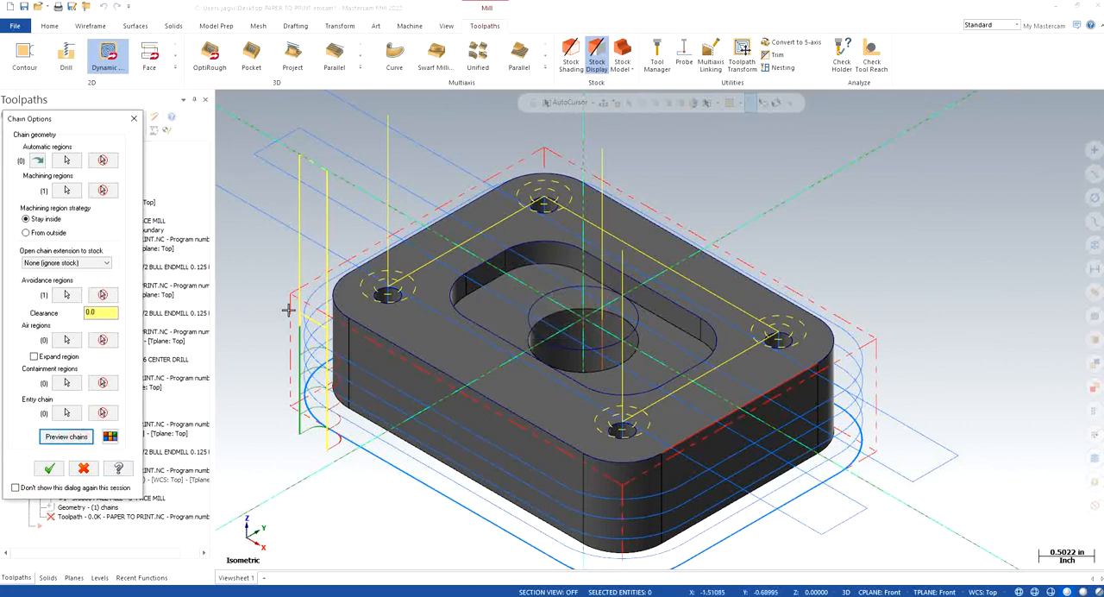
Step: Preview the Dynamic Mill chains without a machining region, cancel and discard the operation, and restore the isometric view
left_click(103, 189)
left_click(48, 436)
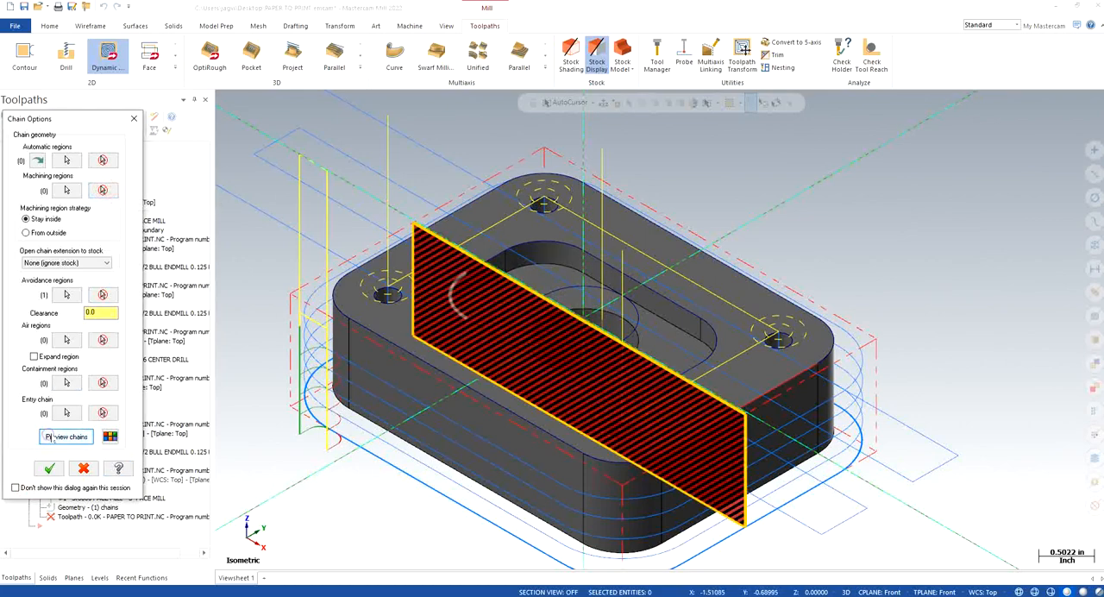
mouse_move(601, 231)
middle_mouse_down()
mouse_move(508, 268)
mouse_move(247, 178)
middle_mouse_up()
left_click(134, 119)
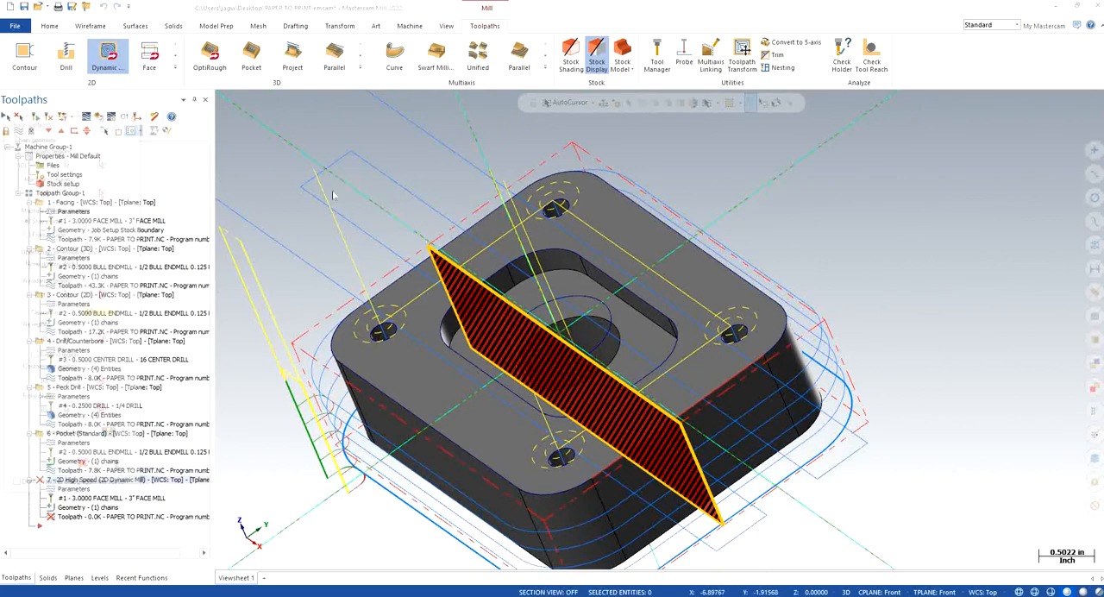
left_click(639, 334)
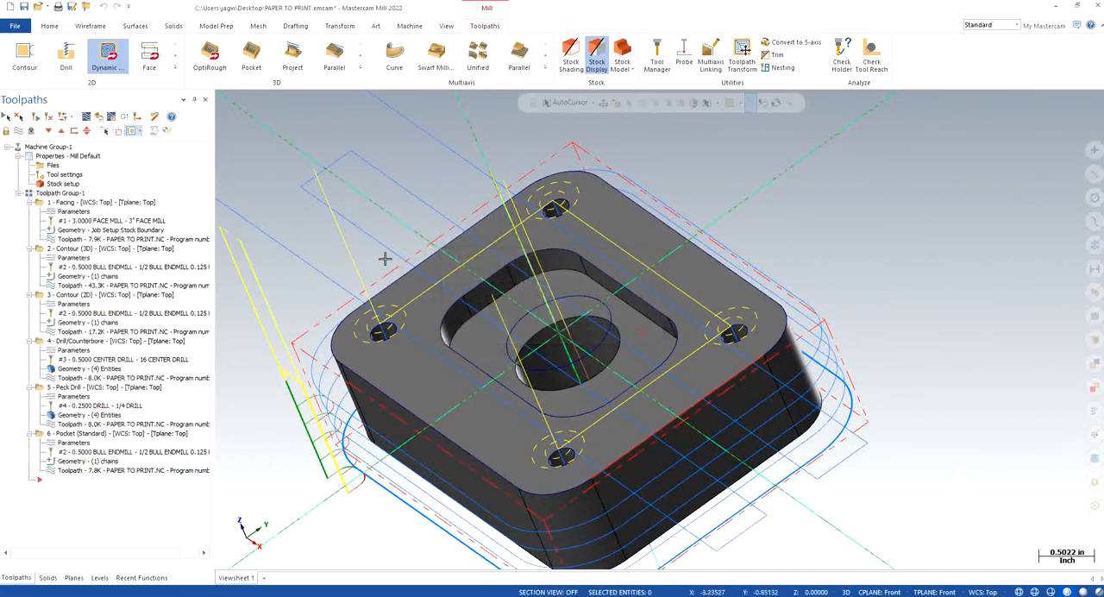
right_click(322, 233)
left_click(375, 336)
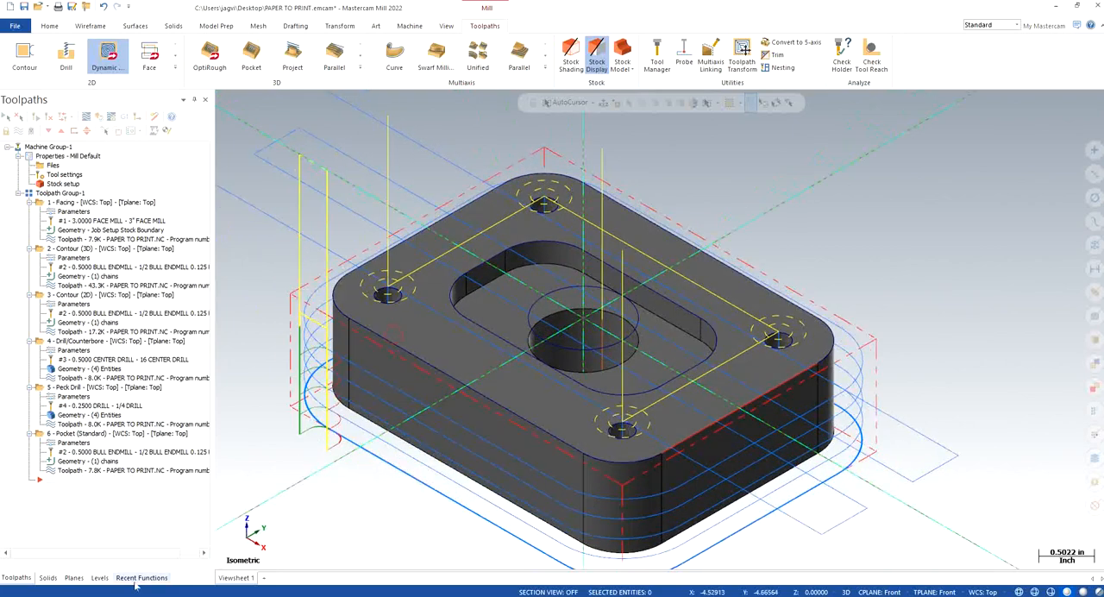
Step: Set Top as the active construction and tool plane, keeping the isometric view
left_click(75, 576)
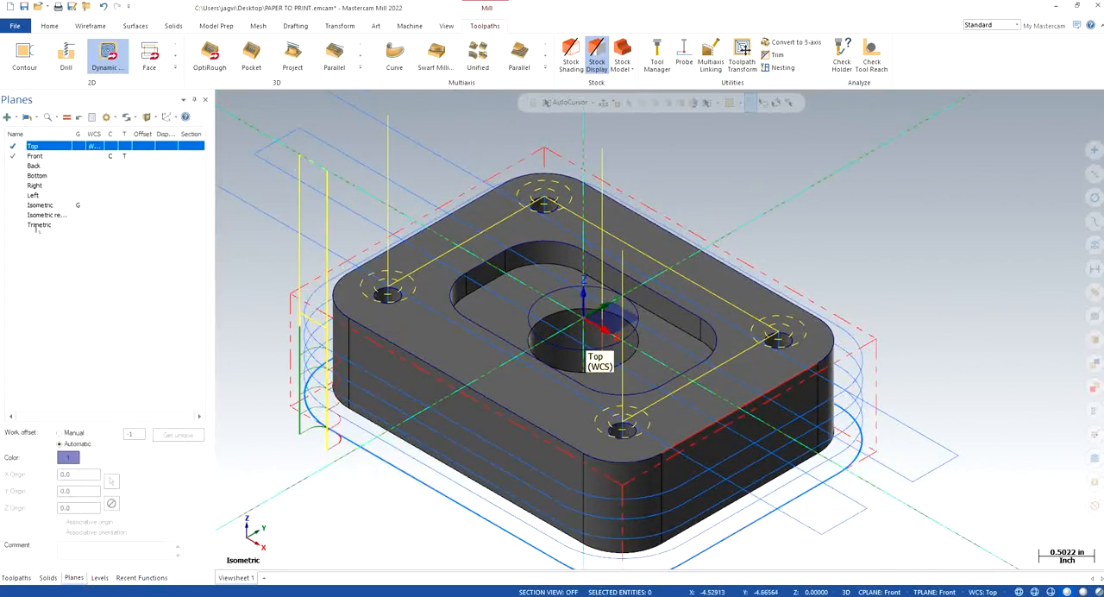
left_click(112, 148)
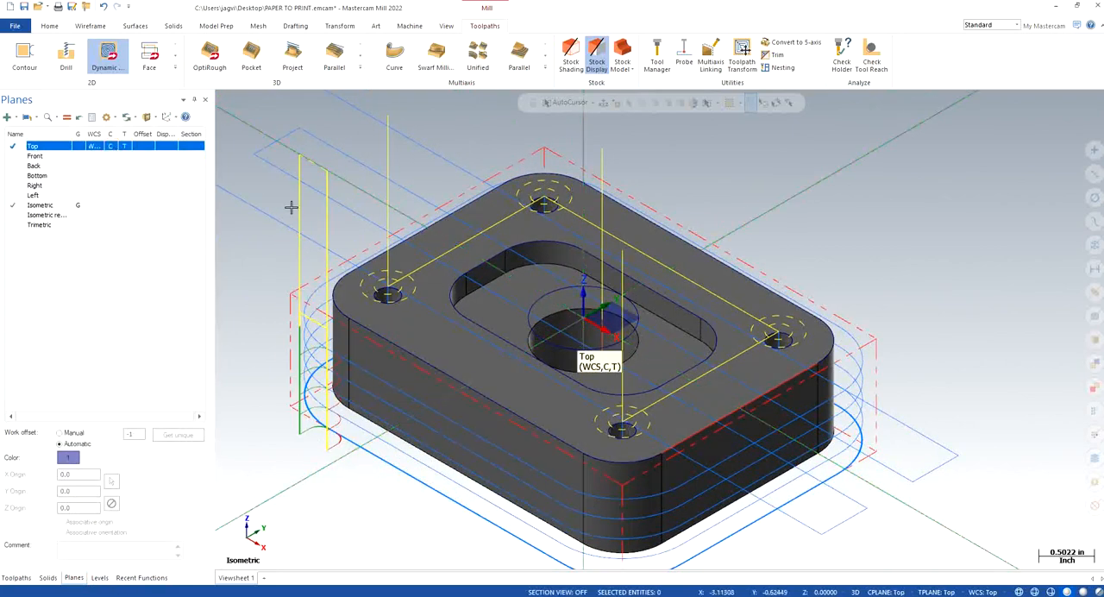
right_click(298, 170)
left_click(352, 275)
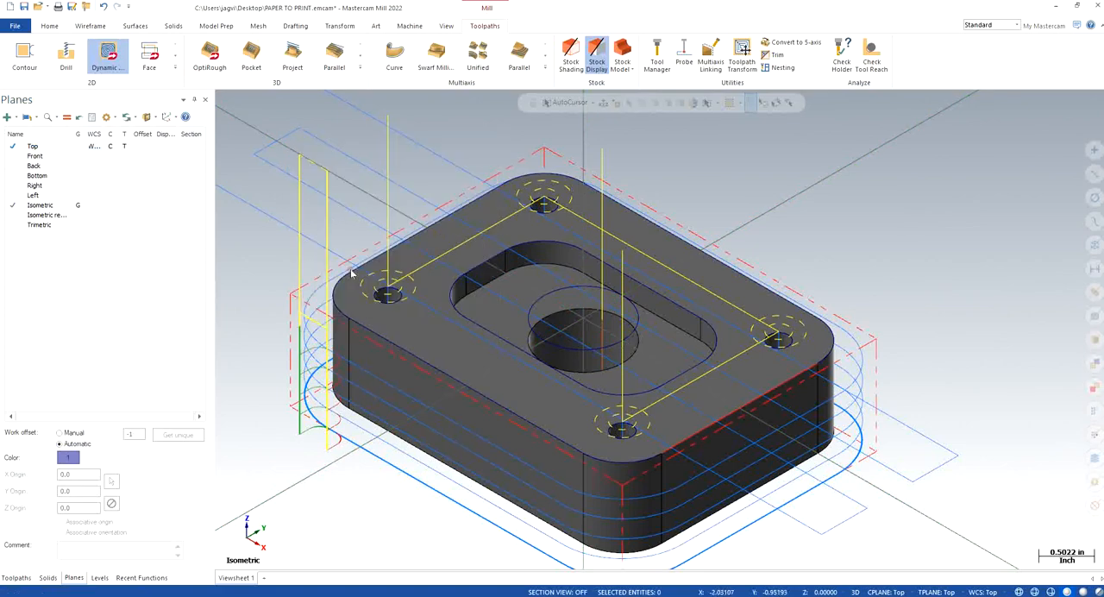
Step: Start a Dynamic Mill operation, chain the central wireframe circle as its machining region, and preview the chains
left_click(15, 577)
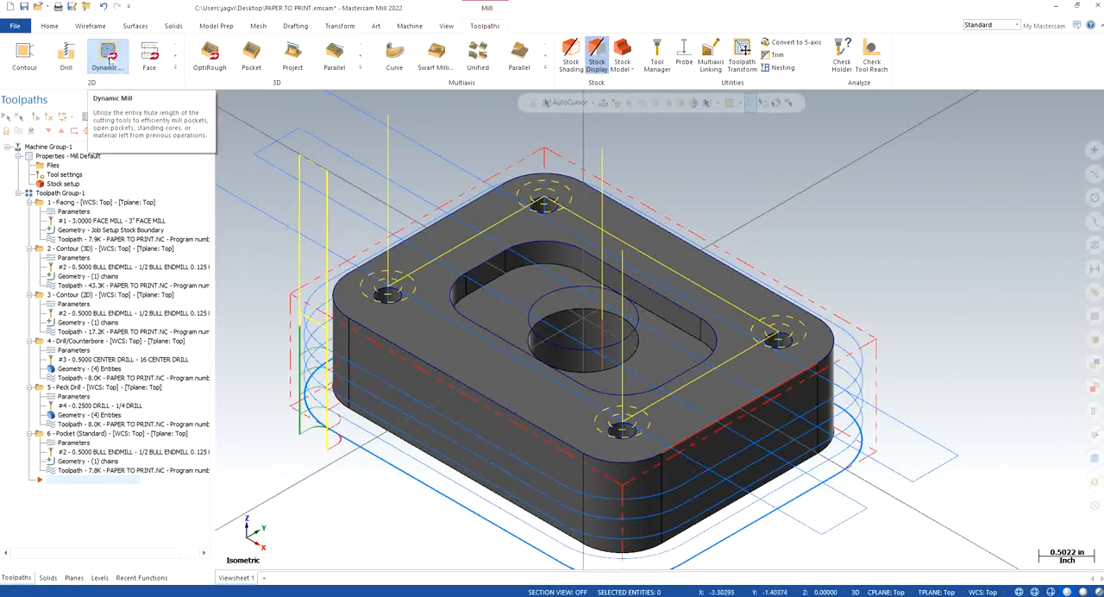
left_click(107, 57)
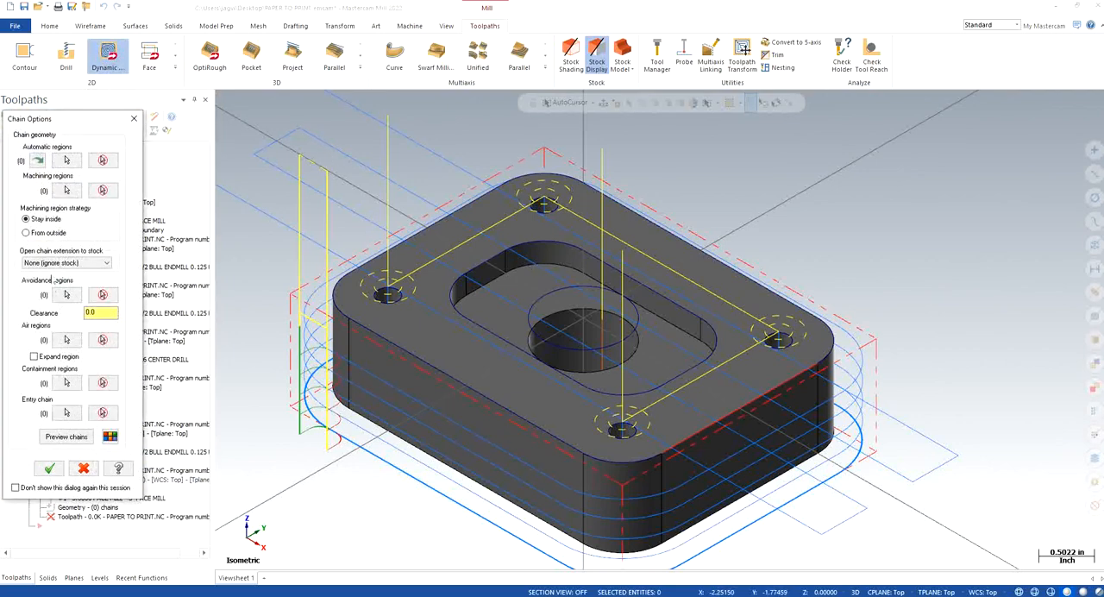
left_click(66, 189)
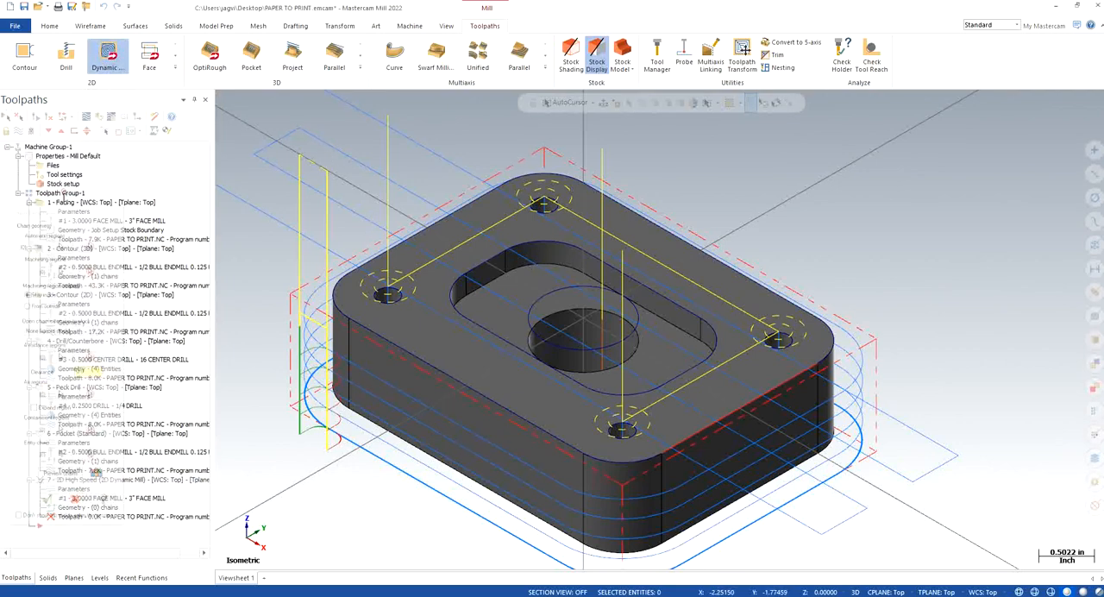
left_click(642, 323)
left_click(29, 487)
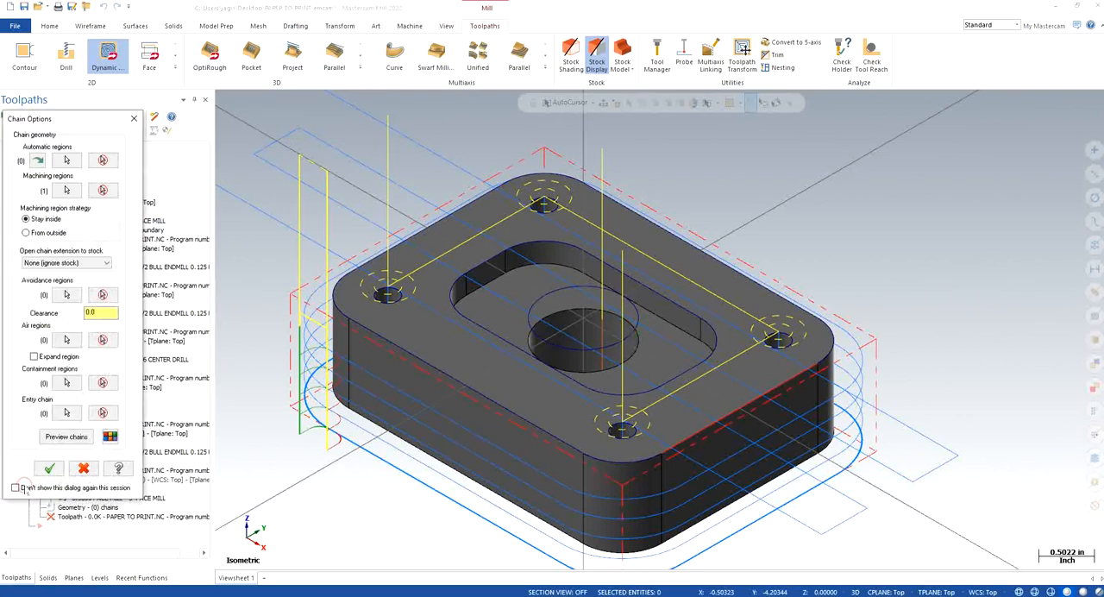
left_click(62, 438)
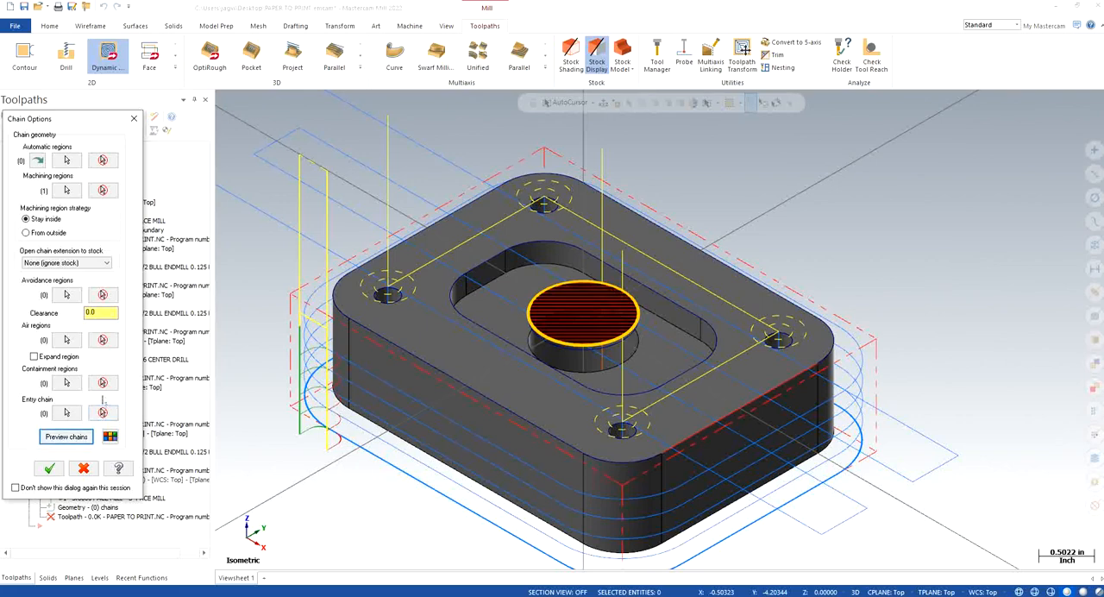
Step: Try replacing the machining region chain with the solid edge loop of the central hole
left_click(103, 190)
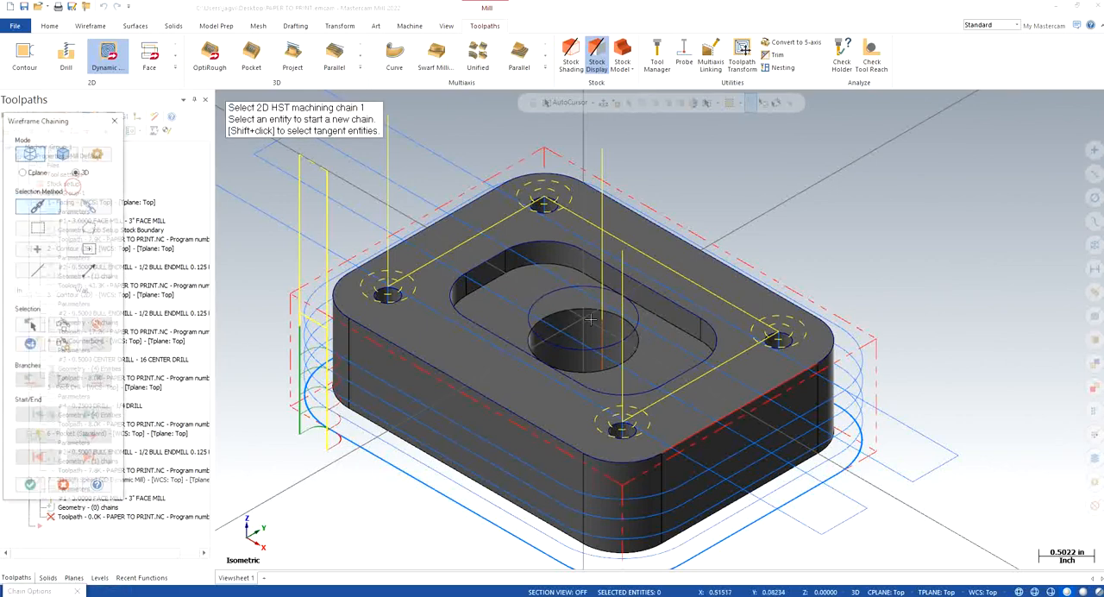
left_click(63, 152)
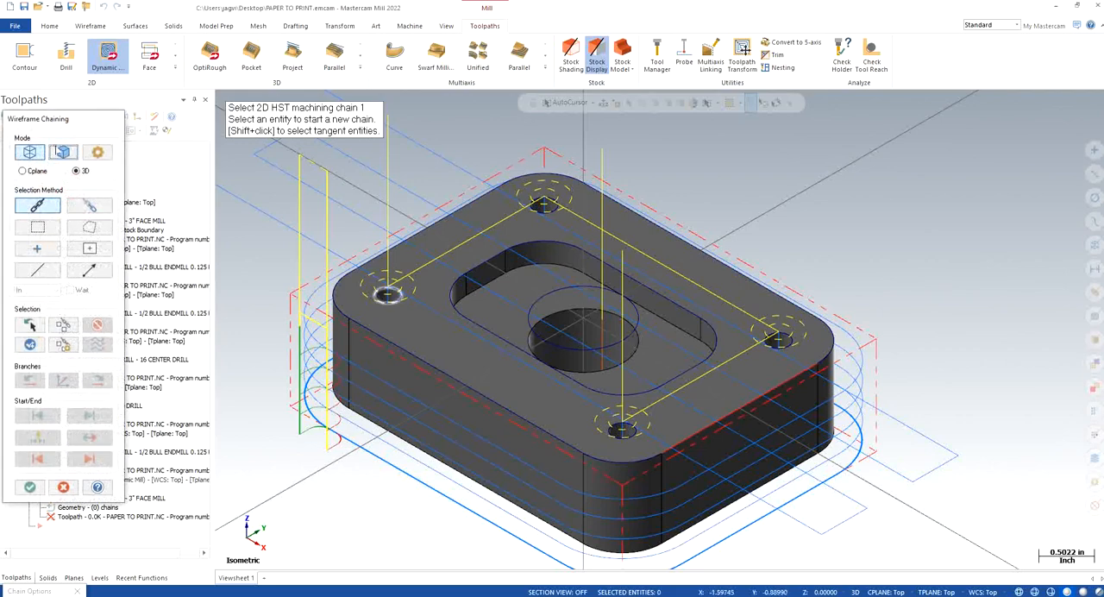
left_click(579, 315)
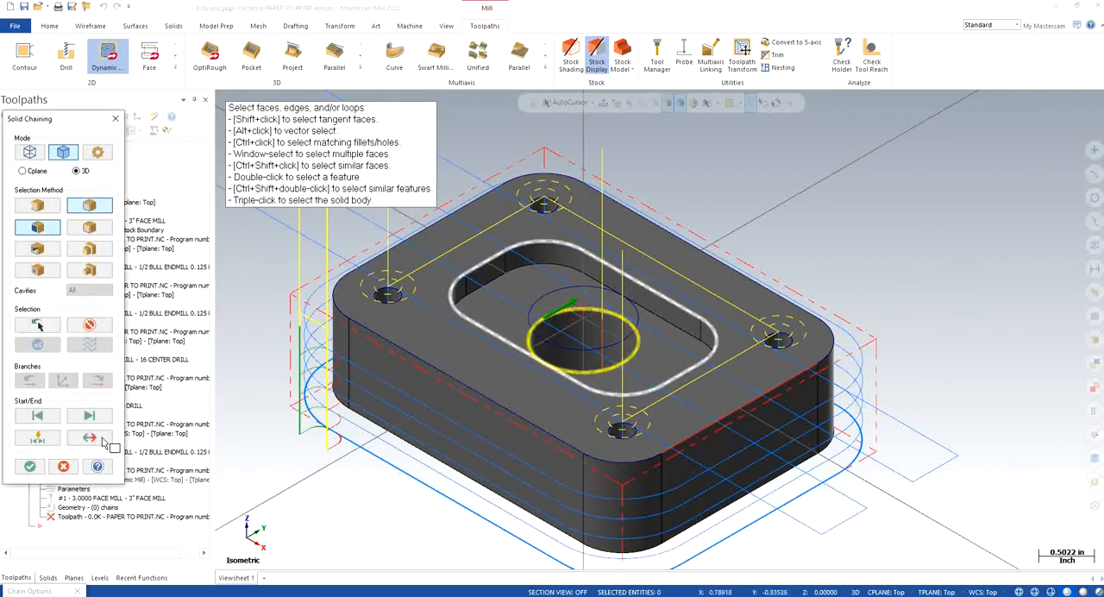
left_click(26, 465)
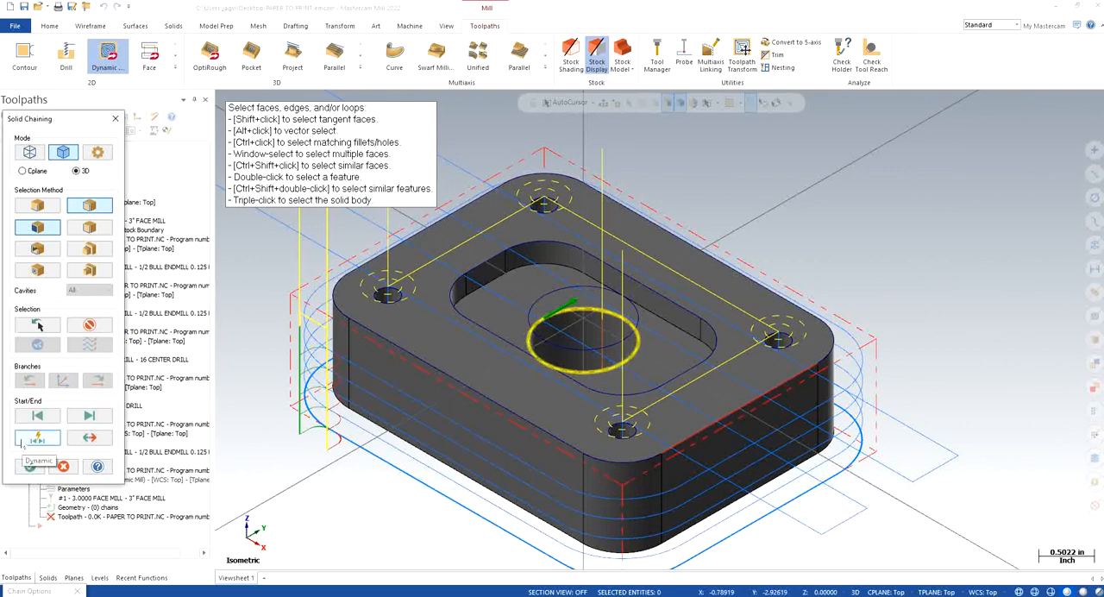
left_click(116, 118)
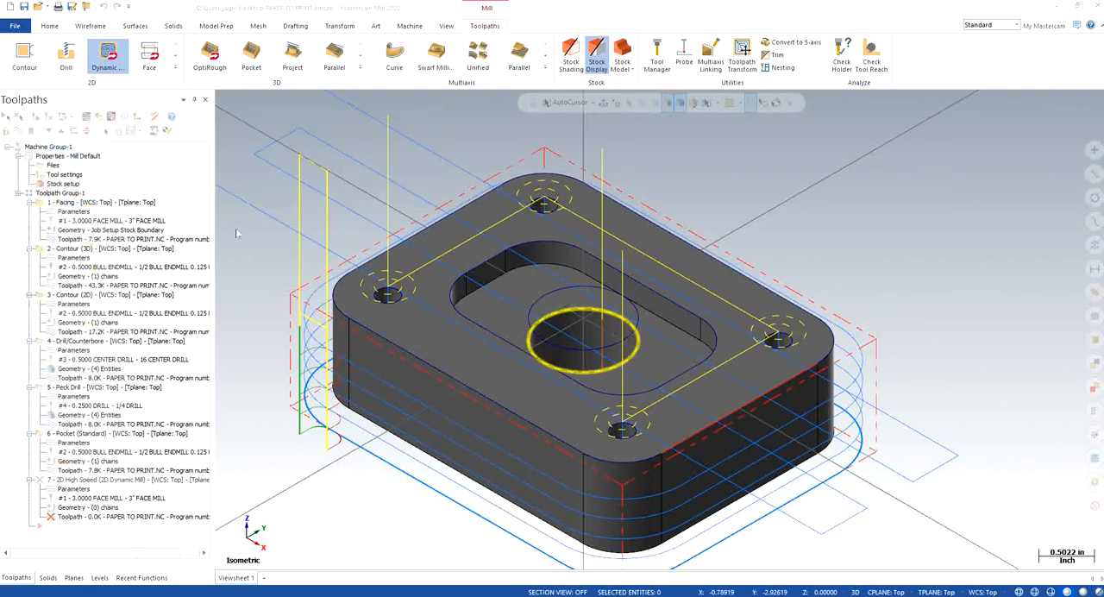
Step: Chain the central wireframe circle as the machining region again and accept the chain geometry
left_click(66, 190)
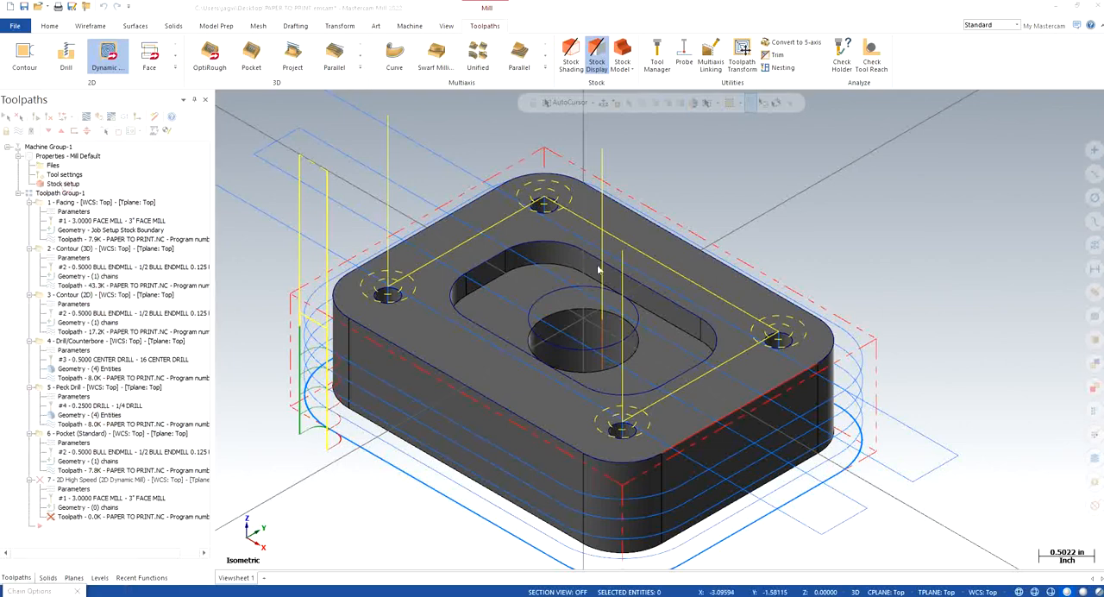
left_click(28, 153)
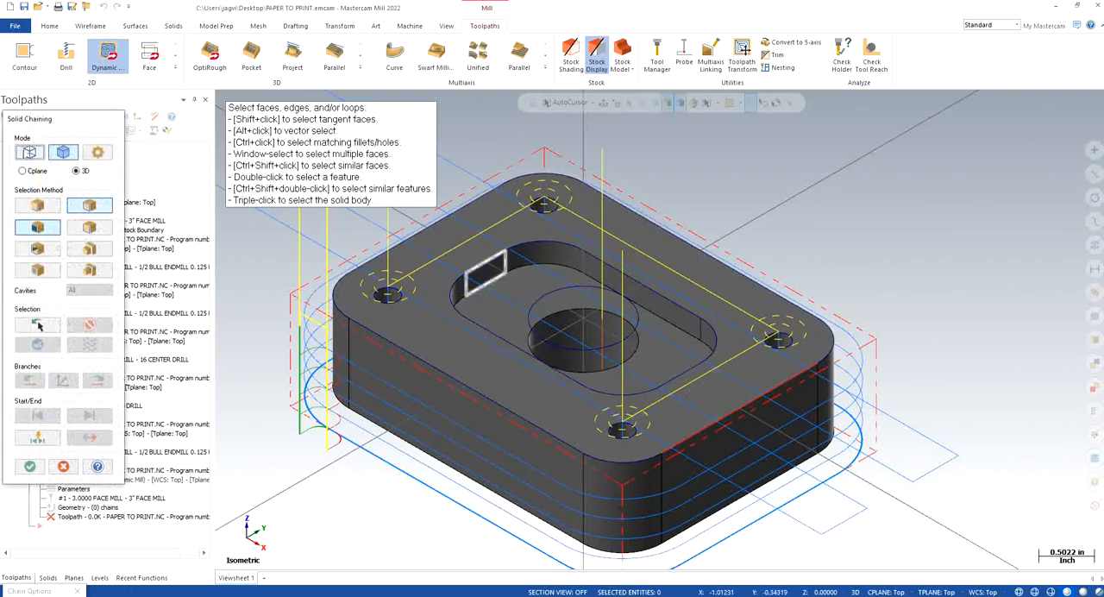
left_click(585, 292)
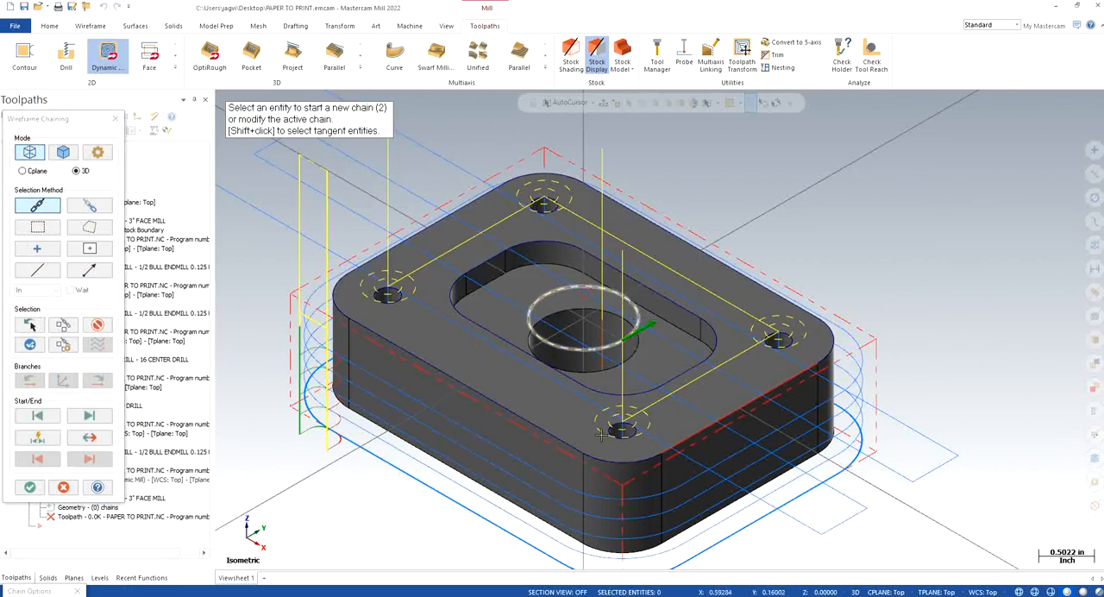
left_click(29, 488)
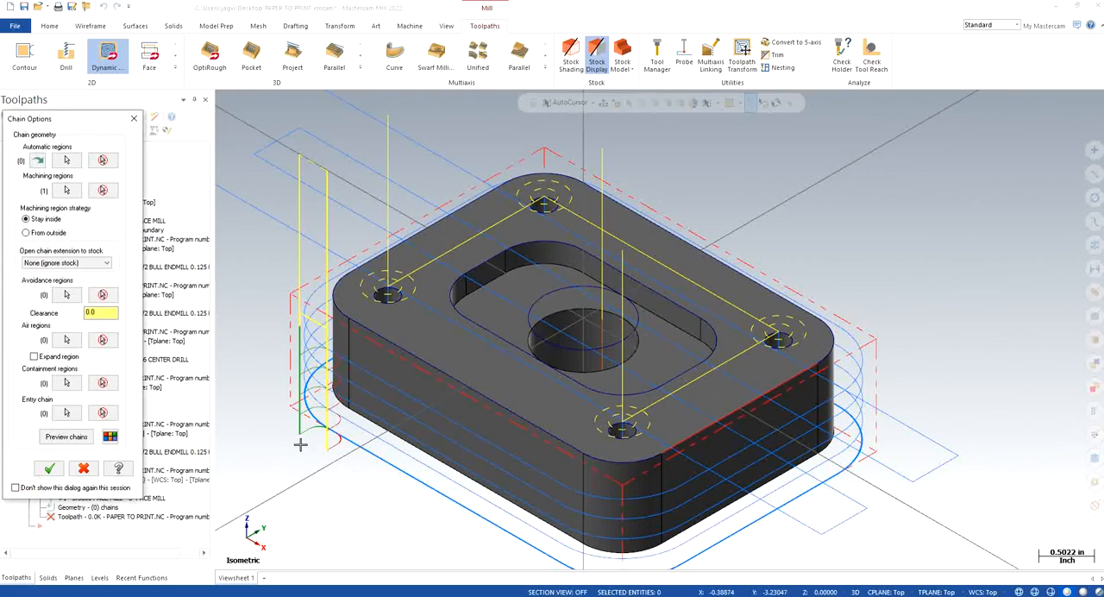
left_click(36, 466)
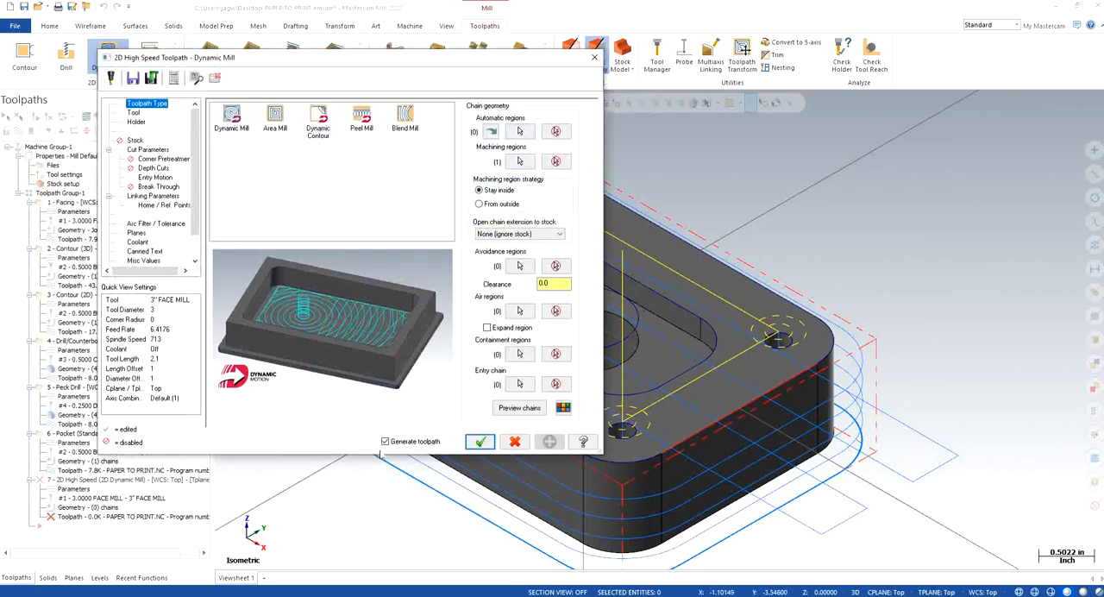
Step: Use the 1/2 bull endmill with 0.125 radius, leaving 0.01 stock on the walls and 0 on the floors
left_click(134, 112)
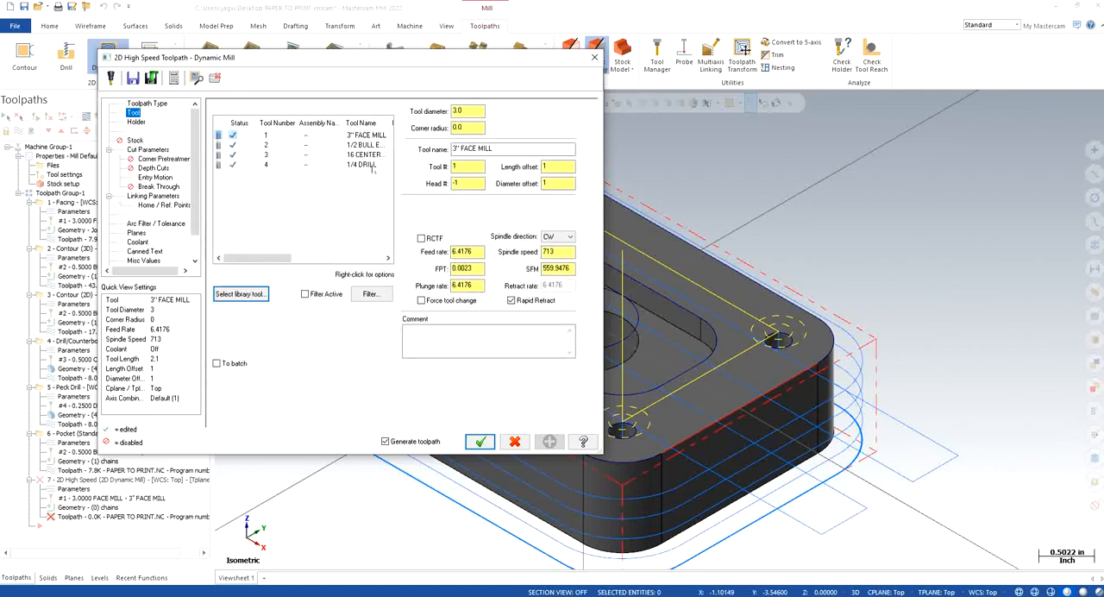
left_click(361, 146)
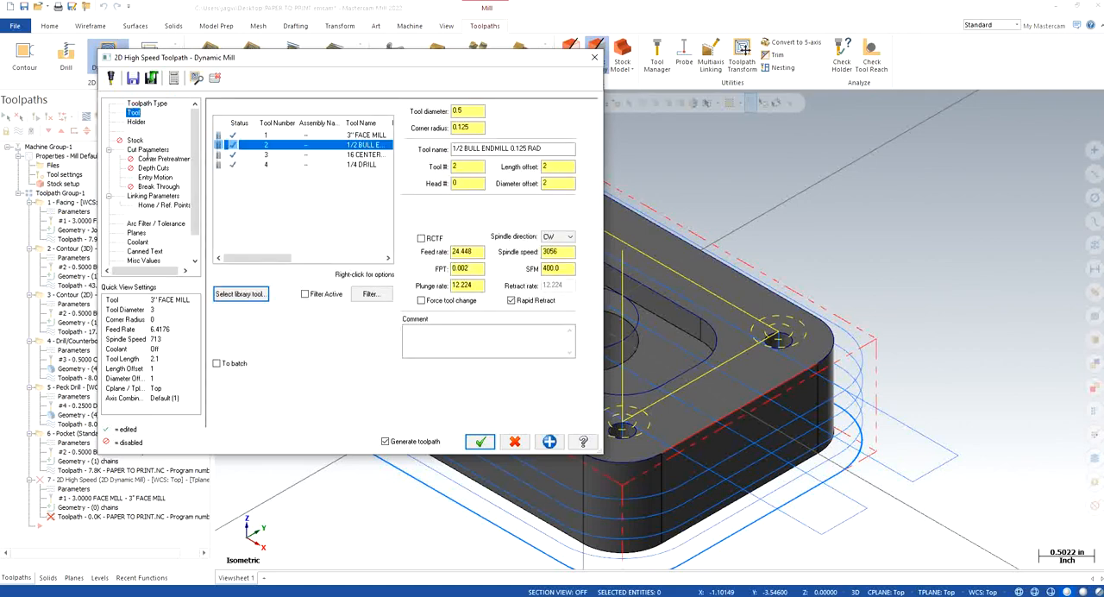
left_click(147, 150)
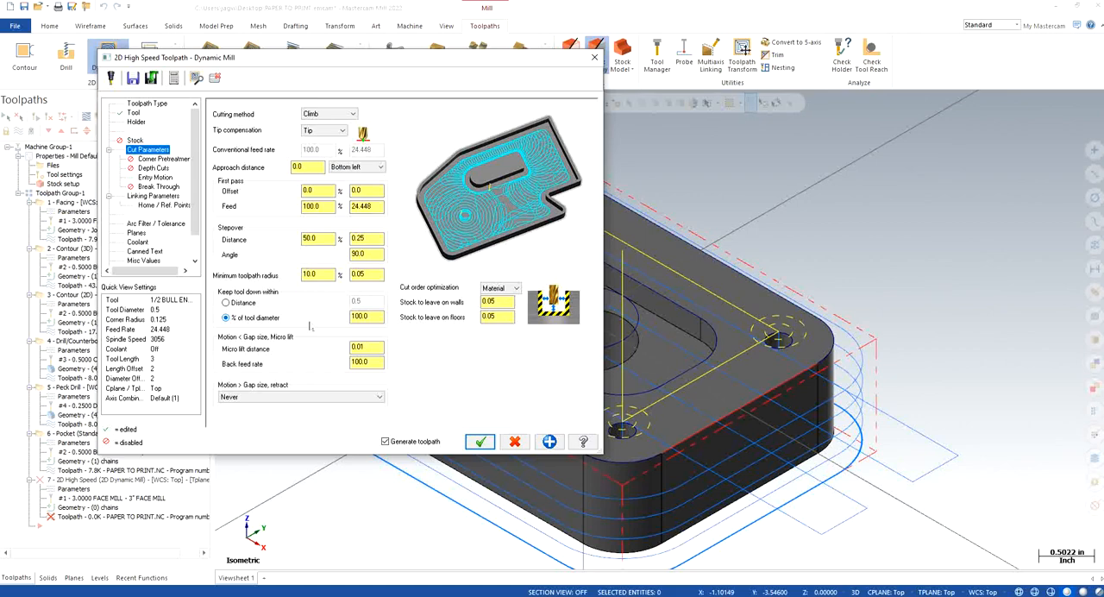
left_click(326, 238)
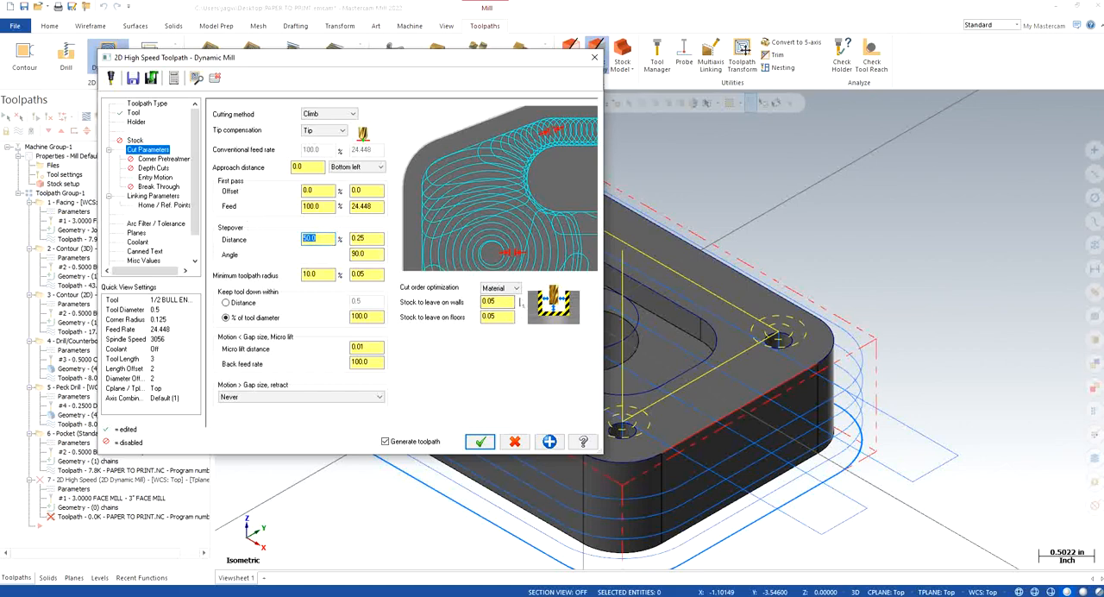
left_click(507, 300)
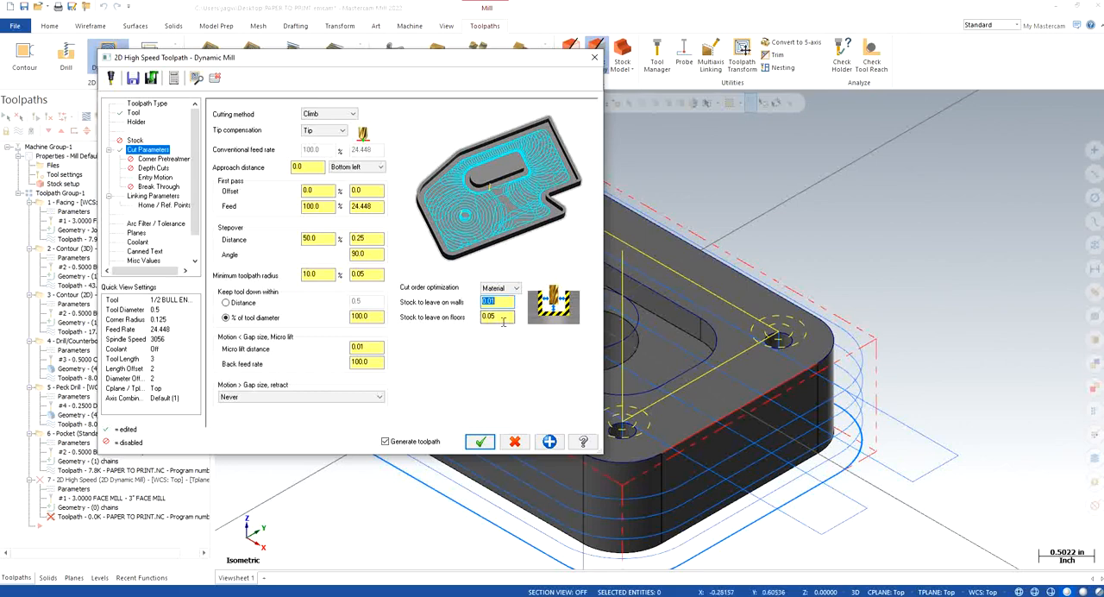
left_click(502, 317)
type("0.01")
left_click(159, 167)
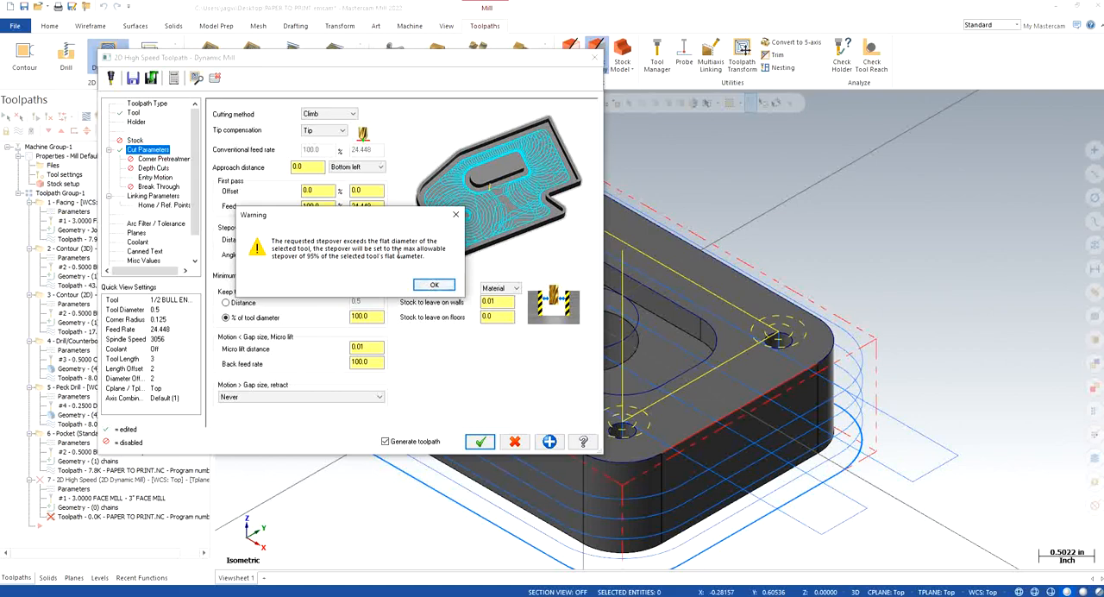
left_click(433, 284)
left_click(433, 284)
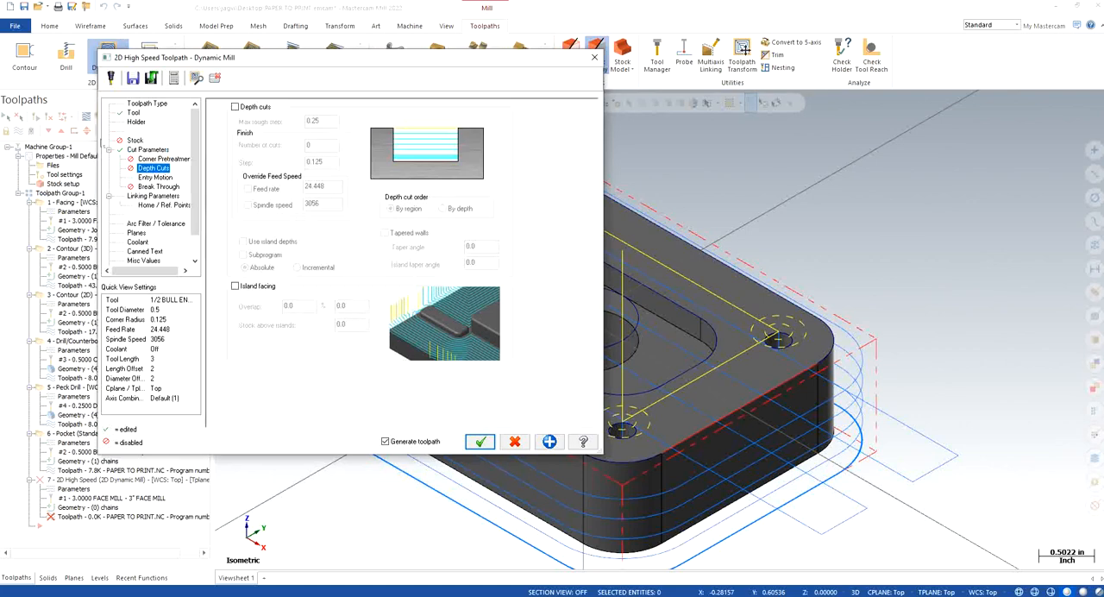
Step: Set the Dynamic Mill stepover distance to 25%
left_click(151, 150)
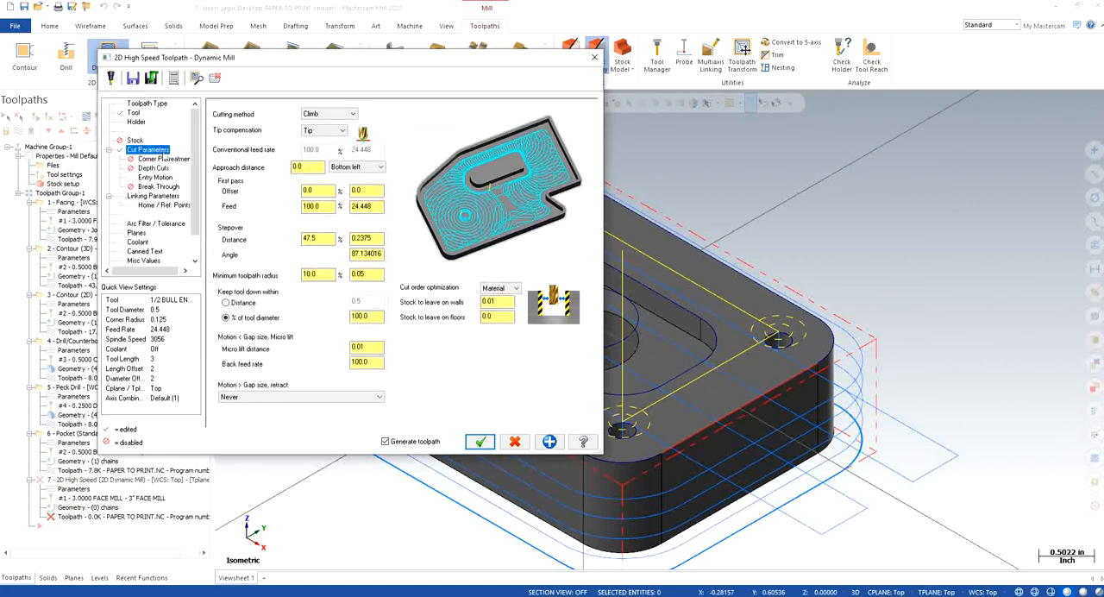
double_click(373, 317)
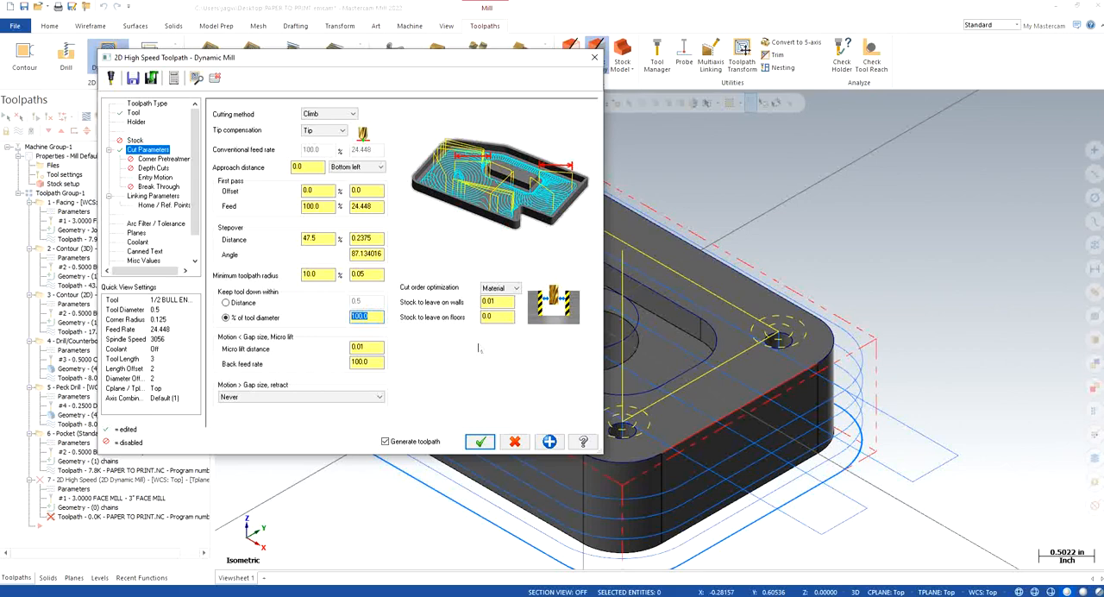
left_click(324, 239)
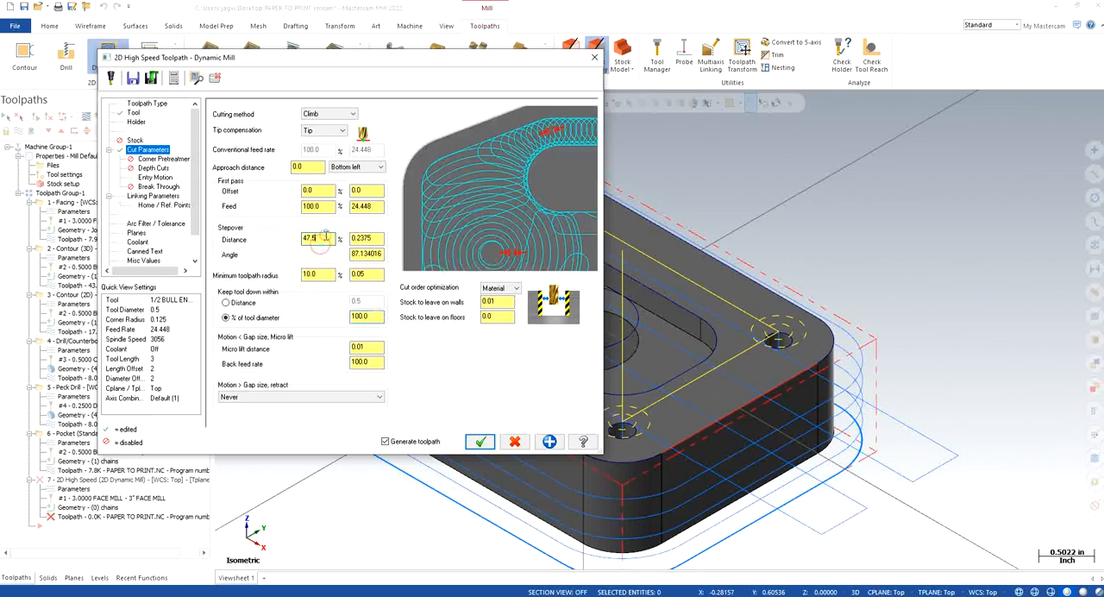
double_click(325, 237)
type("25")
key("Return")
Step: Enable depth cuts and break through for the central hole toolpath
left_click(156, 169)
left_click(158, 160)
left_click(149, 169)
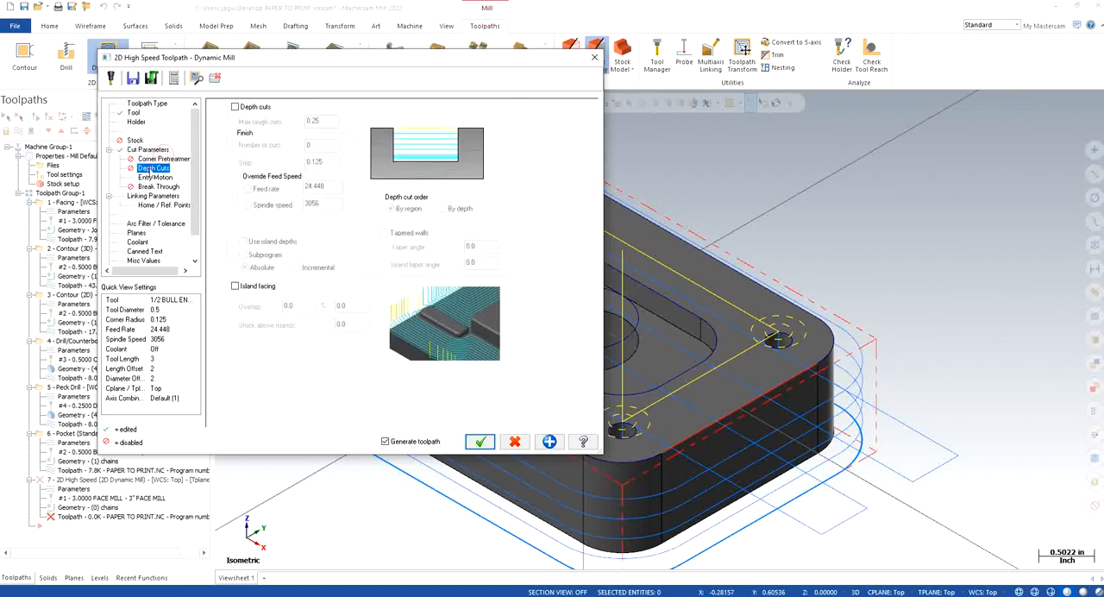
left_click(235, 106)
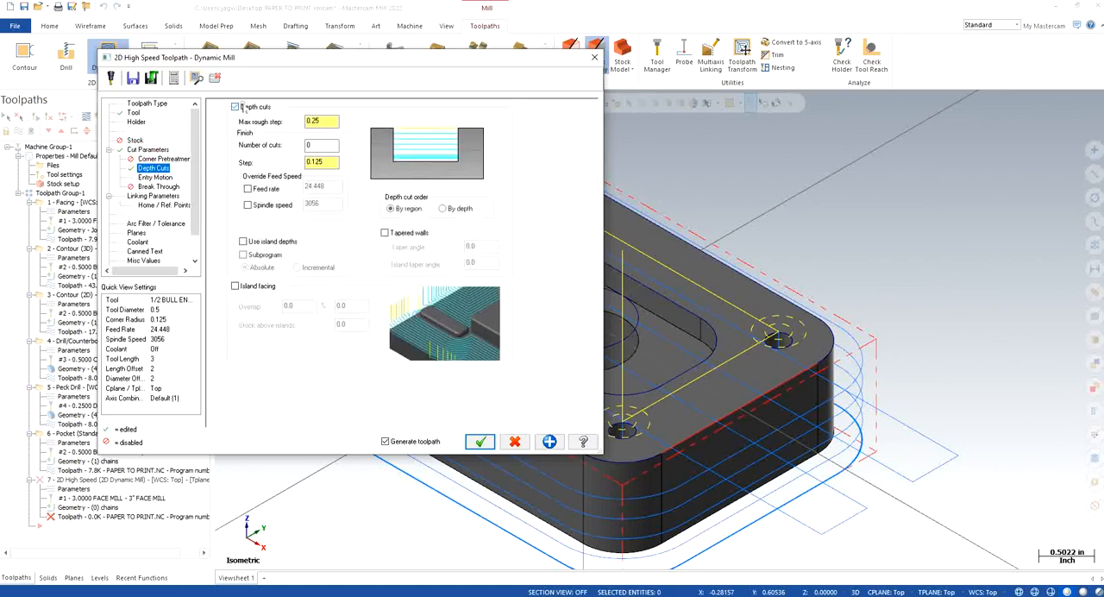
left_click(155, 186)
left_click(296, 140)
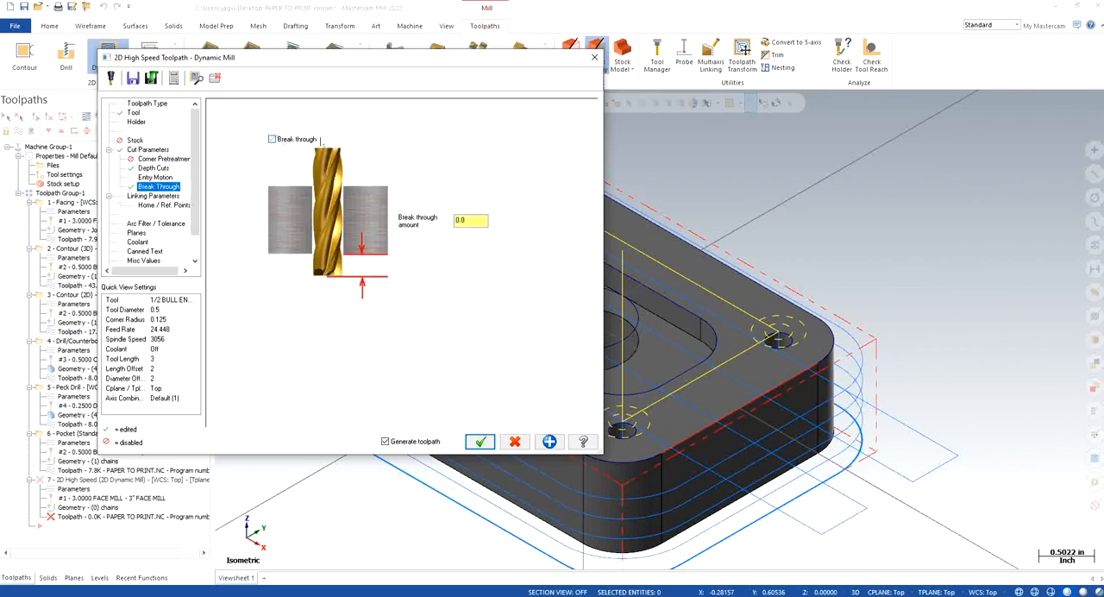
key("Tab")
Step: Set the absolute top of stock to 0 and the absolute depth to -1.0 by picking a point on the part's bottom edge
left_click(160, 198)
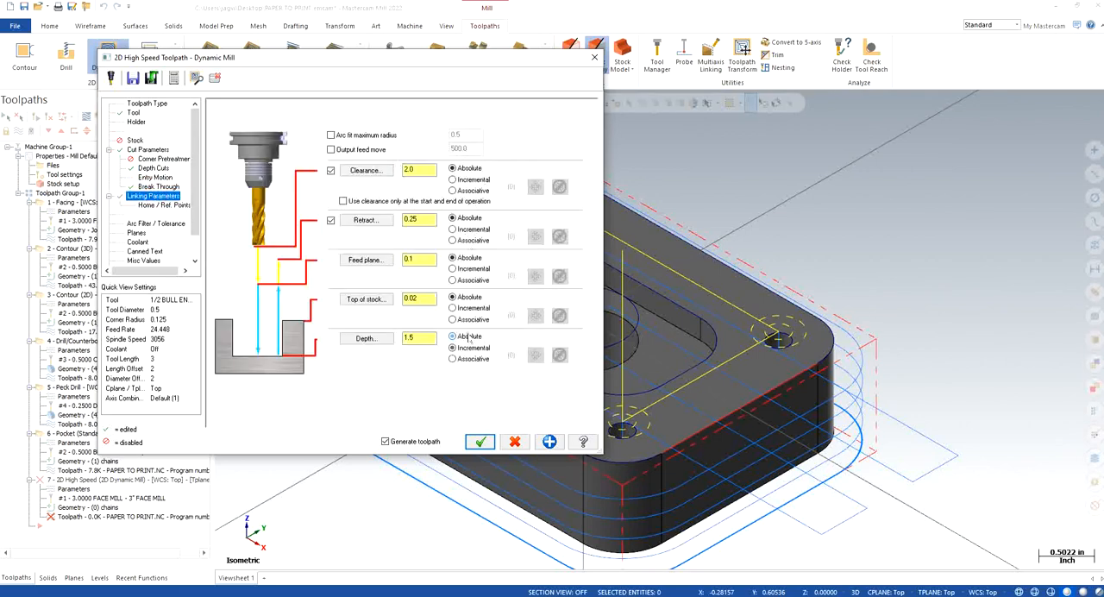
left_click_drag(436, 299, 386, 299)
type("0")
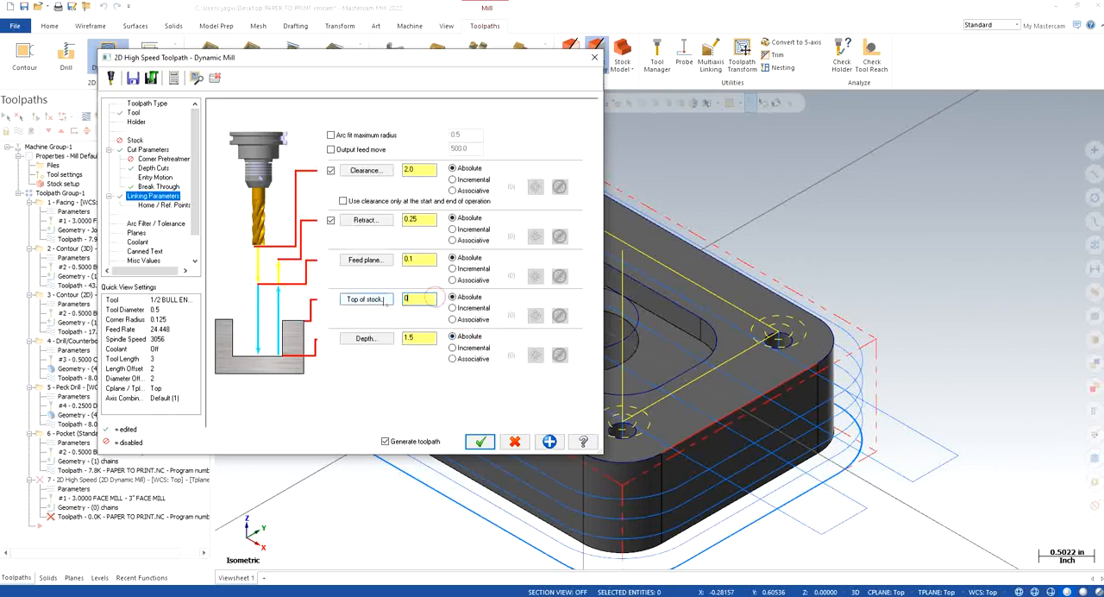
key("Return")
left_click(365, 338)
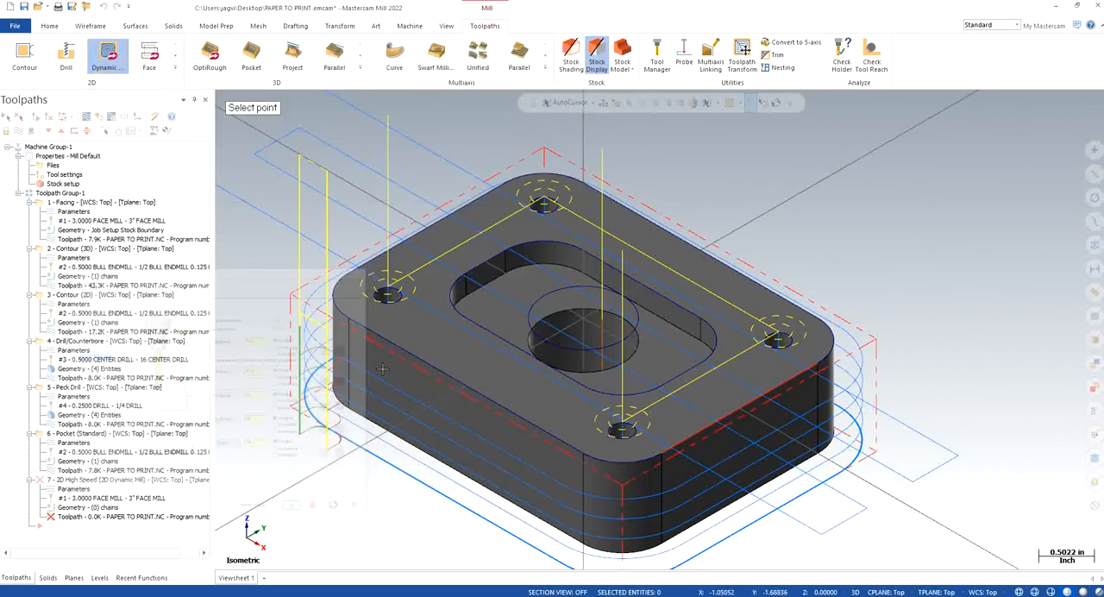
left_click(345, 405)
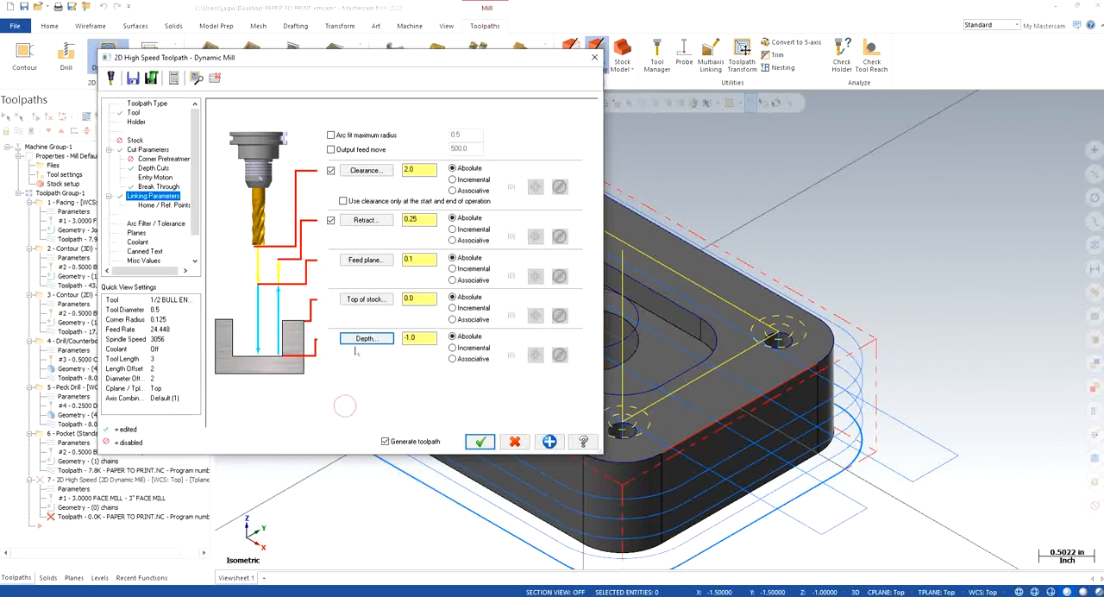
Step: Turn flood coolant on and generate the Dynamic Mill toolpath for the central hole
left_click(137, 233)
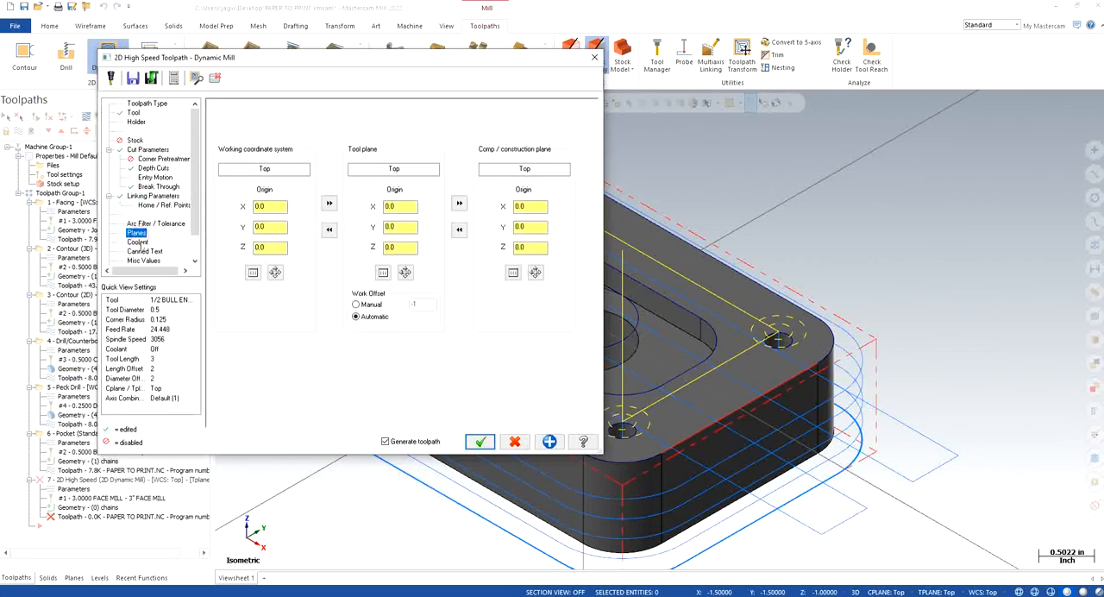
left_click(138, 242)
left_click(405, 169)
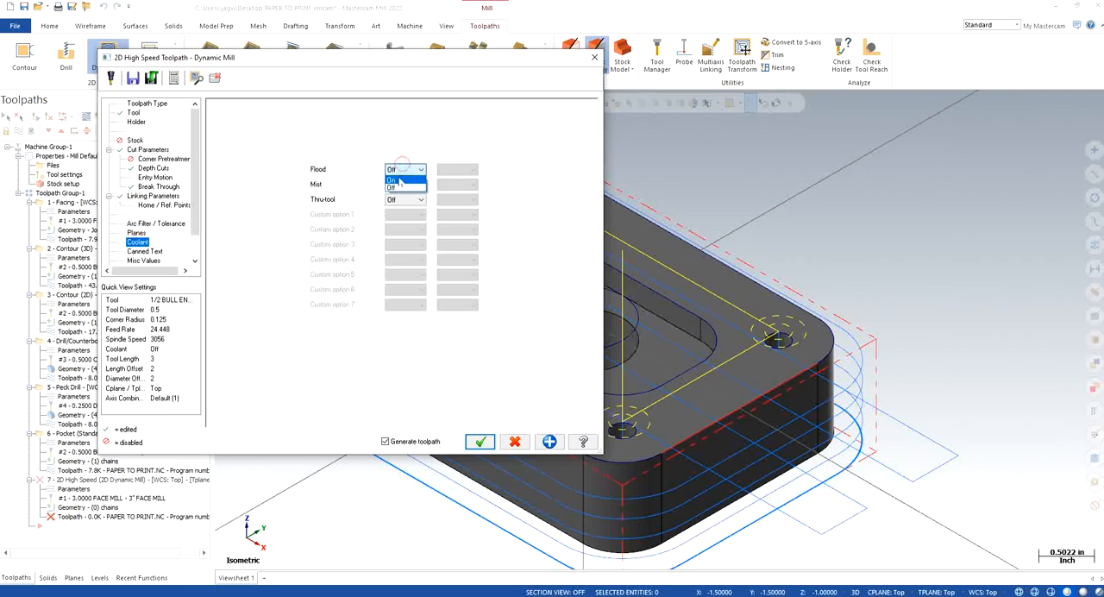
left_click(398, 178)
left_click(479, 441)
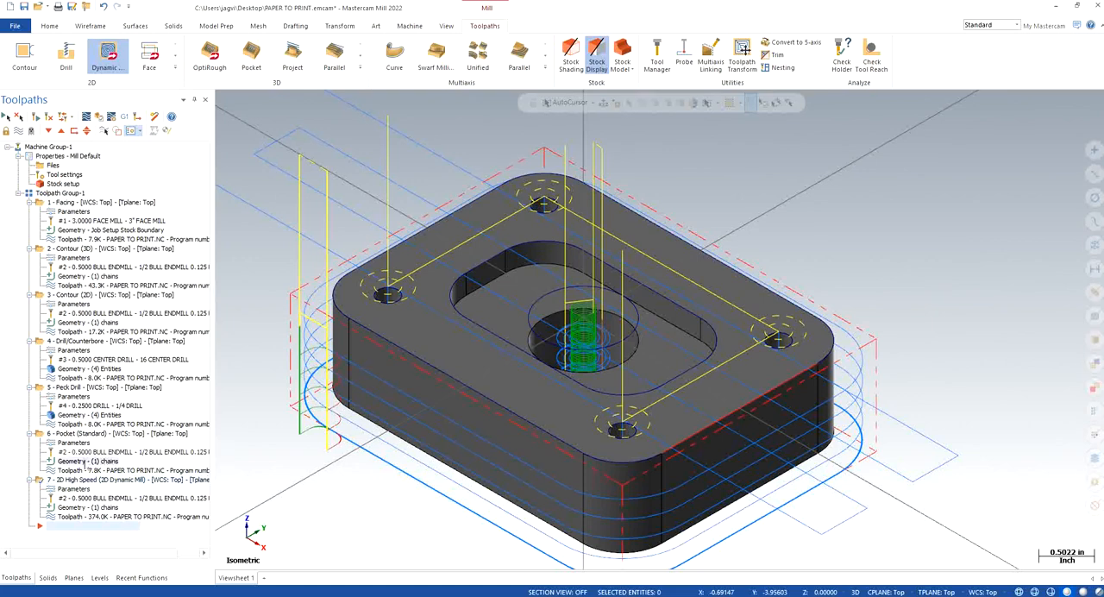
Step: Rechain the standard Pocket operation's geometry from the central hole circle to the rounded rectangular pocket outline
left_click(87, 461)
right_click(58, 188)
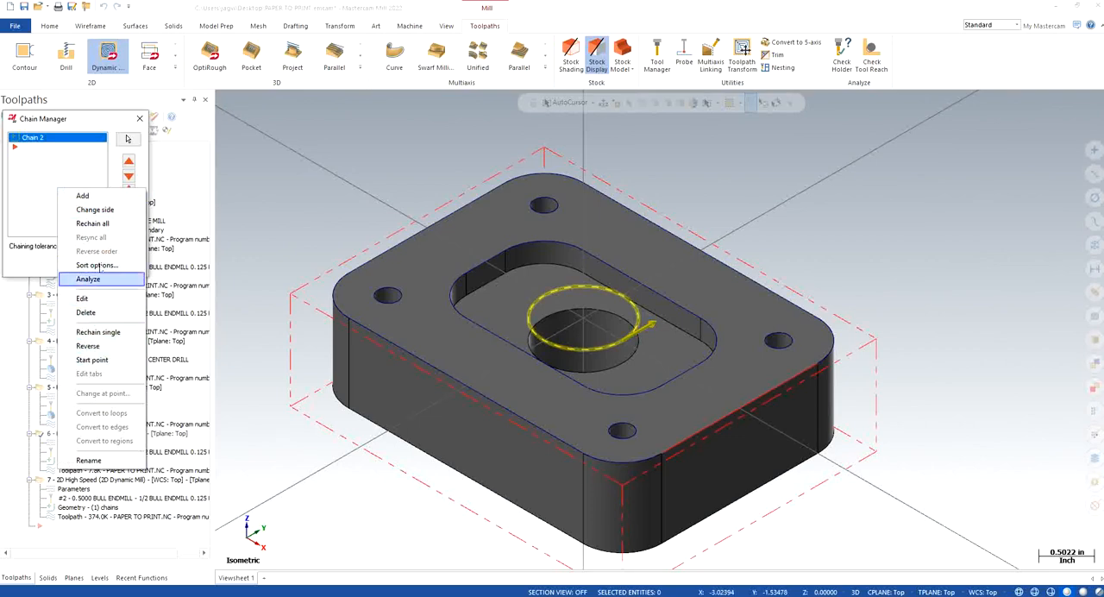
left_click(102, 224)
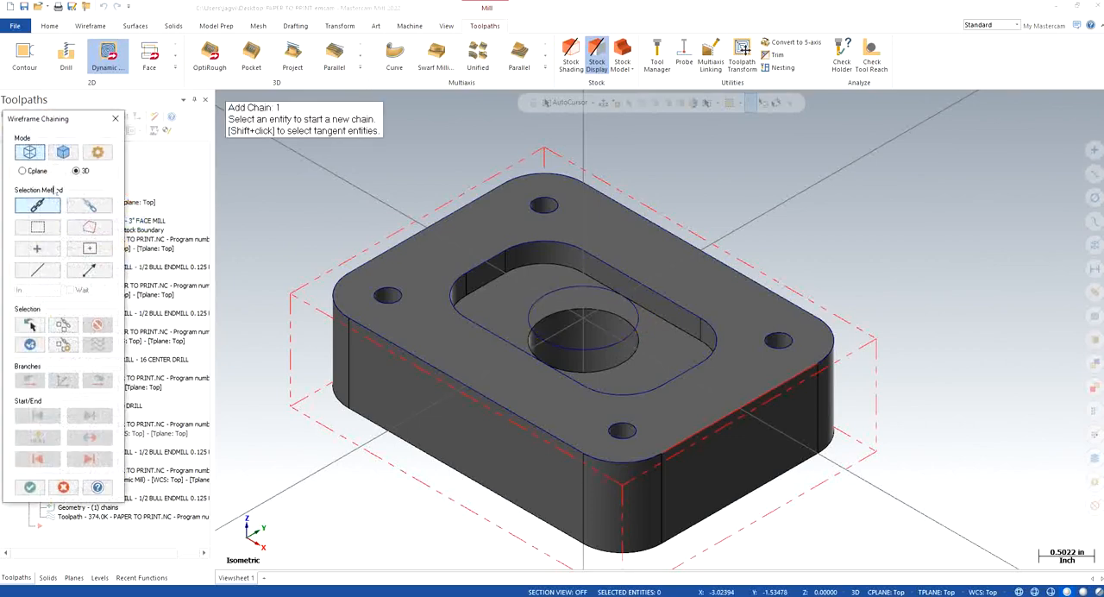
left_click(525, 250)
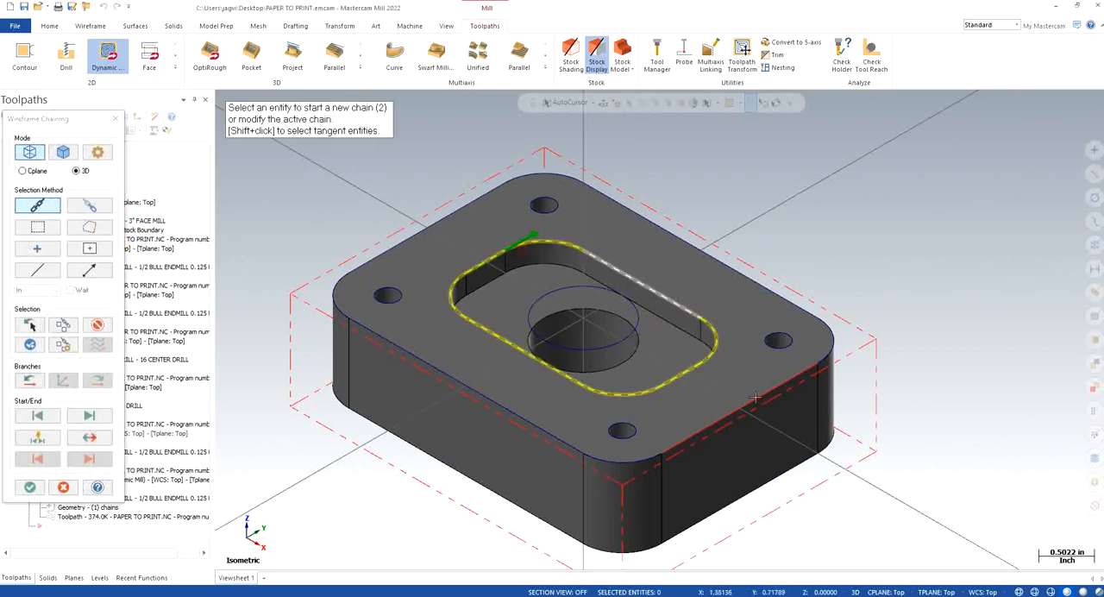
left_click(30, 487)
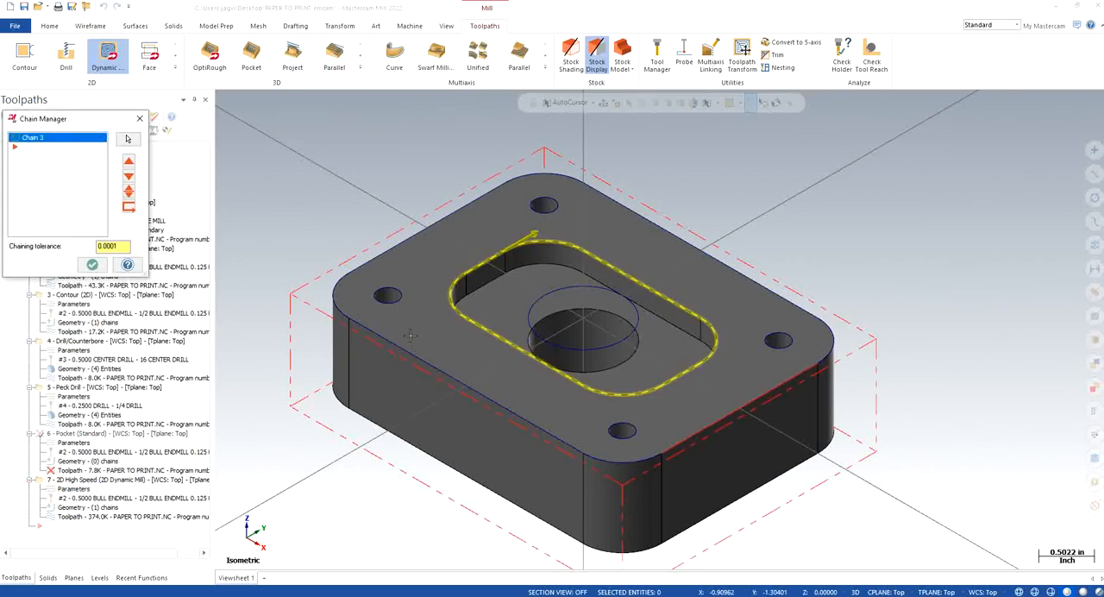
Step: Move the pocket chain's start point to the middle of the outline's short straight edge and regenerate the Pocket operation
right_click(42, 164)
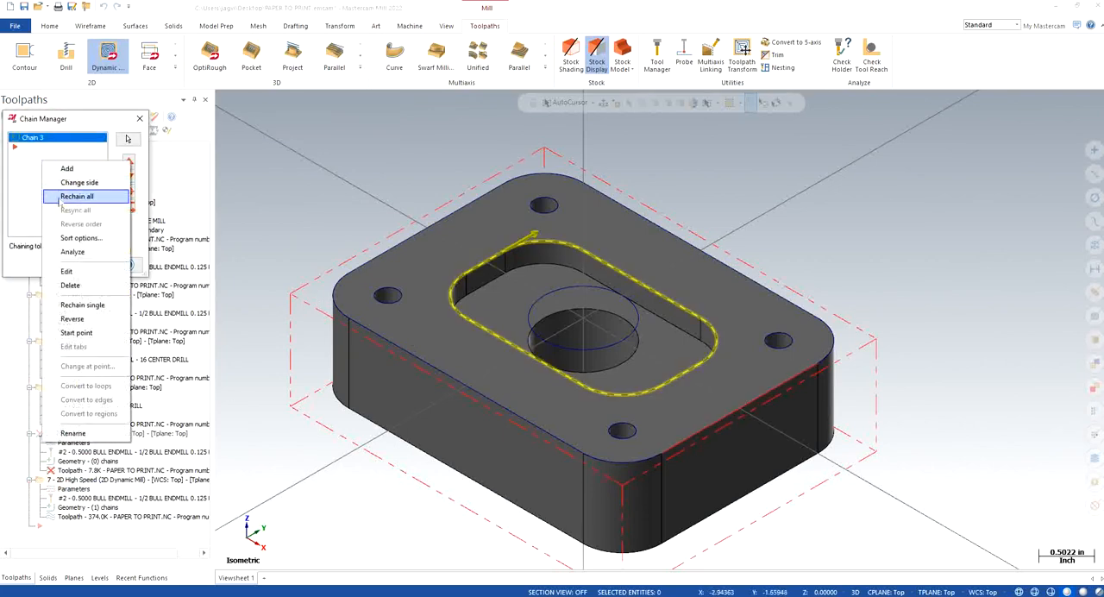
left_click(73, 332)
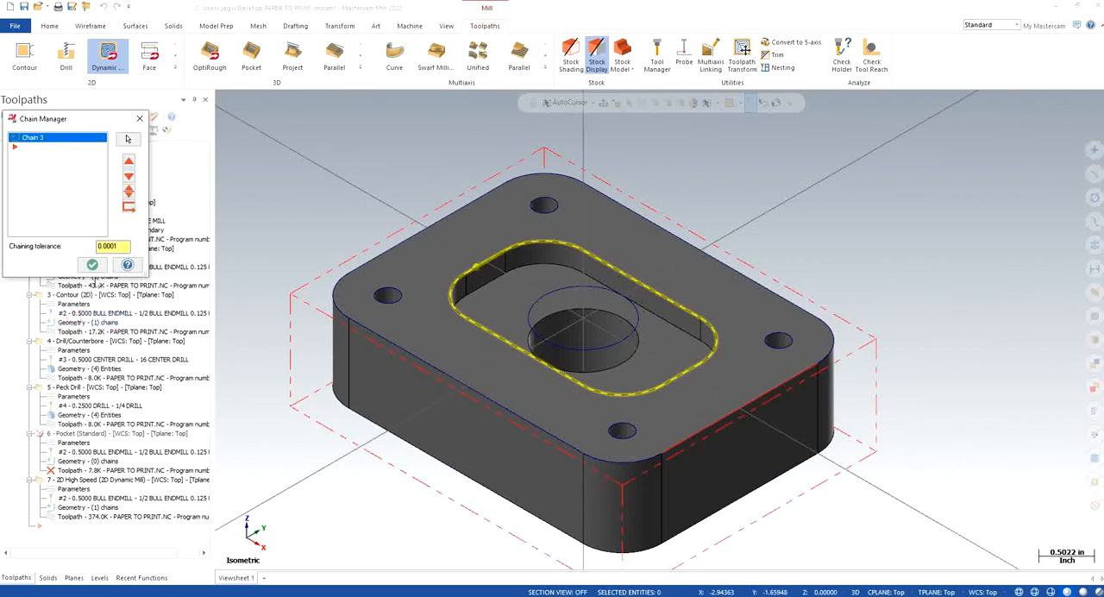
left_click(90, 262)
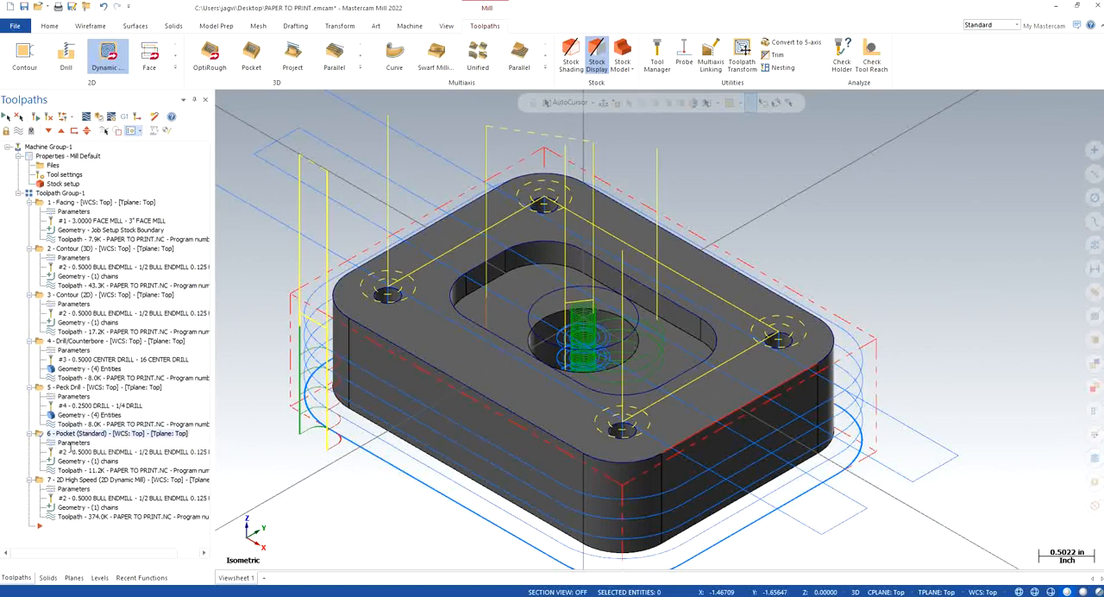
Step: Set the Pocket operation's absolute depth to -0.25 by picking a point on the pocket floor's edge
left_click(73, 442)
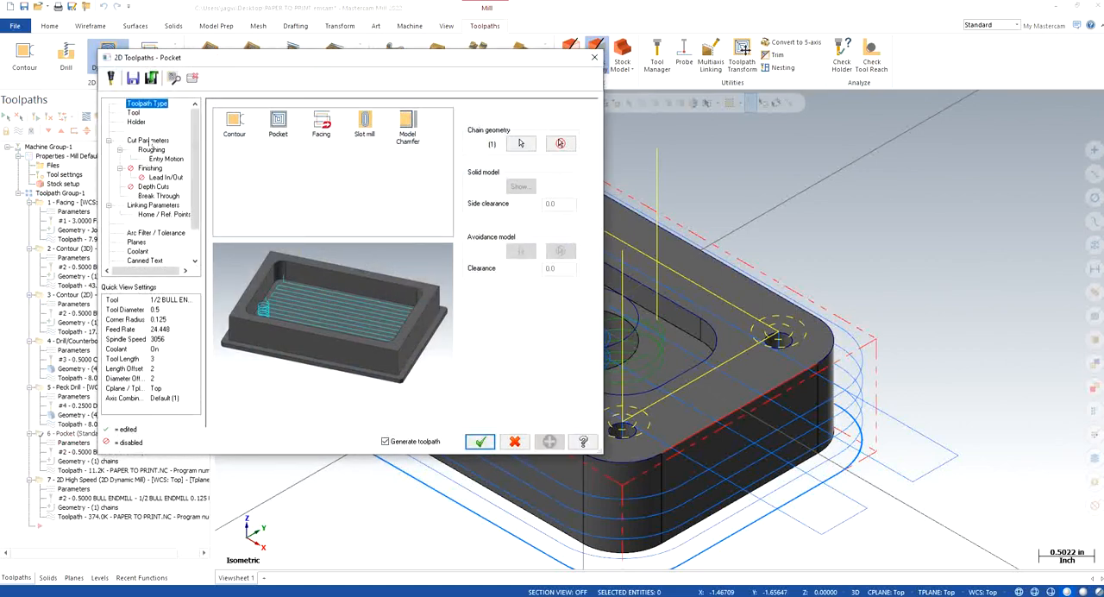
left_click(149, 205)
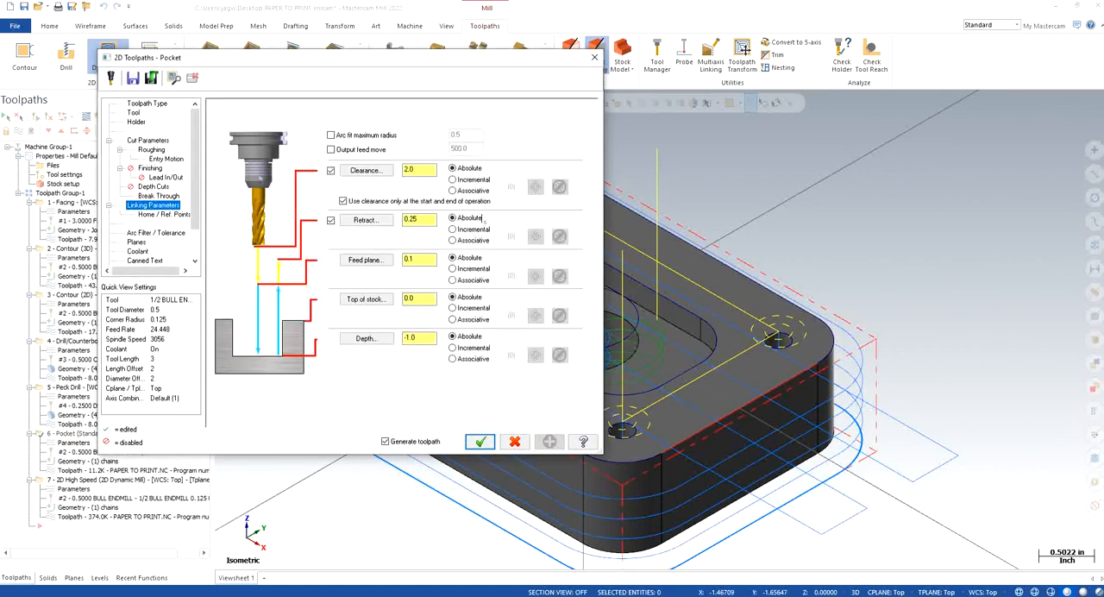
left_click(366, 337)
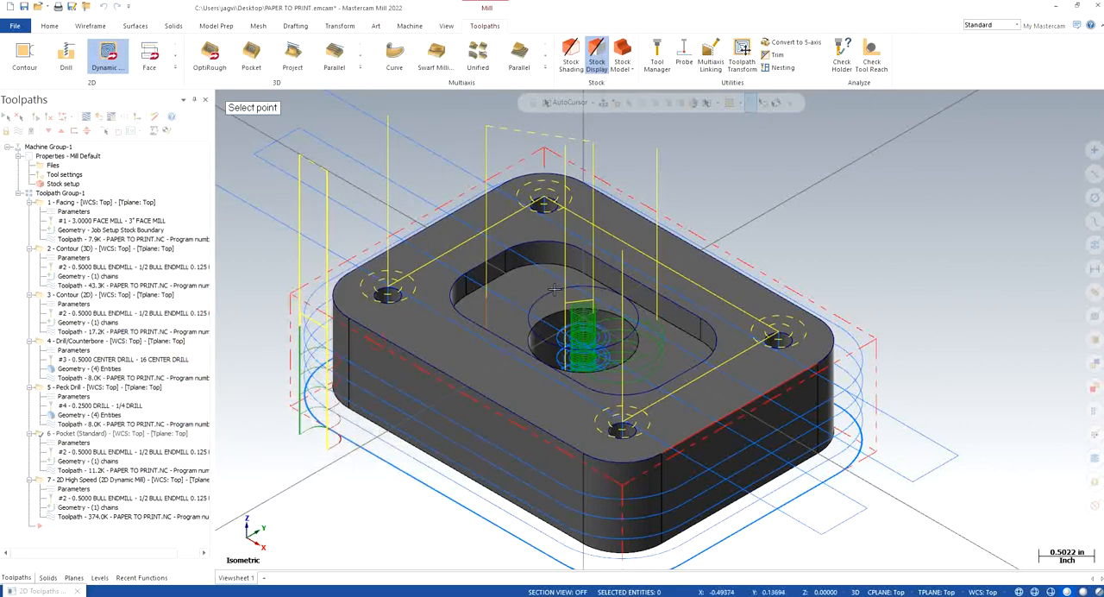
left_click(514, 269)
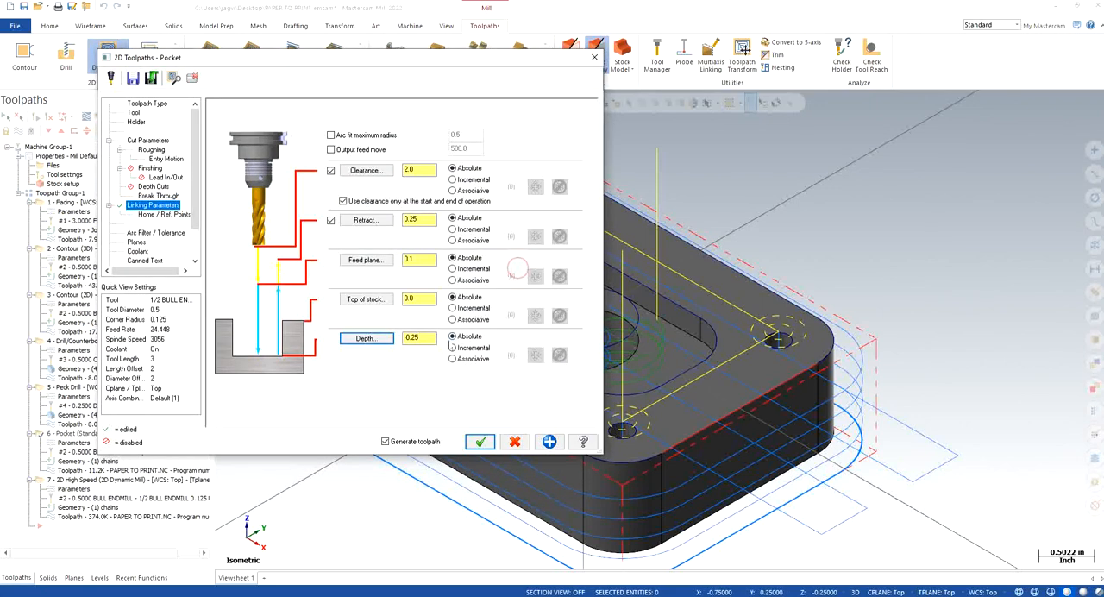
Step: Turn off break through for the Pocket operation, check its cut parameters and generate the toolpath
left_click(151, 197)
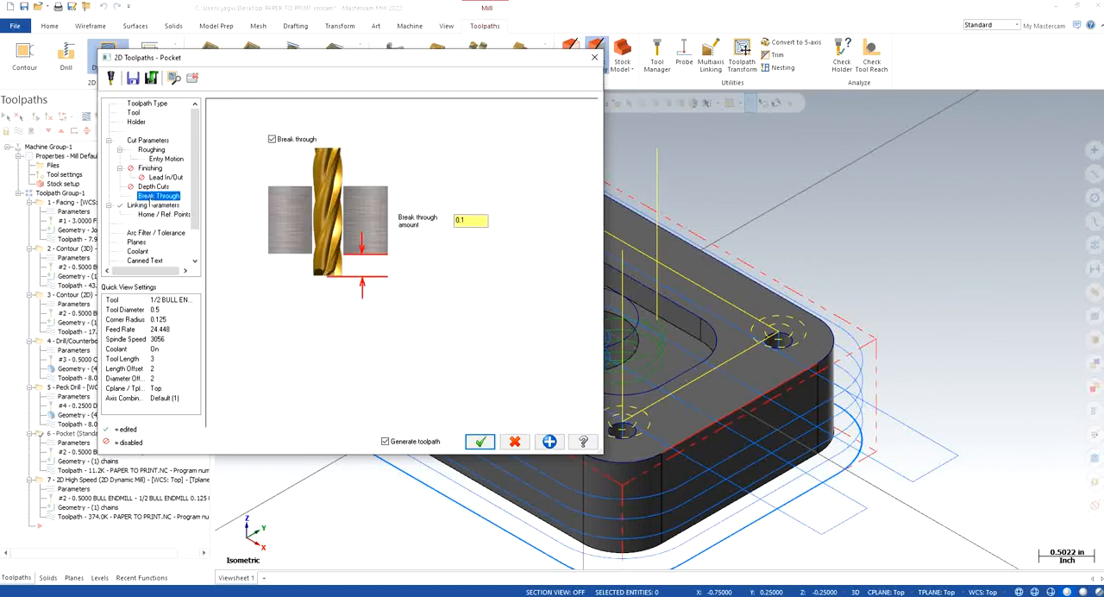
left_click(277, 139)
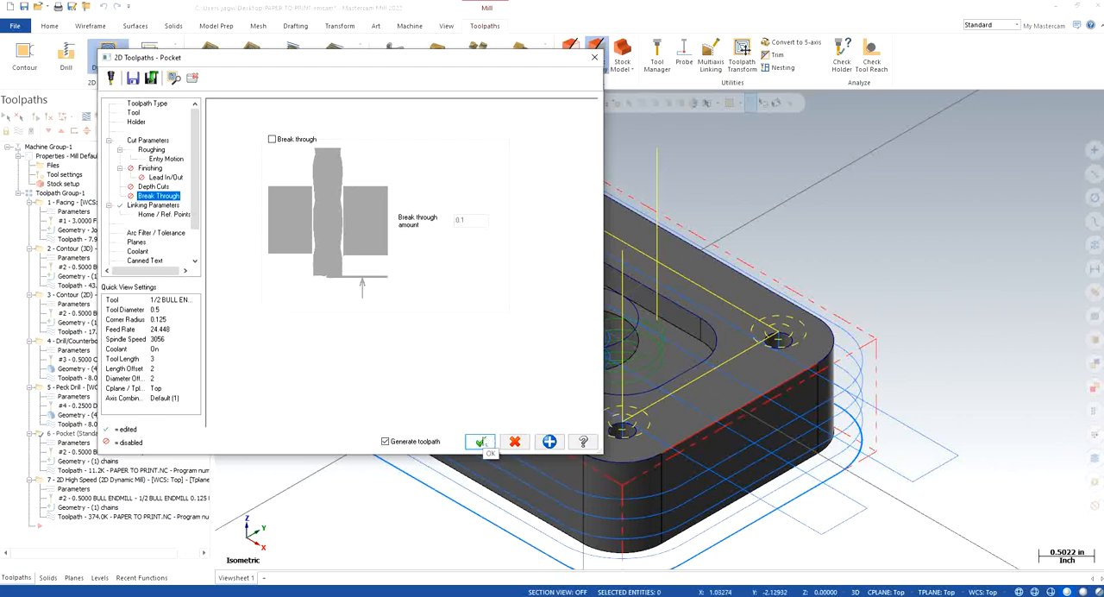
left_click(148, 140)
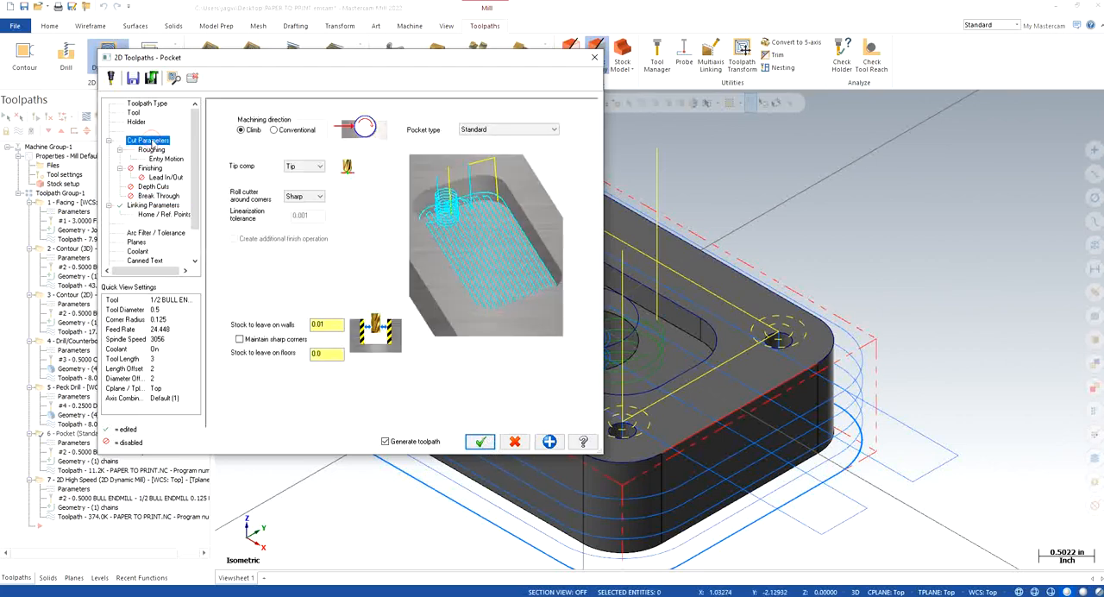
left_click(480, 442)
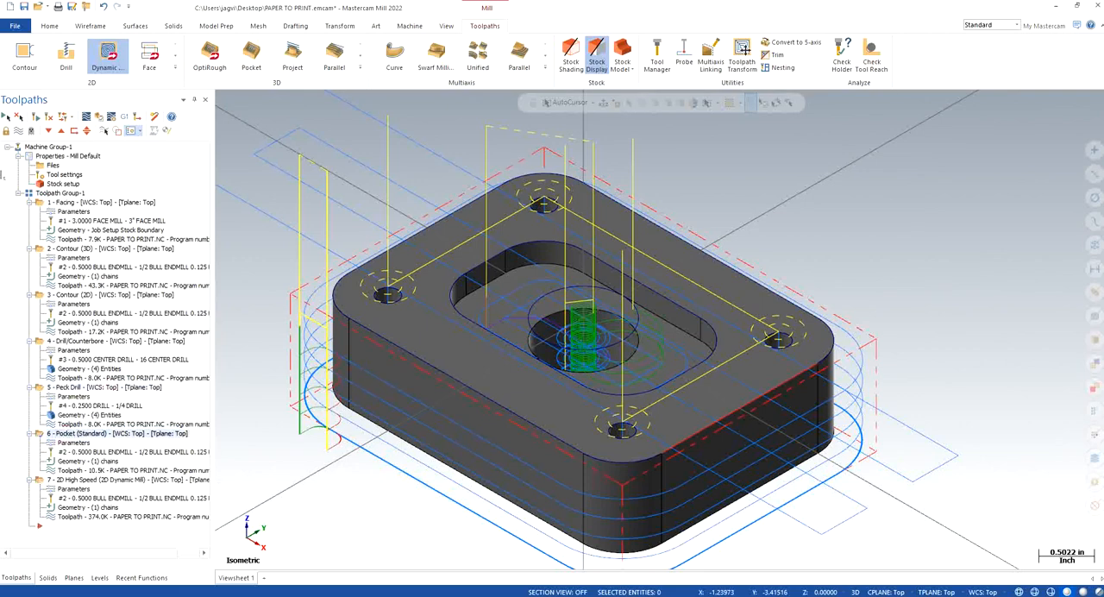
Step: Place a copy of the Pocket operation directly after the original and set its stock to leave on walls to 0
left_click(61, 130)
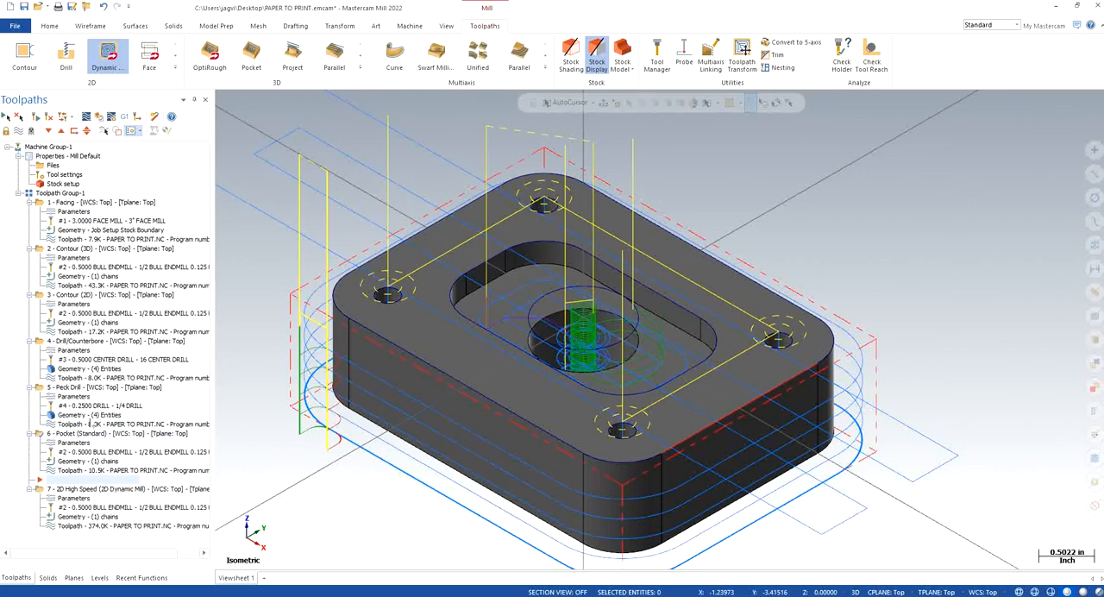
key("ctrl+v")
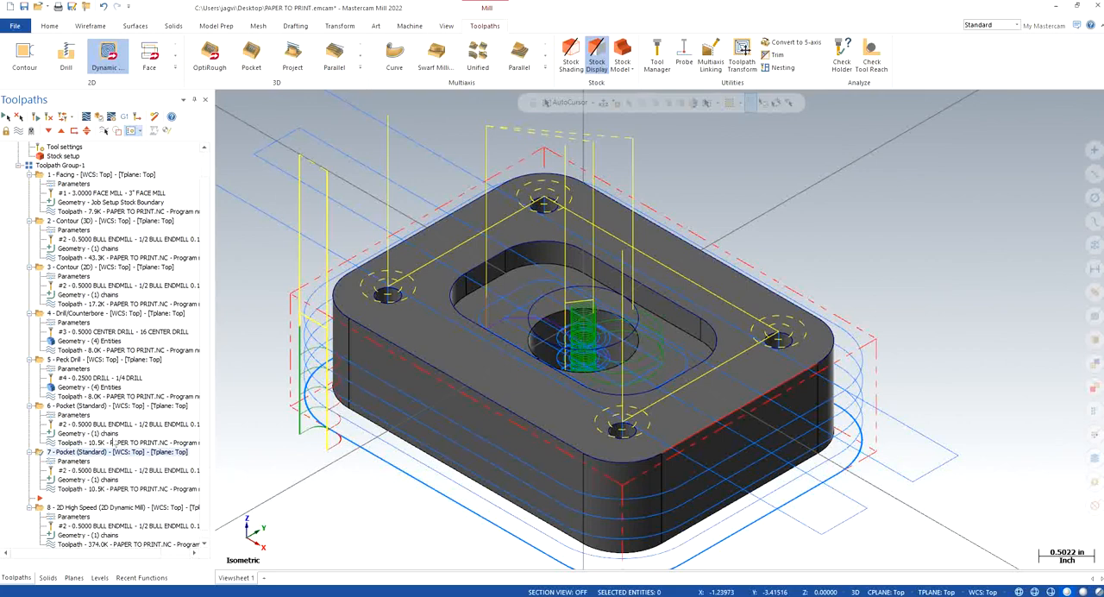
left_click(74, 460)
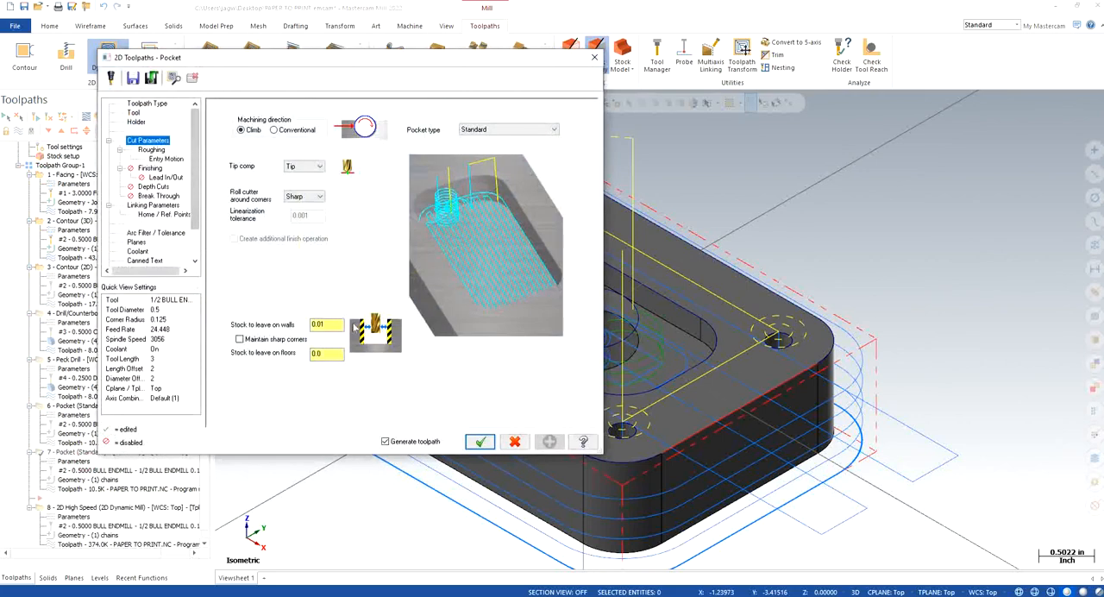
left_click_drag(336, 326, 266, 333)
type("0")
key("Return")
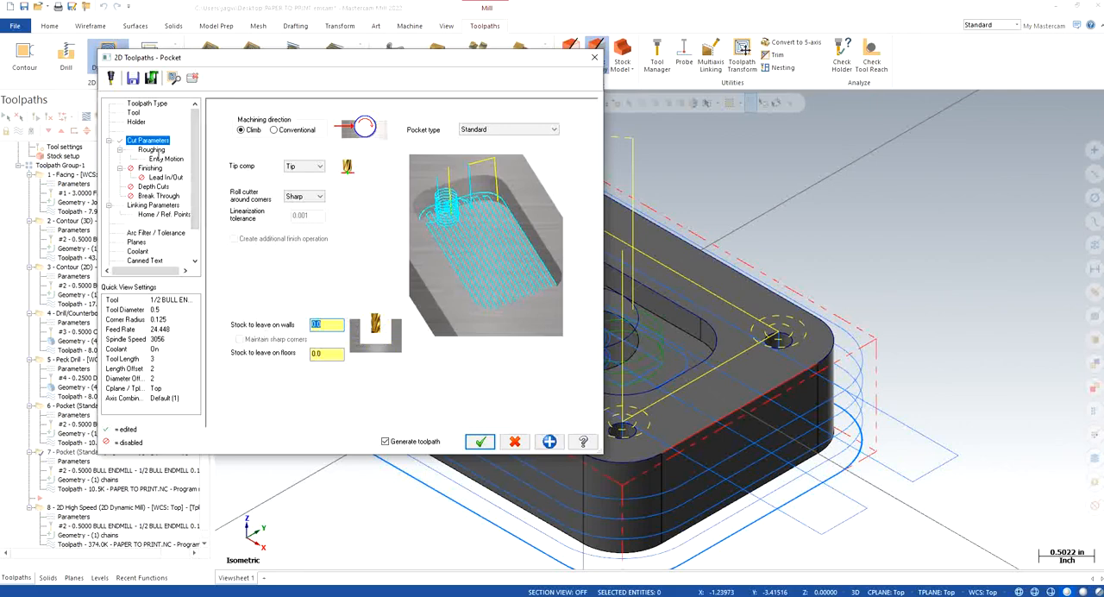
Step: Turn off roughing in the copied Pocket operation and set the finish pass spacing to 0.01
left_click(152, 151)
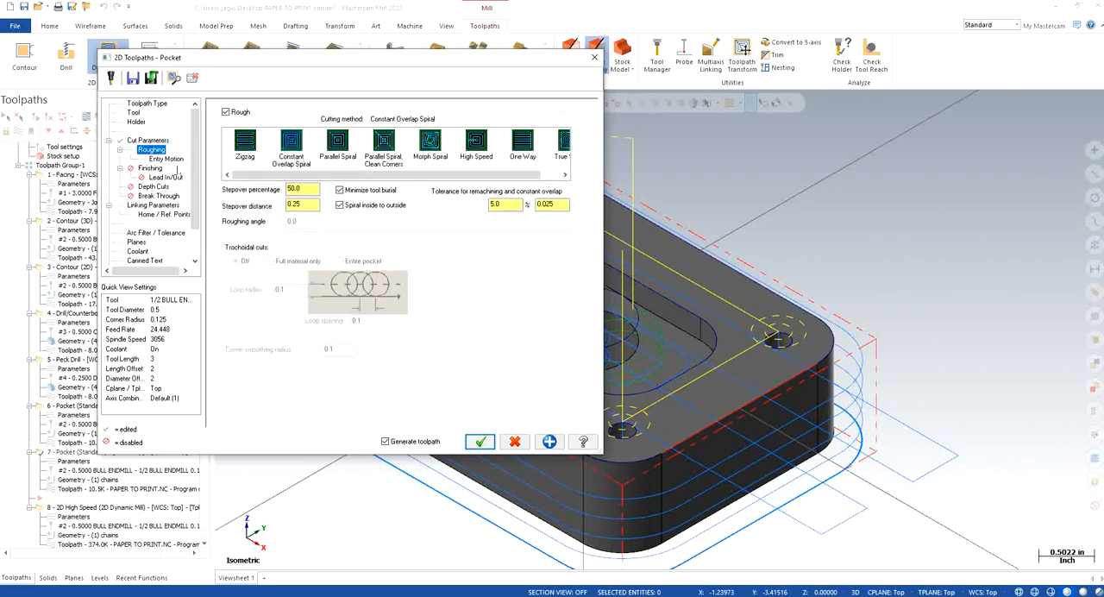
left_click(226, 113)
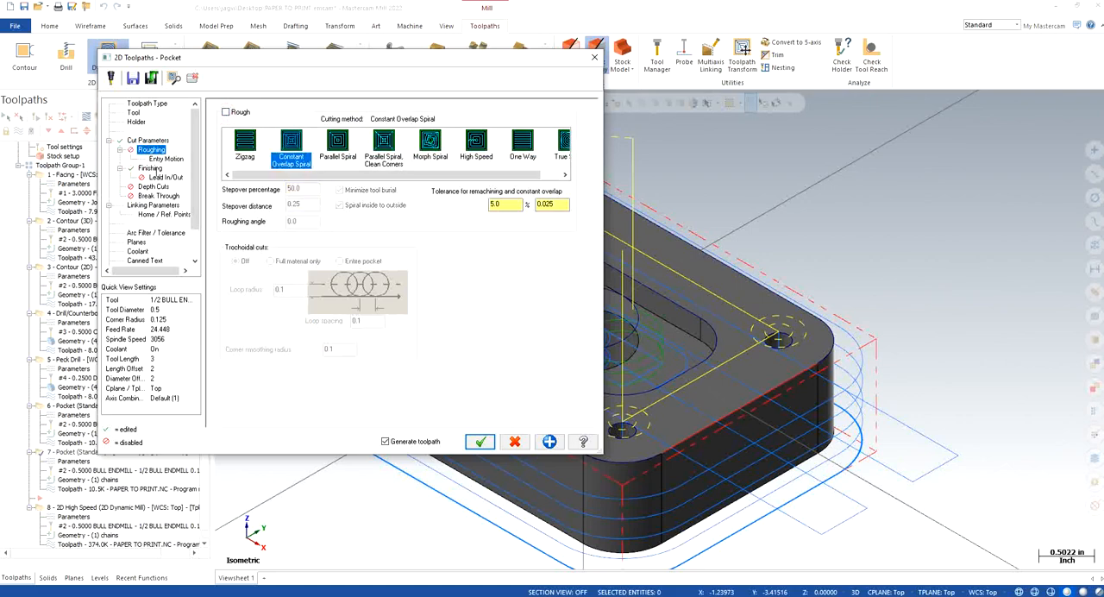
left_click(153, 167)
left_click_drag(297, 145, 247, 144)
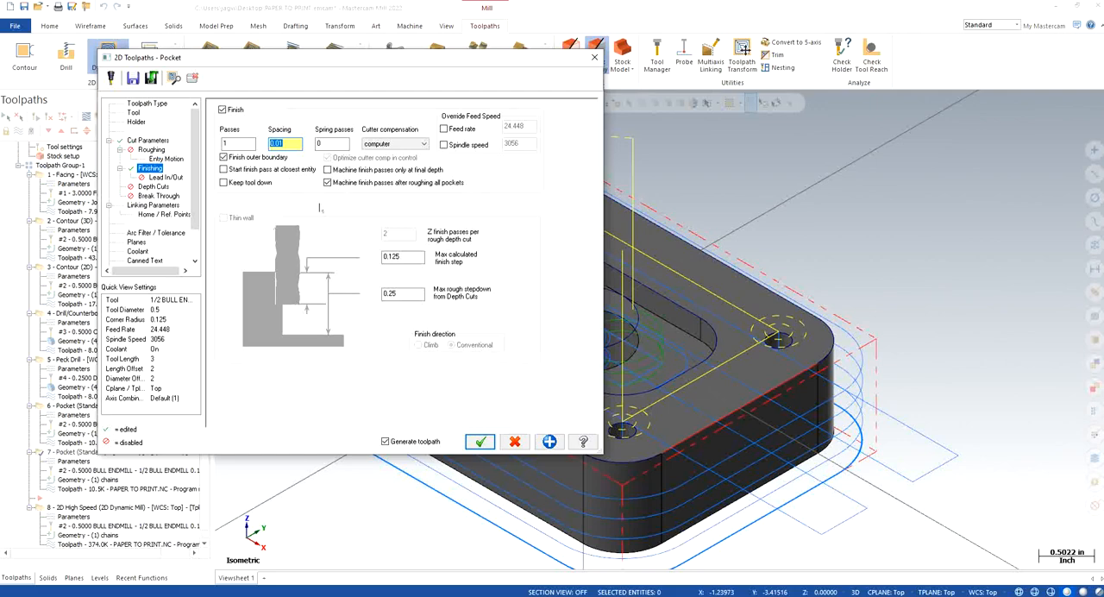
Step: Enable lead in/out with 25% line length and 25% arc radius for both entry and exit, and set the overlap to 0.1
left_click(164, 177)
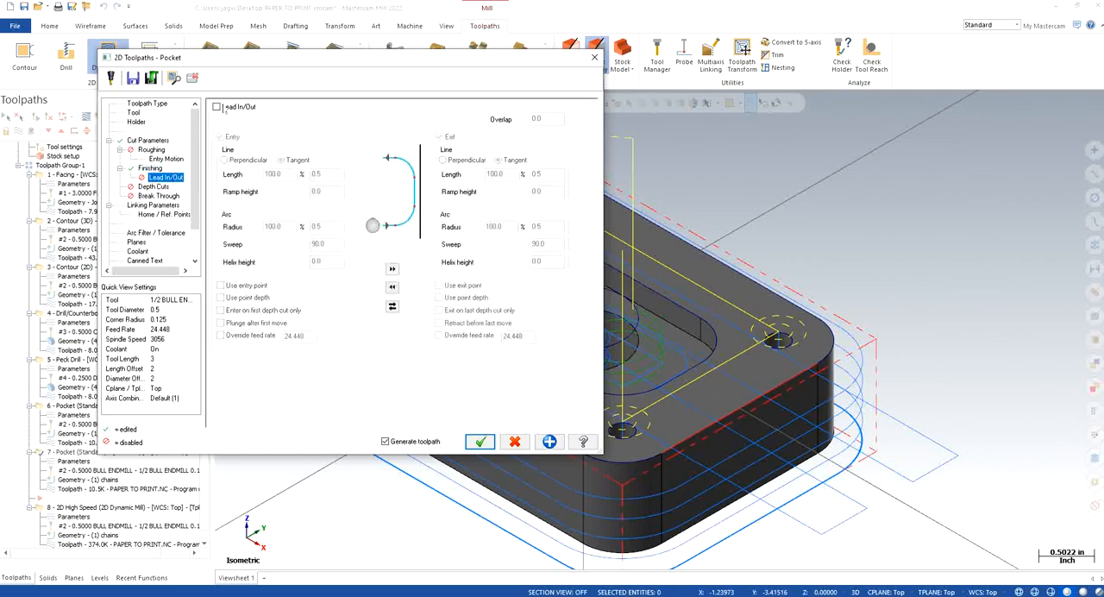
left_click(219, 107)
double_click(285, 174)
type("2")
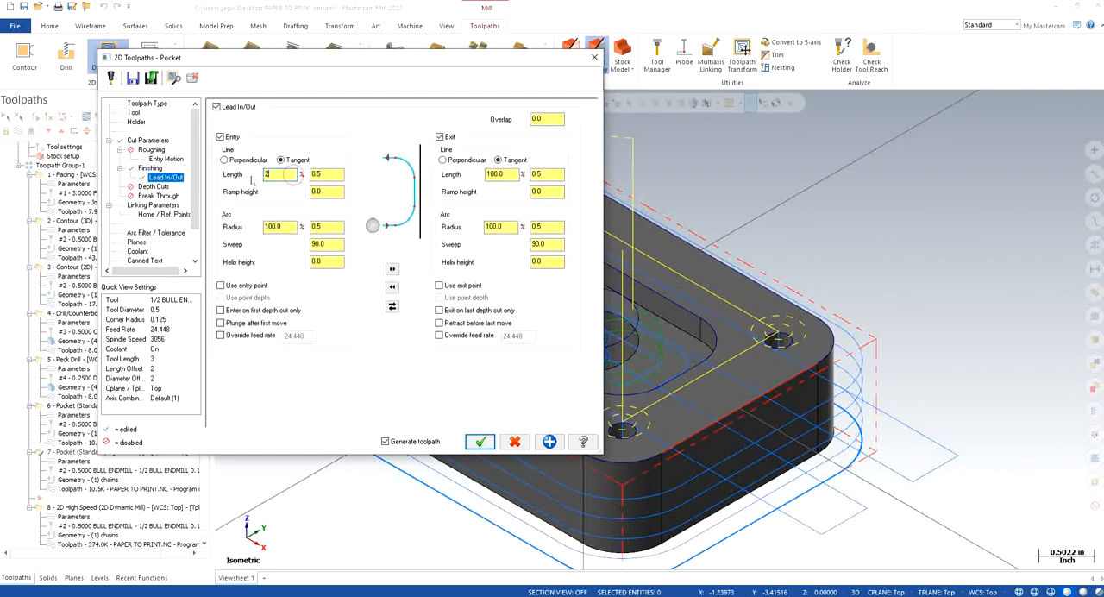
type("5")
double_click(289, 226)
type("2")
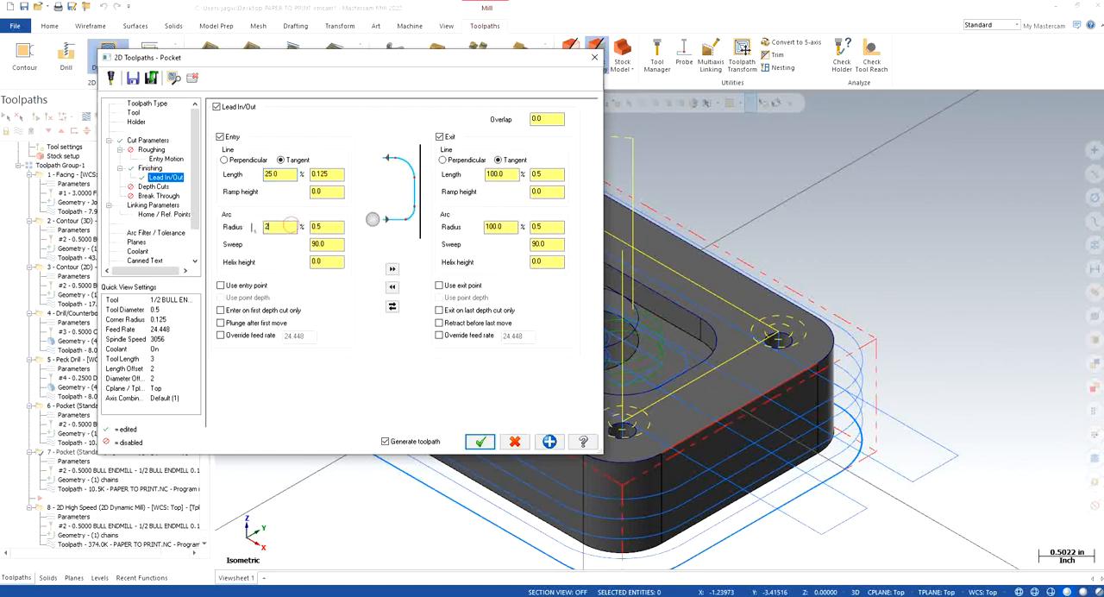
type("5")
left_click(391, 268)
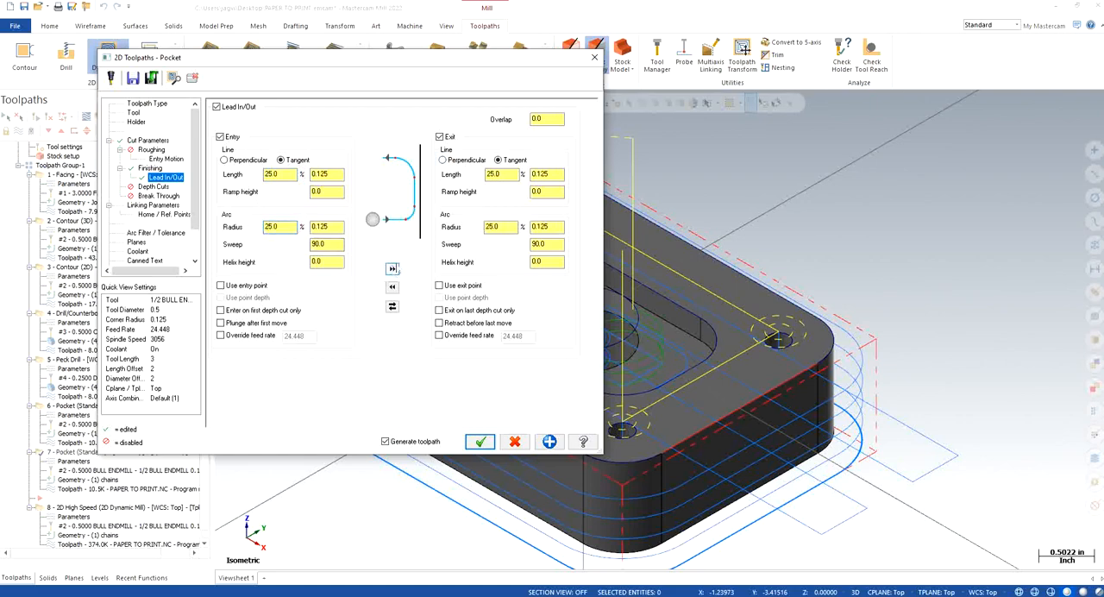
double_click(559, 118)
type("0")
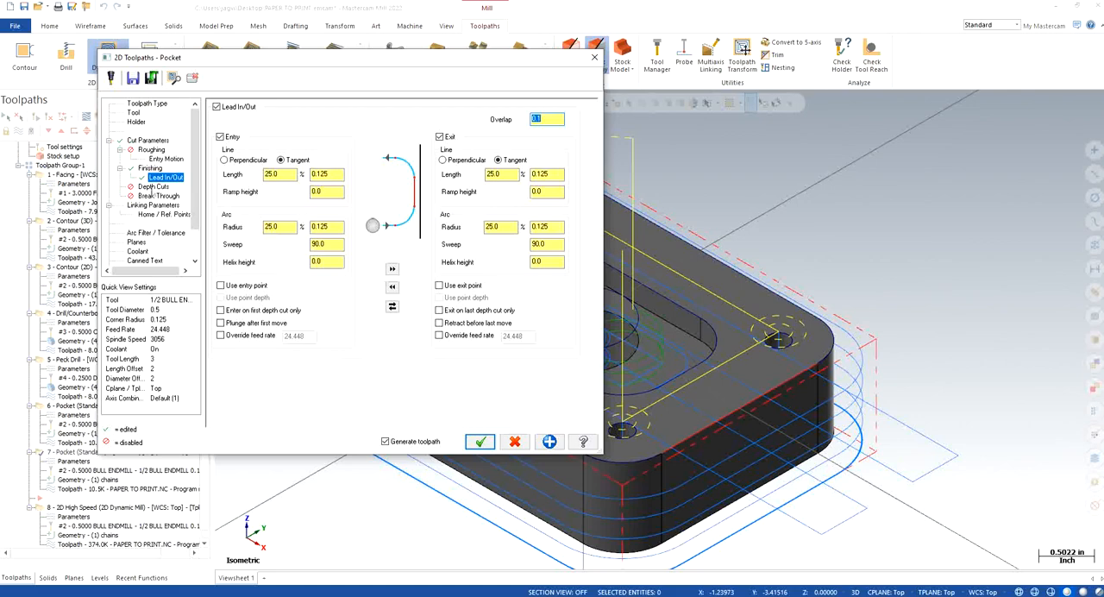
Step: Check the depth cuts, linking, planes and coolant settings of the copied Pocket operation and generate its finishing toolpath
left_click(154, 186)
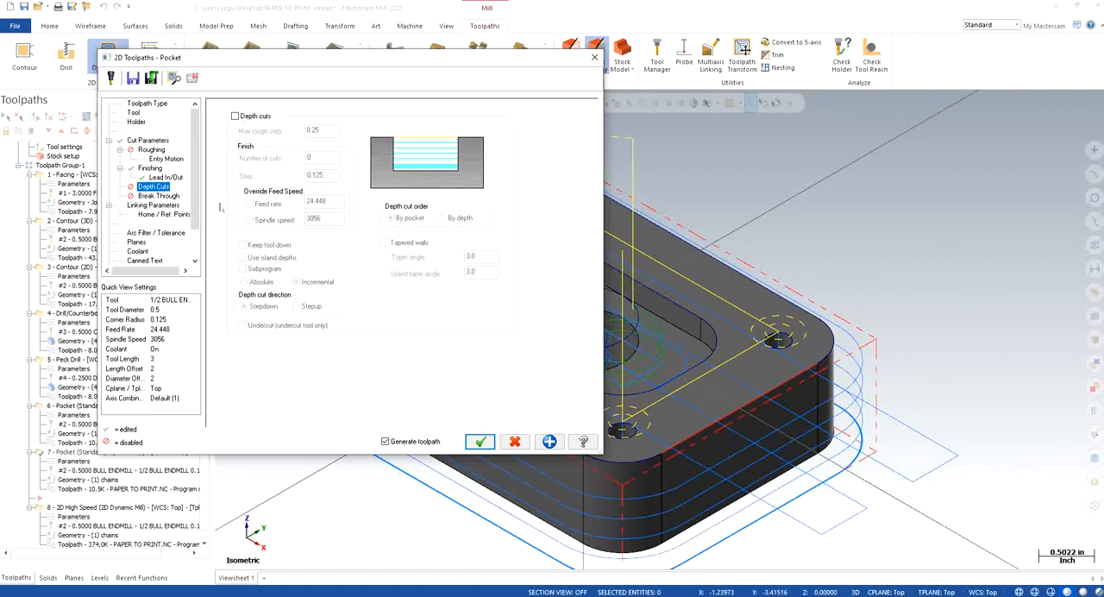
left_click(154, 205)
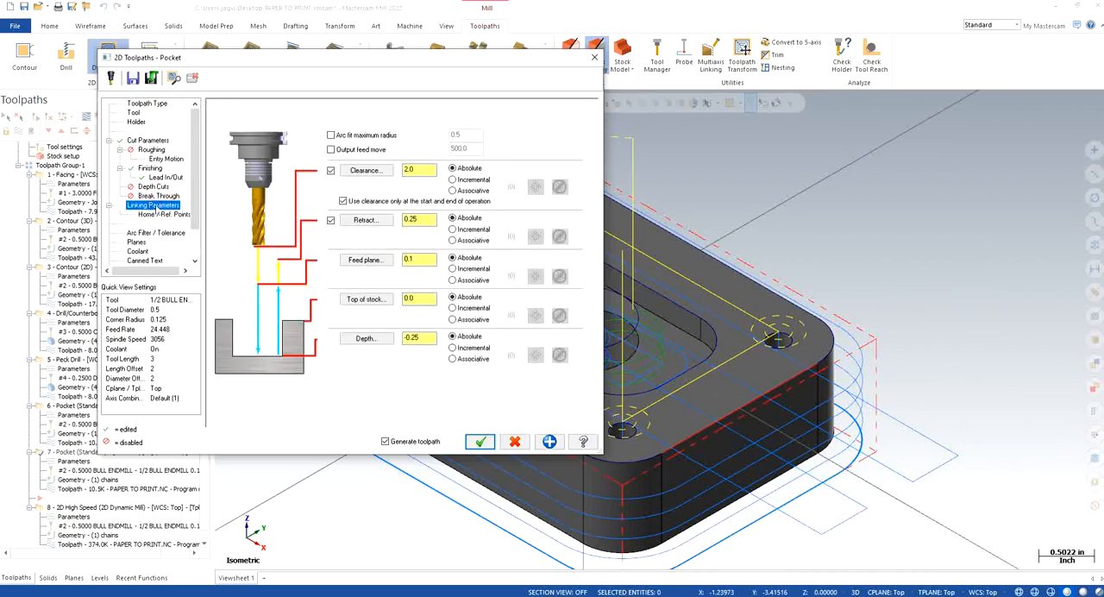
left_click(136, 243)
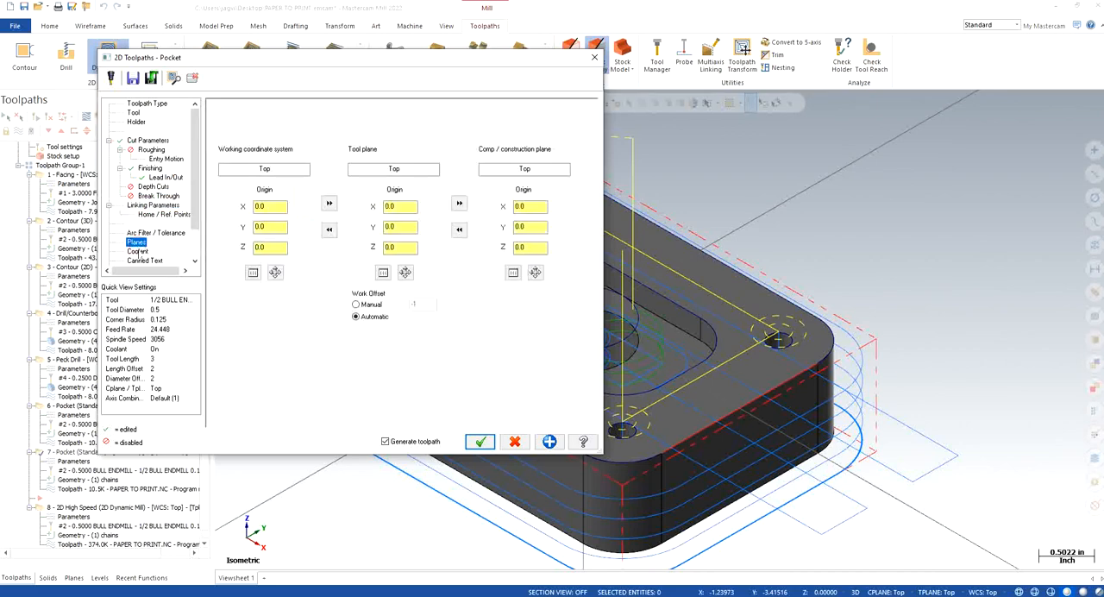
left_click(137, 251)
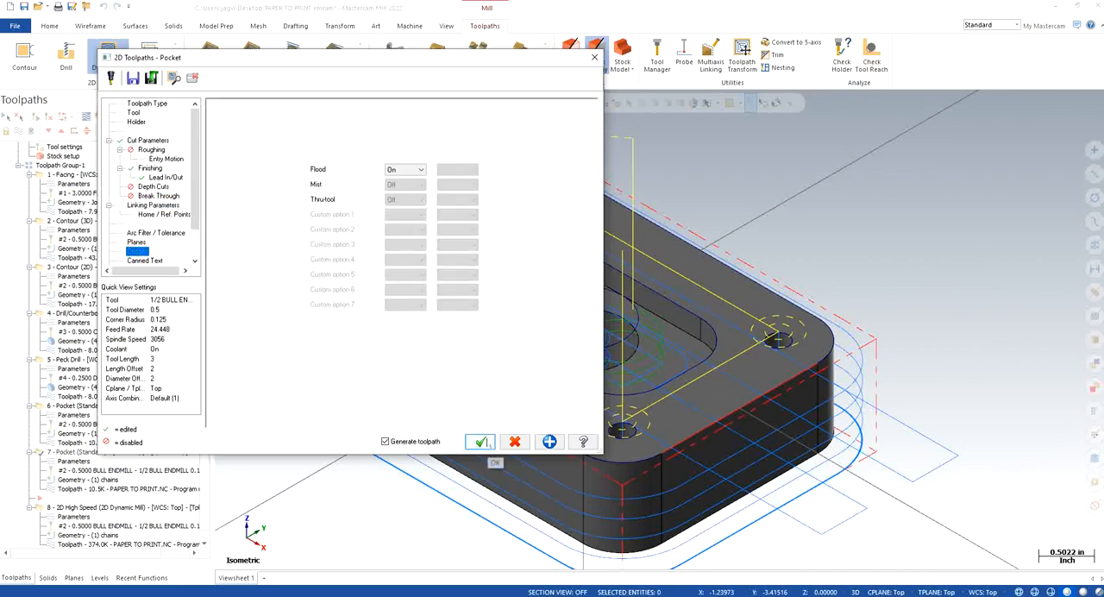
left_click(480, 442)
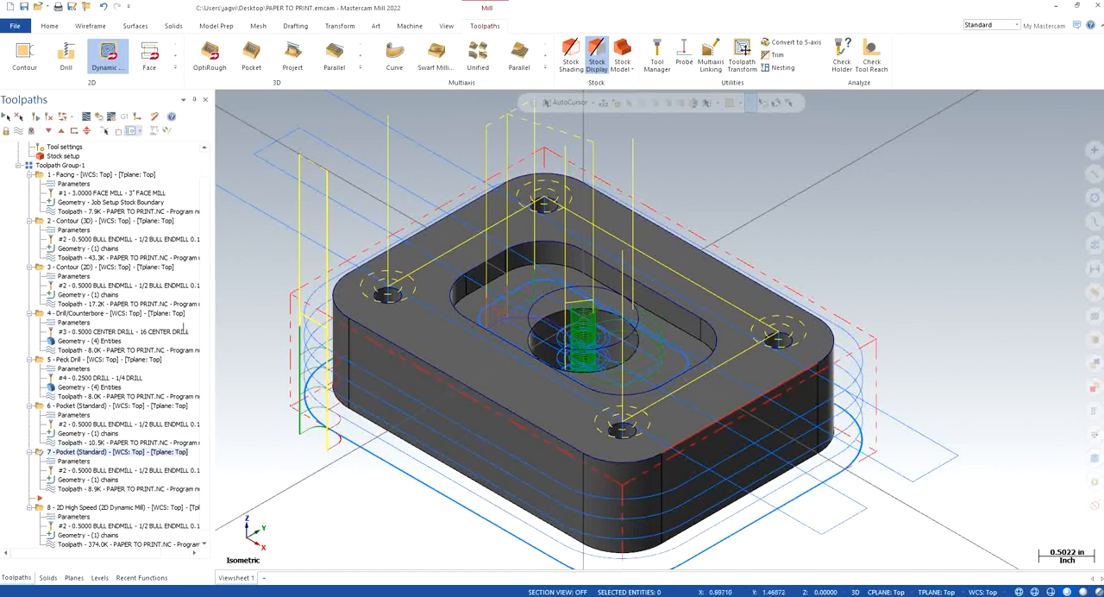
Step: Move the insert point after the last operation and start a Contour toolpath on the circular edge of the central hole
scroll(185, 335, "down", 1)
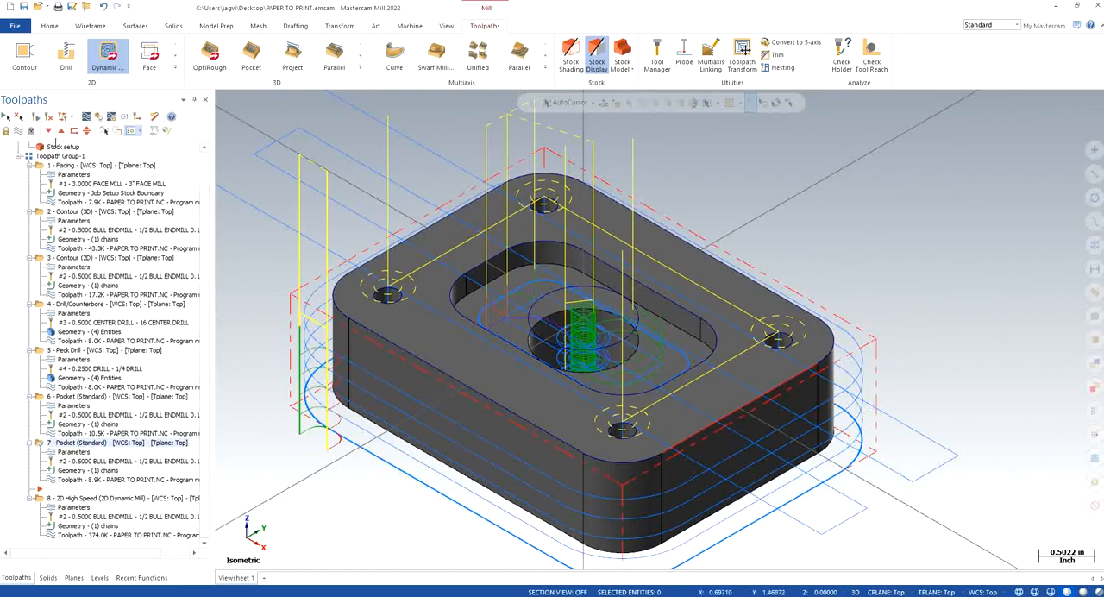
left_click(49, 131)
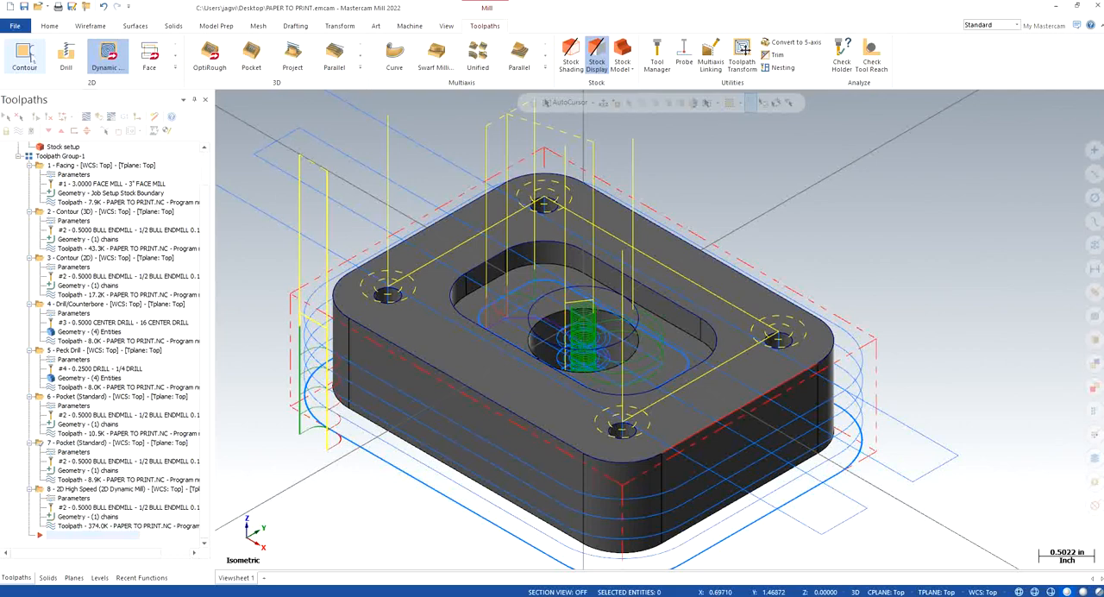
left_click(25, 56)
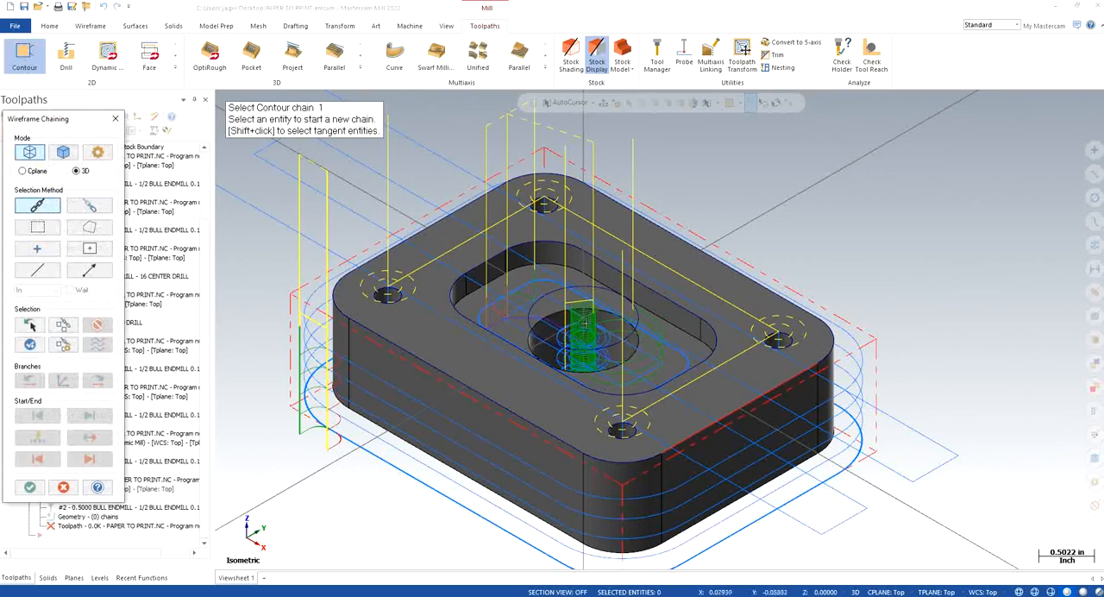
left_click(633, 315)
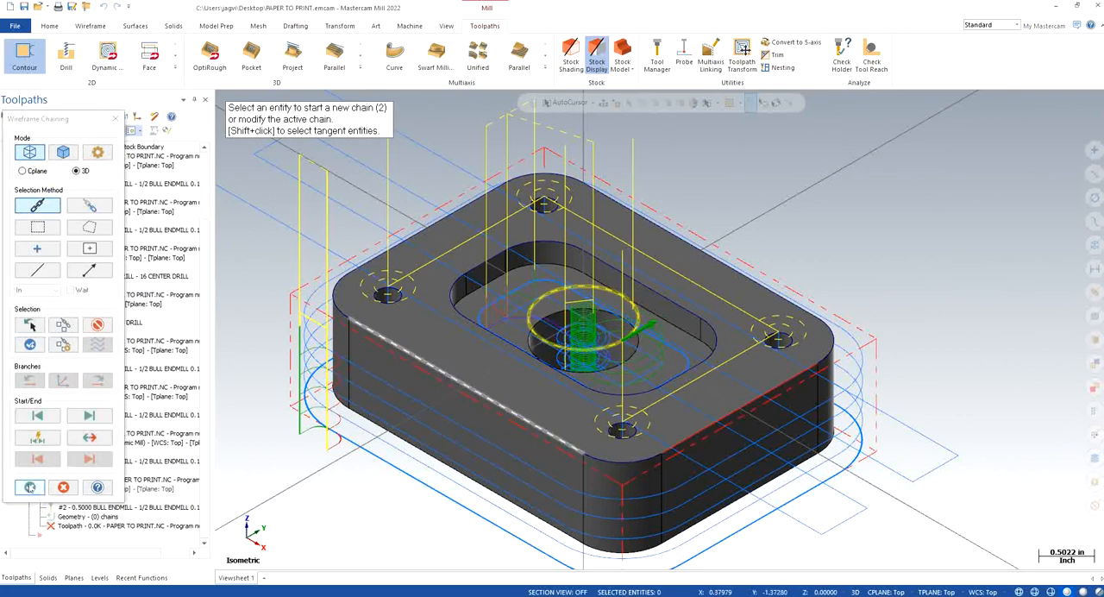
key("Return")
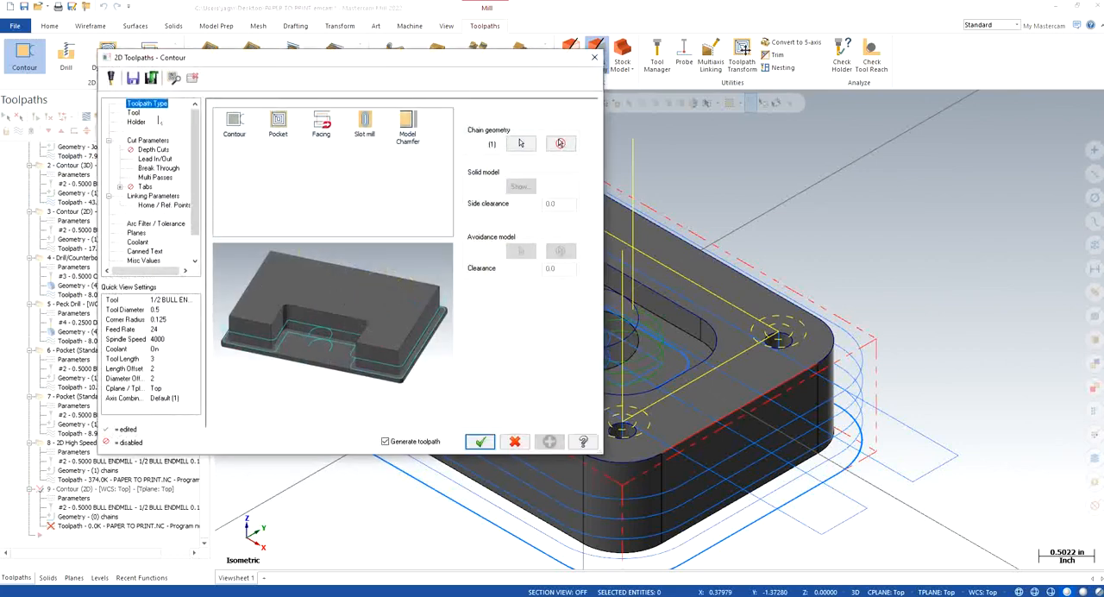
Step: Review the tool, cut parameters, depth cuts, break through and multi passes settings of the new Contour operation
left_click(133, 113)
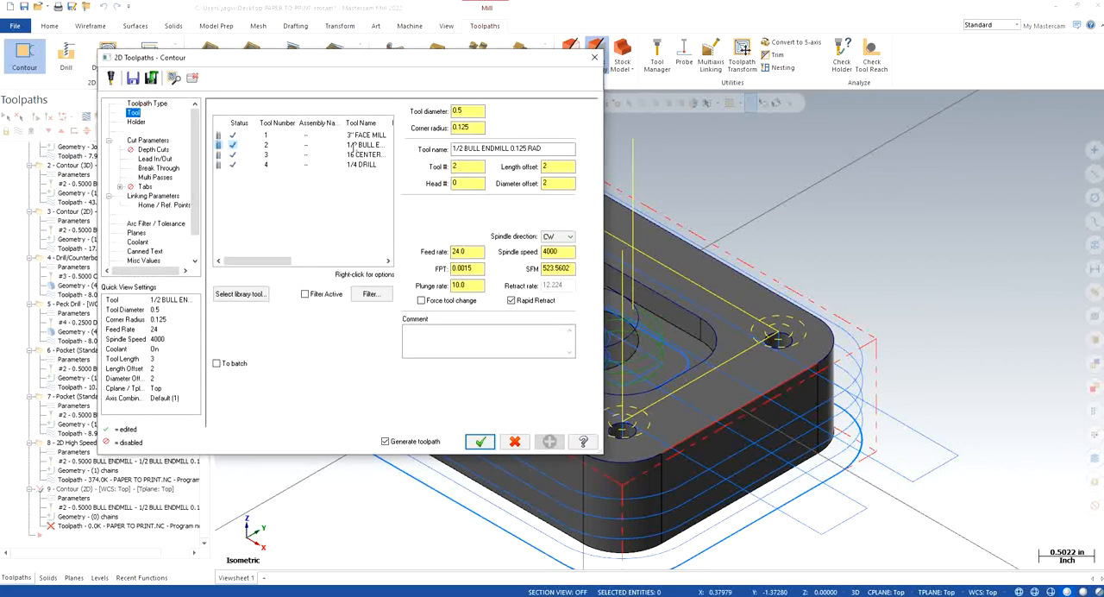
left_click(154, 152)
left_click(149, 141)
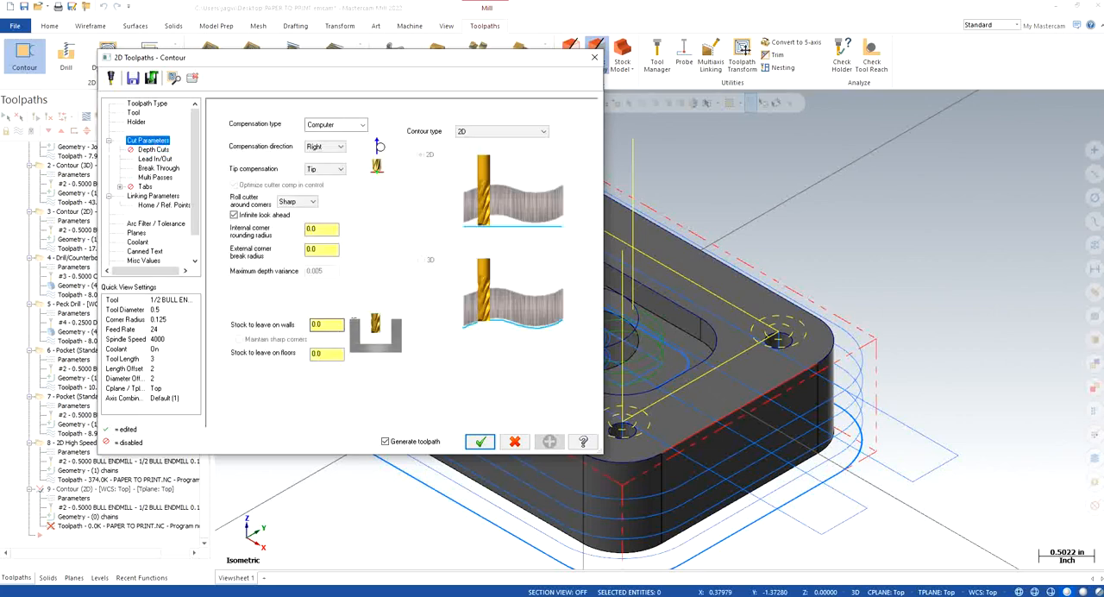
left_click(148, 152)
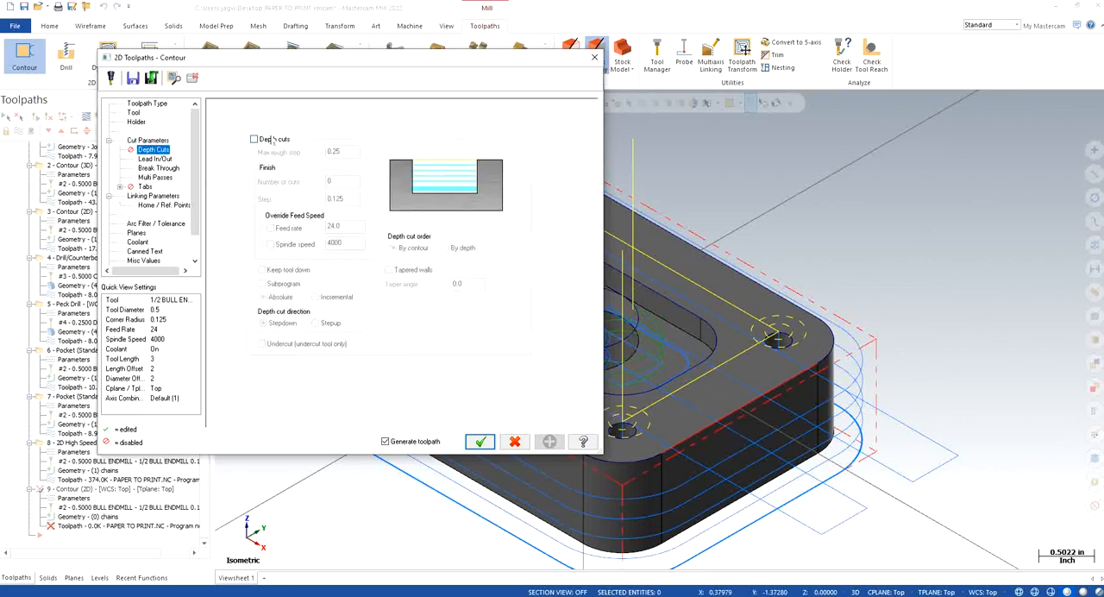
left_click(153, 160)
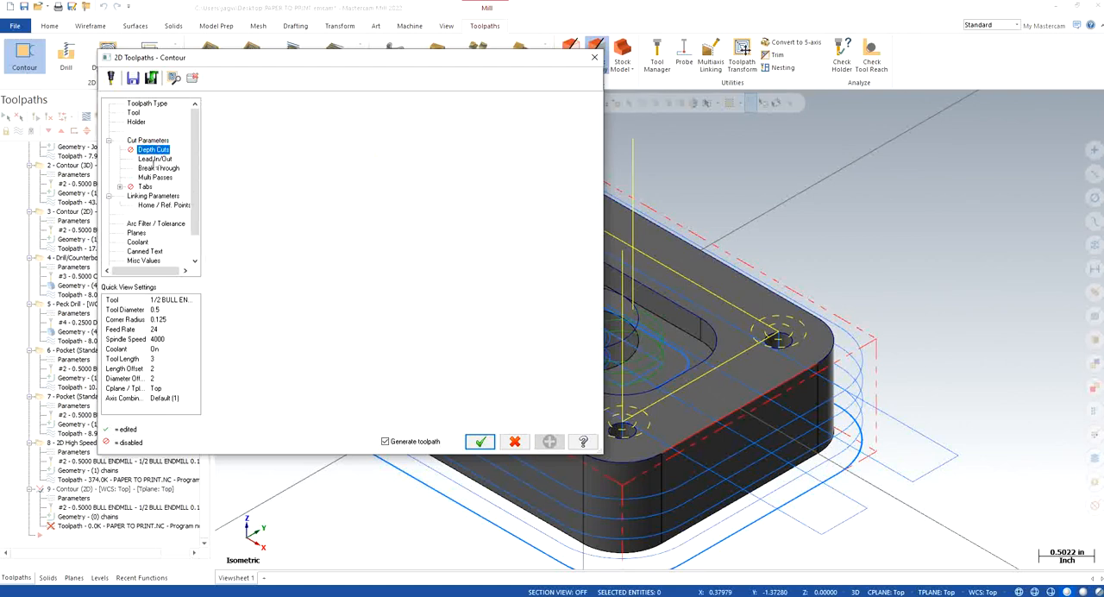
left_click(158, 168)
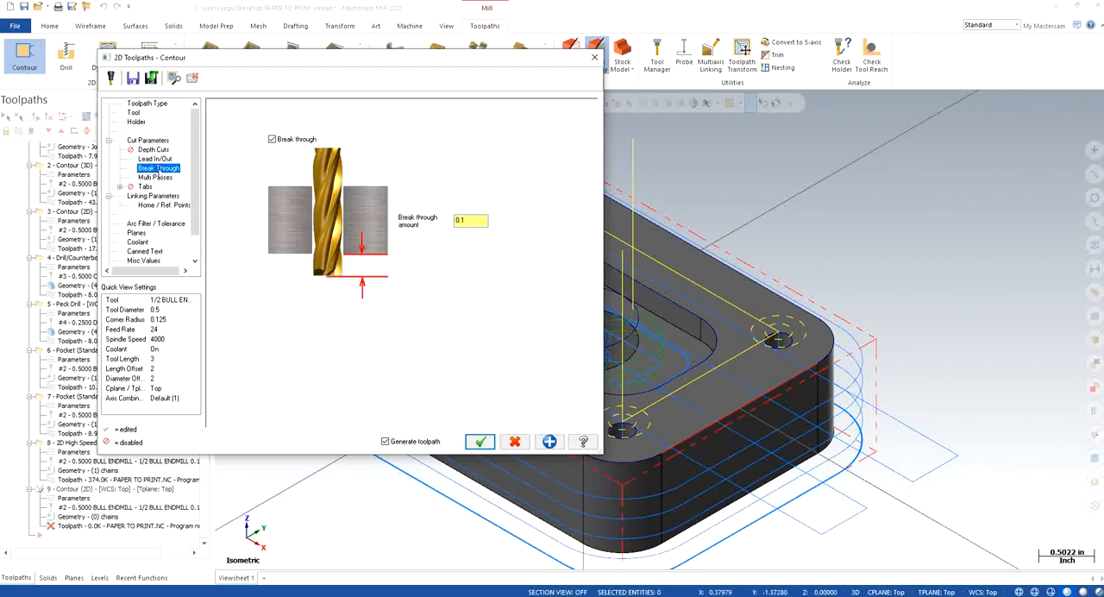
left_click(159, 178)
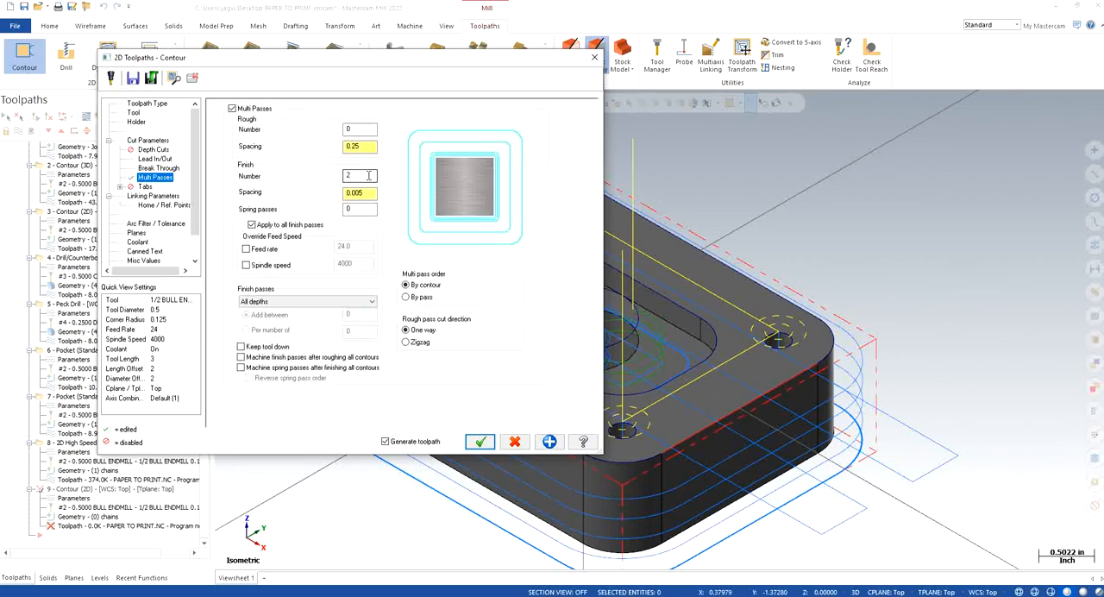
Step: Set the Contour's top of stock to 0 and depth to -1, and generate the toolpath
left_click(155, 197)
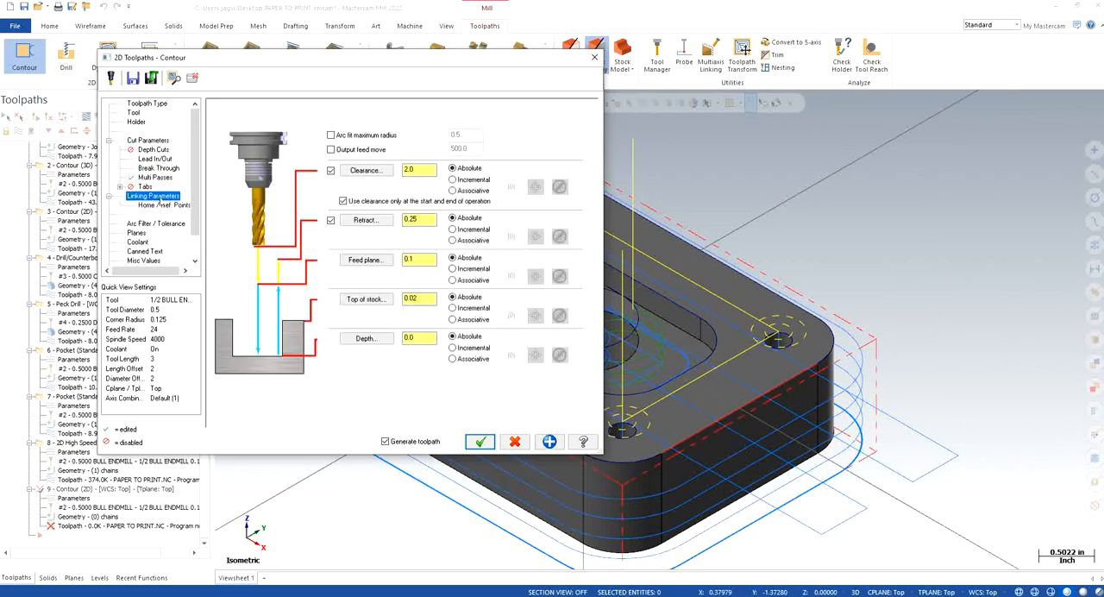
left_click_drag(429, 298, 351, 300)
type("0")
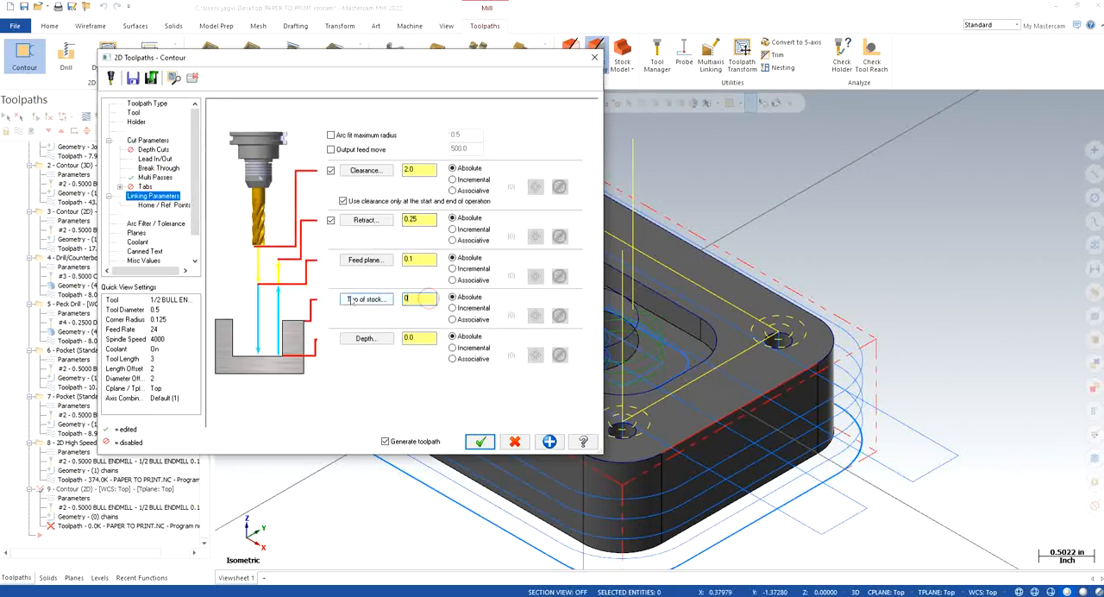
key("Return")
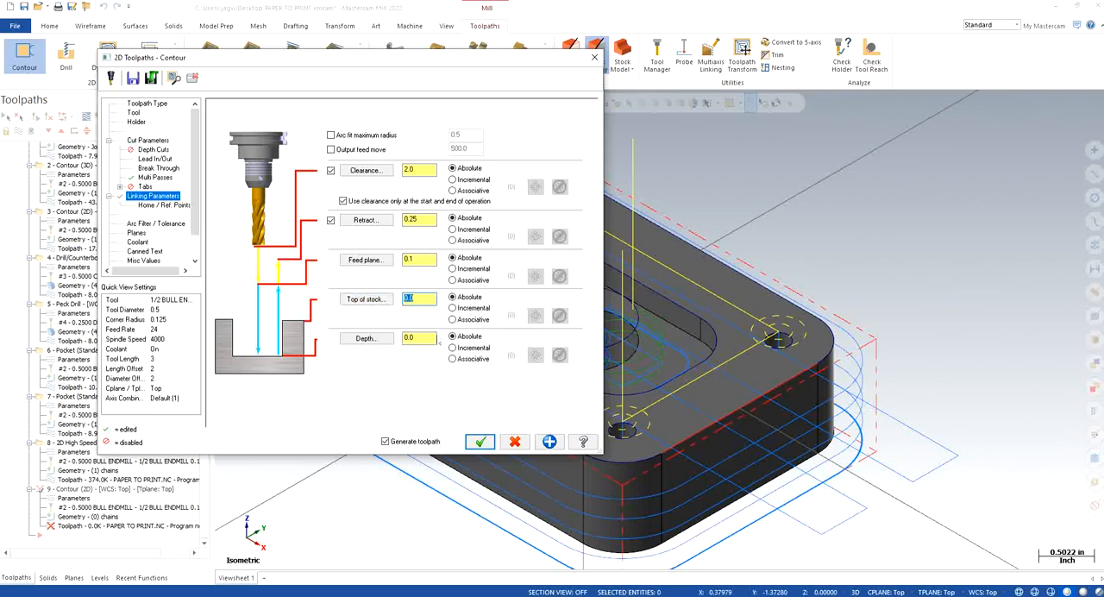
left_click_drag(433, 338, 397, 338)
type("-1")
left_click(136, 233)
left_click(138, 241)
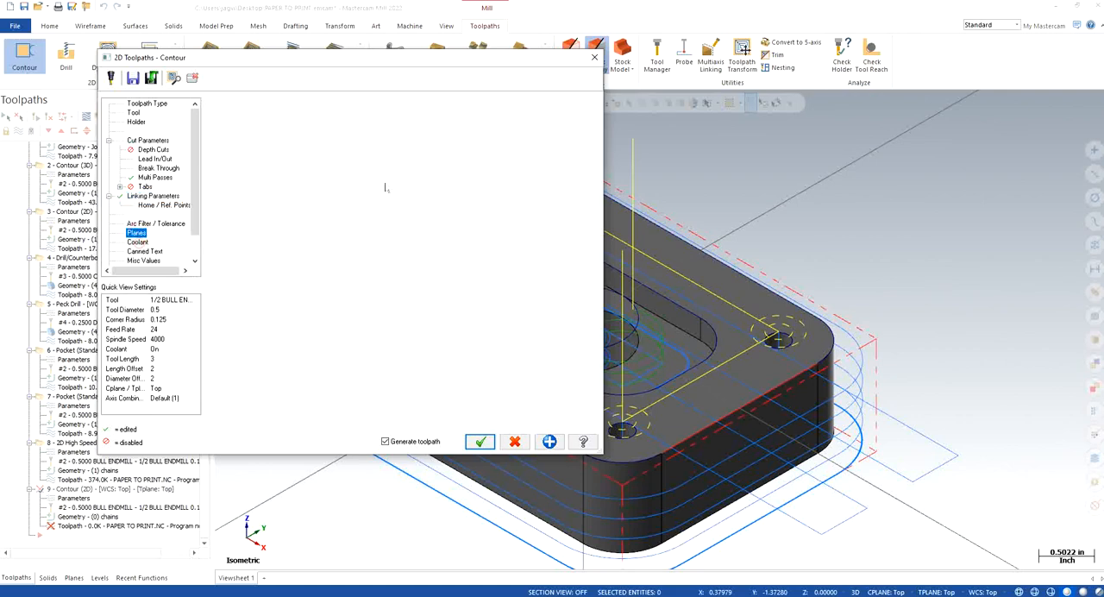
left_click(479, 442)
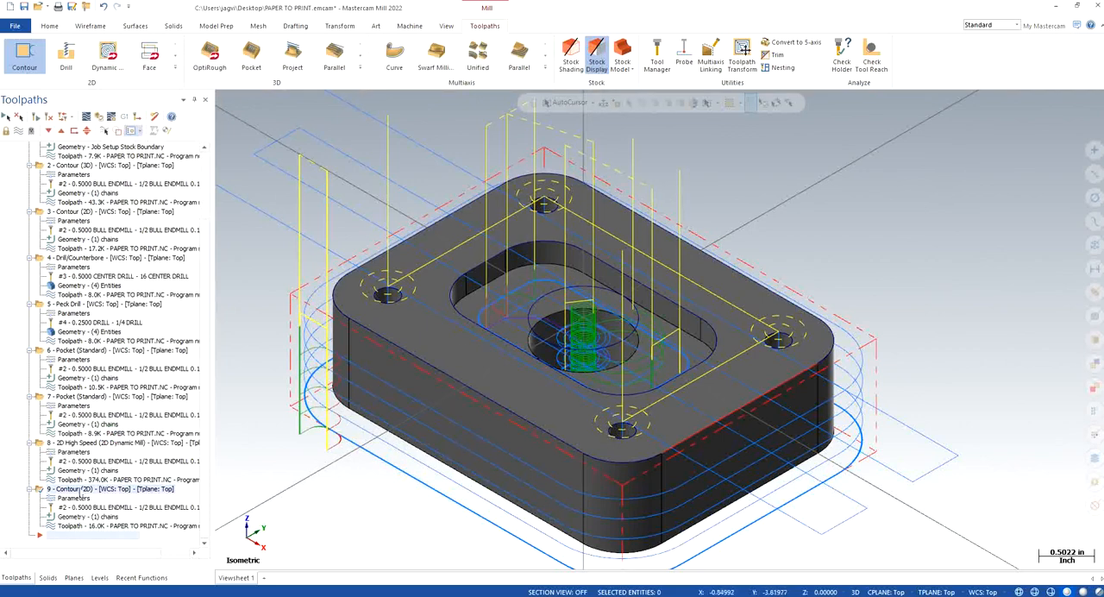
Step: Change the machining side of the central hole's contour chain and regenerate the Contour toolpath
left_click(82, 516)
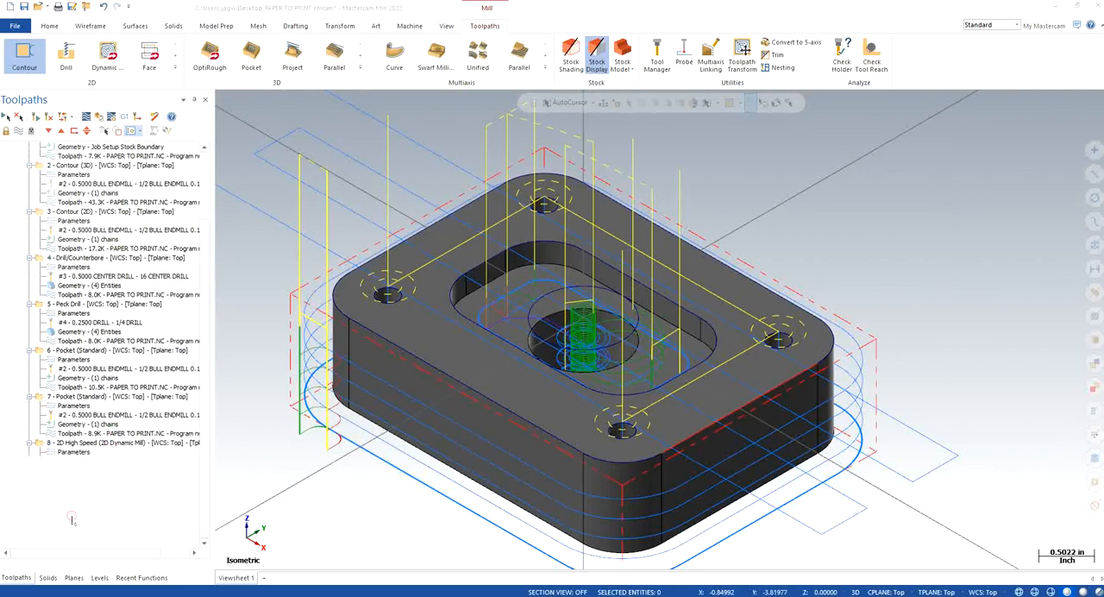
right_click(73, 186)
left_click(90, 209)
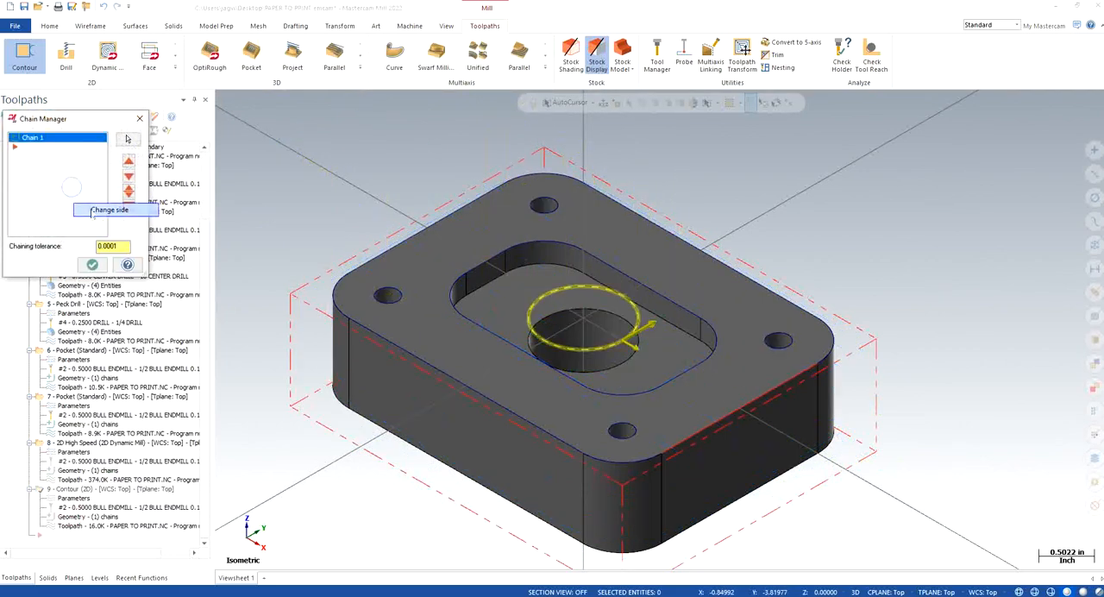
left_click(92, 264)
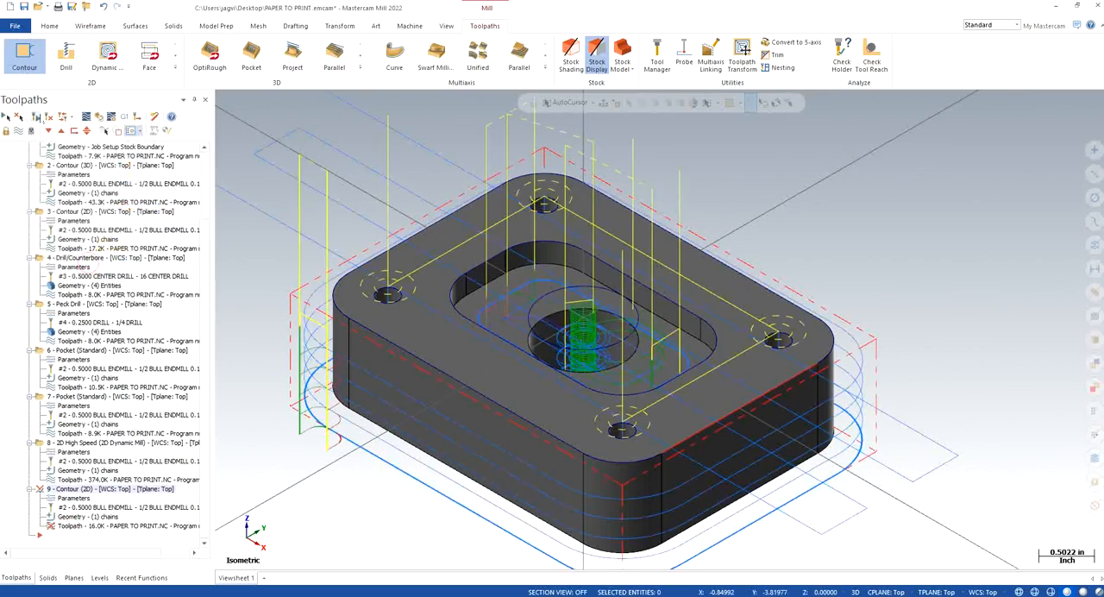
left_click(35, 117)
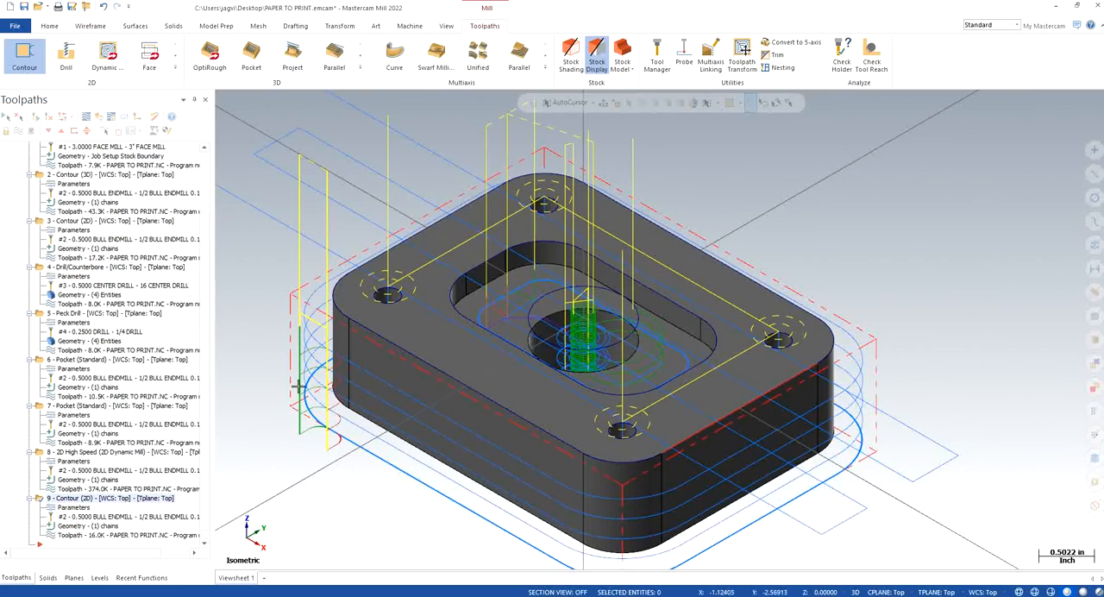
Step: Save the file and load all operations for verification in a maximized Mastercam Simulator window
key("ctrl+s")
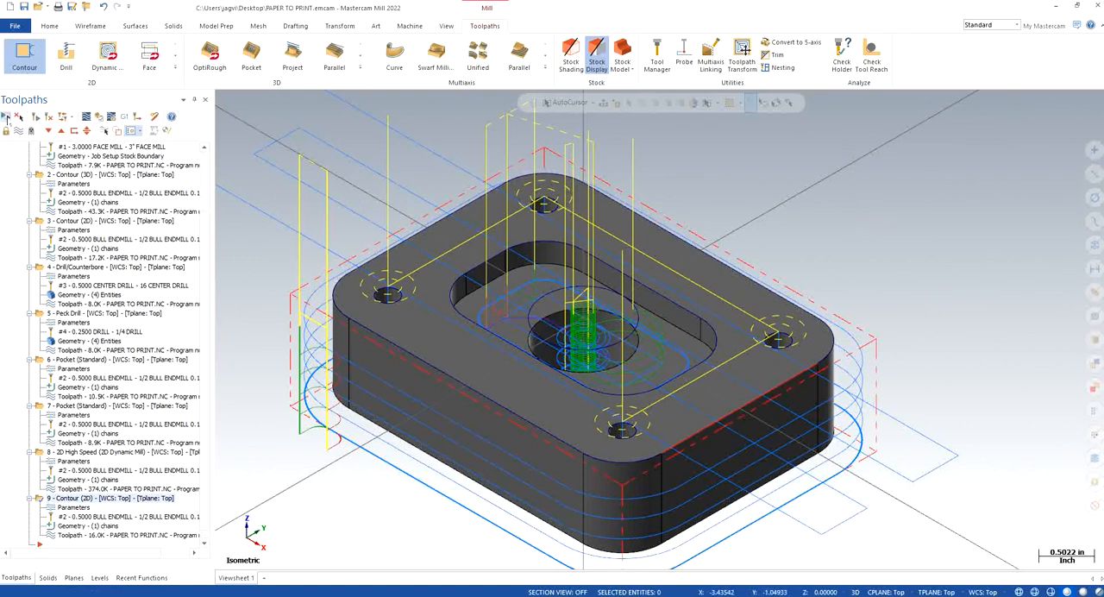
scroll(205, 178, "up", 3)
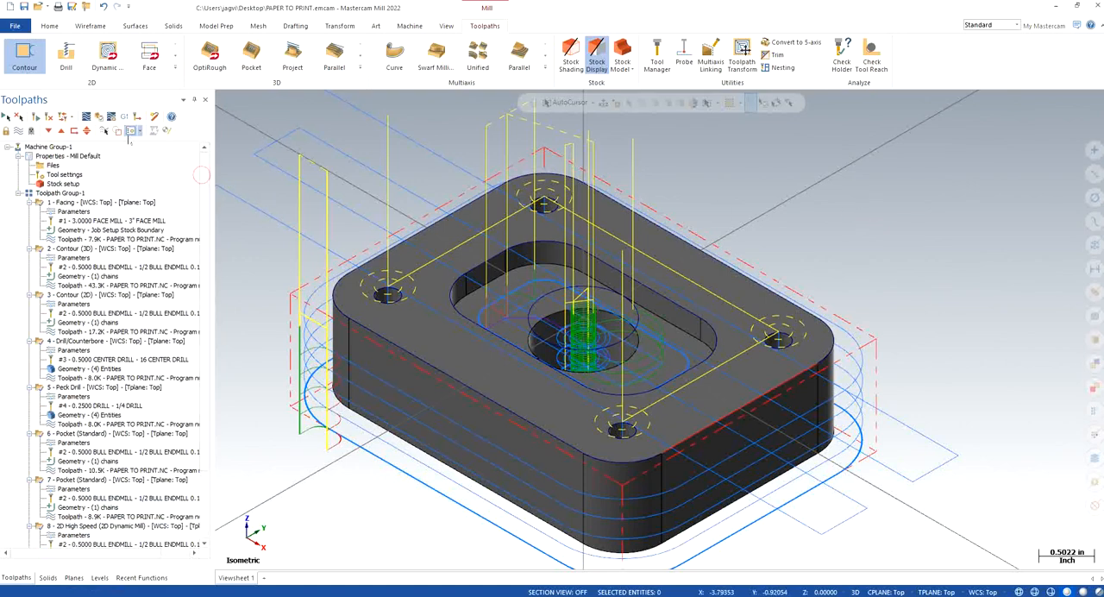
left_click(99, 117)
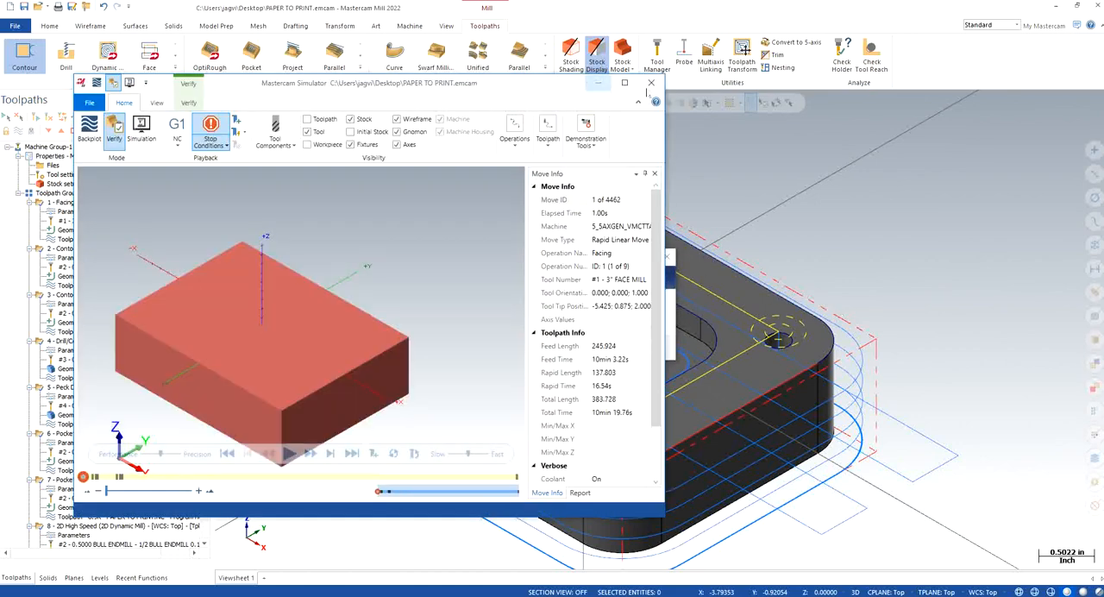
left_click(625, 83)
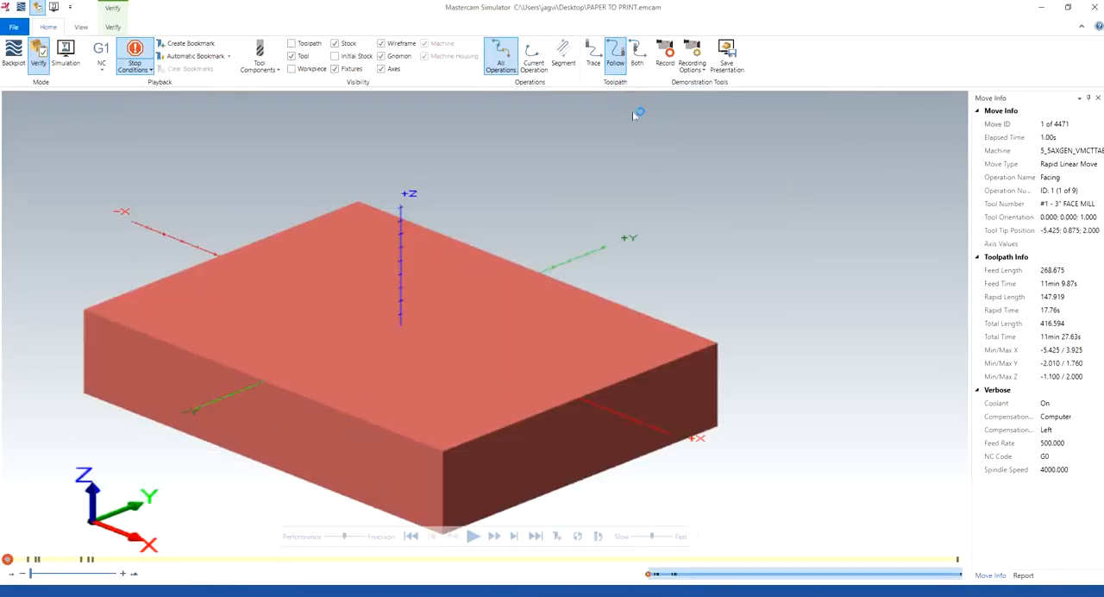
Step: Turn on Color Loop, slow the playback slightly and run the verification of all operations
scroll(520, 301, "down", 3)
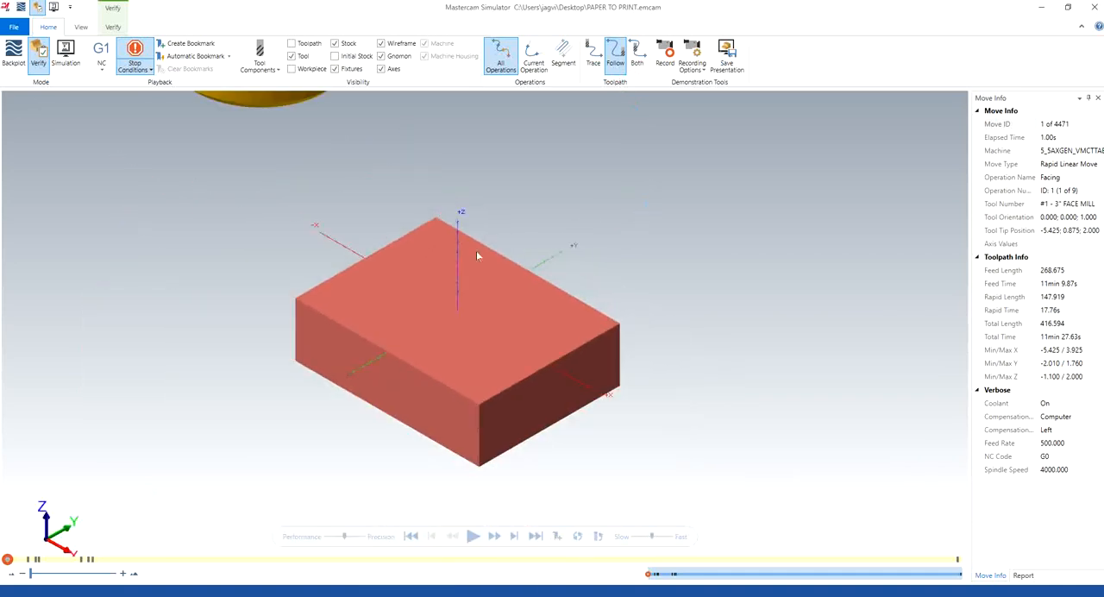
left_click(113, 27)
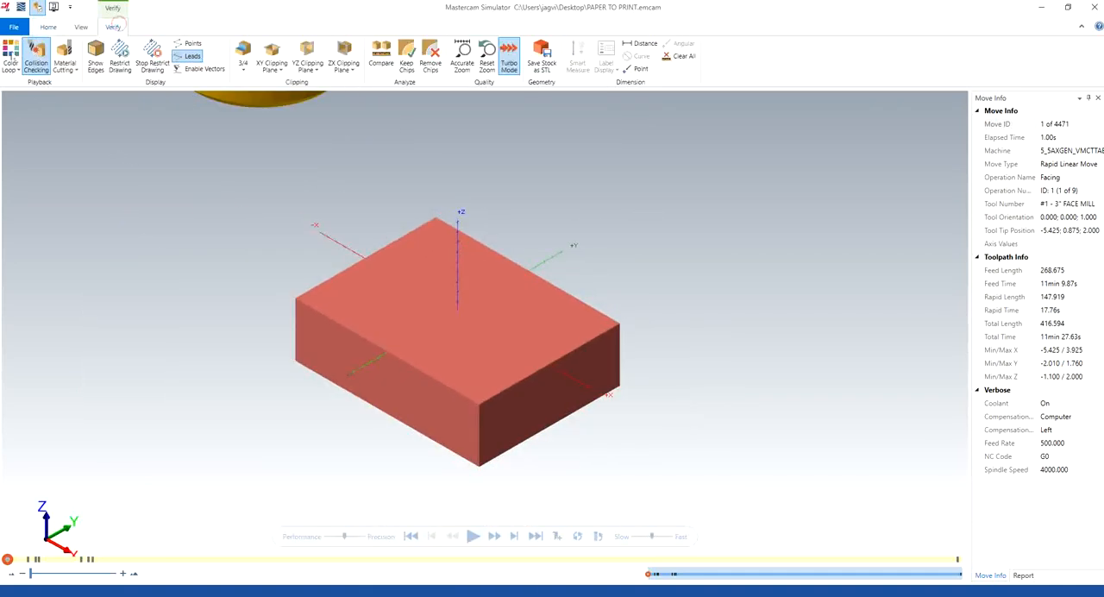
left_click(638, 536)
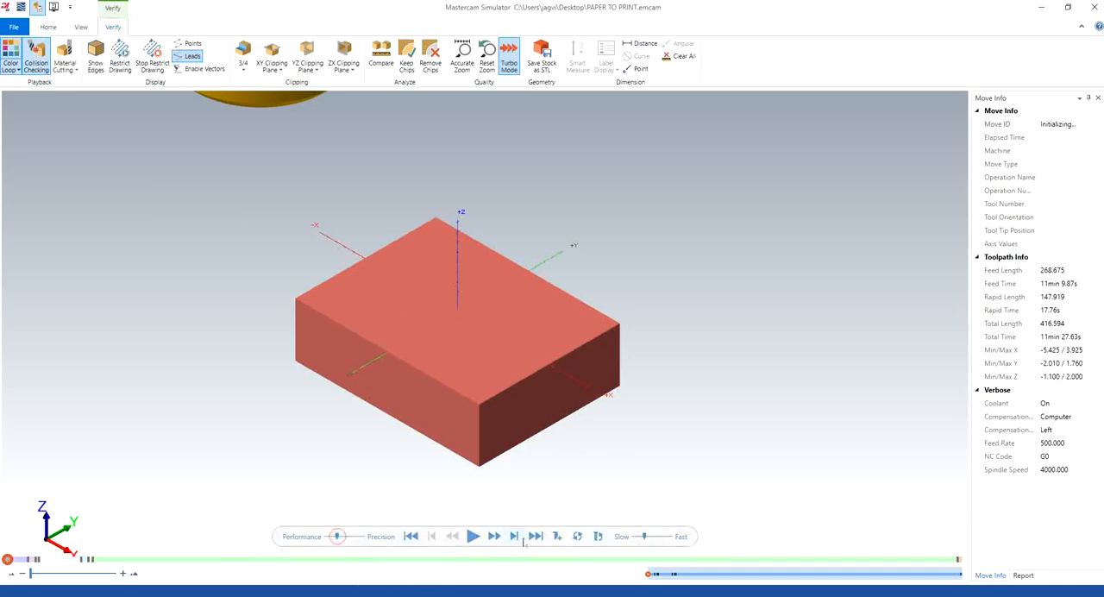
left_click(473, 537)
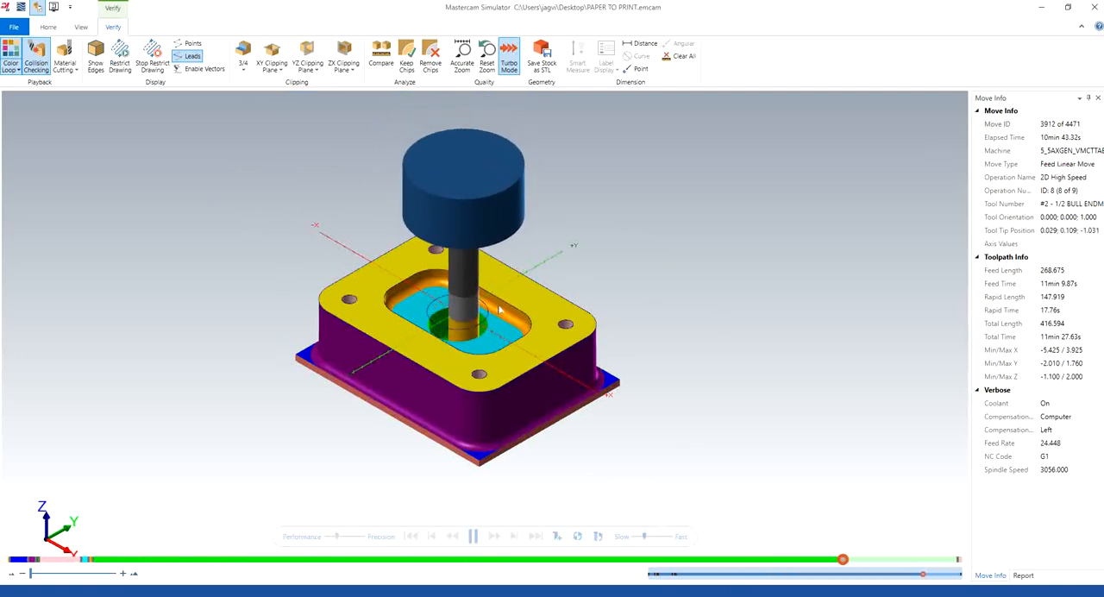
Step: Inspect the simulated pocket, central hole, corner holes and outer walls, and step playback back to the start of the last Contour operation
scroll(515, 309, "up", 5)
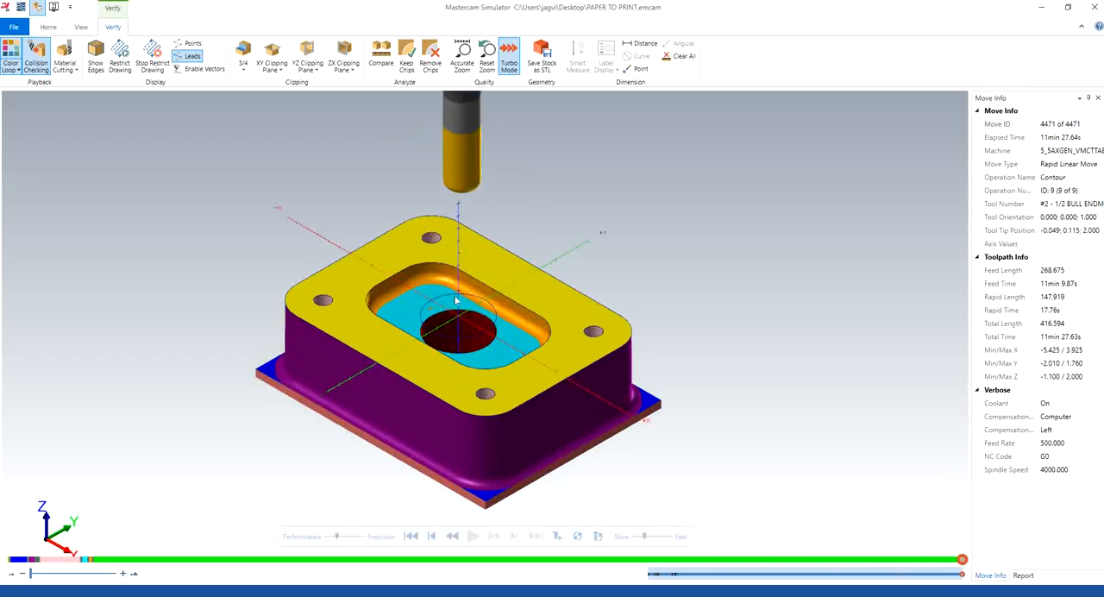
middle_click_drag(552, 299, 496, 328)
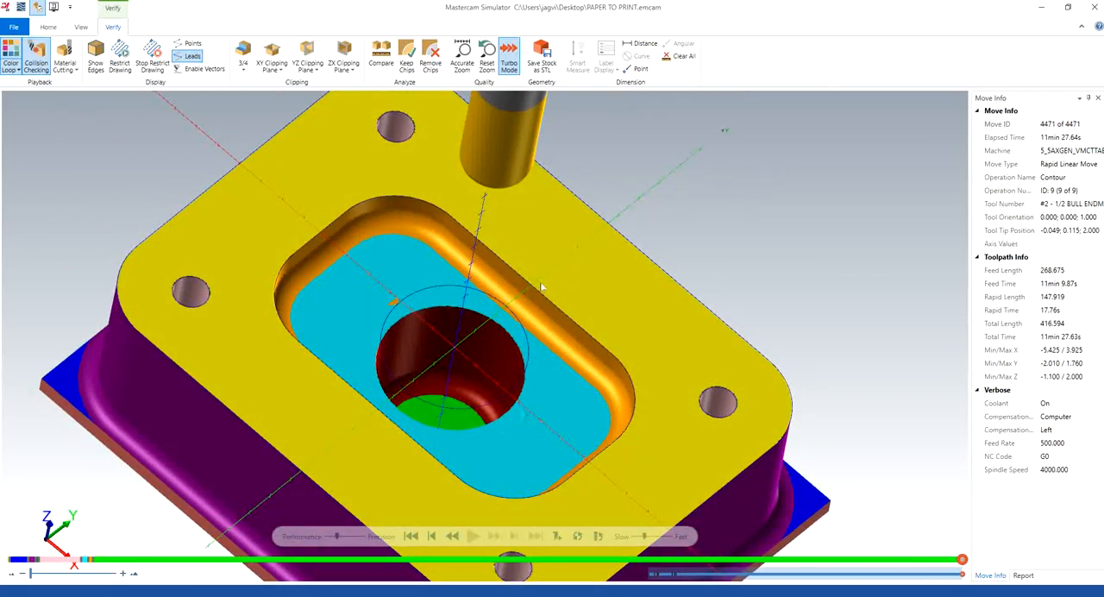
middle_click_drag(542, 288, 610, 275)
middle_click_drag(671, 344, 653, 277)
middle_click_drag(700, 398, 671, 140)
scroll(668, 133, "up", 3)
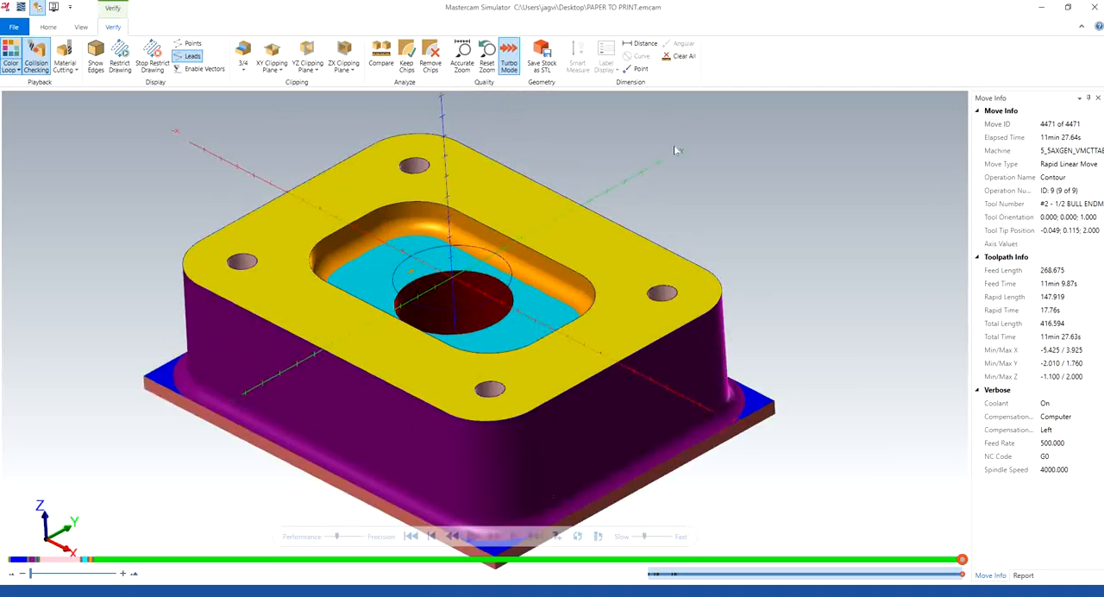
scroll(676, 149, "down", 2)
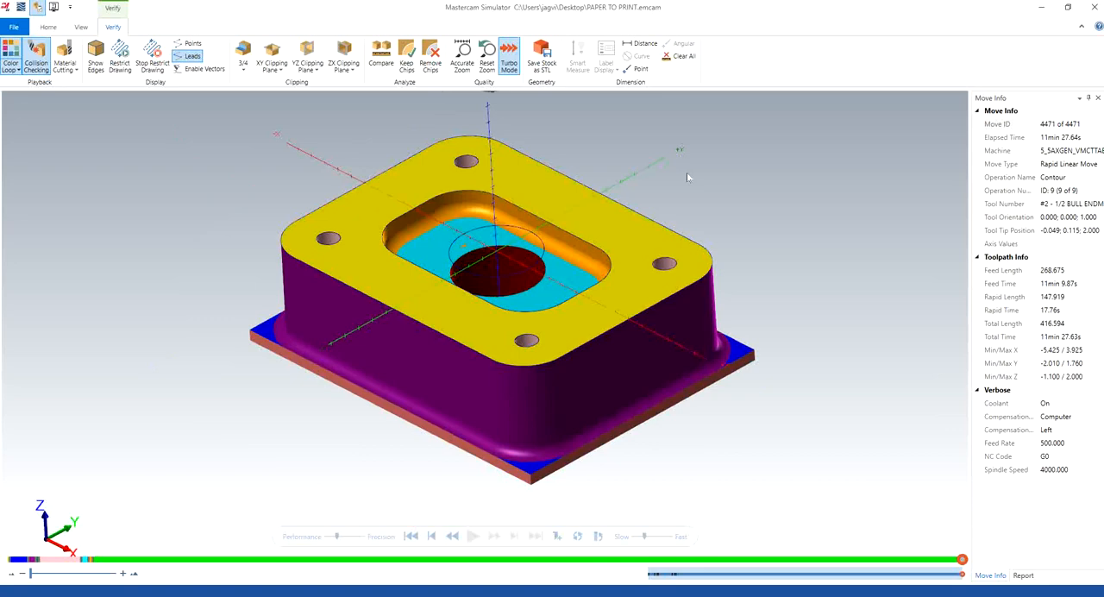
middle_click_drag(637, 228, 580, 334)
scroll(555, 325, "down", 2)
scroll(555, 325, "up", 5)
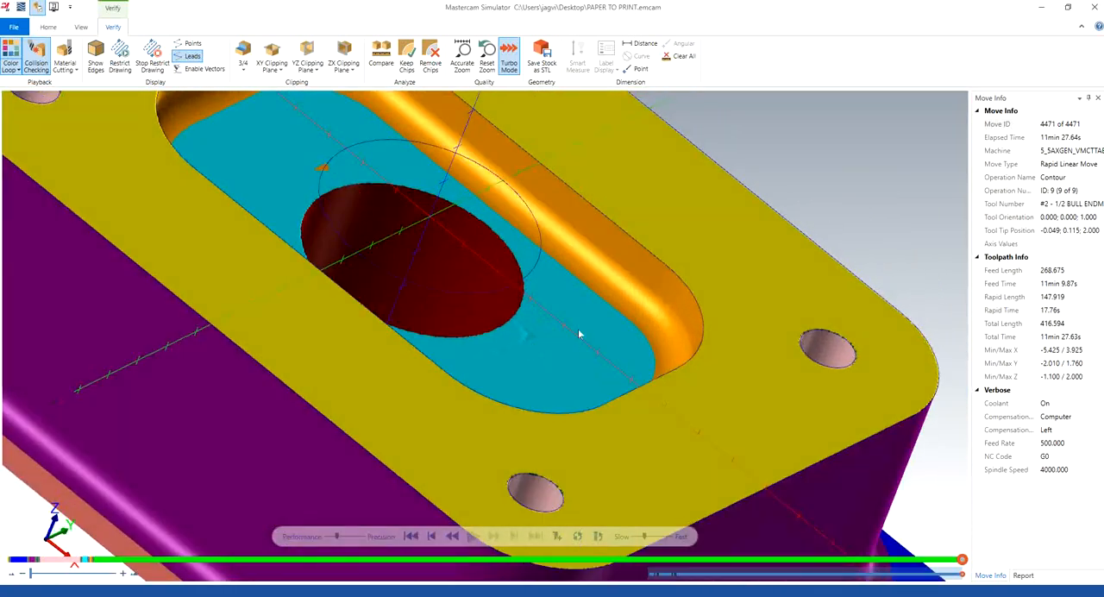
scroll(449, 237, "down", 2)
middle_click_drag(582, 277, 637, 219)
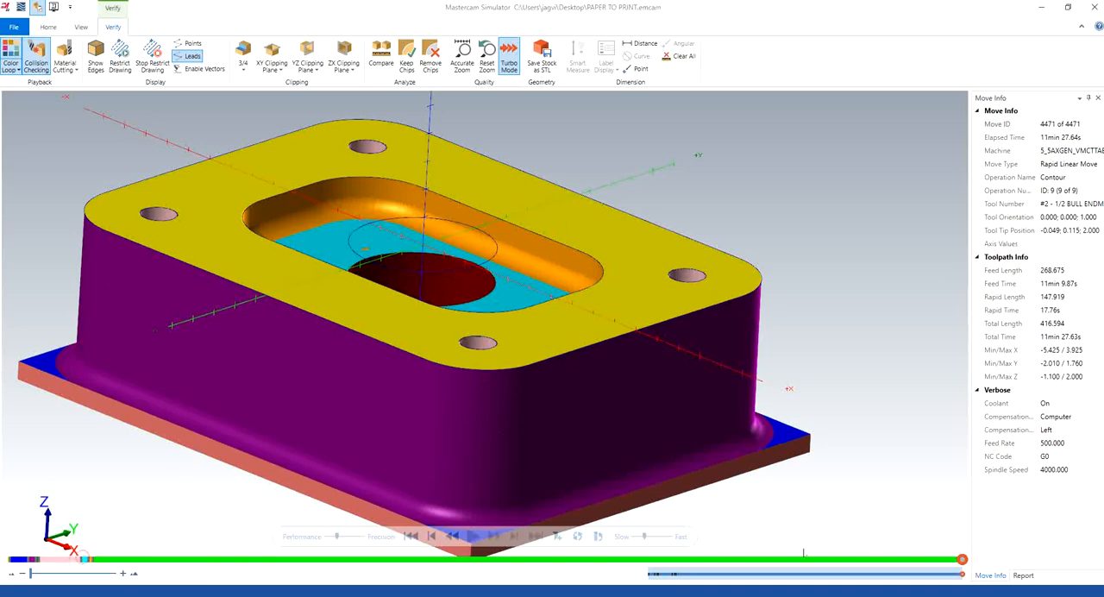
left_click(432, 537)
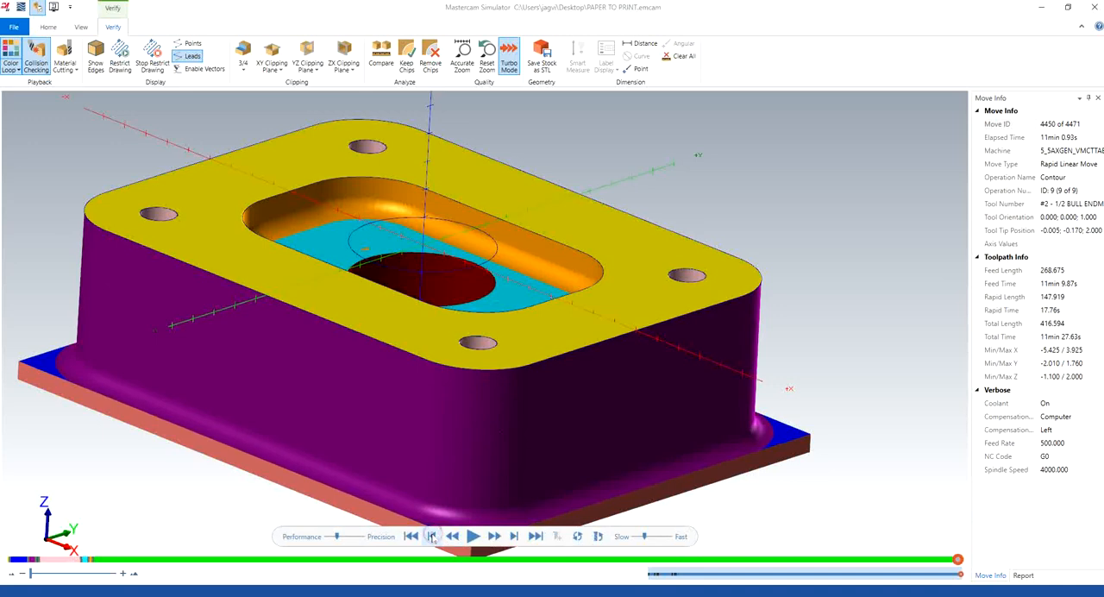
Step: Step the simulation back to the start of the 2D Contour operation, slow playback slightly, and replay into the 2D High Speed operation before pausing
left_click(432, 536)
left_click(432, 536)
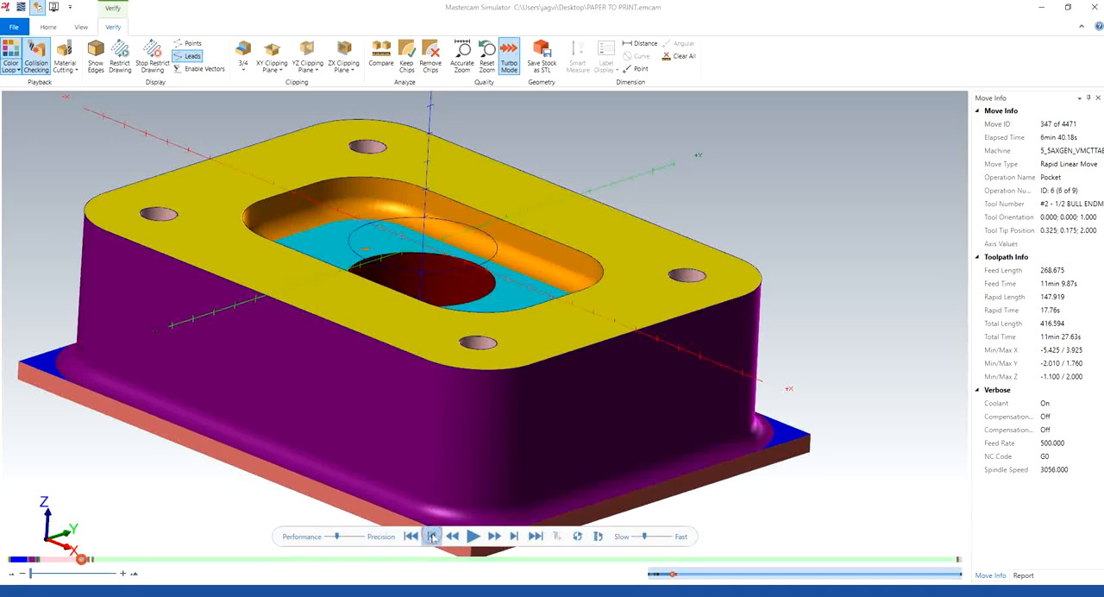
left_click(432, 537)
left_click(433, 537)
left_click(433, 537)
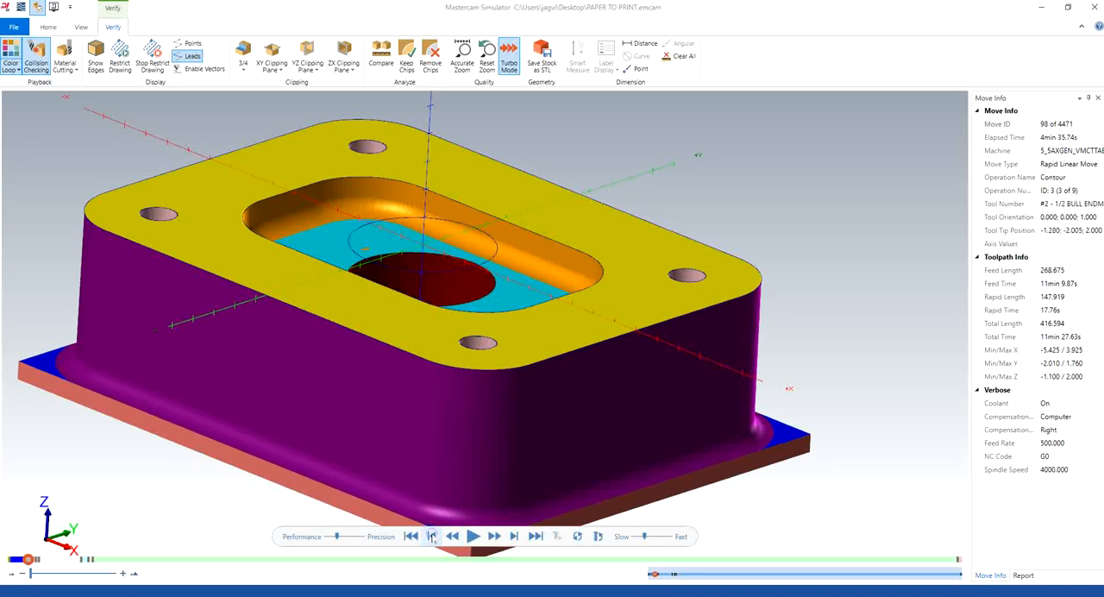
left_click_drag(642, 536, 638, 536)
left_click(473, 536)
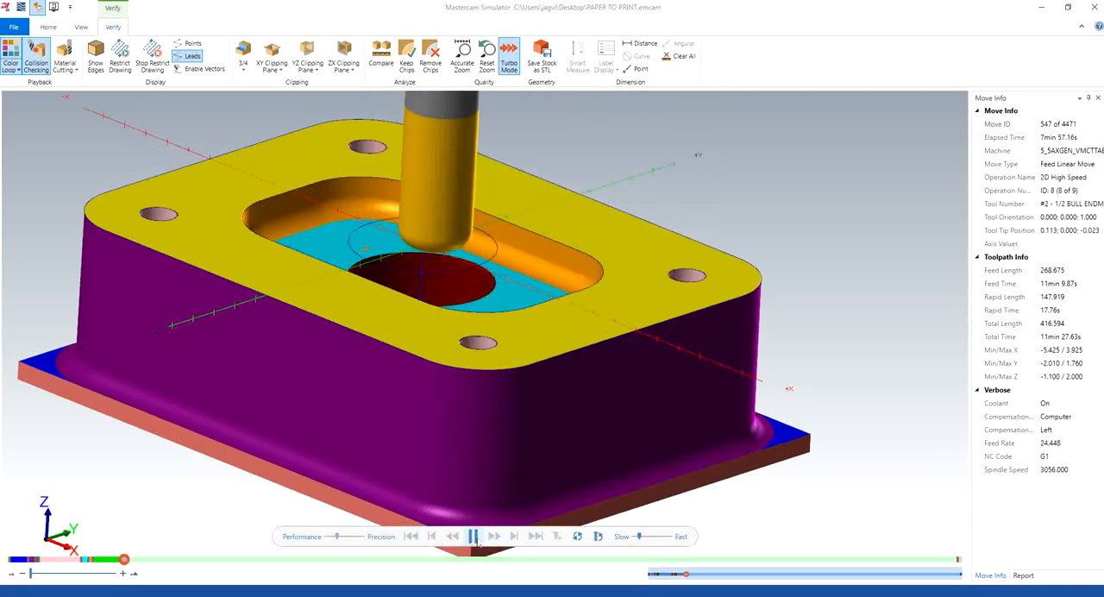
left_click(473, 535)
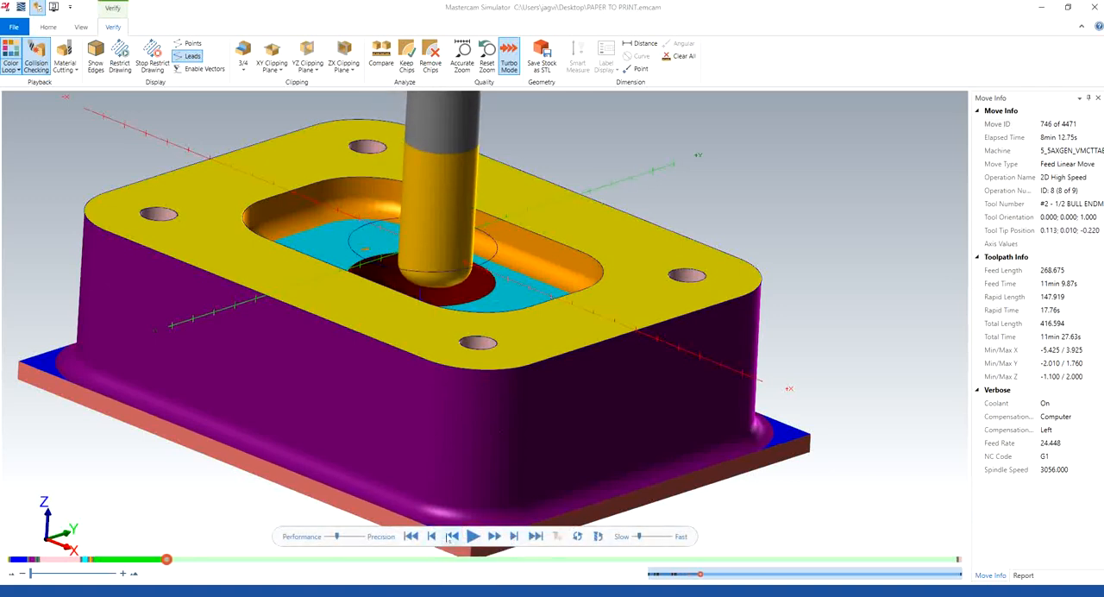
Step: Rewind the simulation to the start of the 3D Contour operation, replay the cuts into the 2D High Speed operation and close the simulator
left_click(434, 538)
left_click(434, 538)
left_click(433, 538)
left_click(432, 538)
left_click(432, 538)
left_click(431, 538)
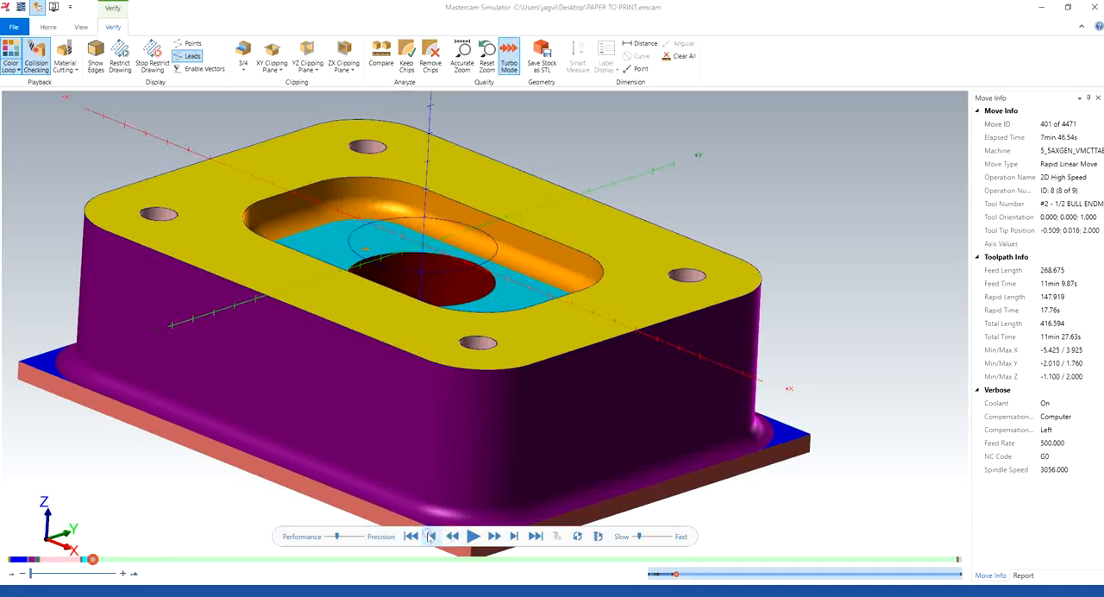
left_click(429, 537)
left_click(429, 537)
left_click(428, 537)
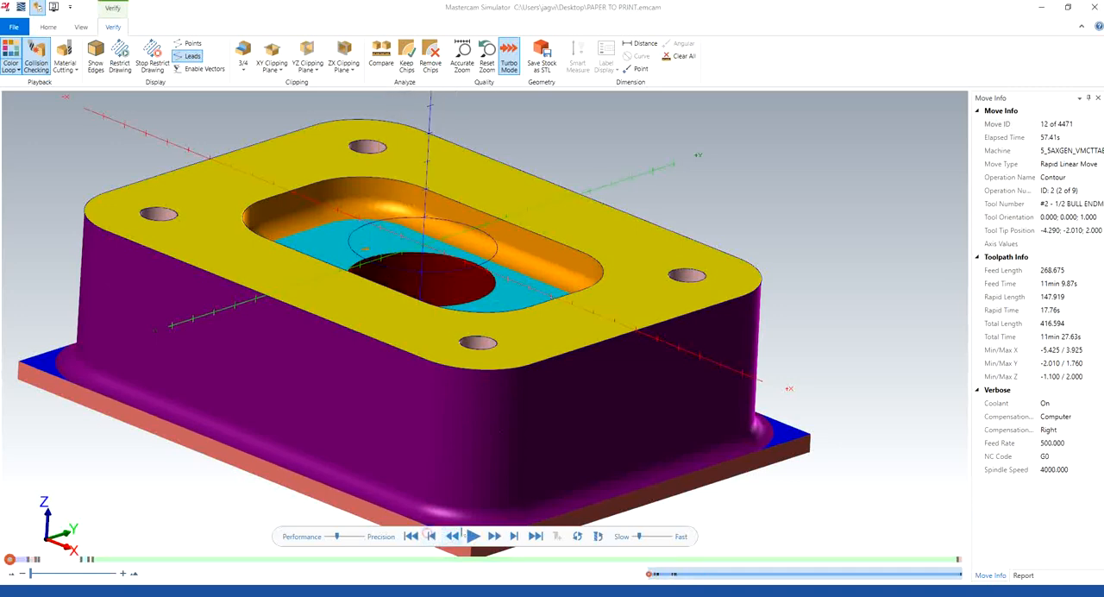
left_click(473, 536)
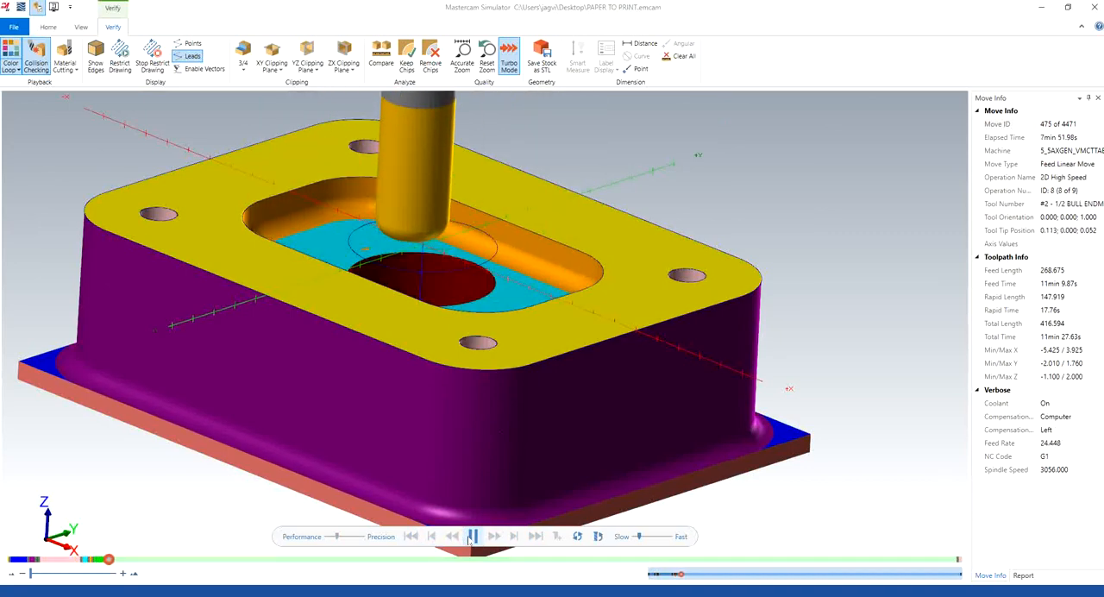
left_click(1092, 7)
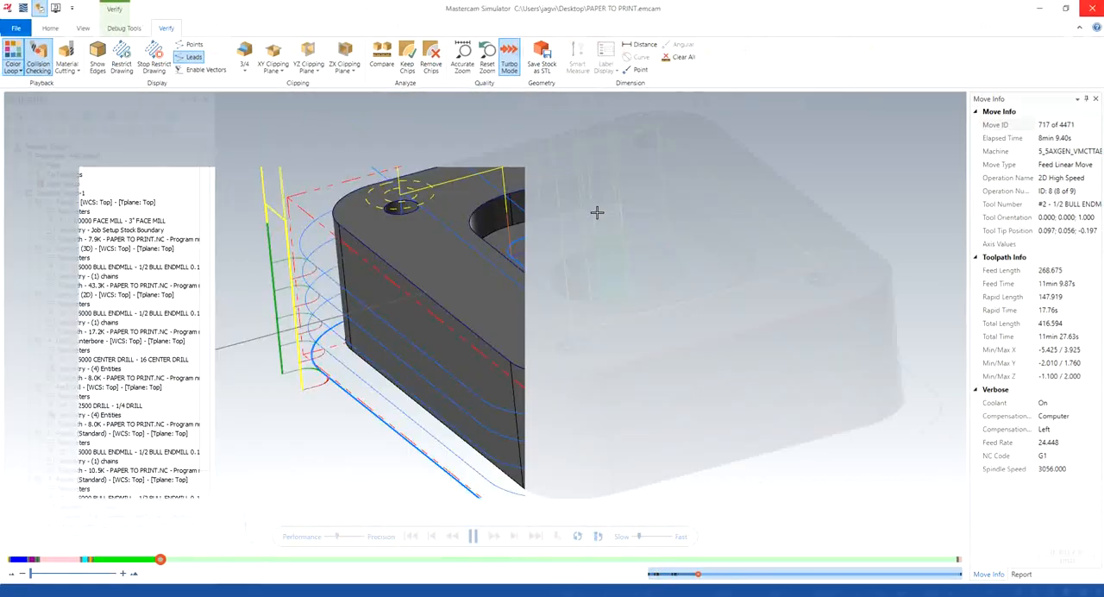
Step: Set the isometric view and backplot the first standard Pocket operation to review its tool motion, closing the backplot when it finishes
right_click(352, 445)
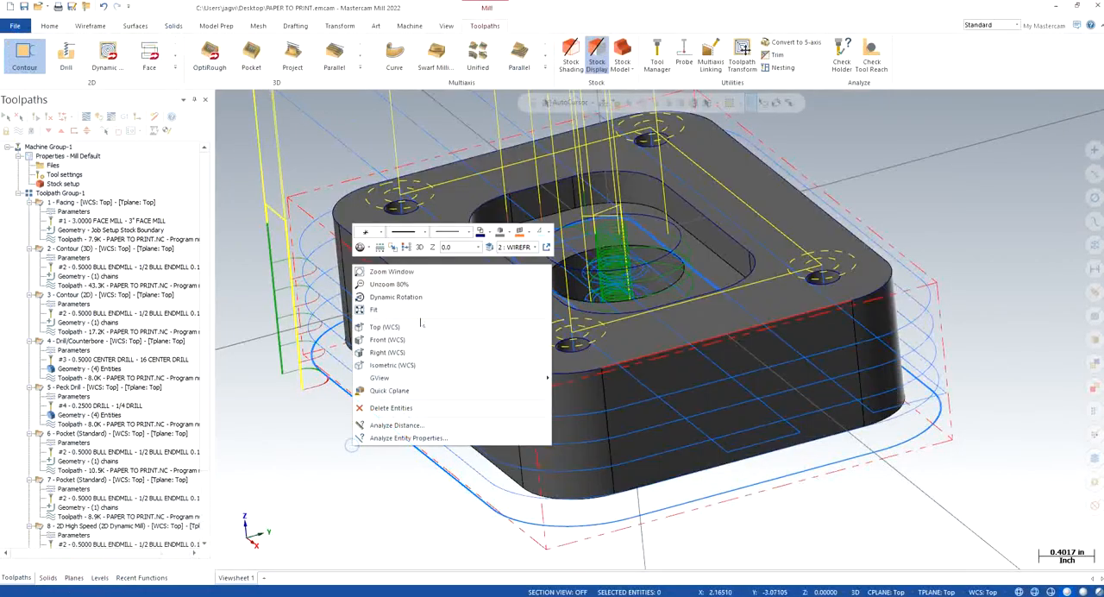
left_click(406, 369)
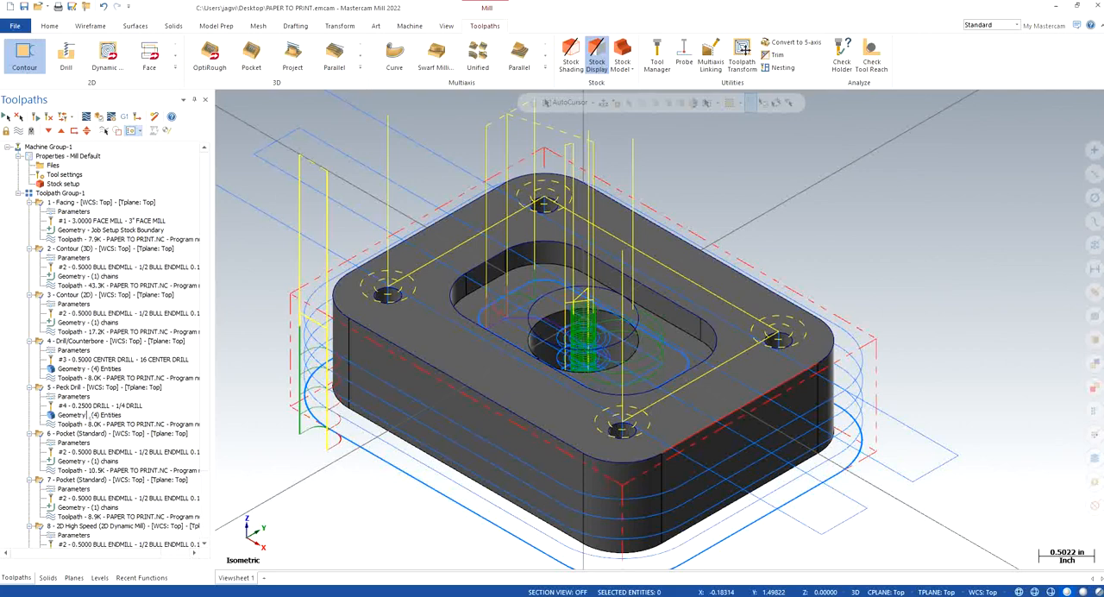
scroll(88, 405, "down", 2)
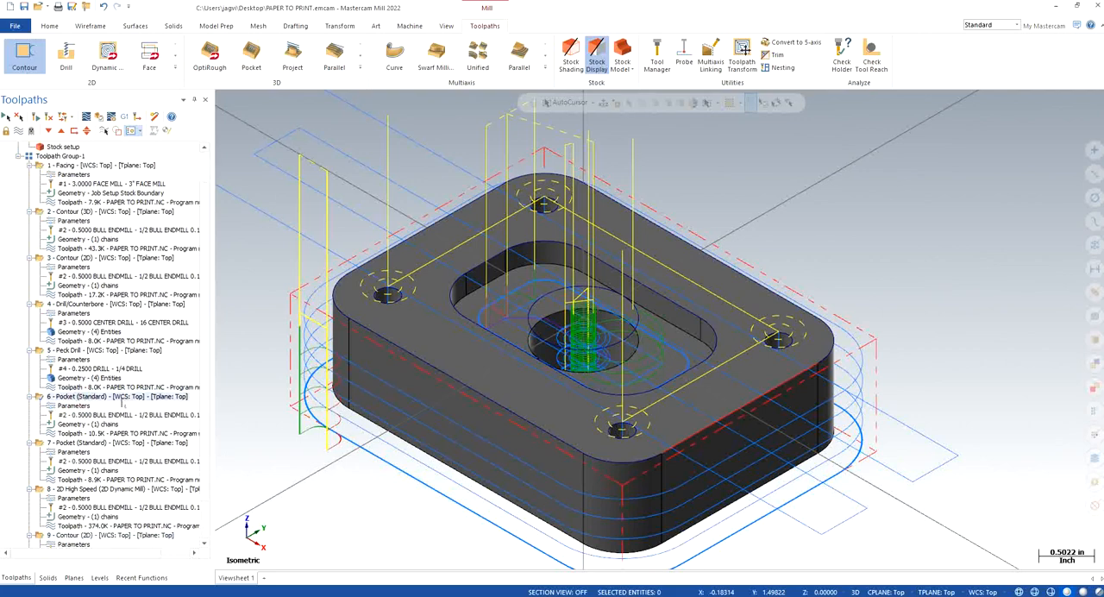
left_click(18, 131)
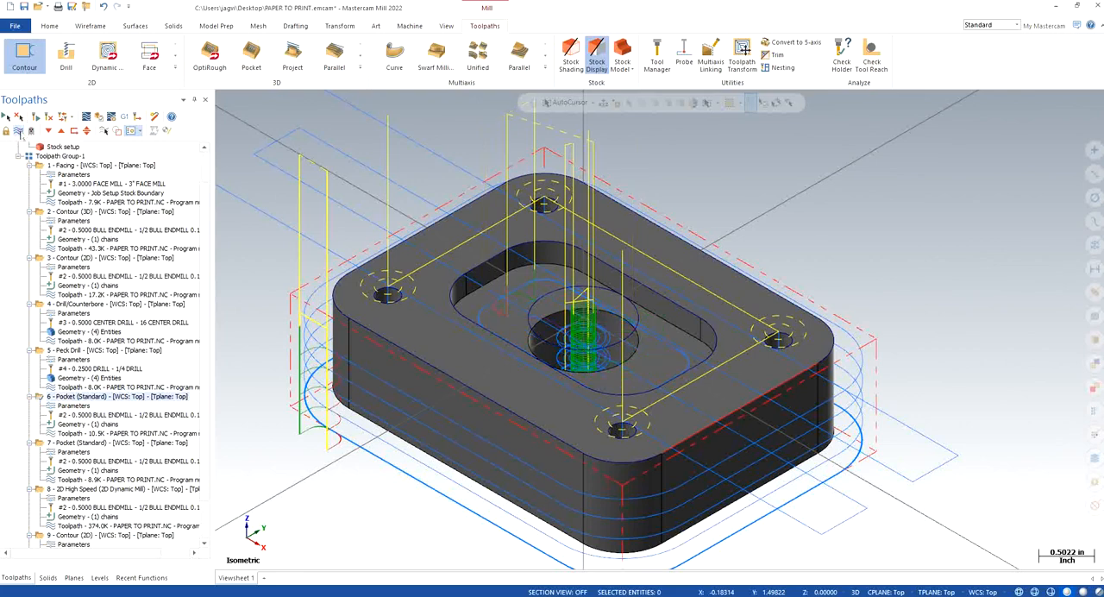
left_click(20, 132)
left_click(86, 117)
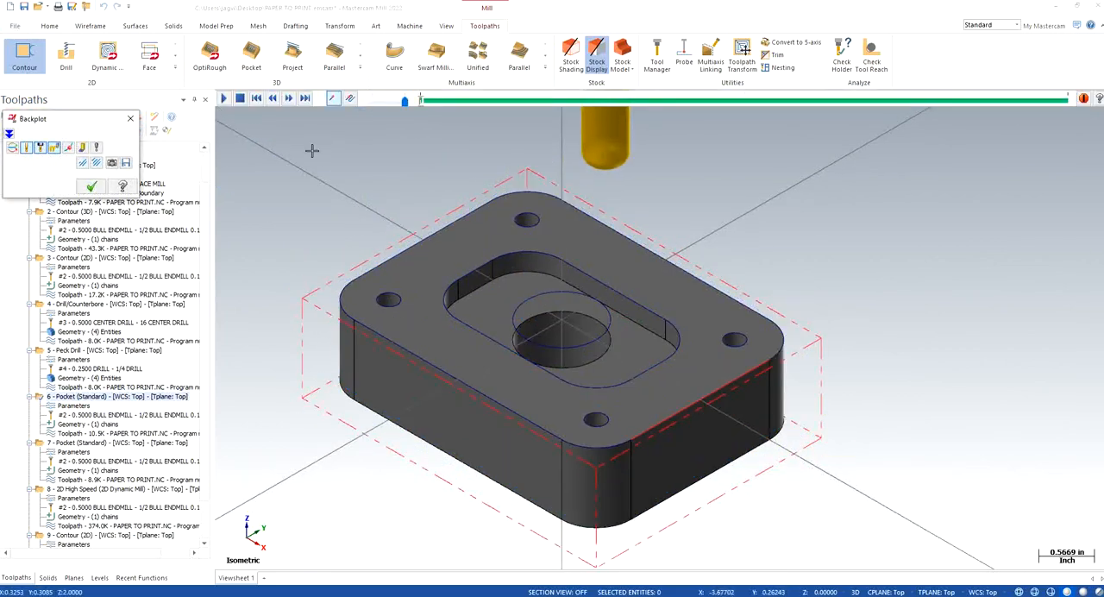
left_click(223, 98)
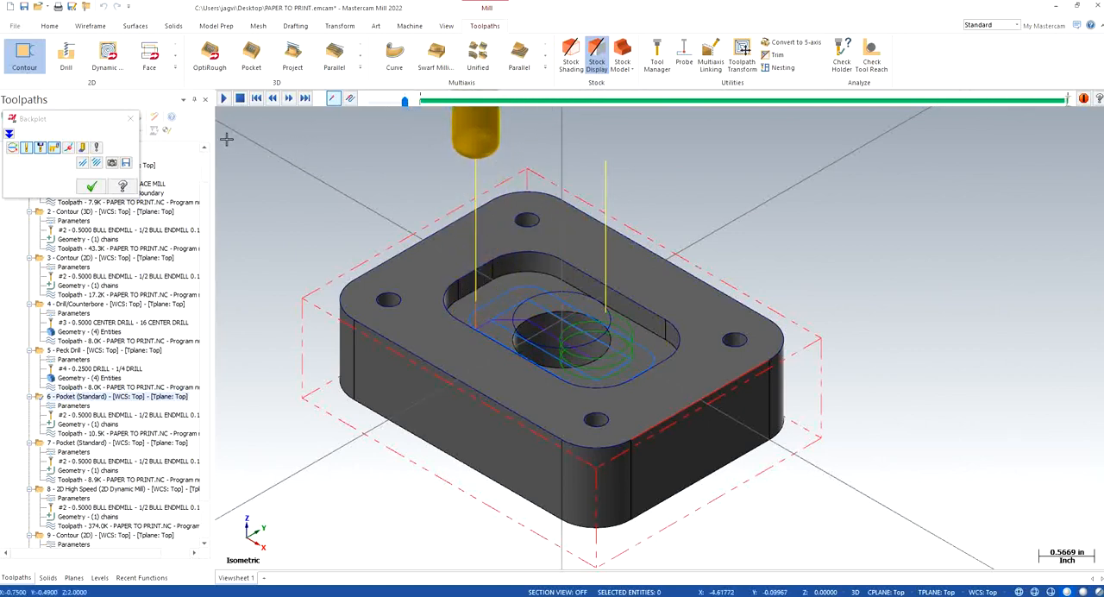
left_click(130, 118)
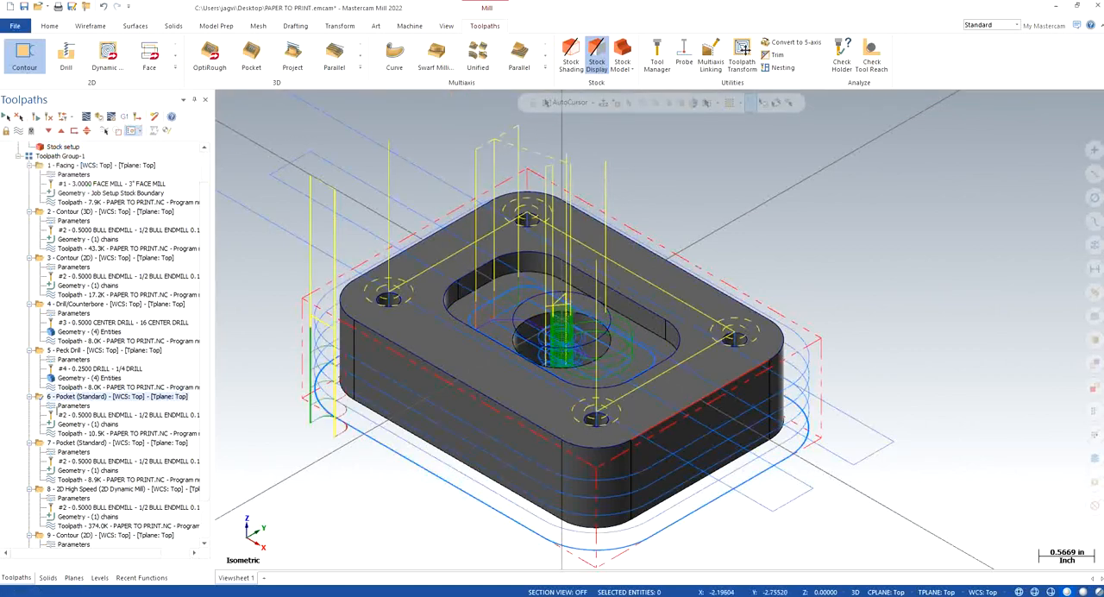
Step: Open the parameters of the first standard Pocket operation at its tool settings
left_click(73, 405)
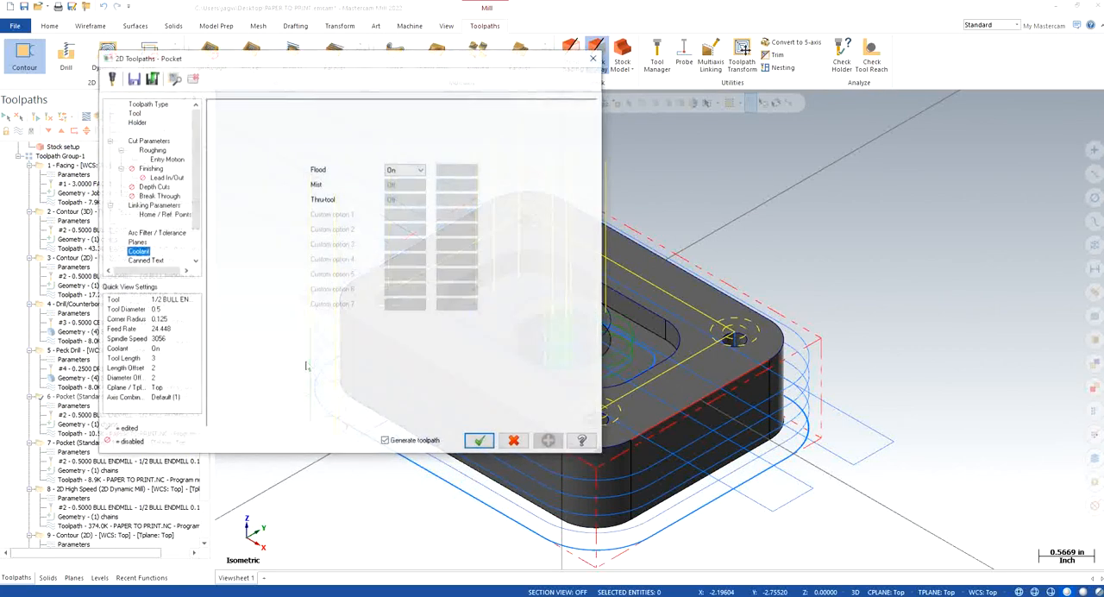
left_click(138, 112)
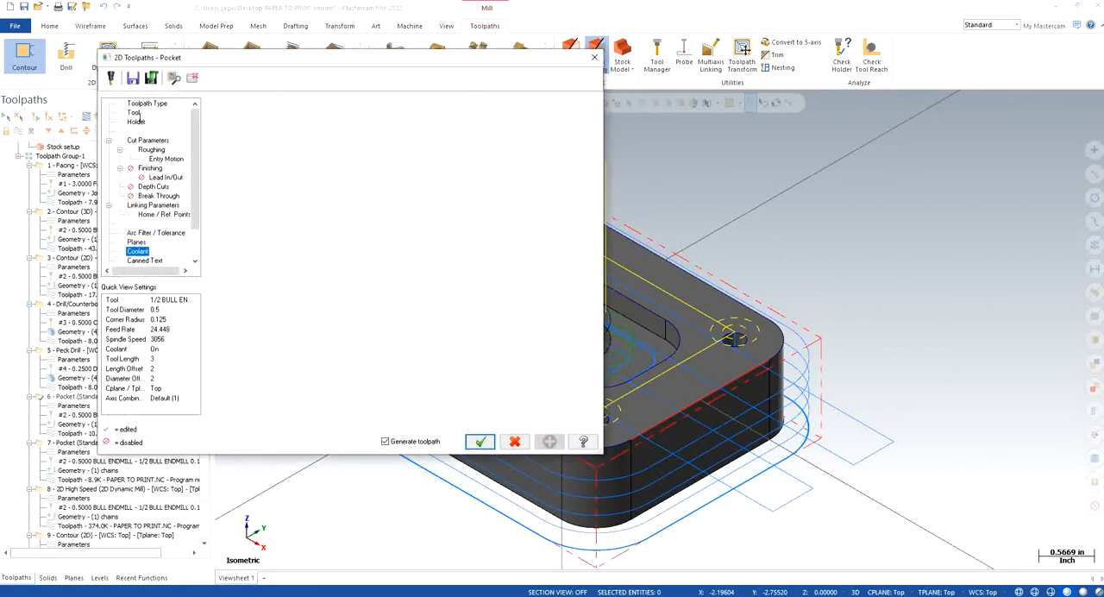
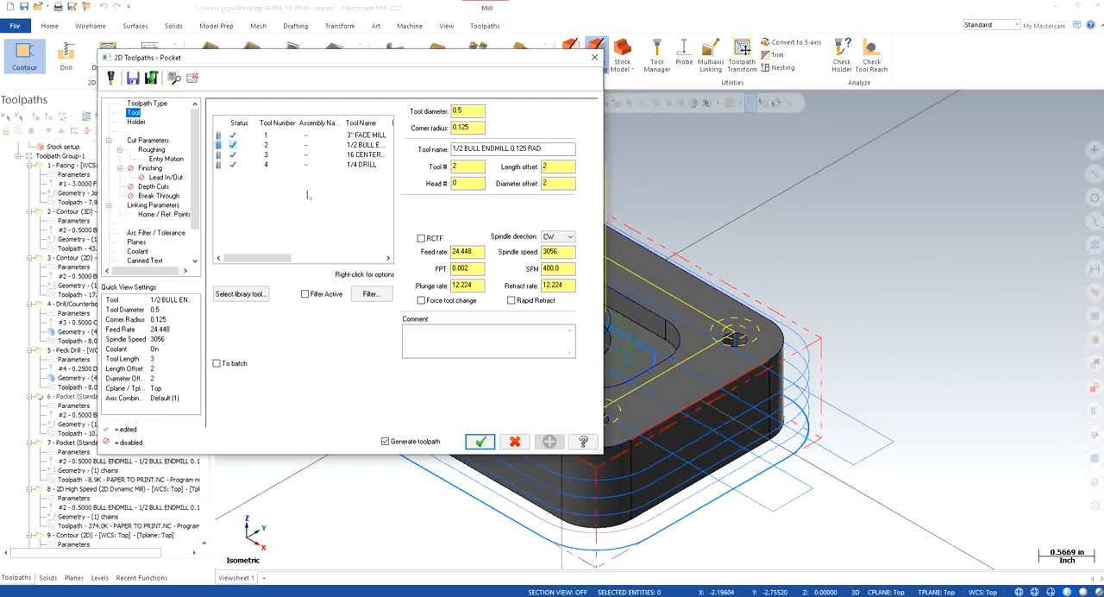
Step: Set the first standard Pocket's roughing to the Parallel Spiral cutting method with a 25% stepover (0.125)
left_click(160, 140)
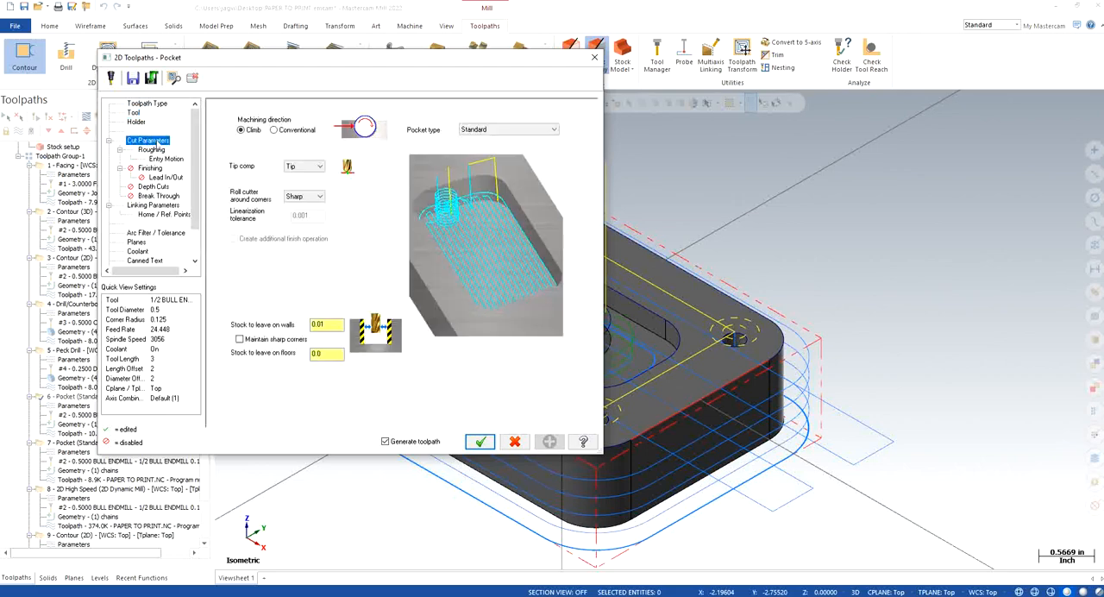
left_click(498, 130)
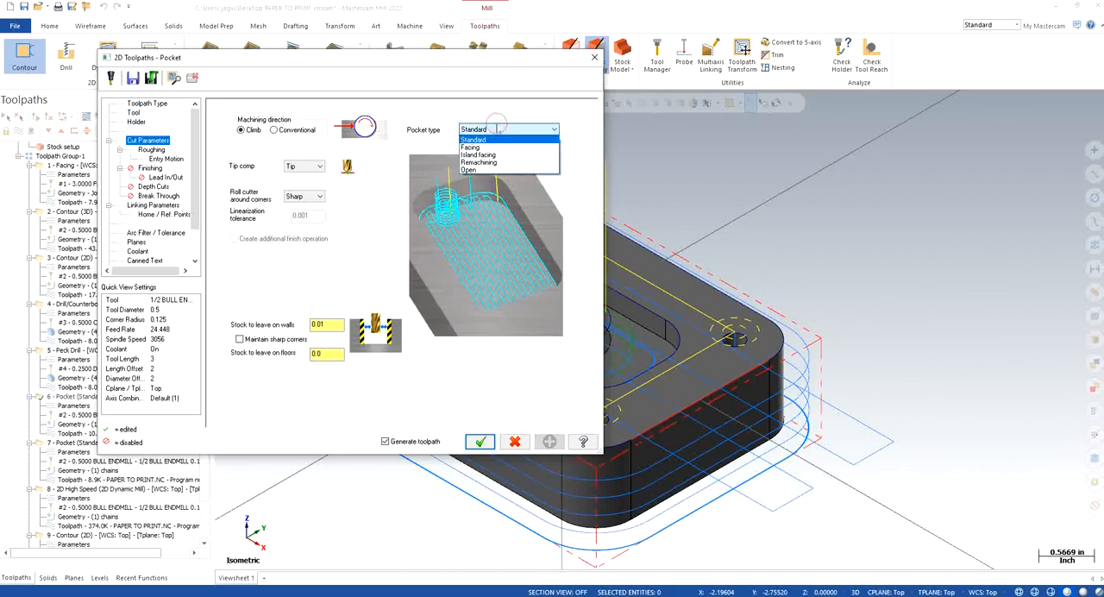
left_click(498, 129)
left_click(152, 150)
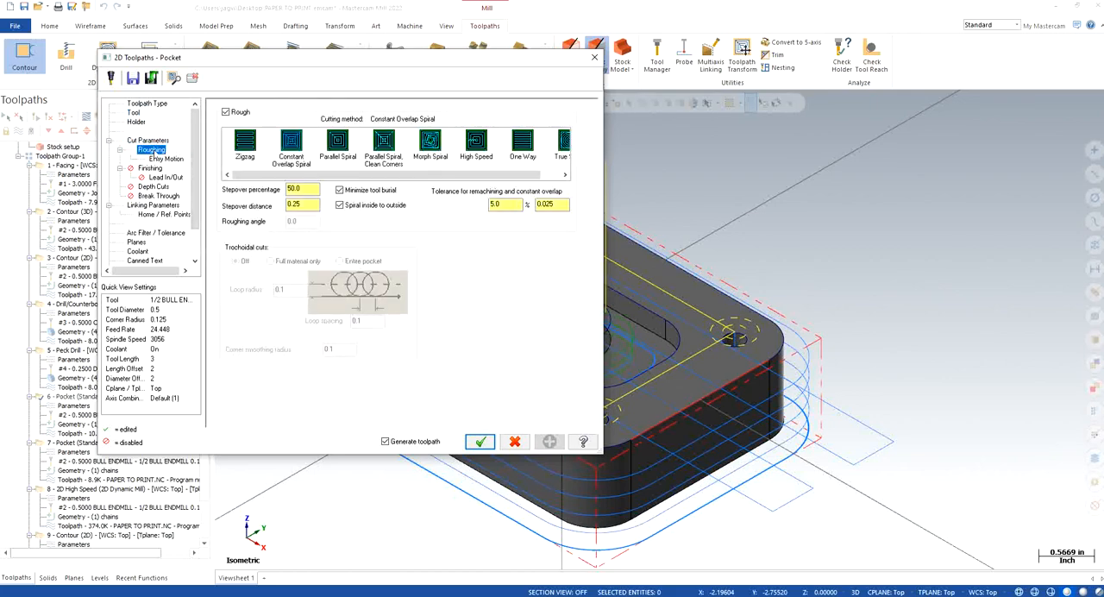
left_click(338, 143)
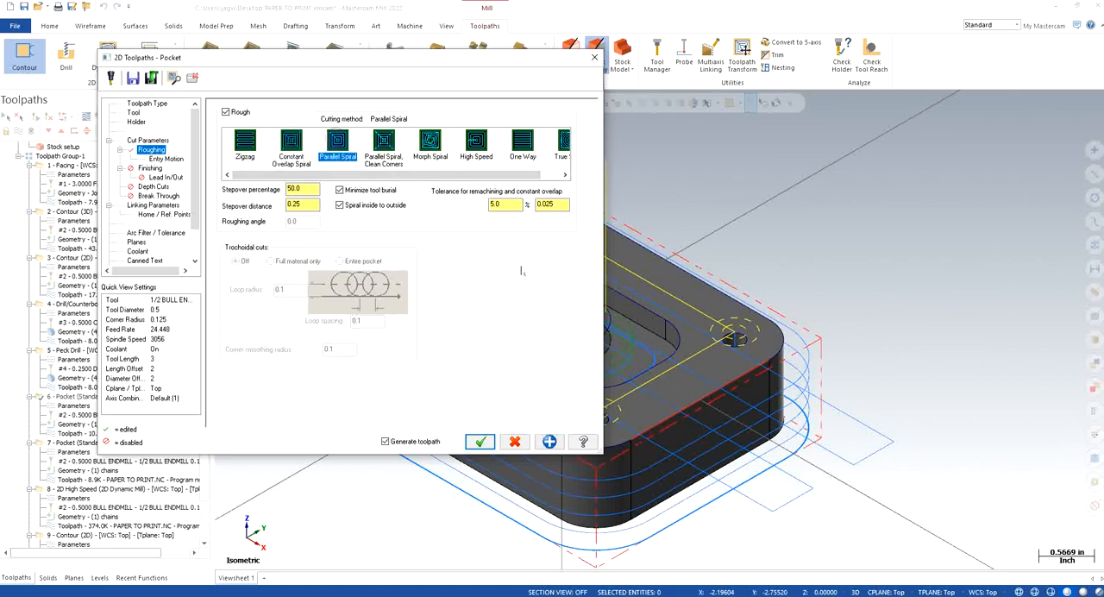
left_click(312, 188)
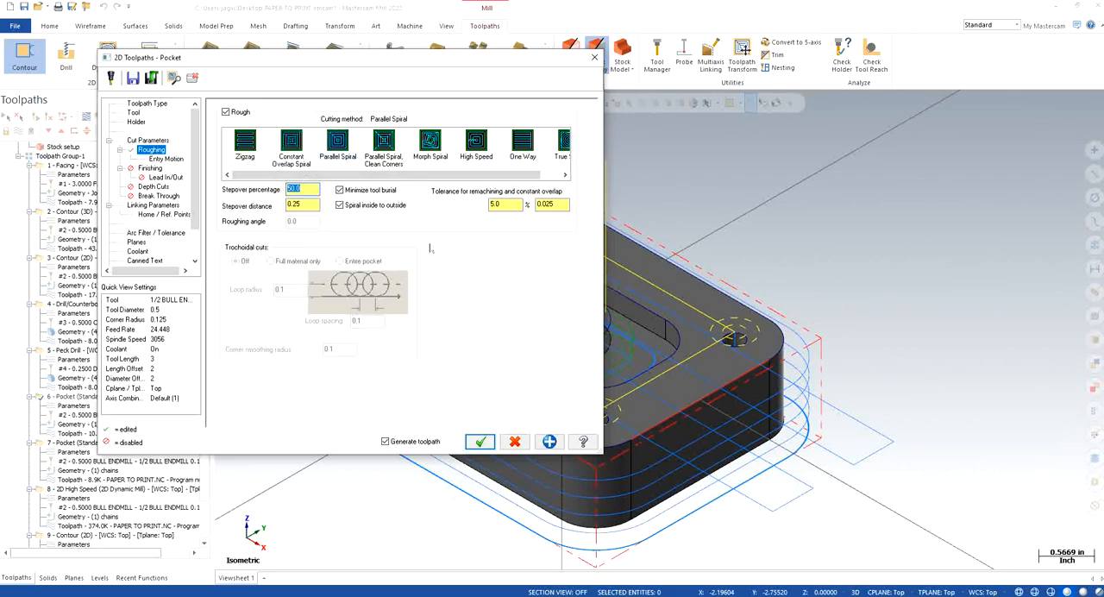
Step: Review the helix entry and finishing settings, enable depth cuts with a 0.25 maximum rough step, check linking and coolant, and accept the Pocket parameters
left_click(168, 160)
left_click_drag(307, 132, 254, 142)
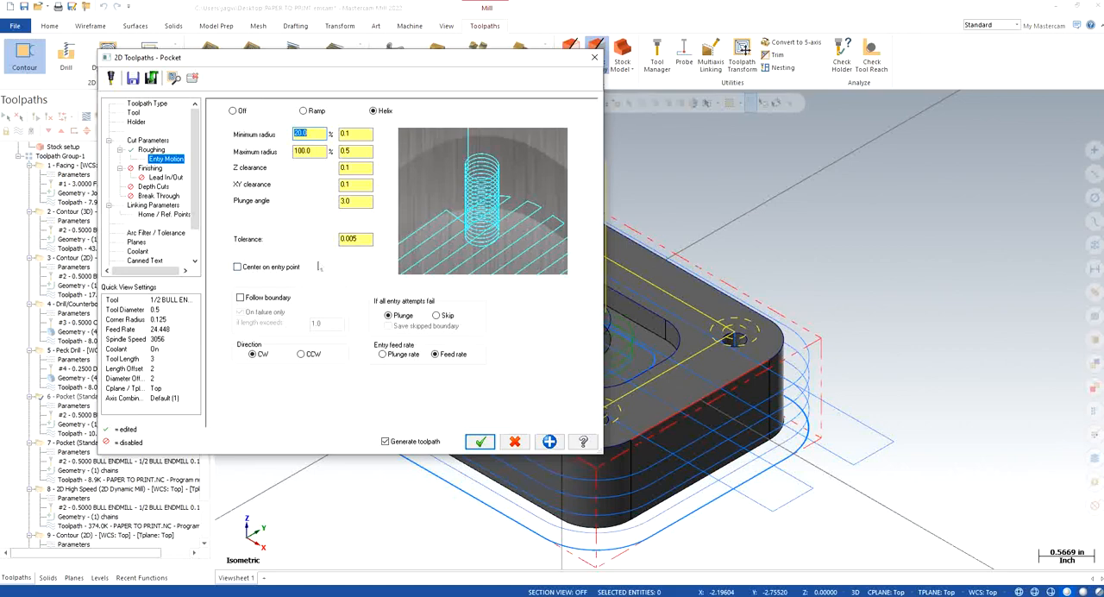
left_click(163, 177)
left_click(150, 168)
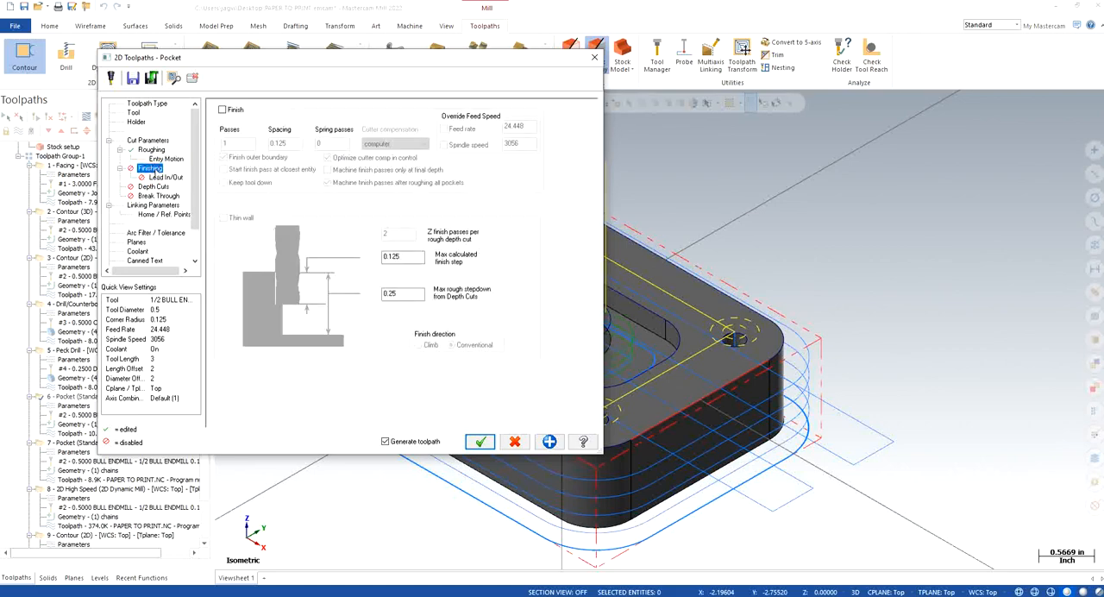
left_click(164, 177)
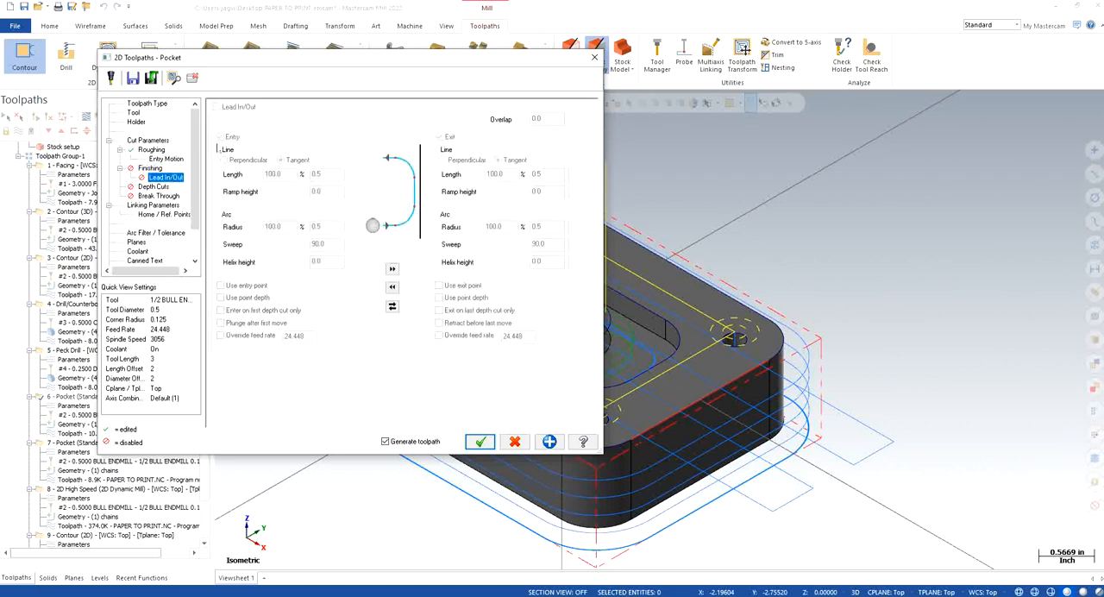
left_click(153, 186)
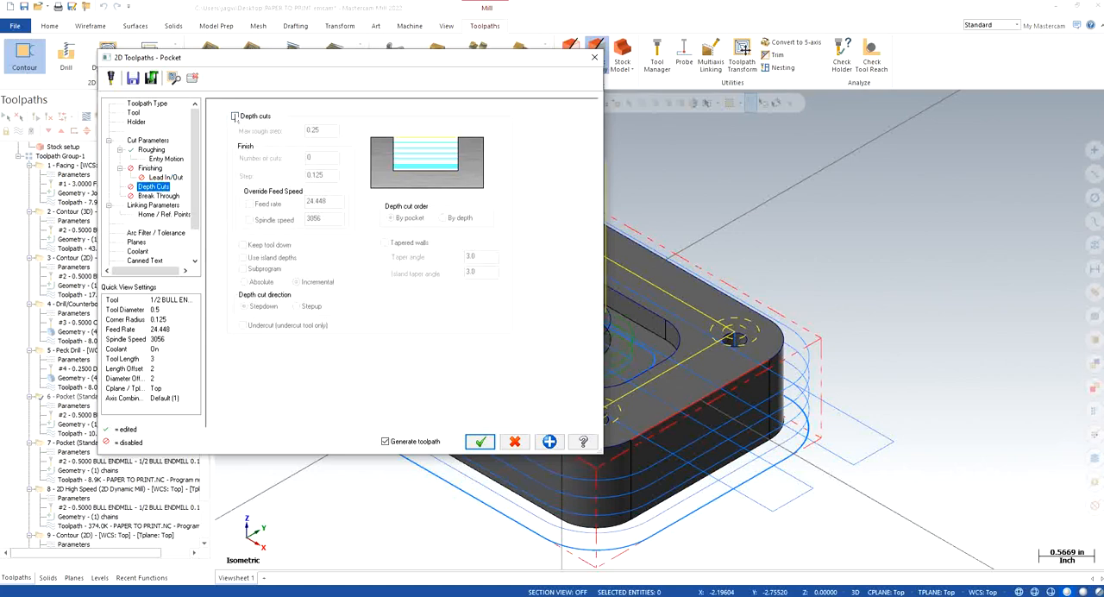
left_click(235, 116)
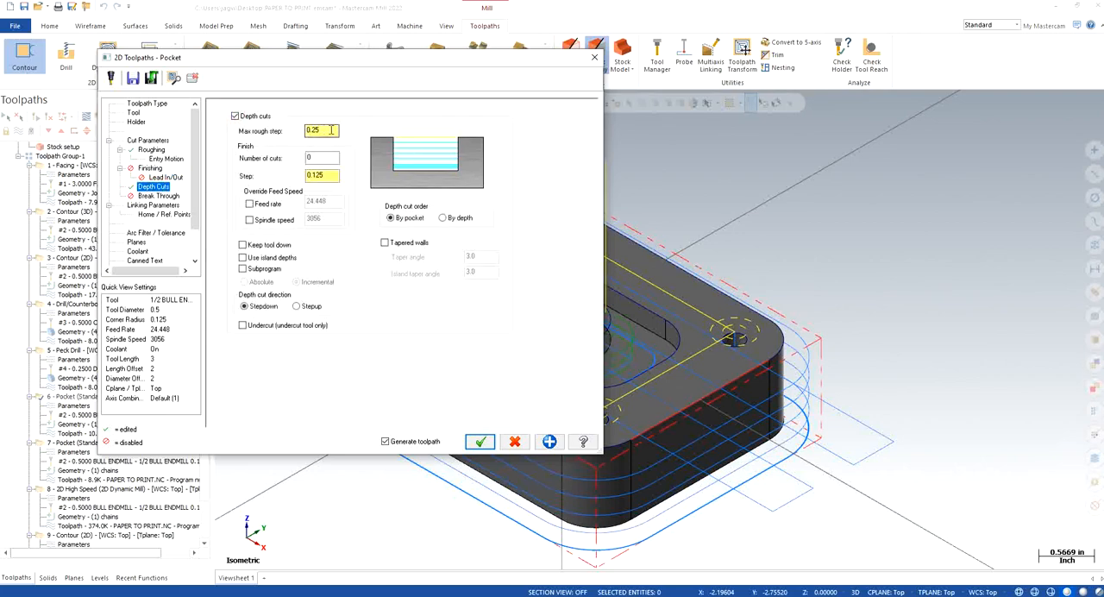
left_click(155, 205)
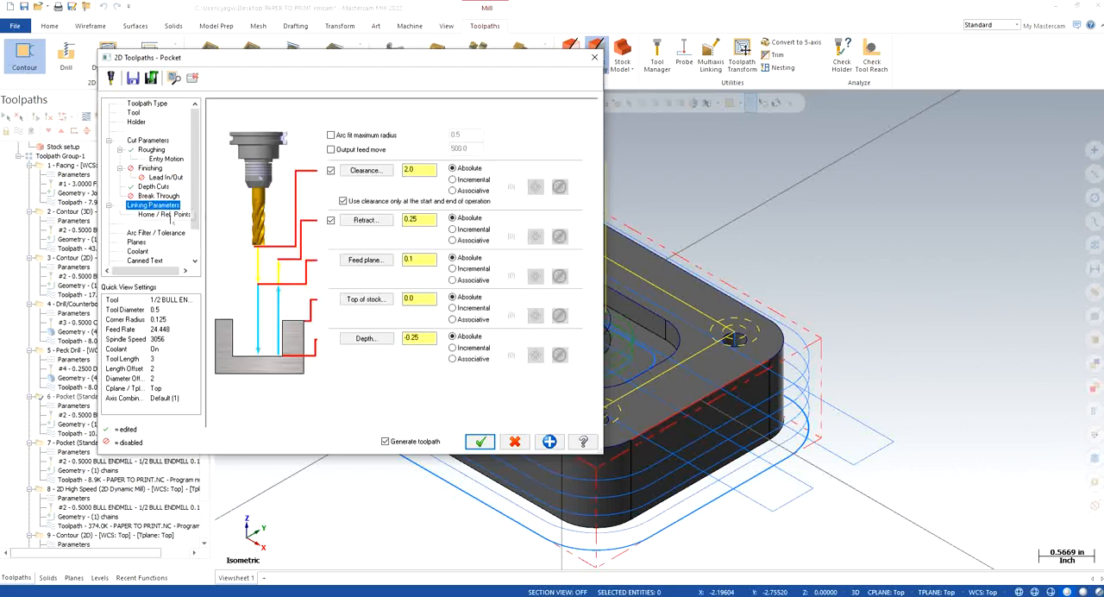
left_click(139, 252)
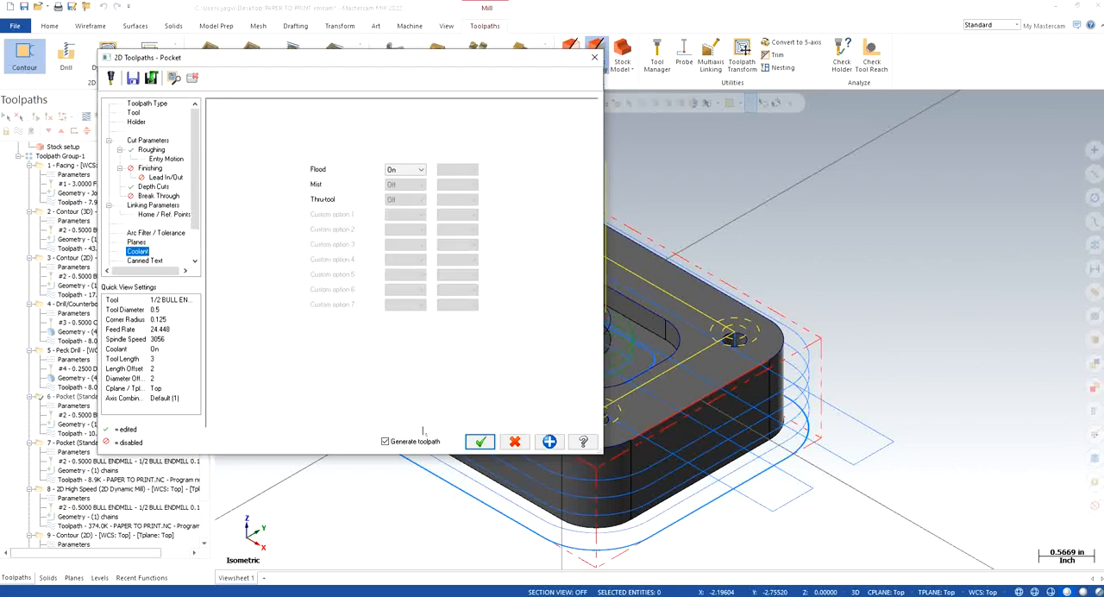
left_click(479, 442)
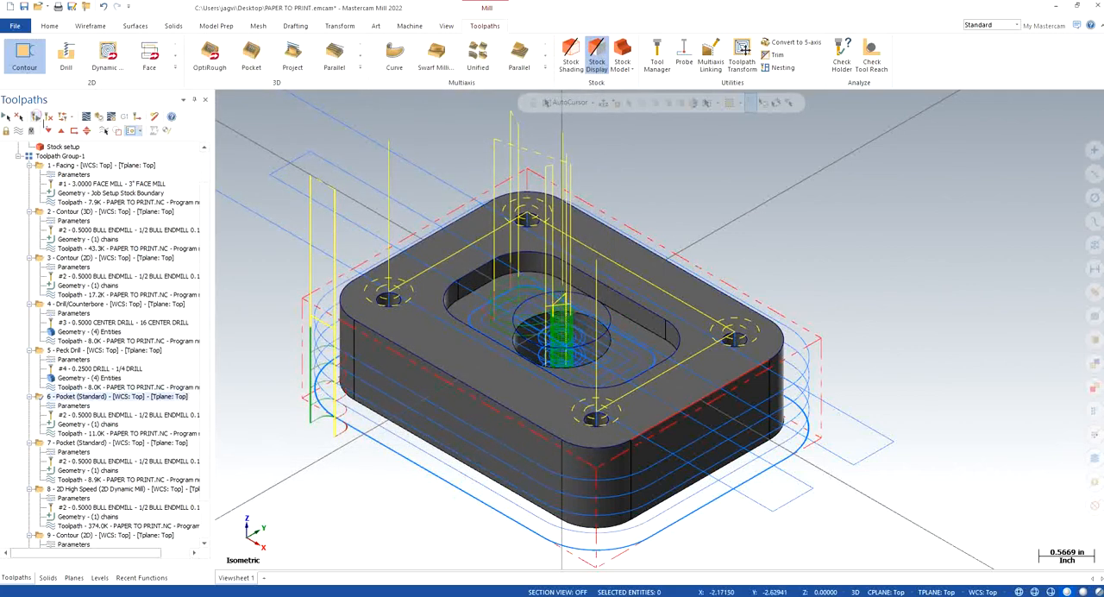
Step: Backplot the edited first Pocket operation to review its spiral tool motion and close the backplot
left_click(85, 117)
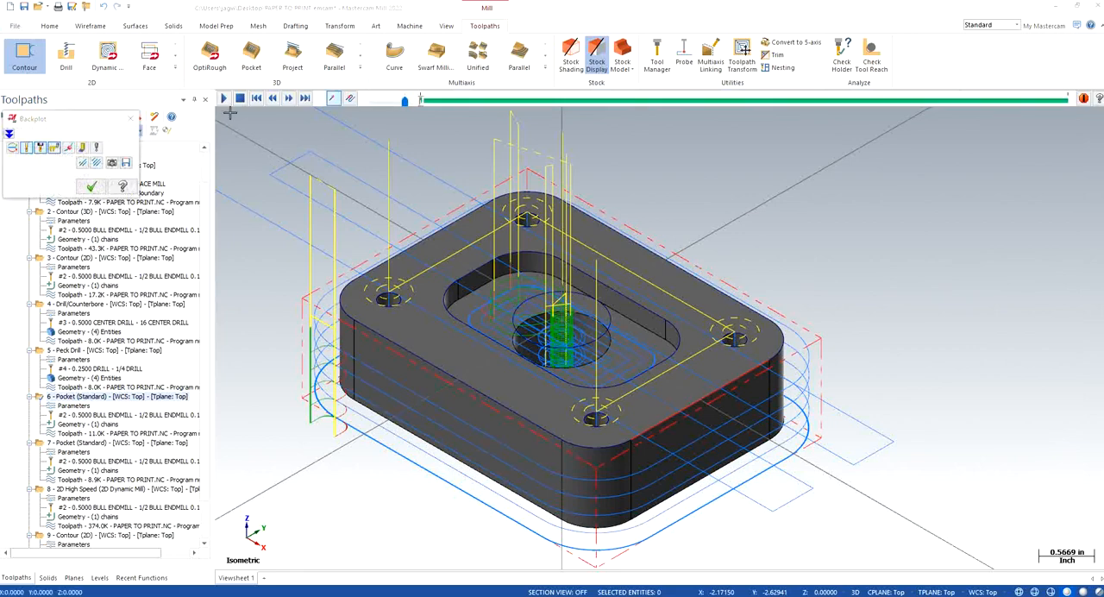
left_click(223, 100)
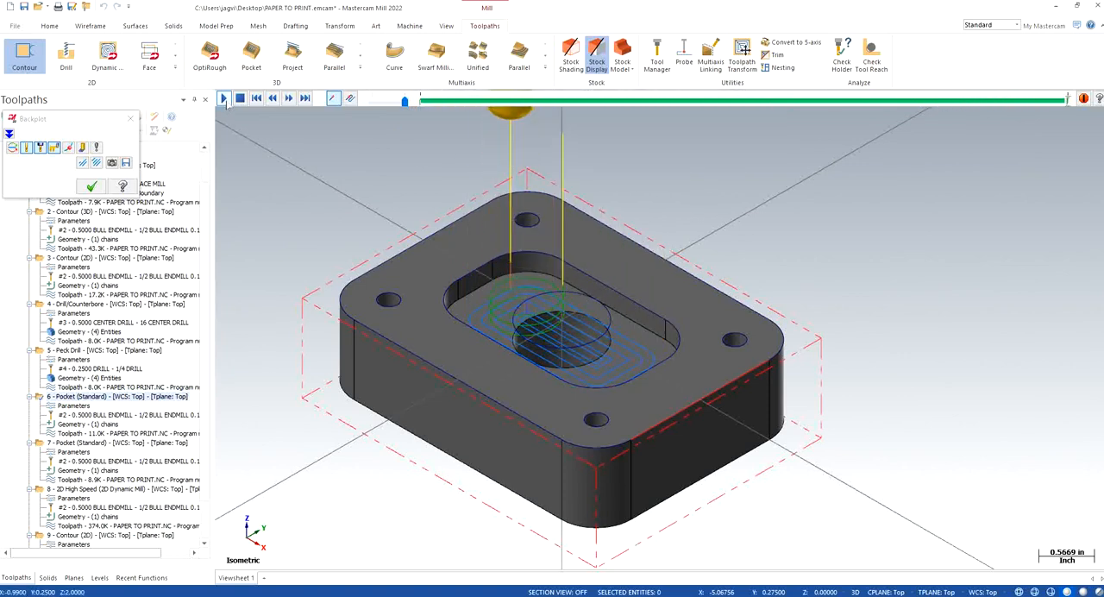
left_click(130, 119)
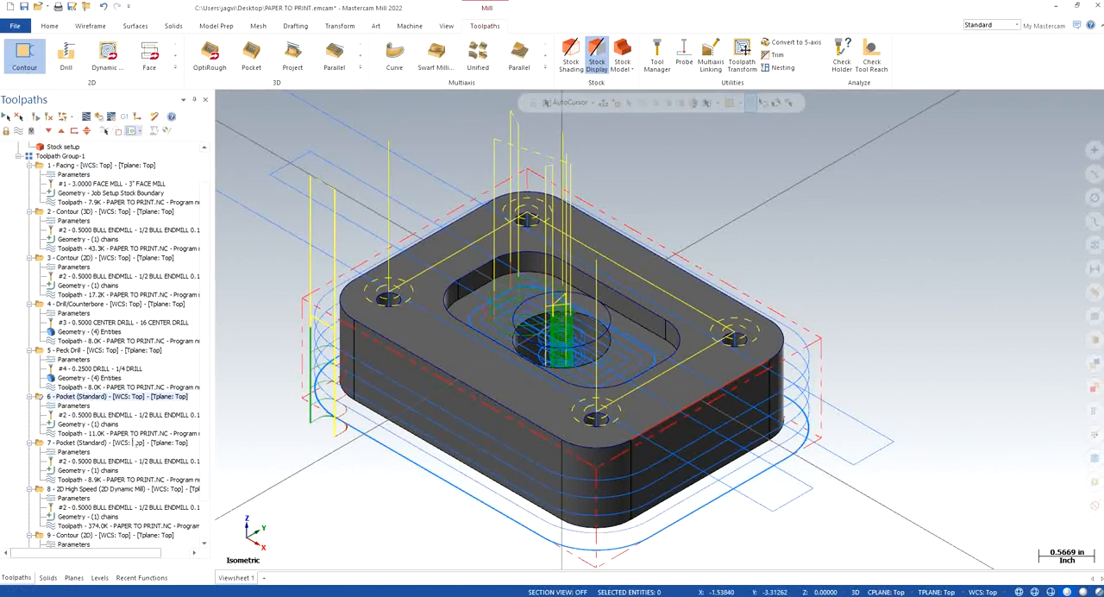
Step: Select the second standard Pocket operation, backplot its finishing pass and close the backplot
left_click(80, 442)
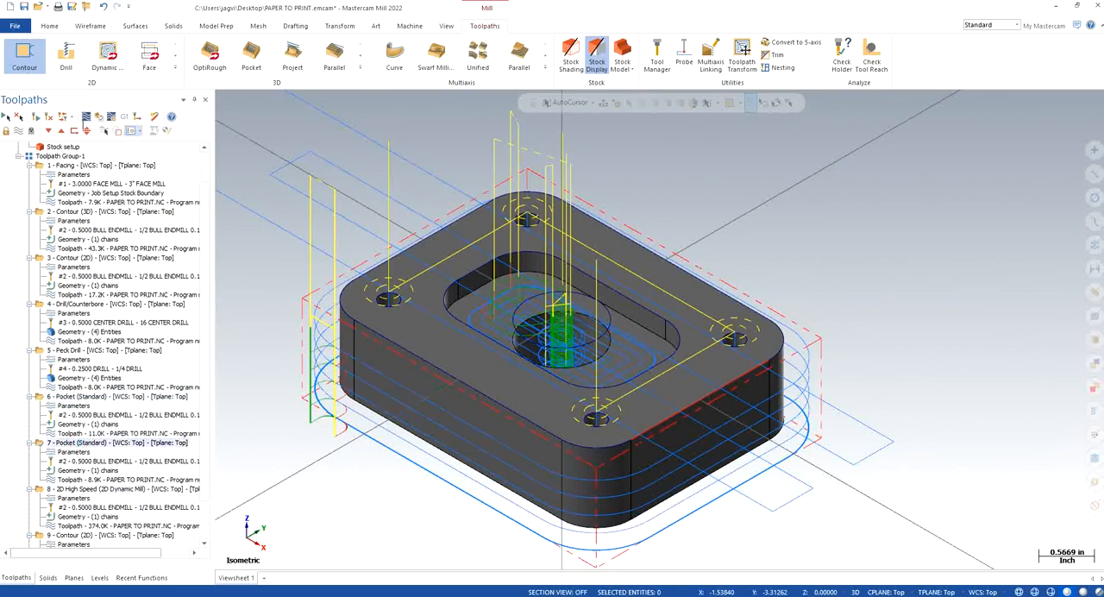
key("alt+t")
left_click(226, 98)
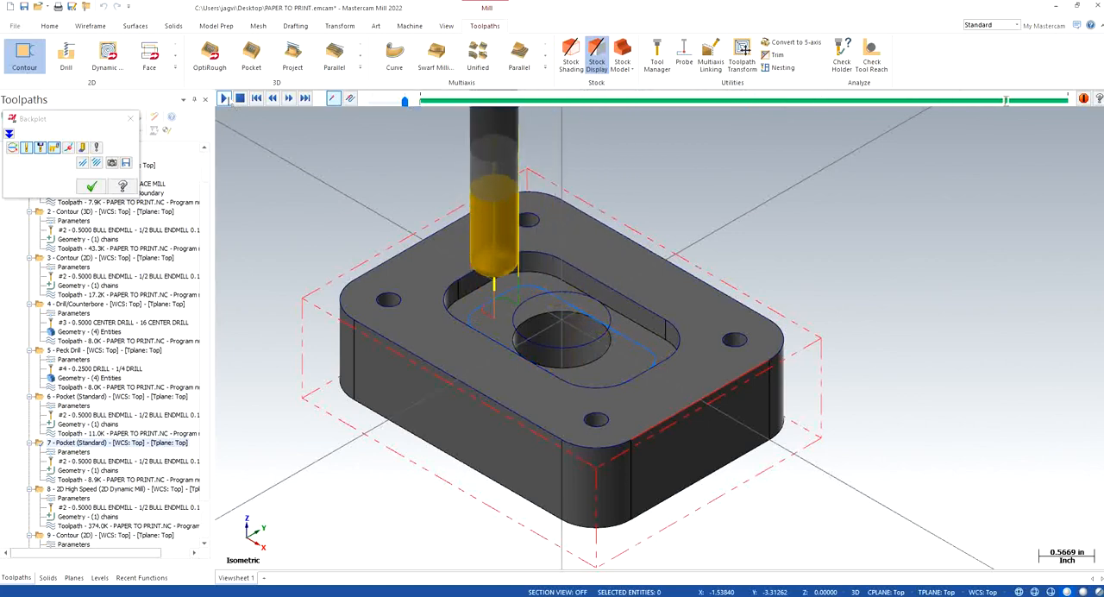
left_click(130, 118)
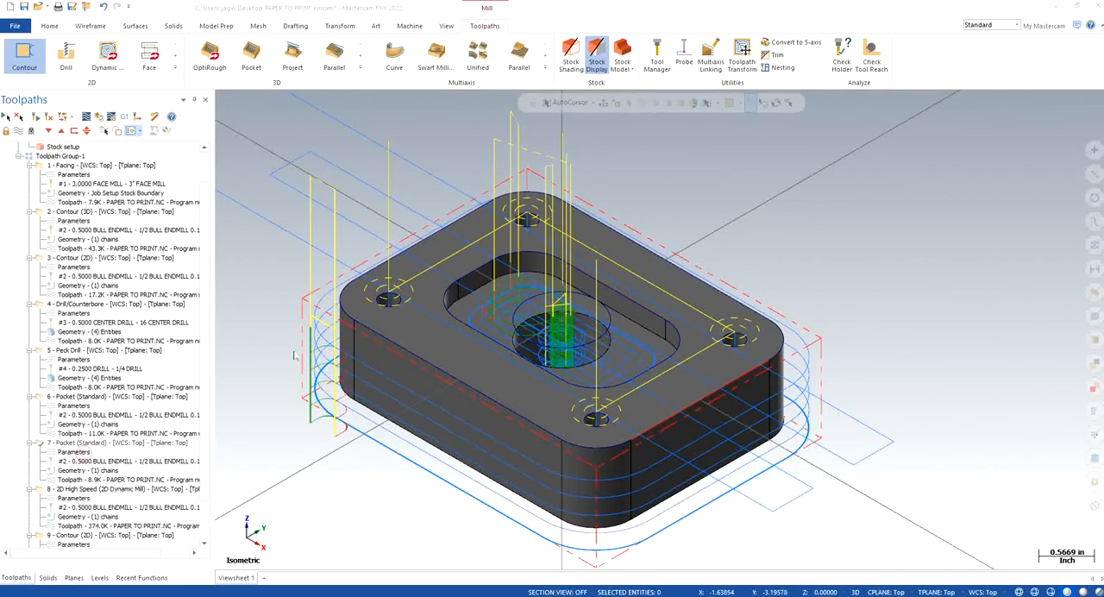
Step: Review the second Pocket's cut, roughing and finishing parameters, edit its lead in/out overlap and accept the changes
left_click(147, 140)
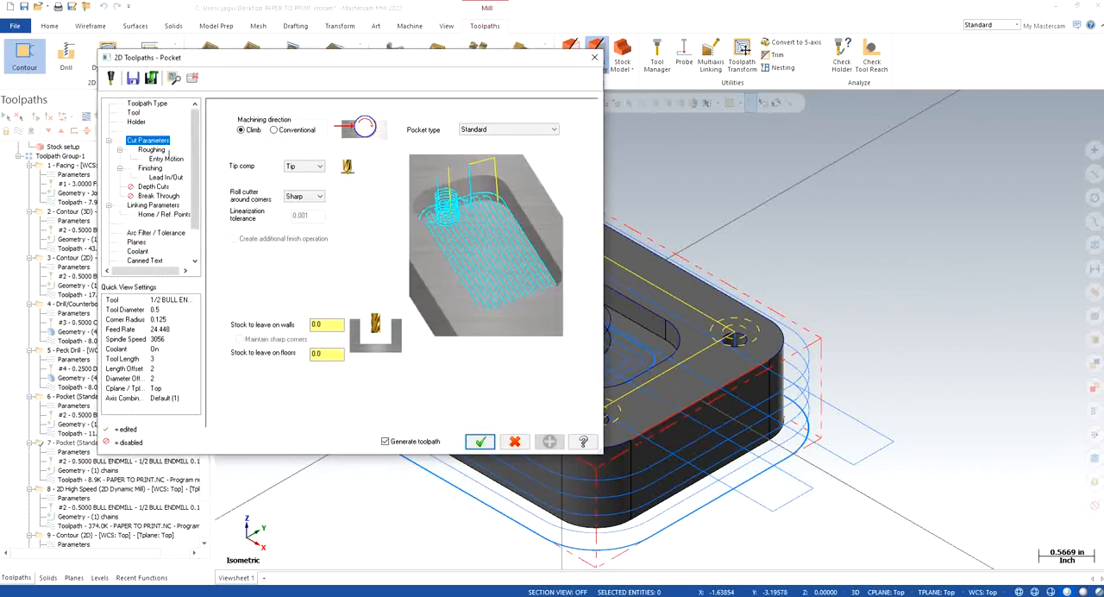
left_click(157, 151)
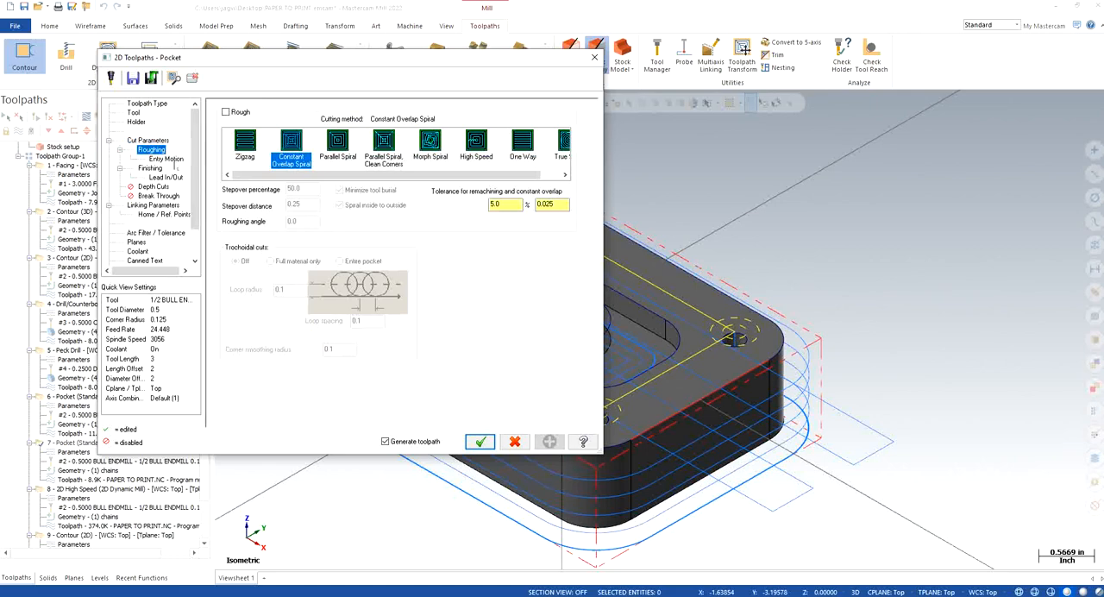
left_click(170, 159)
left_click(151, 168)
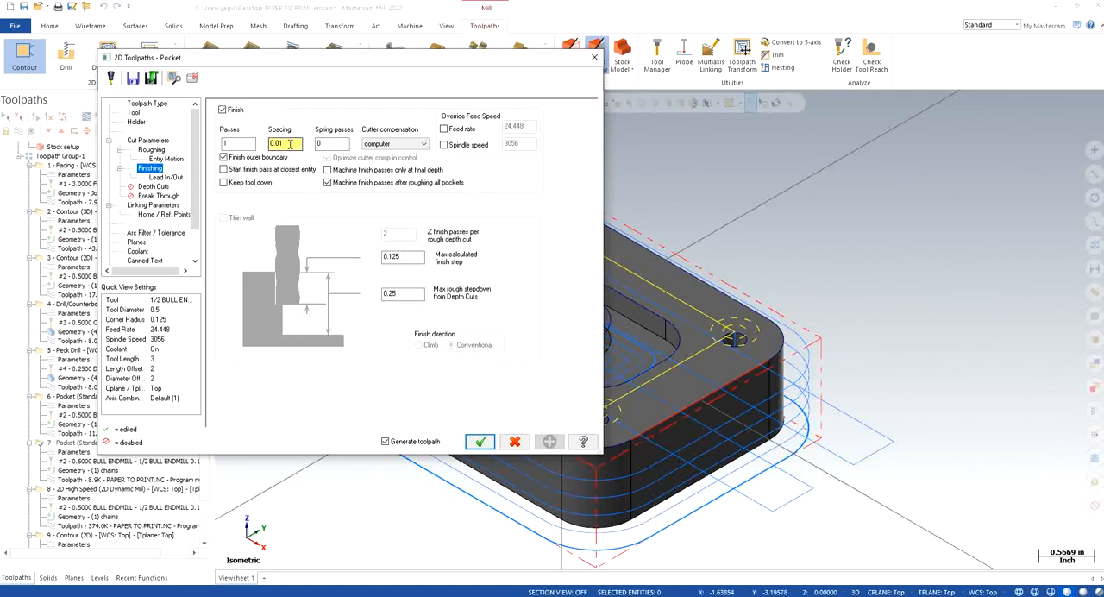
left_click(167, 176)
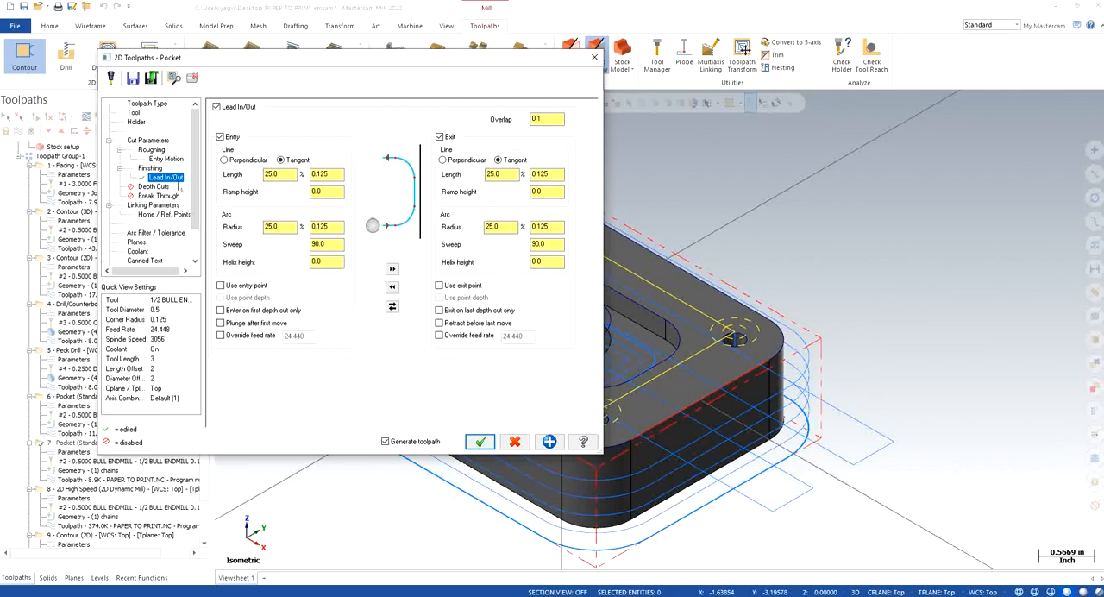
left_click(558, 117)
left_click(480, 441)
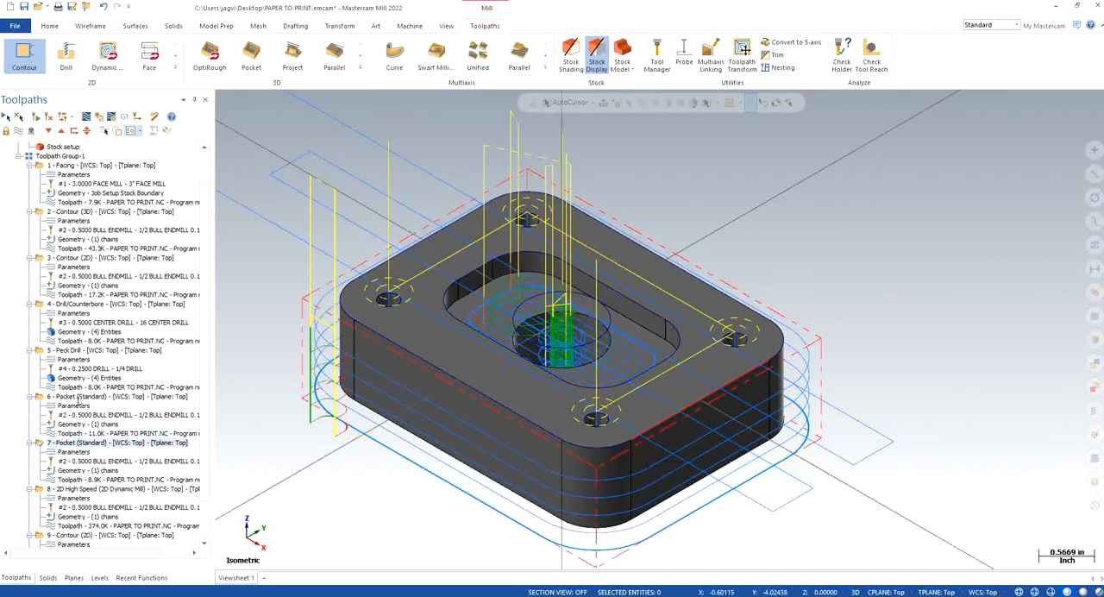
Step: Reopen the first Pocket's parameters, enable Keep tool down in its depth cuts, check the Parallel Spiral roughing and helix entry, and accept
left_click(78, 397)
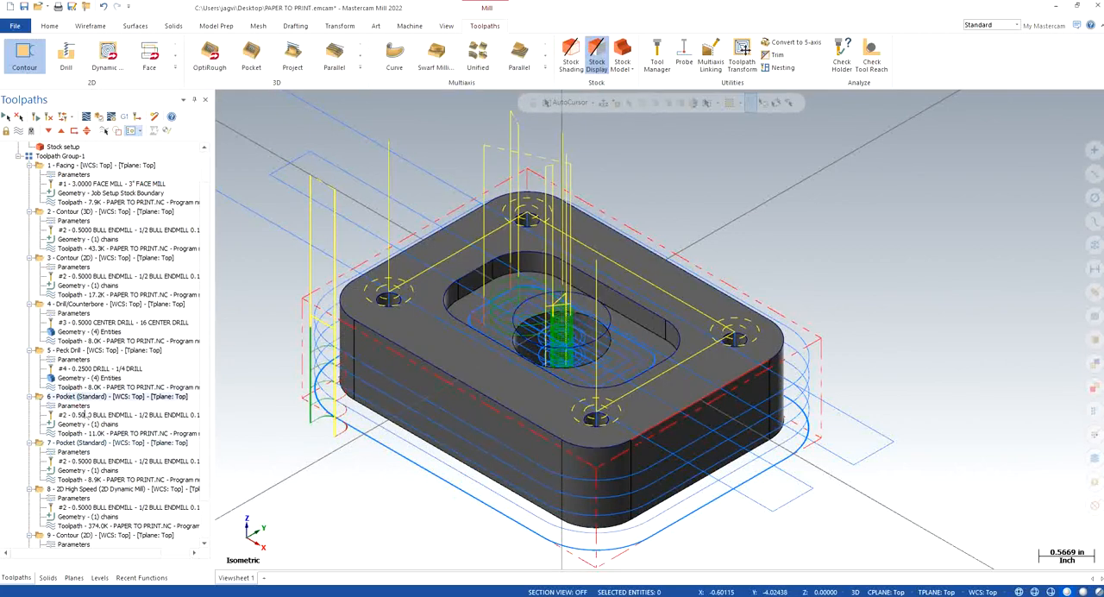
left_click(76, 406)
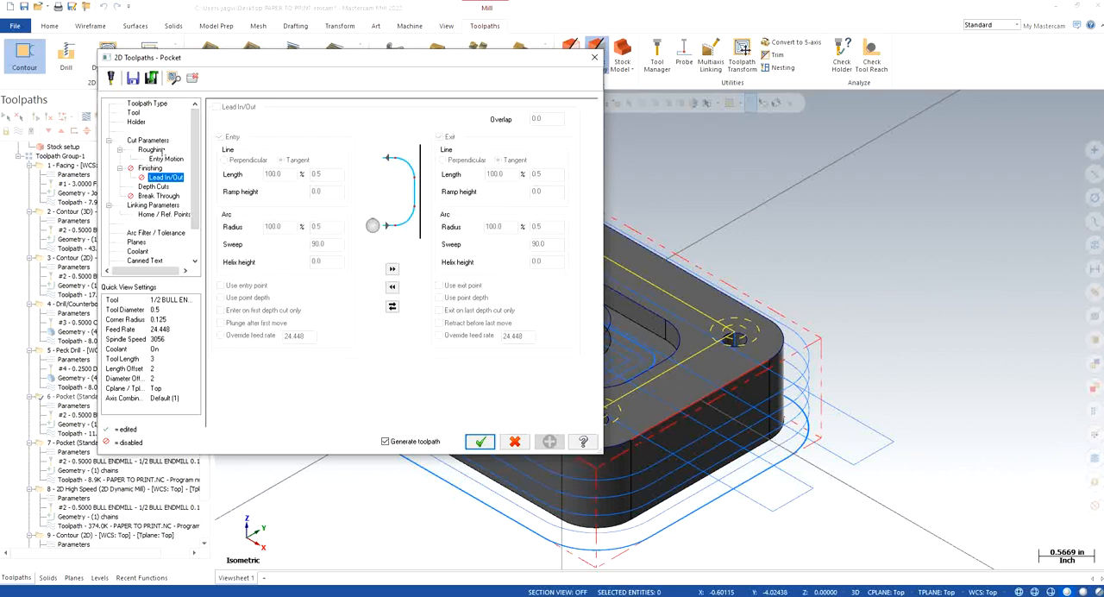
left_click(156, 196)
left_click(154, 186)
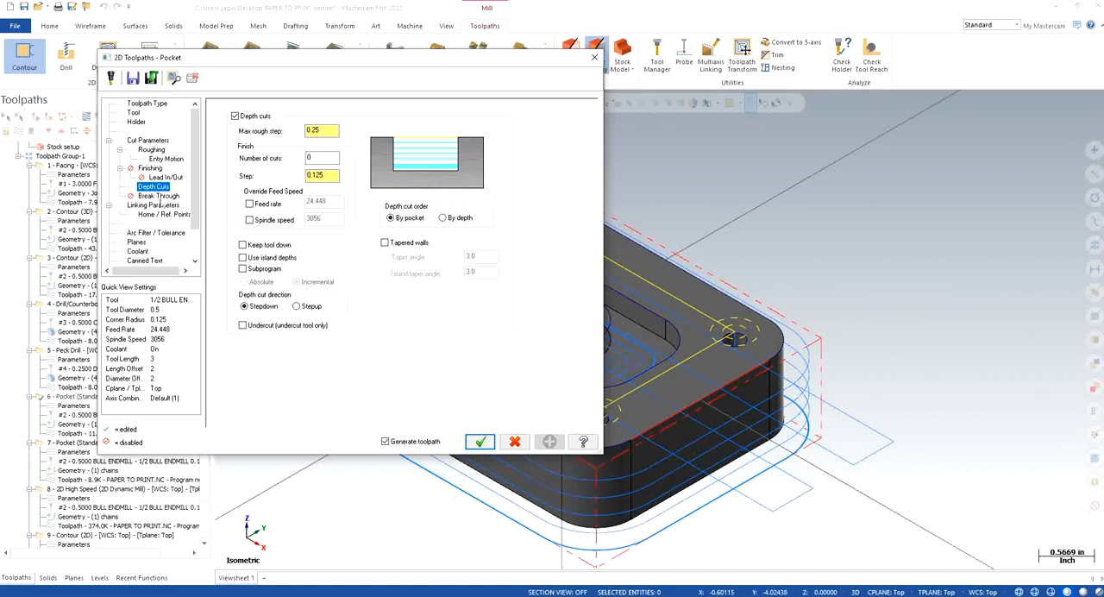
left_click(243, 244)
left_click(152, 150)
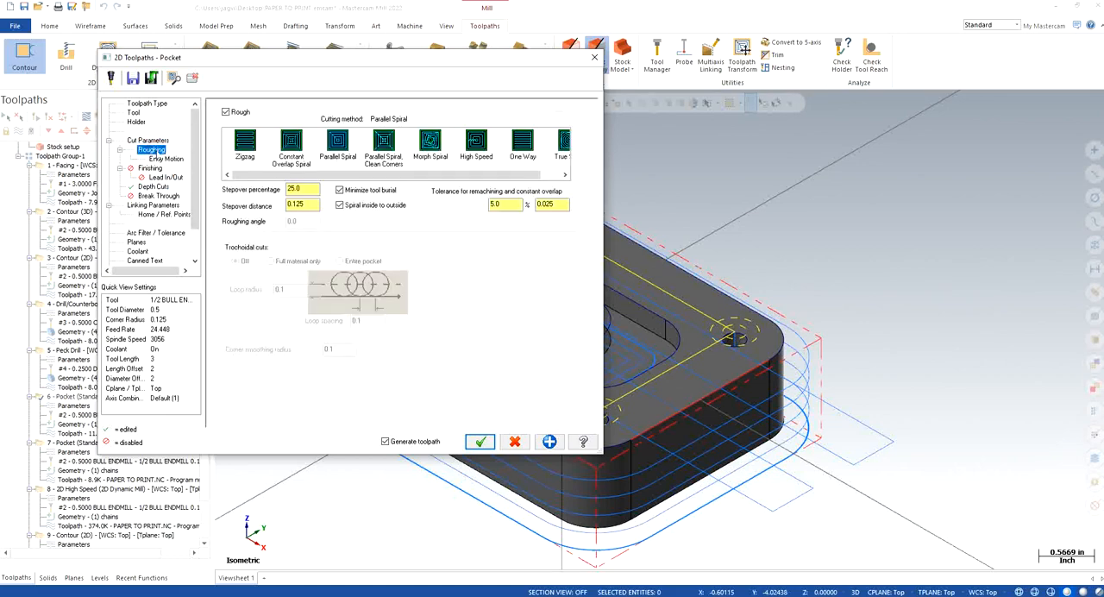
left_click(337, 144)
left_click(166, 159)
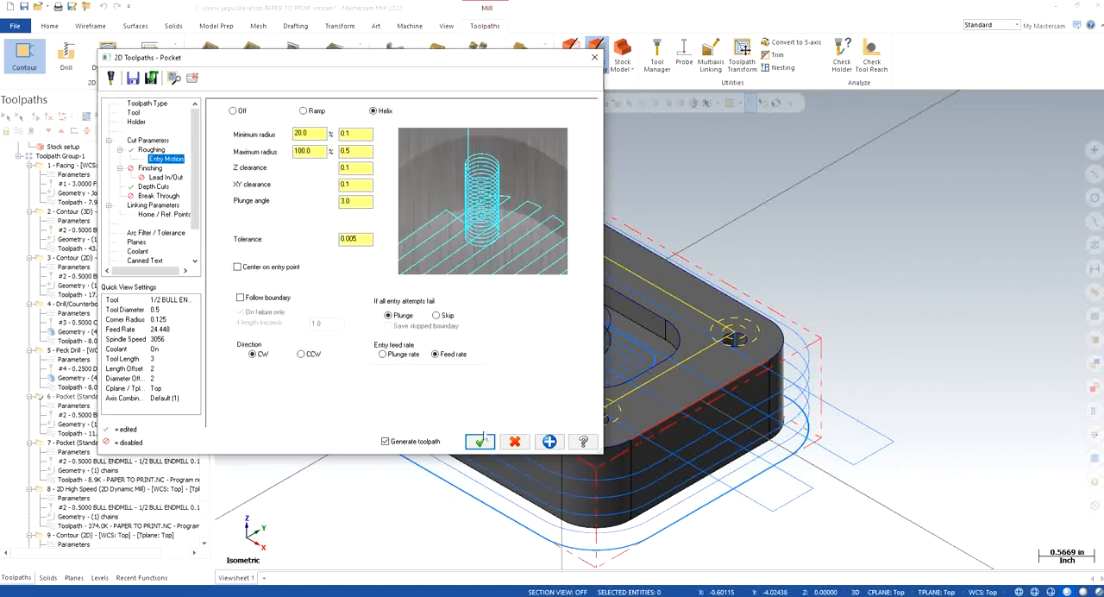
left_click(480, 440)
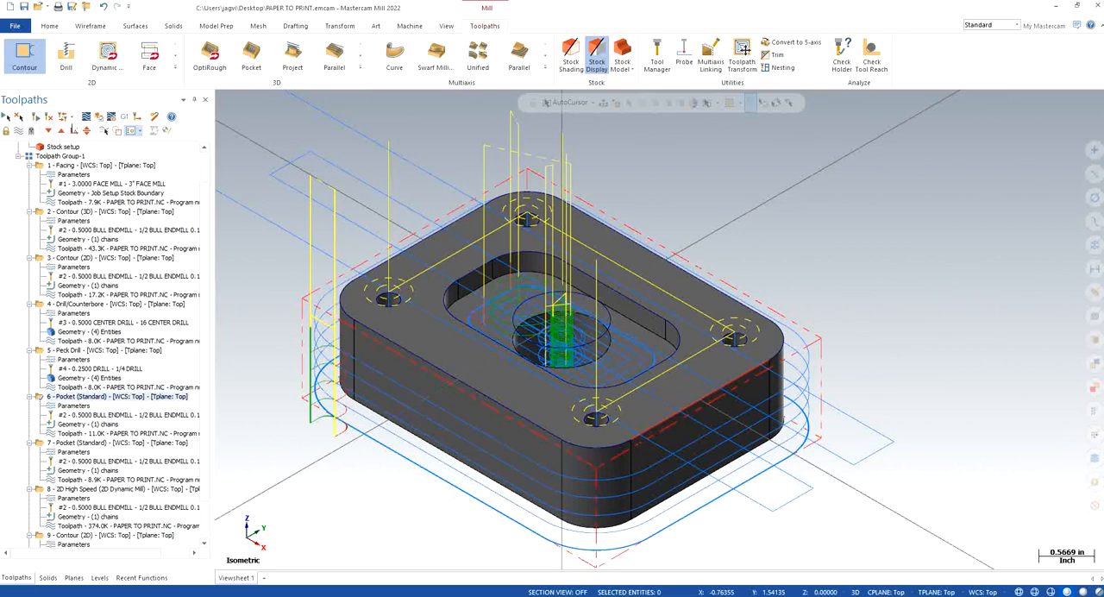
Step: Verify the first Pocket operation in the simulator, inspect the machined pocket up close and close the simulator
left_click(86, 119)
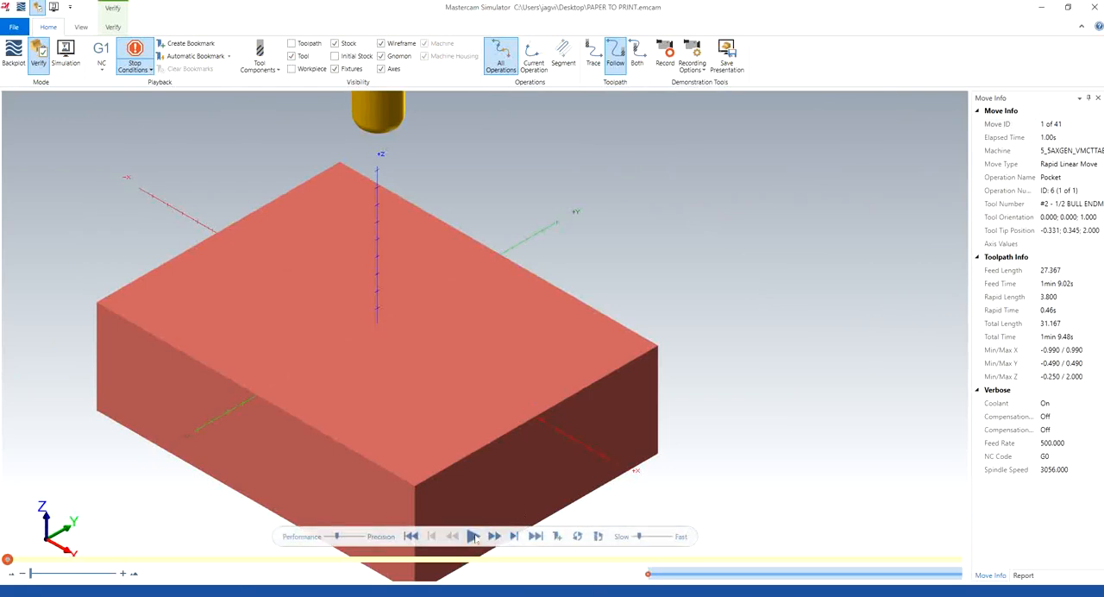
left_click(471, 536)
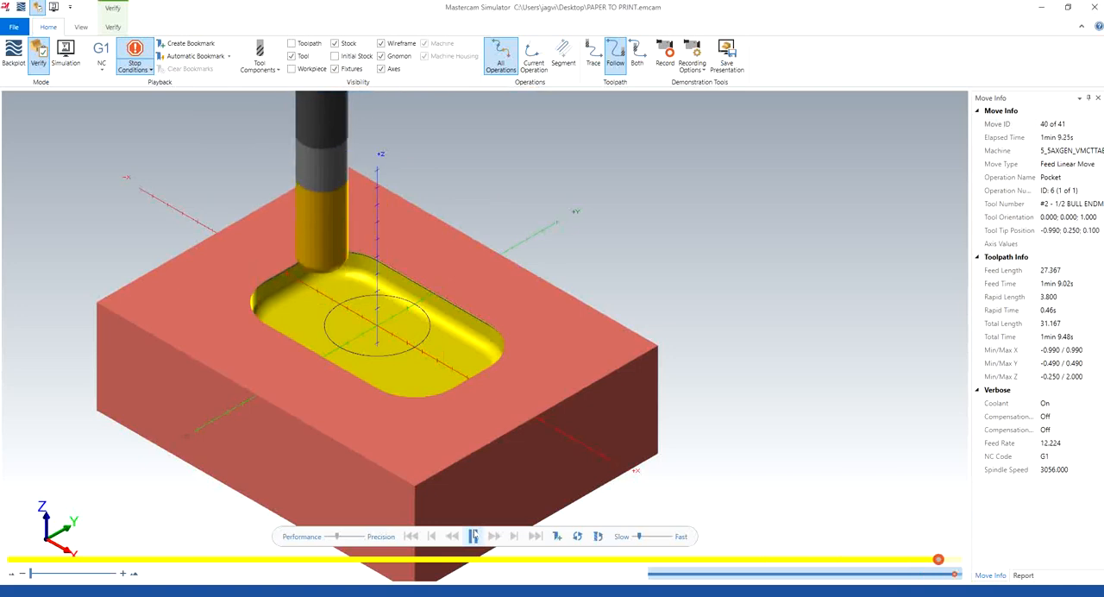
scroll(331, 357, "up", 5)
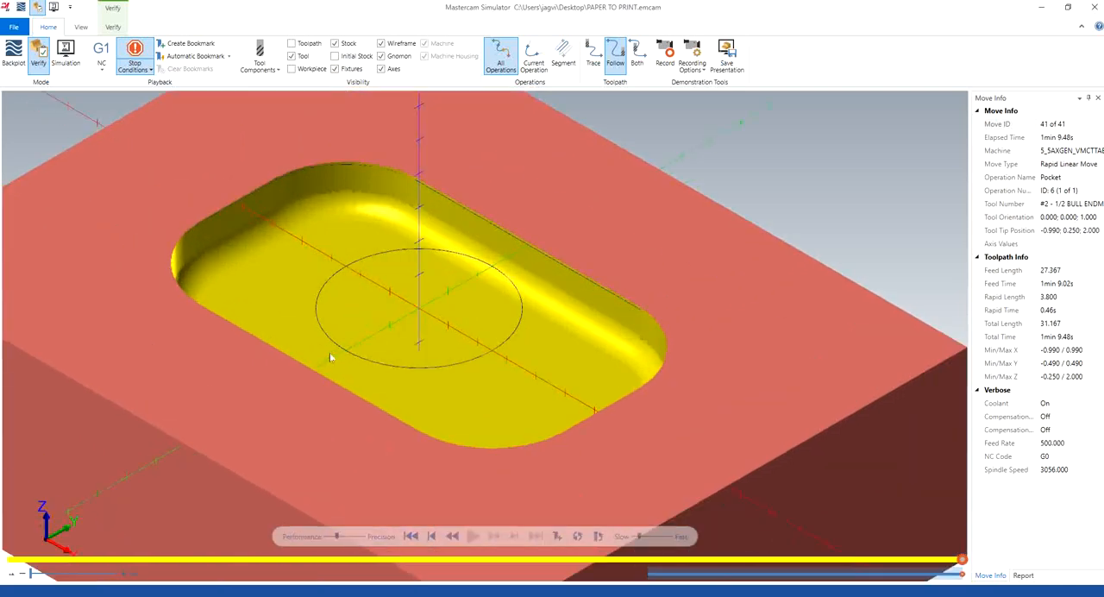
scroll(335, 357, "down", 3)
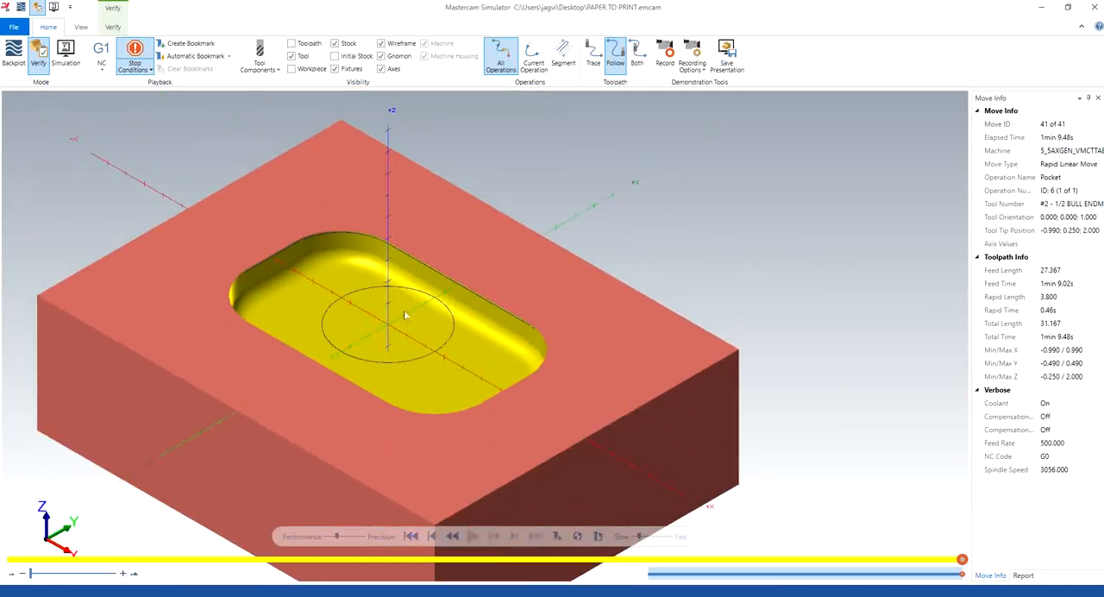
left_click(1084, 18)
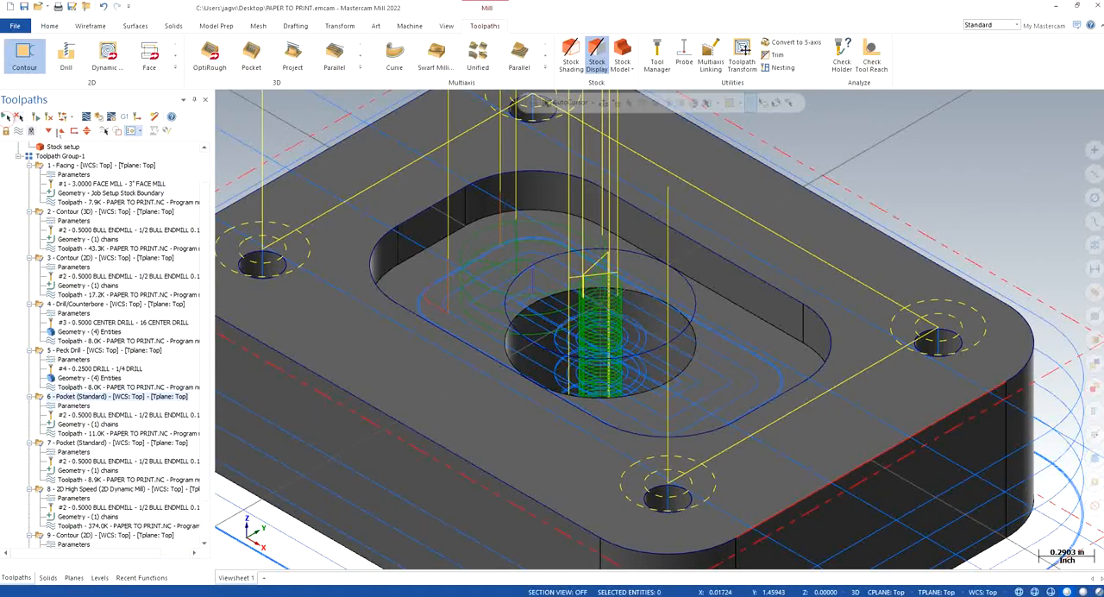
Step: Verify all the plate's operations together in the simulator, watching up close as the central hole is roughed
scroll(88, 289, "down", 2)
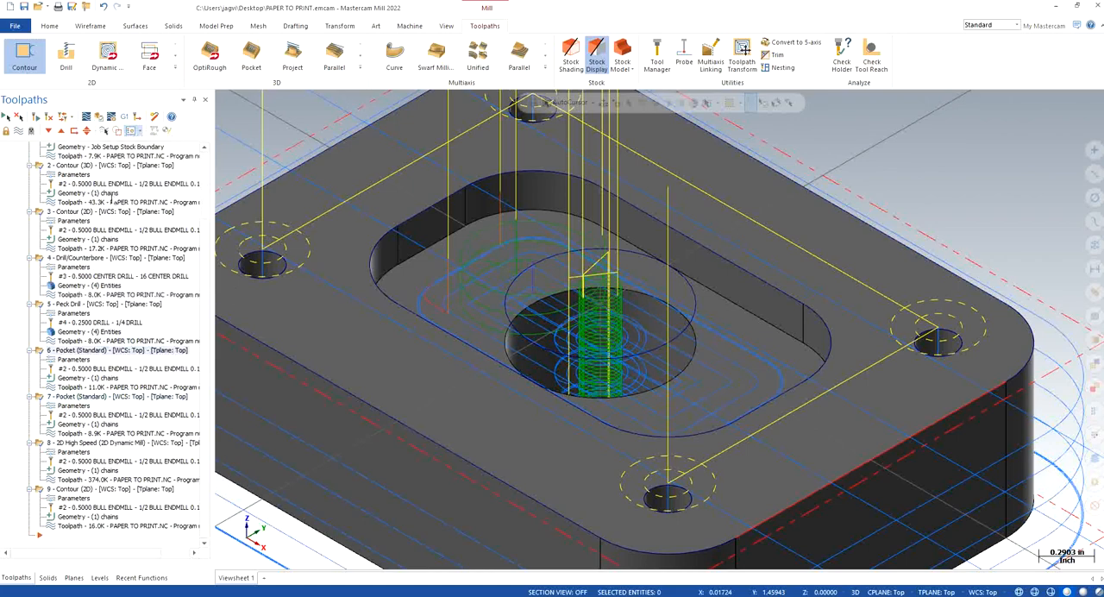
left_click(99, 118)
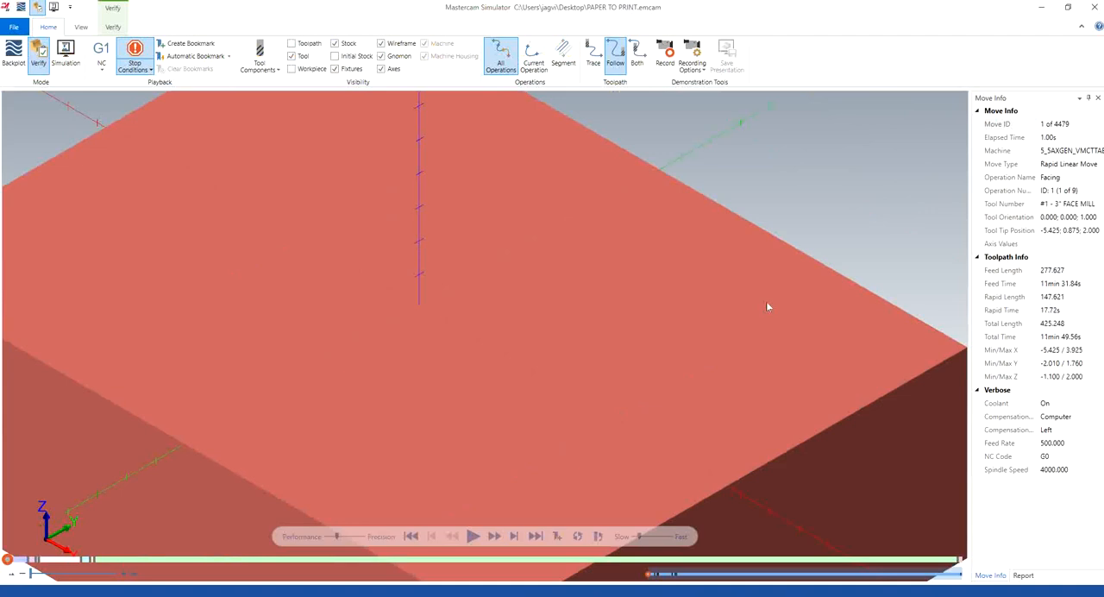
scroll(513, 329, "down", 4)
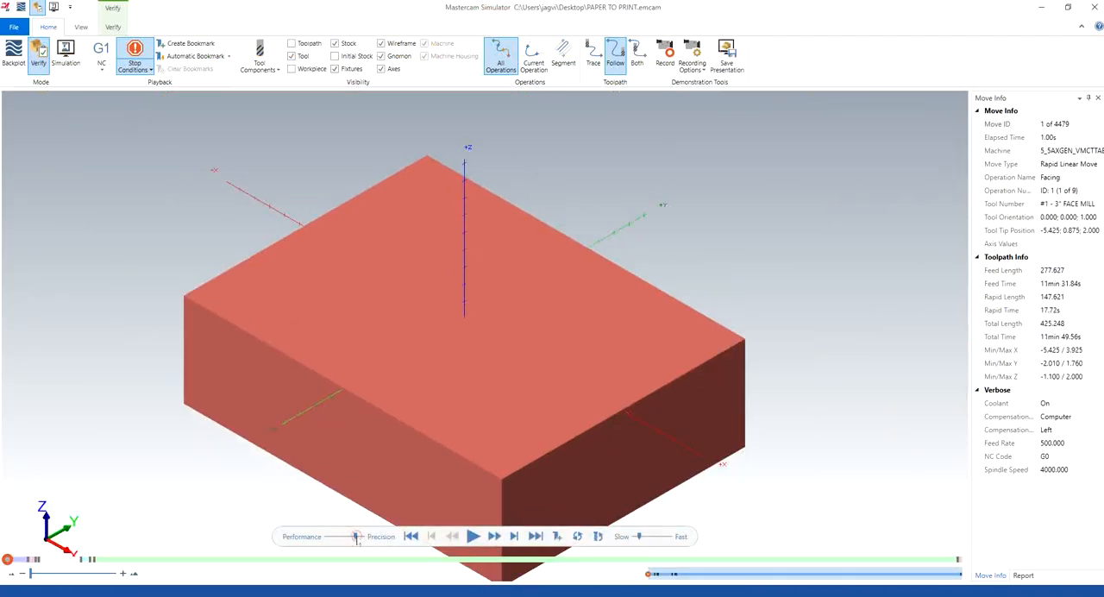
left_click(472, 535)
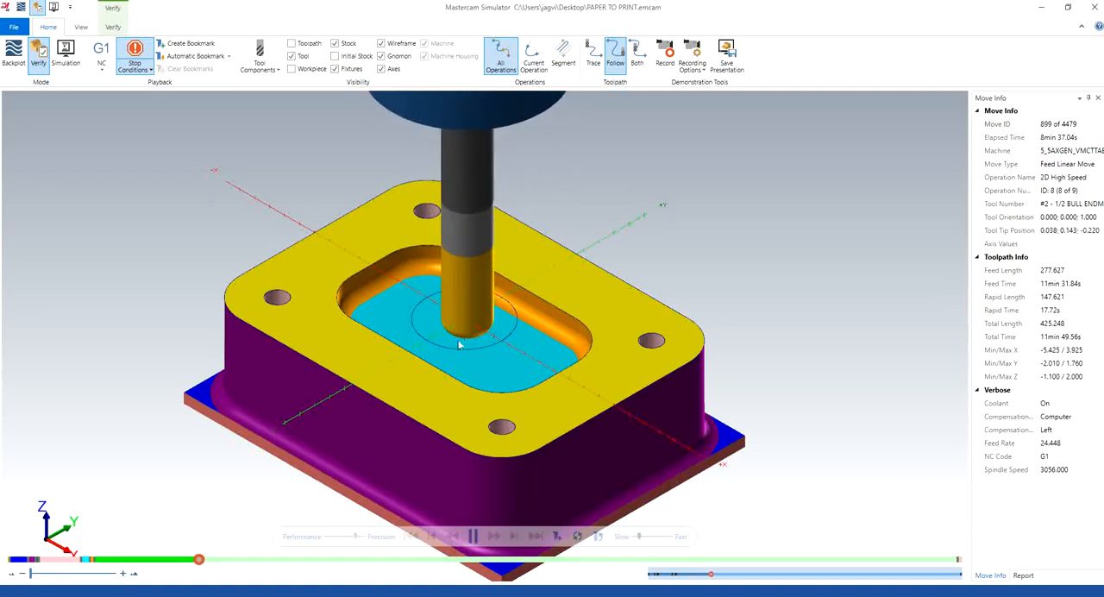
scroll(464, 307, "up", 3)
scroll(442, 343, "down", 1)
mouse_move(437, 345)
middle_mouse_down()
mouse_move(478, 309)
mouse_move(468, 337)
mouse_move(436, 333)
mouse_move(448, 338)
mouse_move(435, 345)
middle_mouse_up()
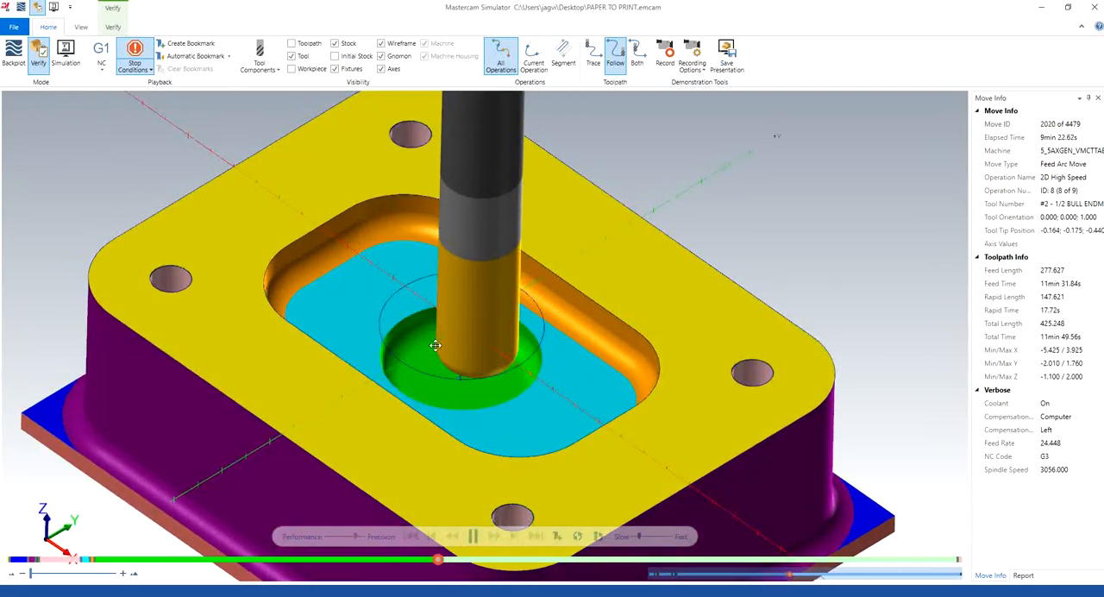
Step: Pause and step the simulation back to the peck drilling operation, replay it more slowly through the pocket and central hole, and close the simulator
left_click(474, 536)
left_click(432, 536)
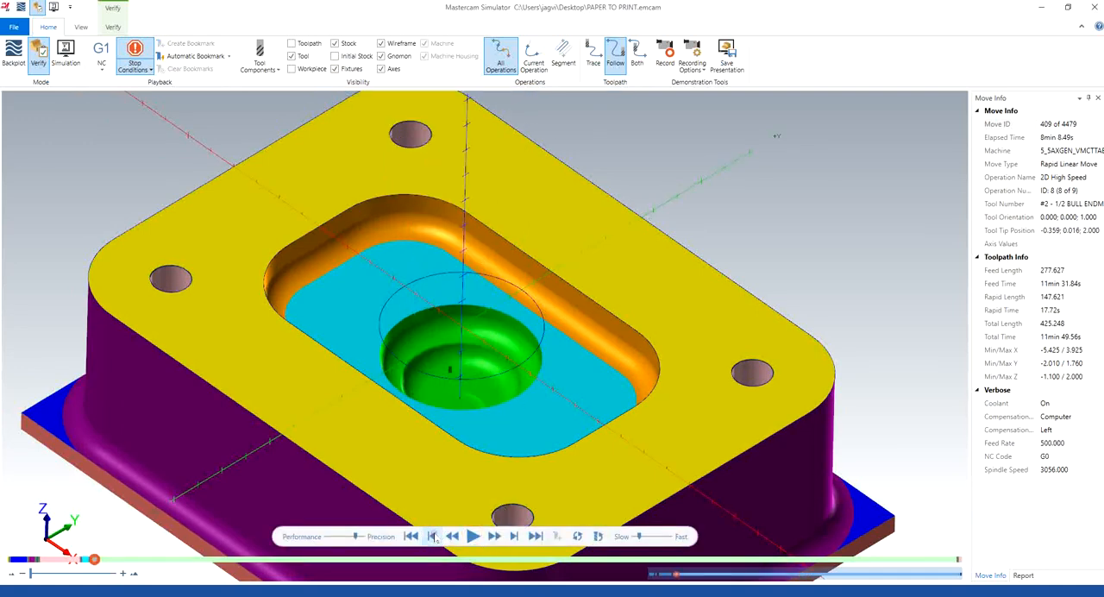
left_click(432, 536)
left_click(432, 535)
left_click(432, 535)
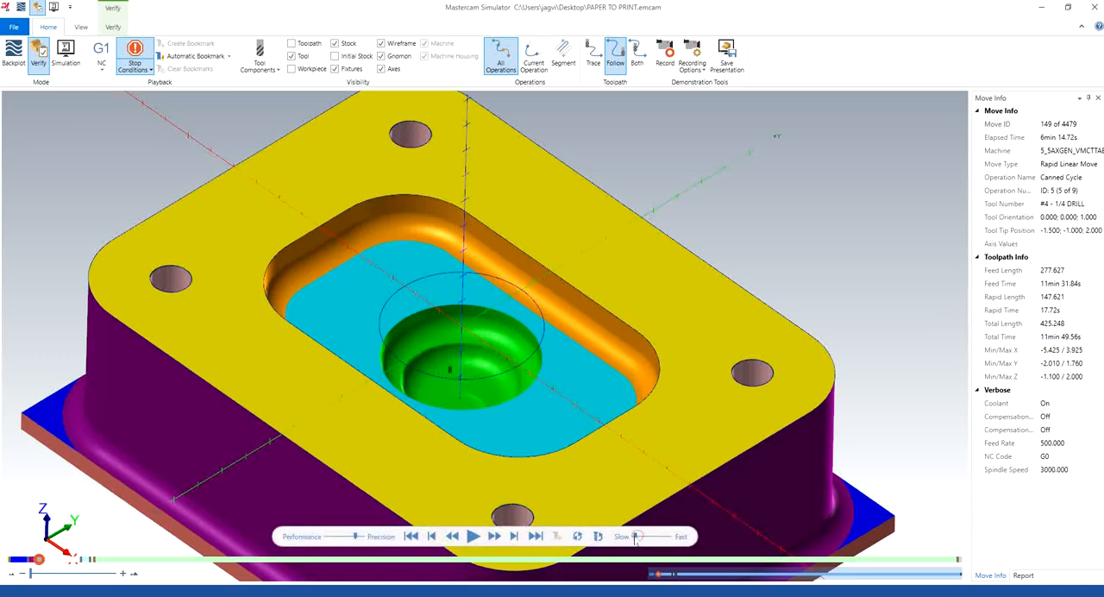
left_click(474, 536)
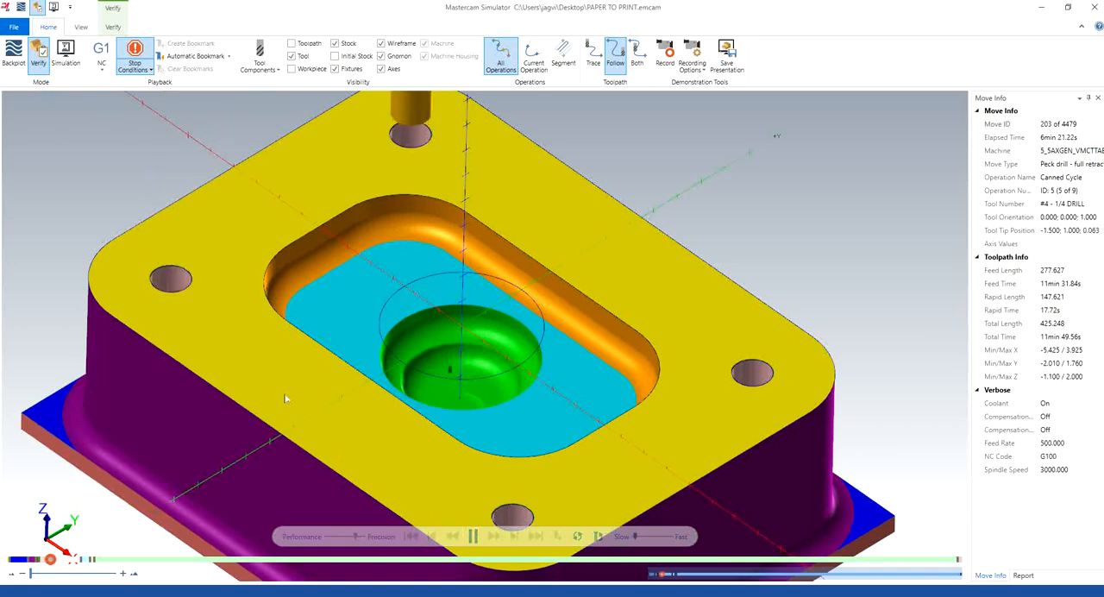
scroll(287, 398, "down", 2)
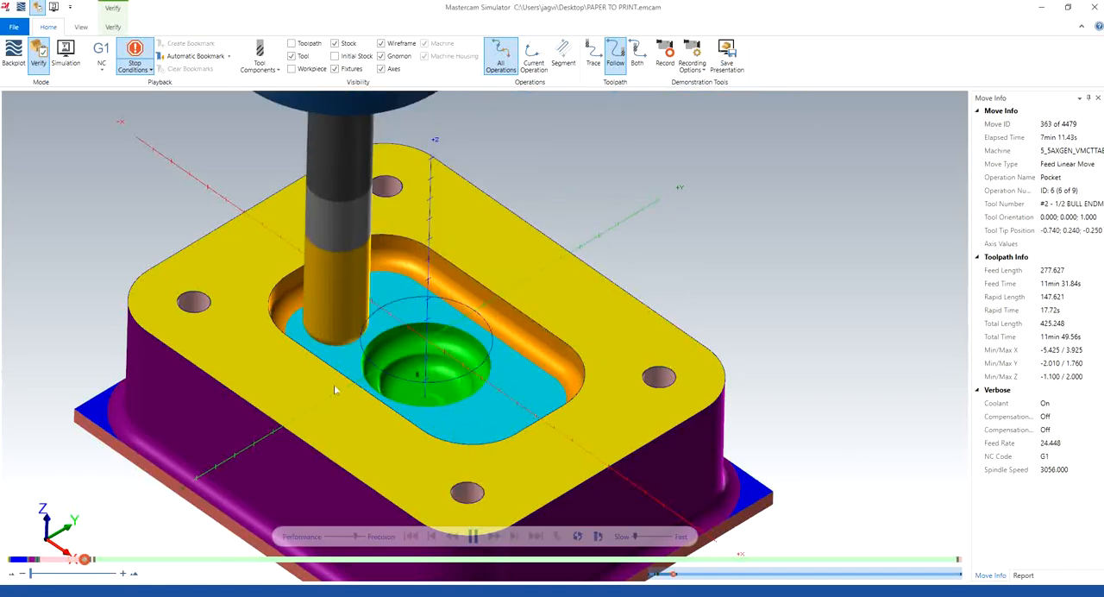
mouse_move(333, 385)
middle_mouse_down()
mouse_move(356, 368)
mouse_move(361, 335)
mouse_move(356, 368)
mouse_move(334, 372)
mouse_move(345, 369)
middle_mouse_up()
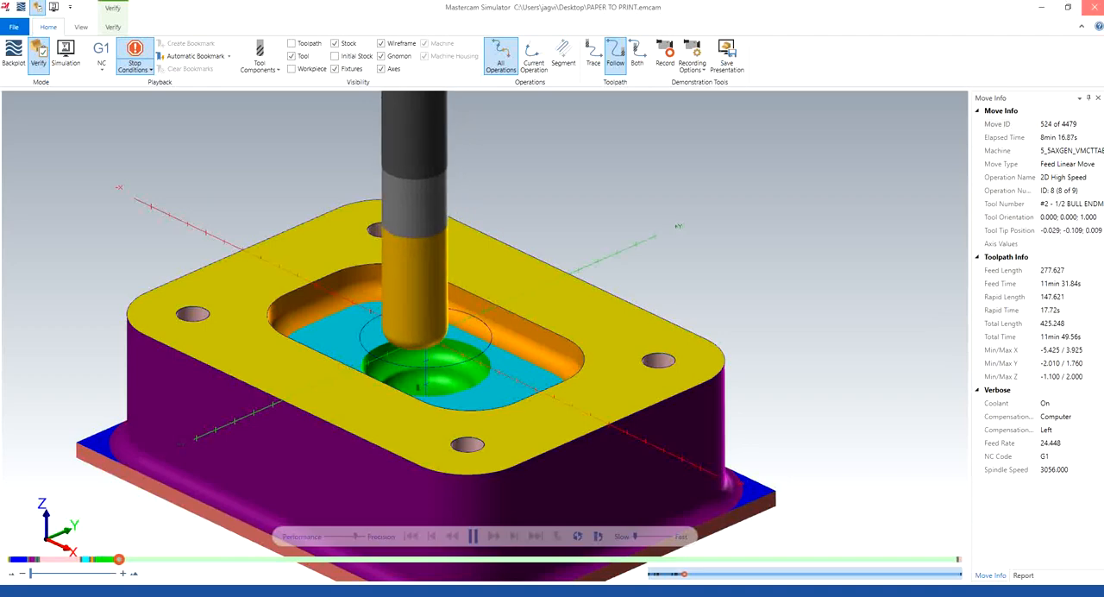
left_click(1093, 7)
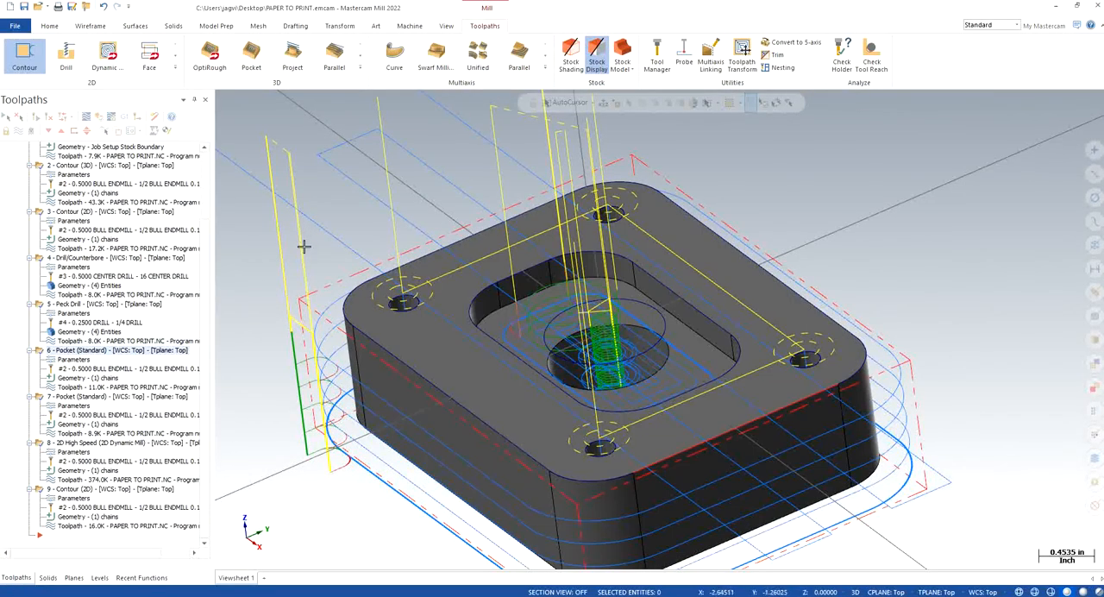
Step: Select the second standard Pocket operation, restore the isometric view and check which chain its geometry uses
left_click(96, 397)
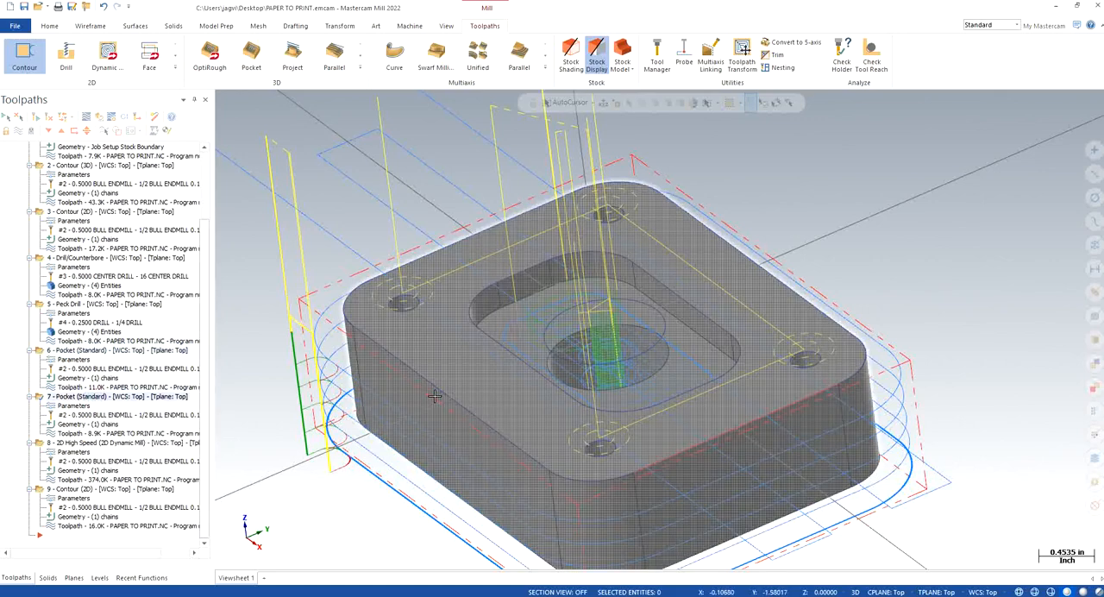
right_click(269, 252)
left_click(318, 345)
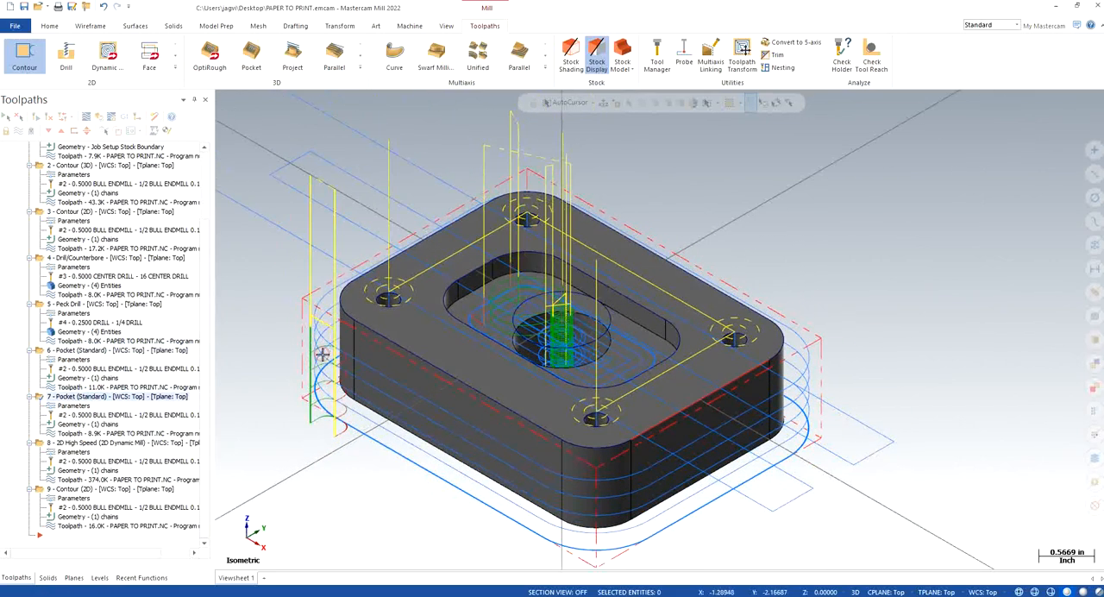
left_click(97, 424)
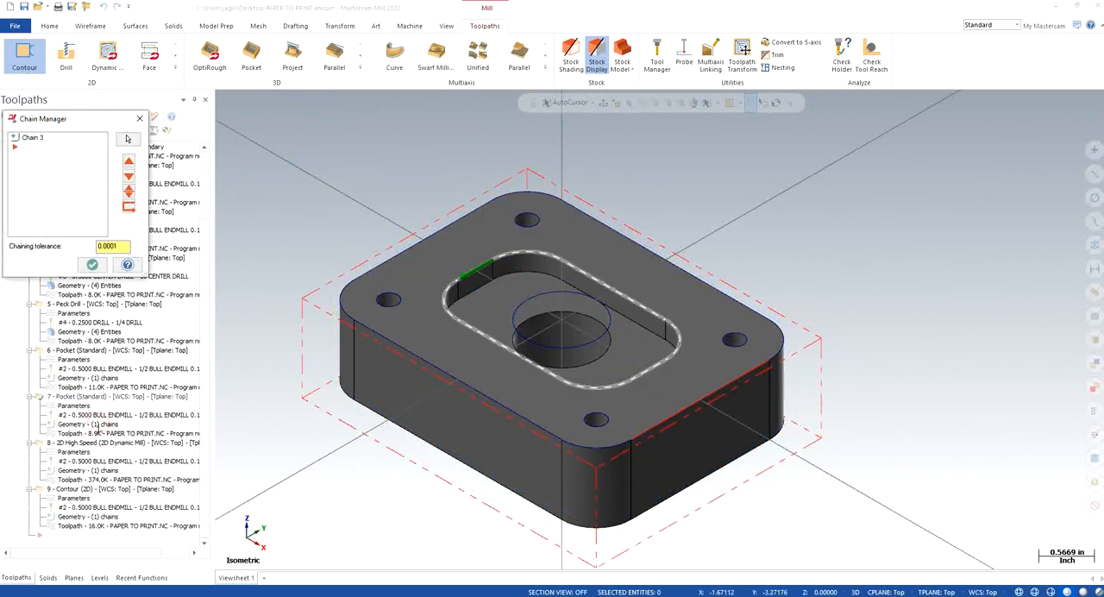
left_click(92, 264)
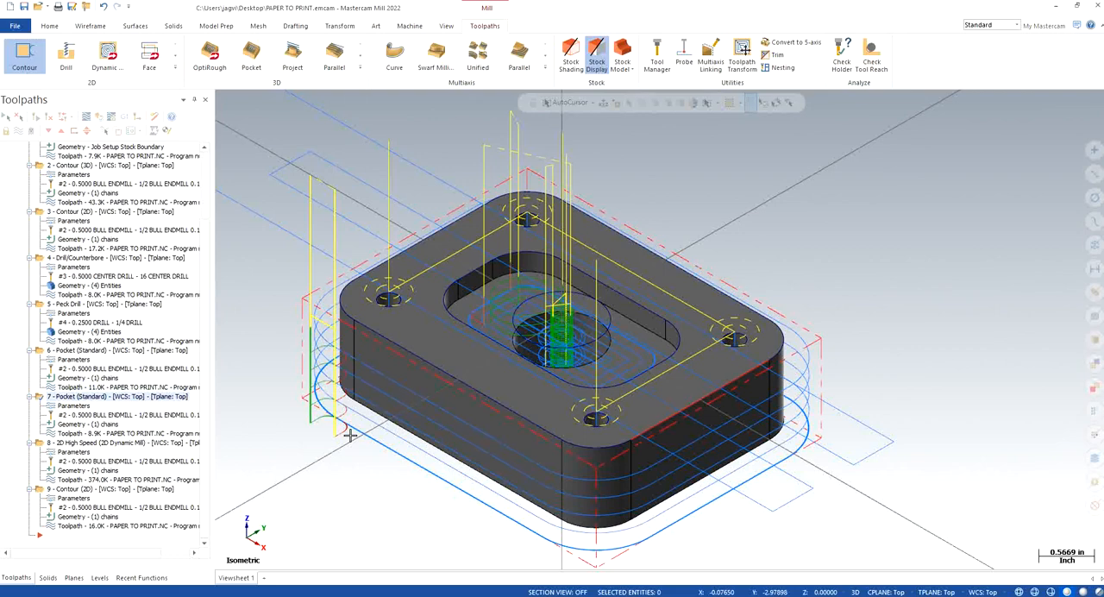
Step: Delete the second standard Pocket operation and confirm the deletion
left_click(78, 350)
left_click(62, 397)
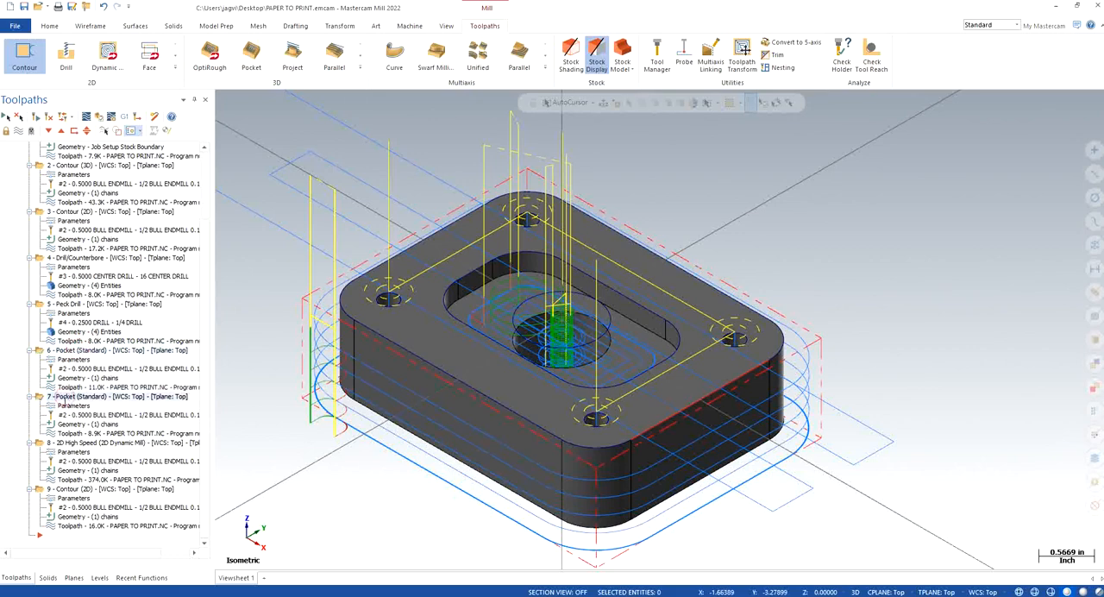
key("Delete")
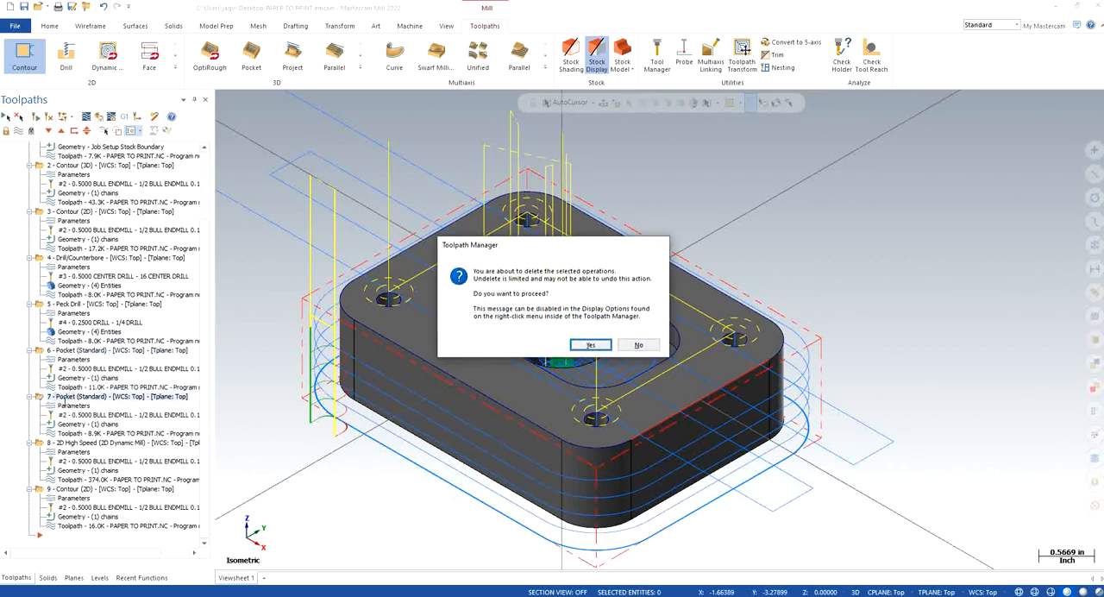
key("Return")
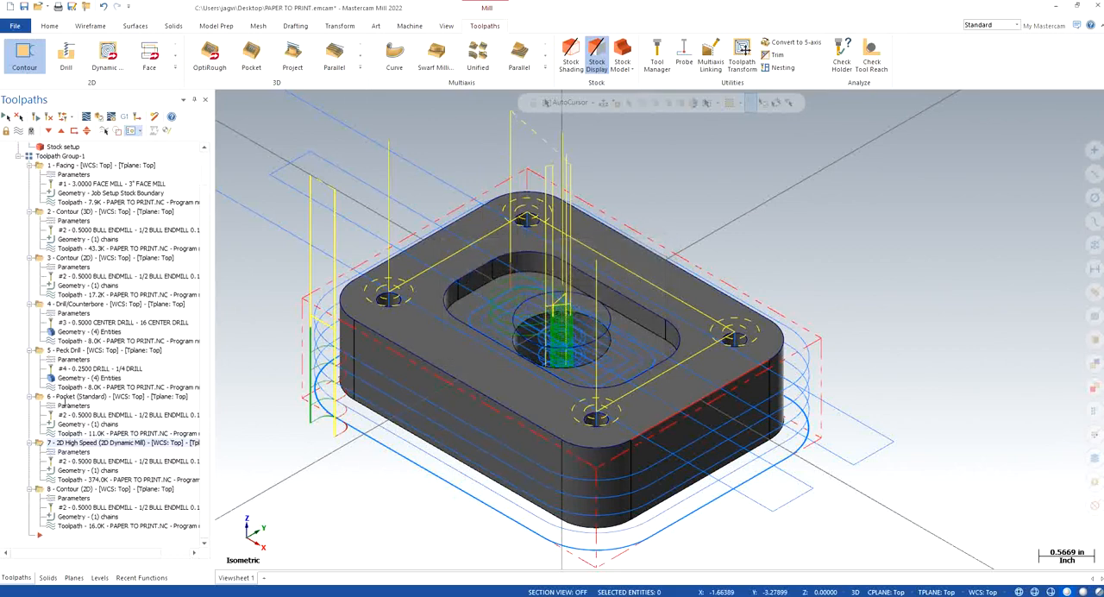
Step: Copy the last Contour (2D) operation and paste it directly after the remaining Pocket operation
left_click(83, 491)
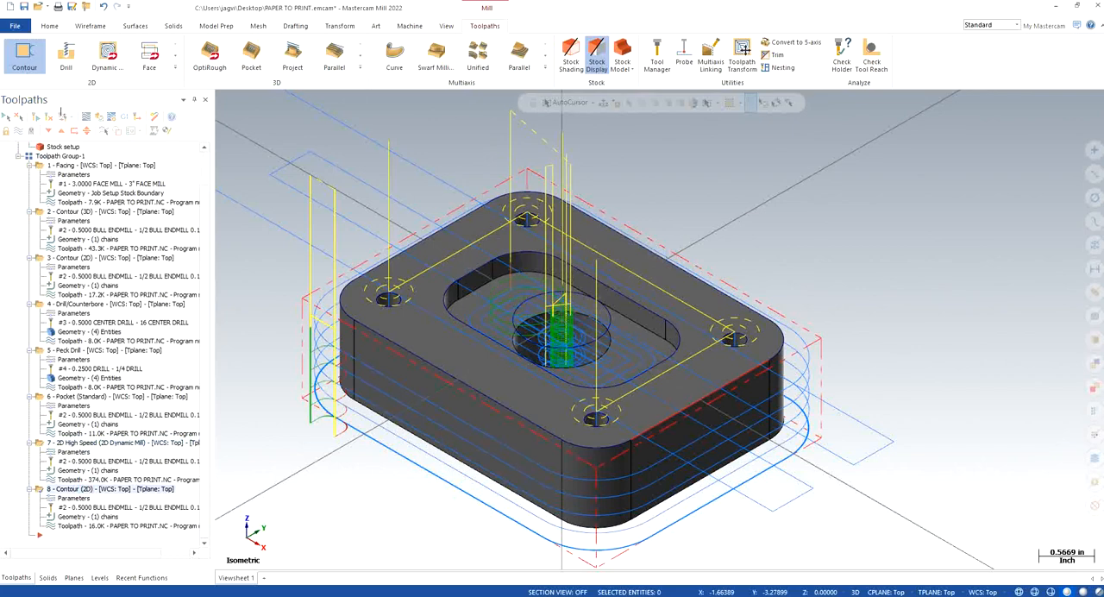
left_click(61, 130)
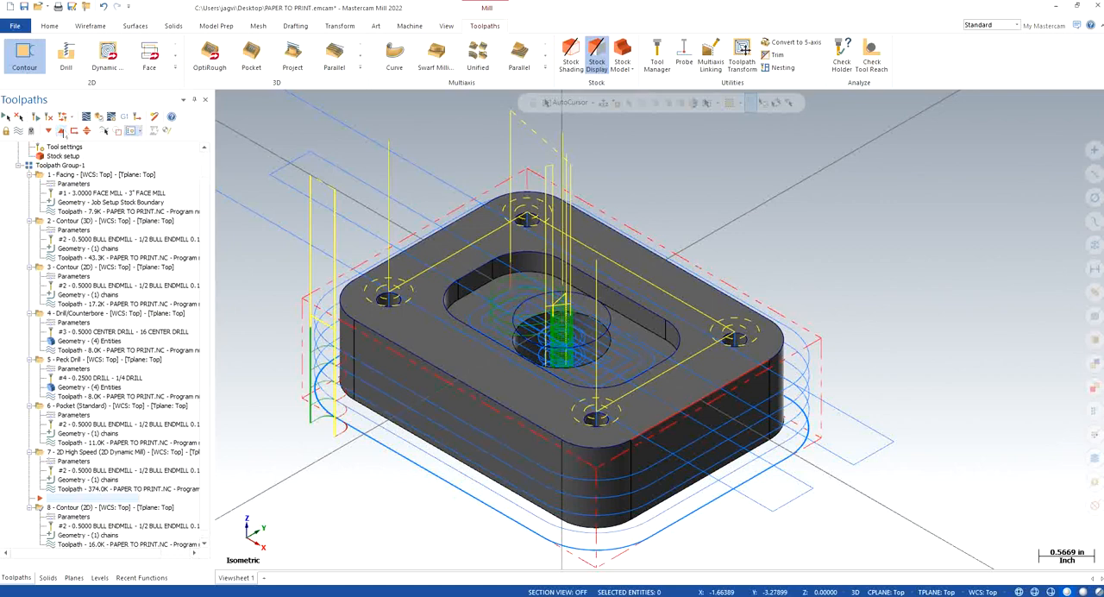
left_click(61, 130)
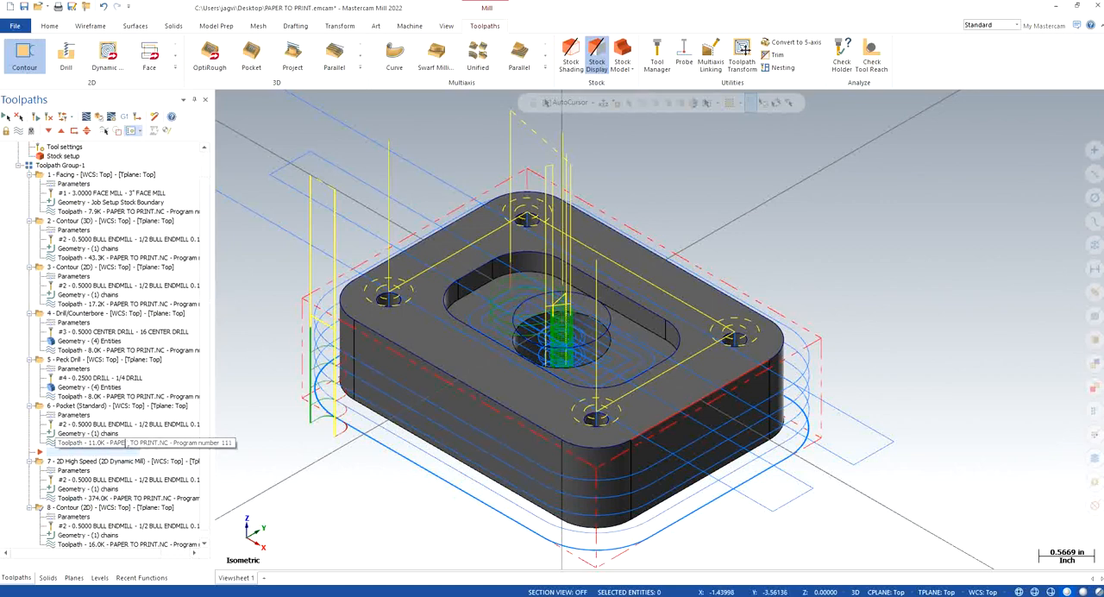
key("ctrl+v")
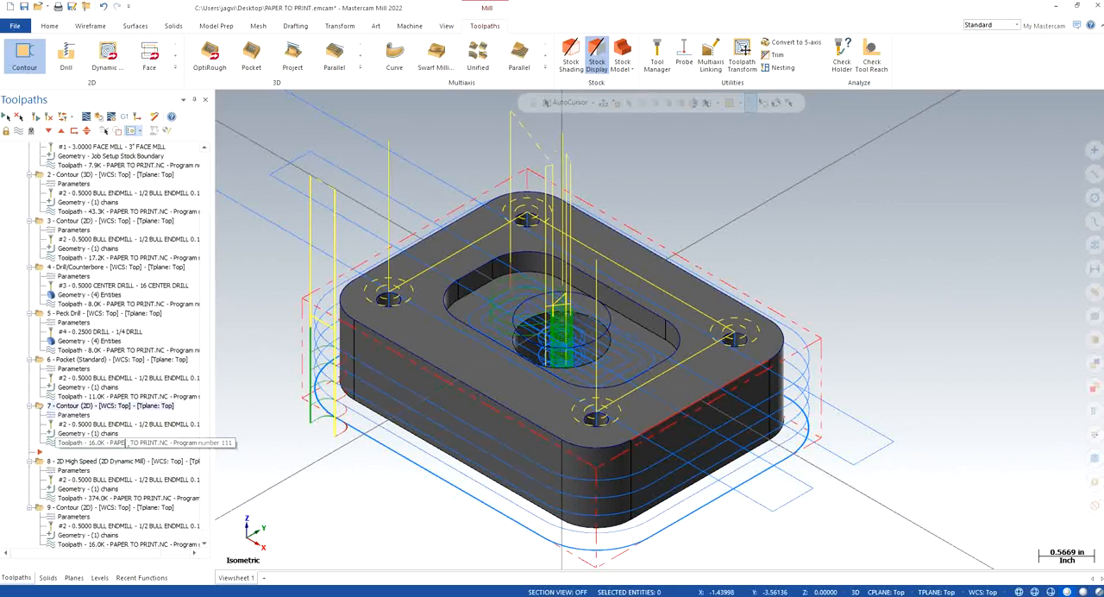
Step: Rechain the copied Contour's geometry from the central circle to the rounded pocket outline, and accept the chain
left_click(80, 433)
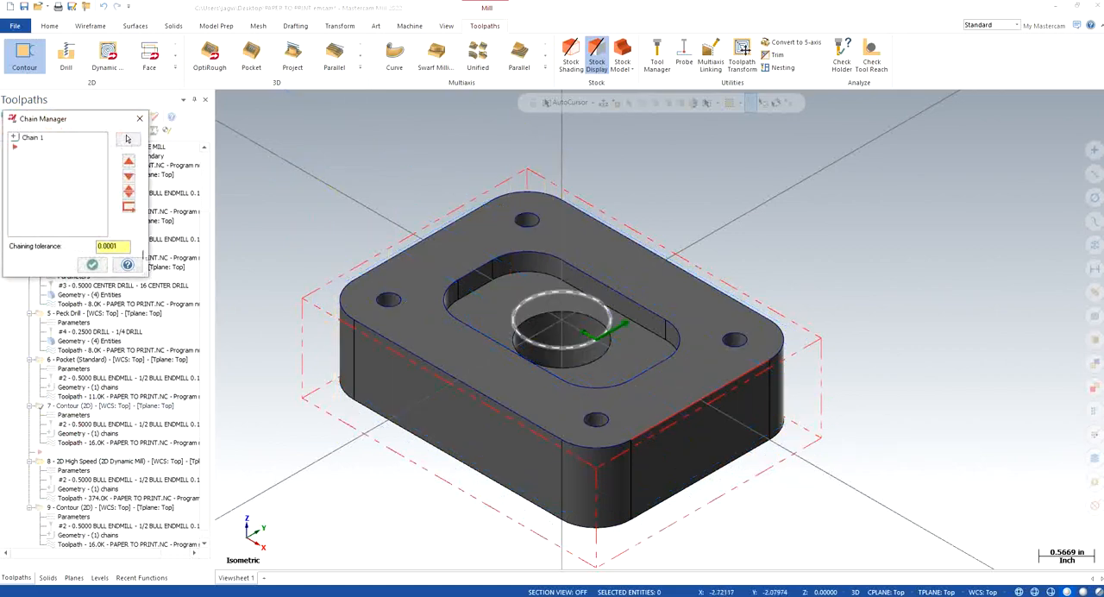
right_click(64, 195)
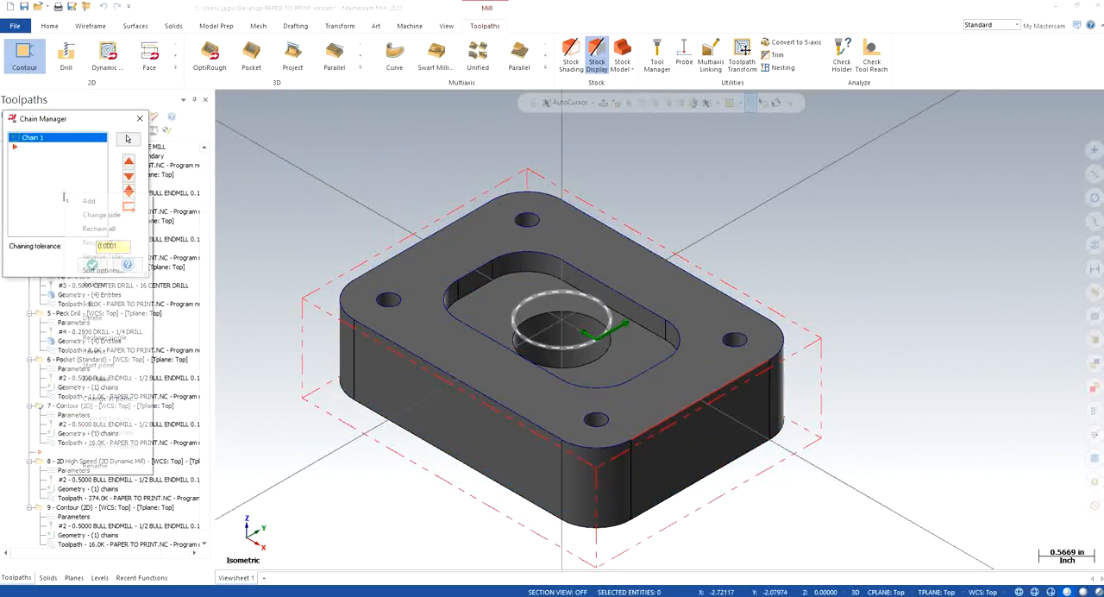
left_click(72, 230)
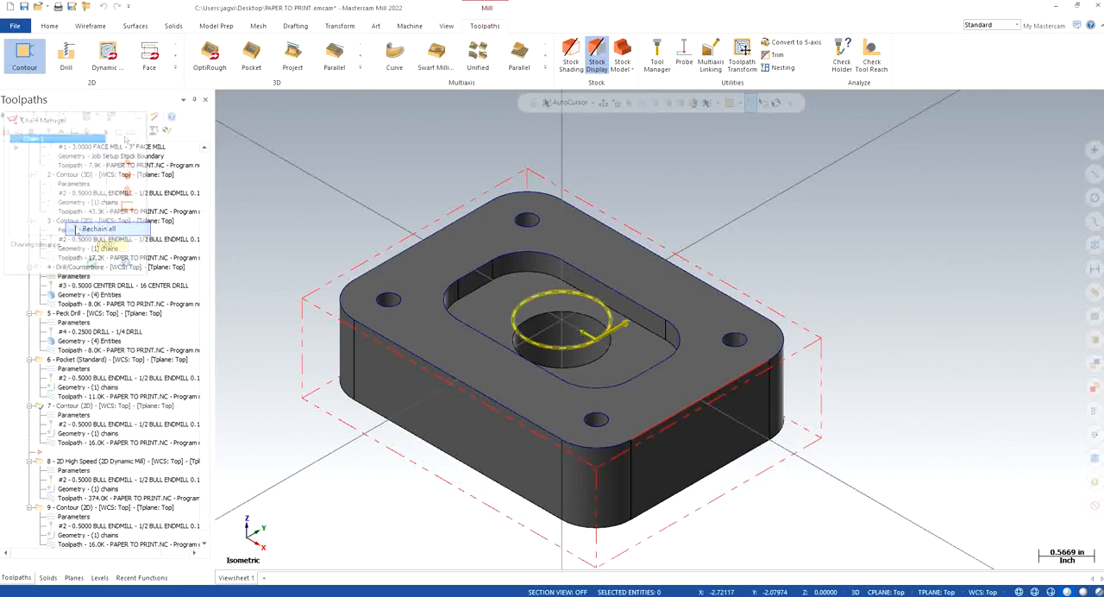
left_click(491, 261)
left_click(29, 488)
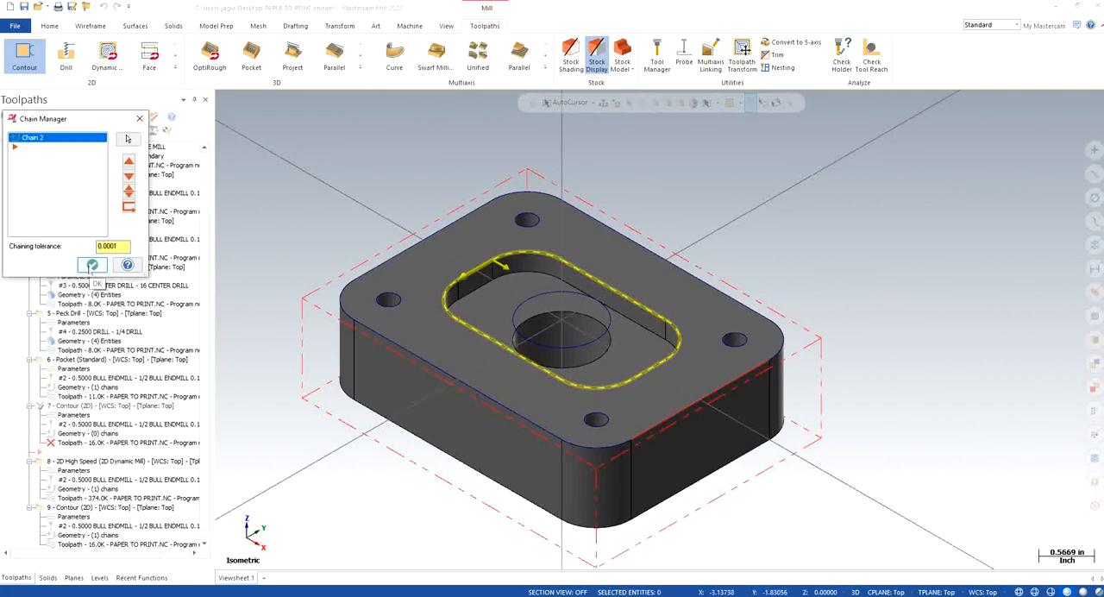
left_click(92, 266)
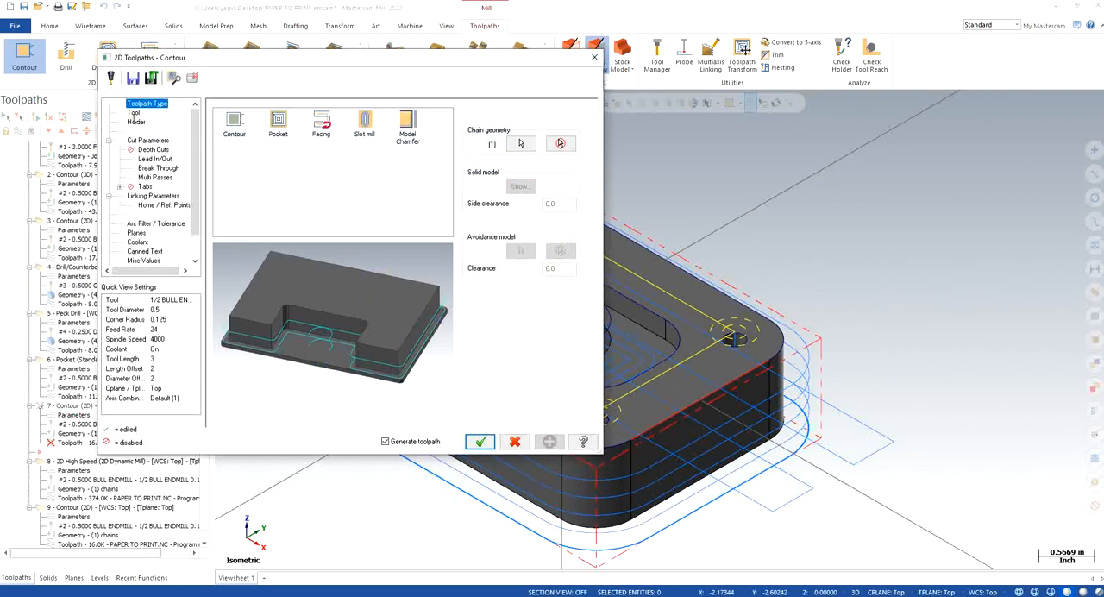
Step: Review the copied Contour's tool, cut, depth and lead parameters, disable Break Through, and set Multi Passes to 2 finish passes
left_click(133, 112)
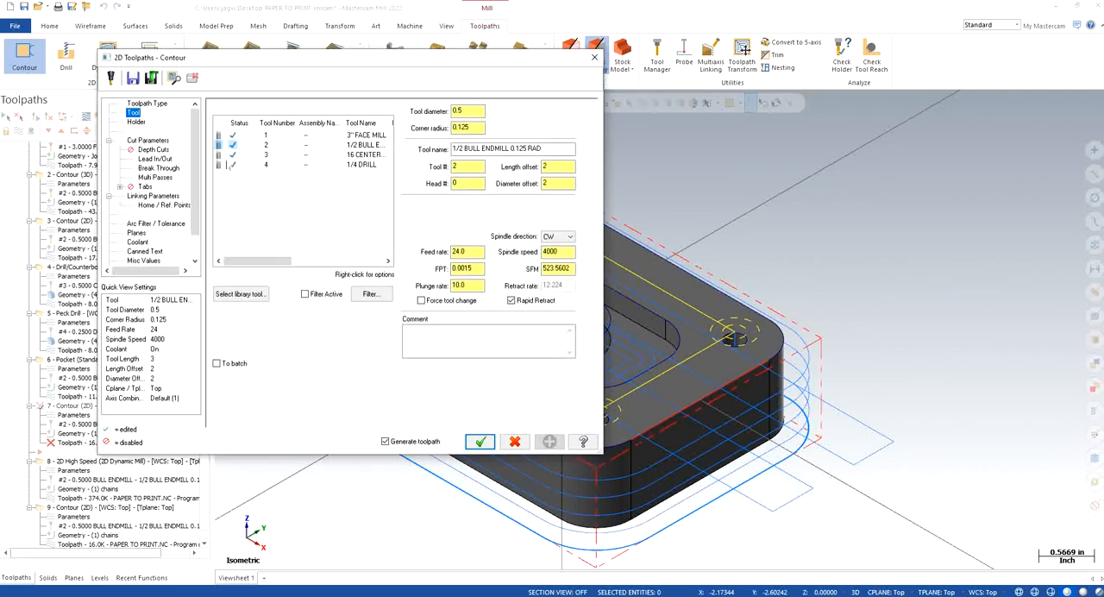
left_click(159, 141)
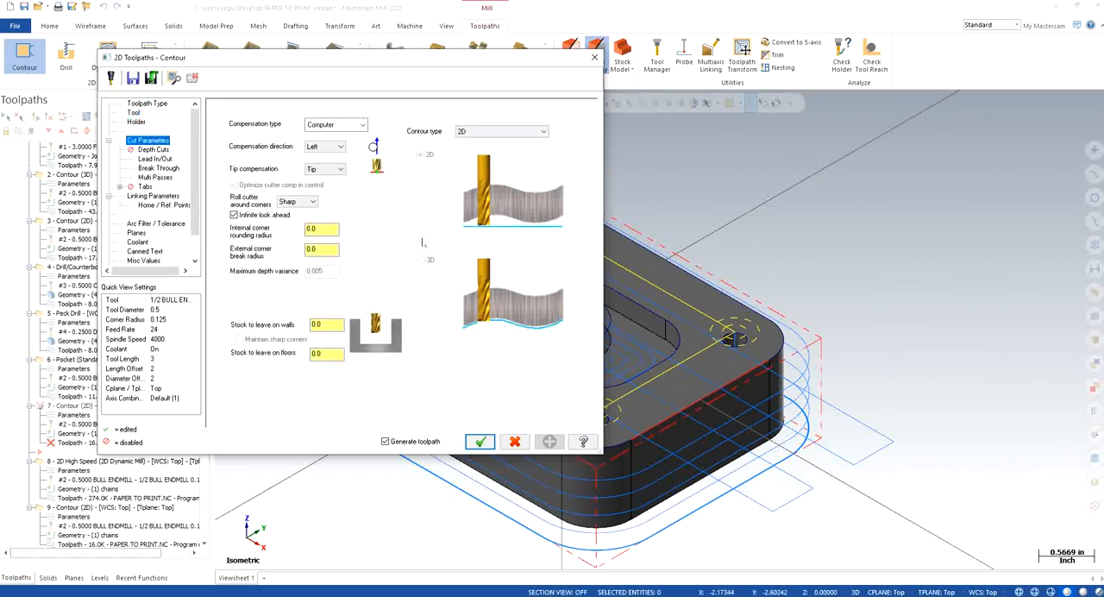
left_click(155, 150)
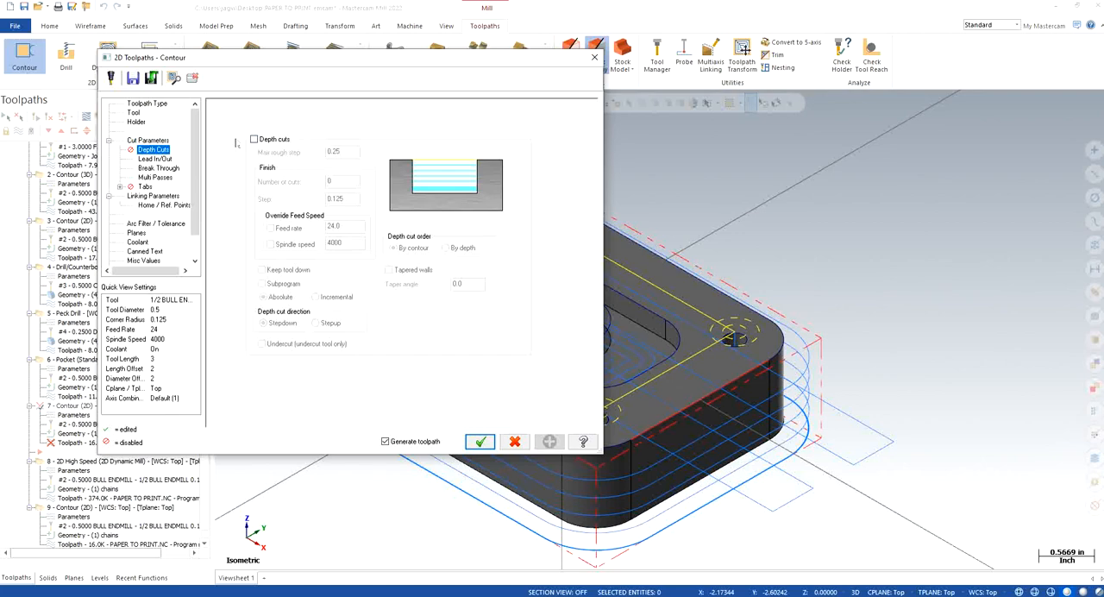
left_click(154, 159)
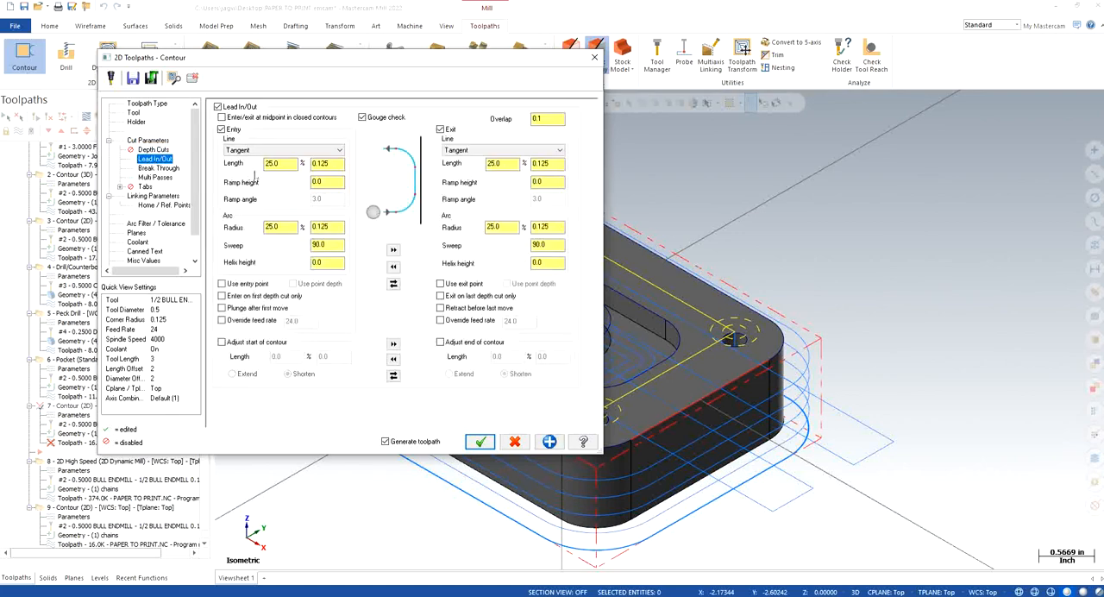
left_click(155, 169)
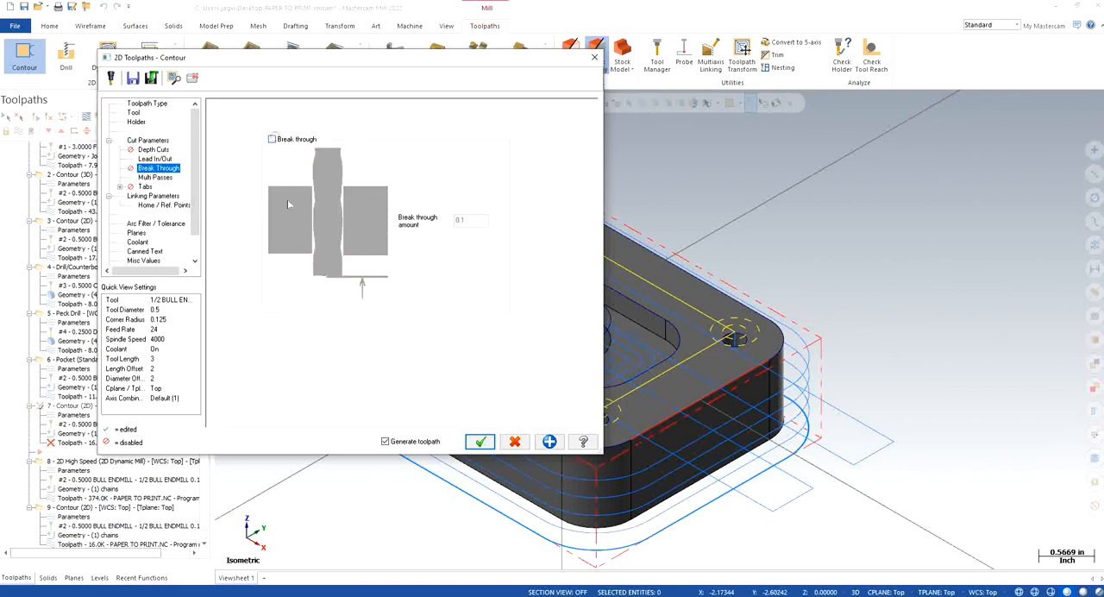
key("Down")
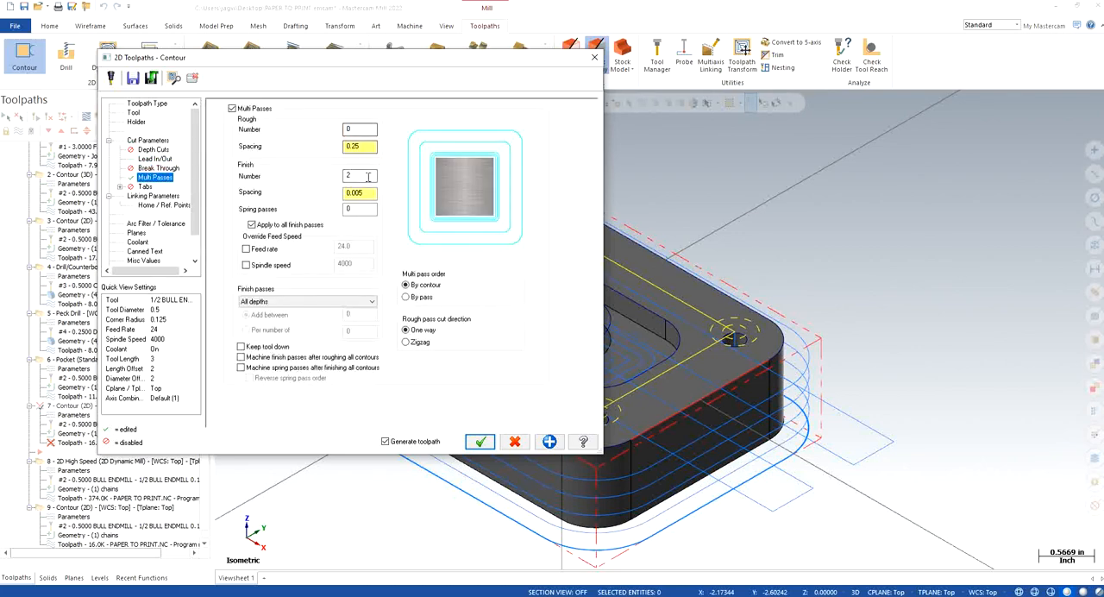
Step: Set the copied Contour's depth to -0.25 in its linking parameters by picking a point on the pocket floor
left_click(154, 196)
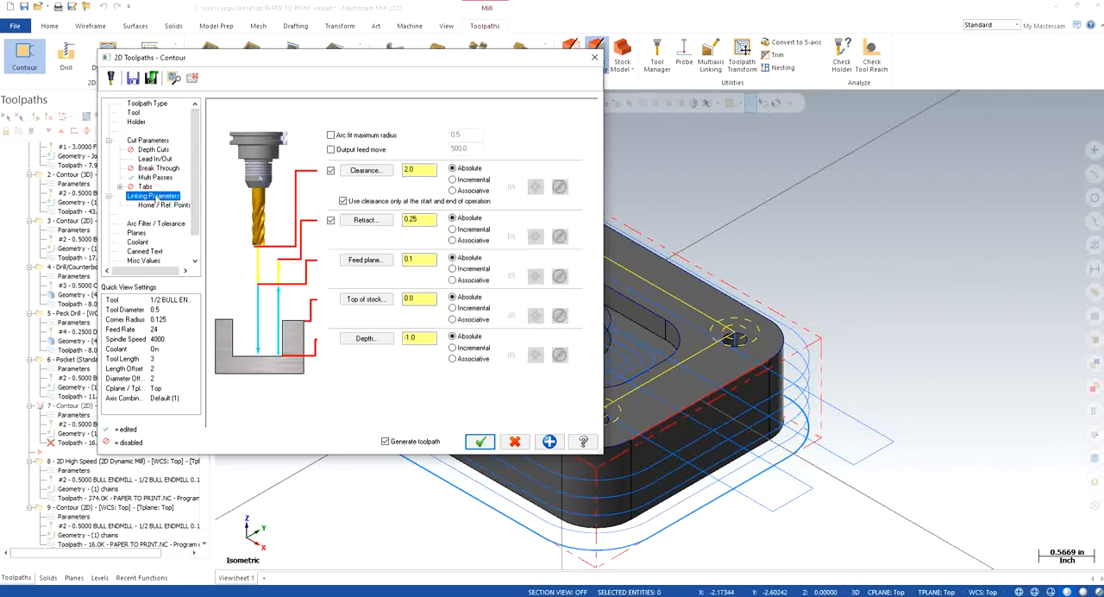
left_click(365, 338)
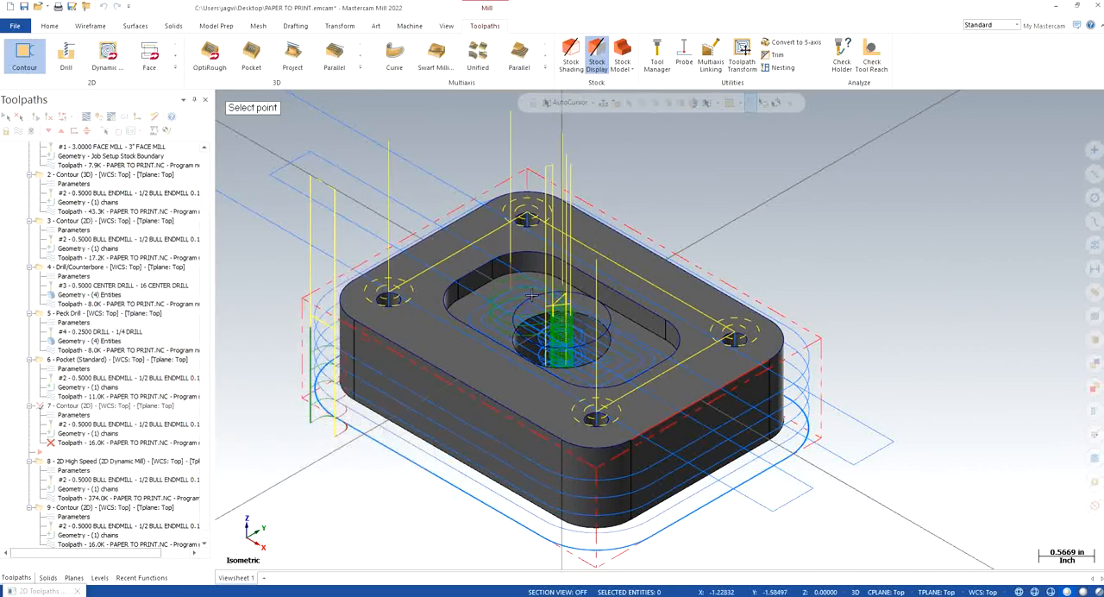
left_click(532, 278)
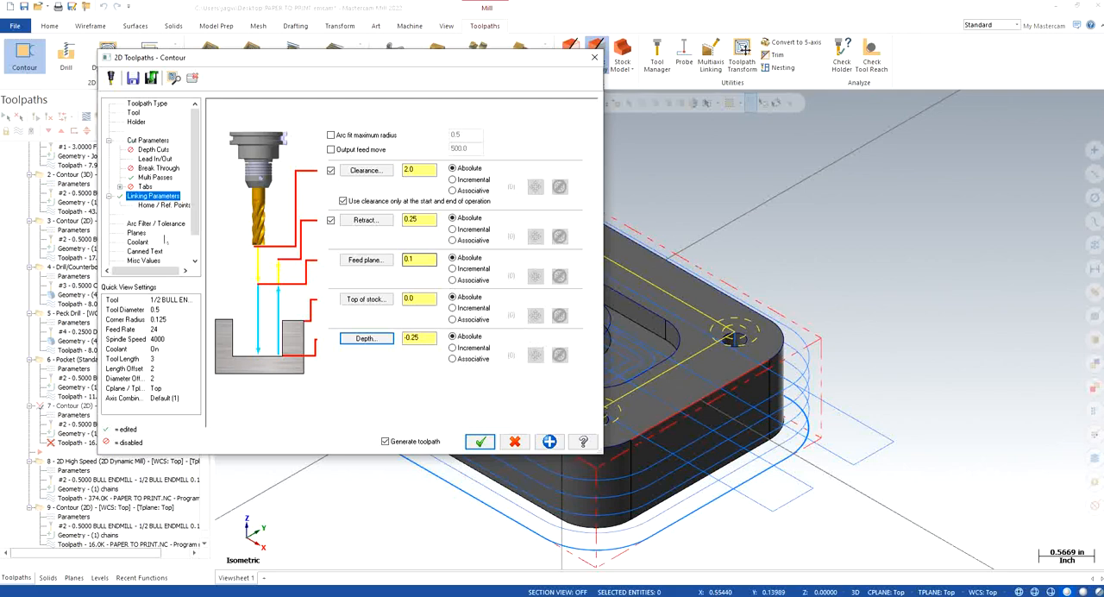
Step: Accept the copied Contour after checking its planes and coolant, and move the insert arrow below the last operation
left_click(136, 233)
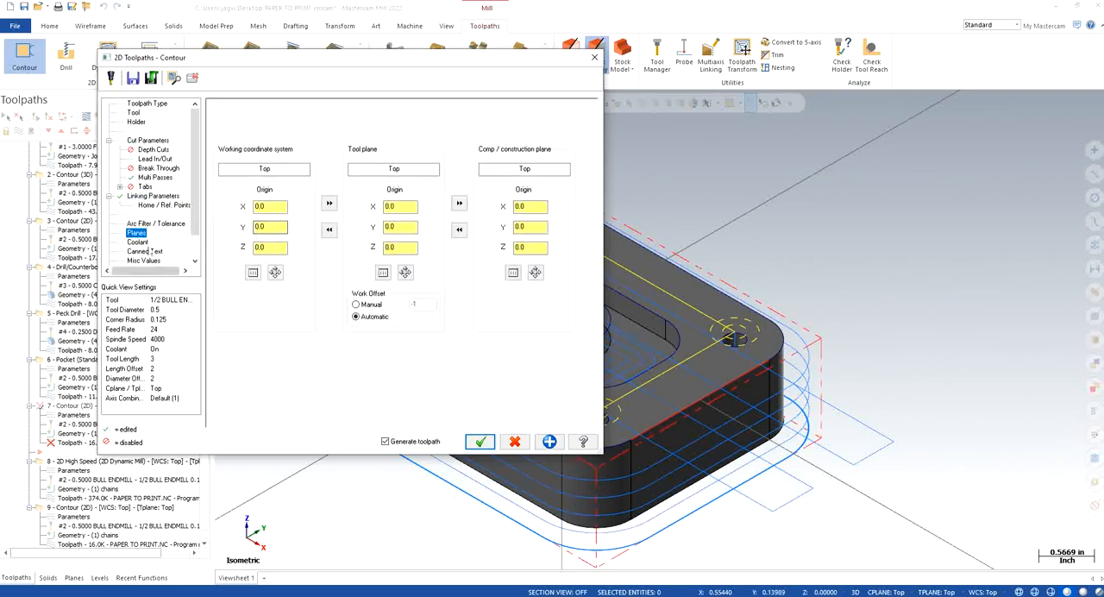
left_click(137, 242)
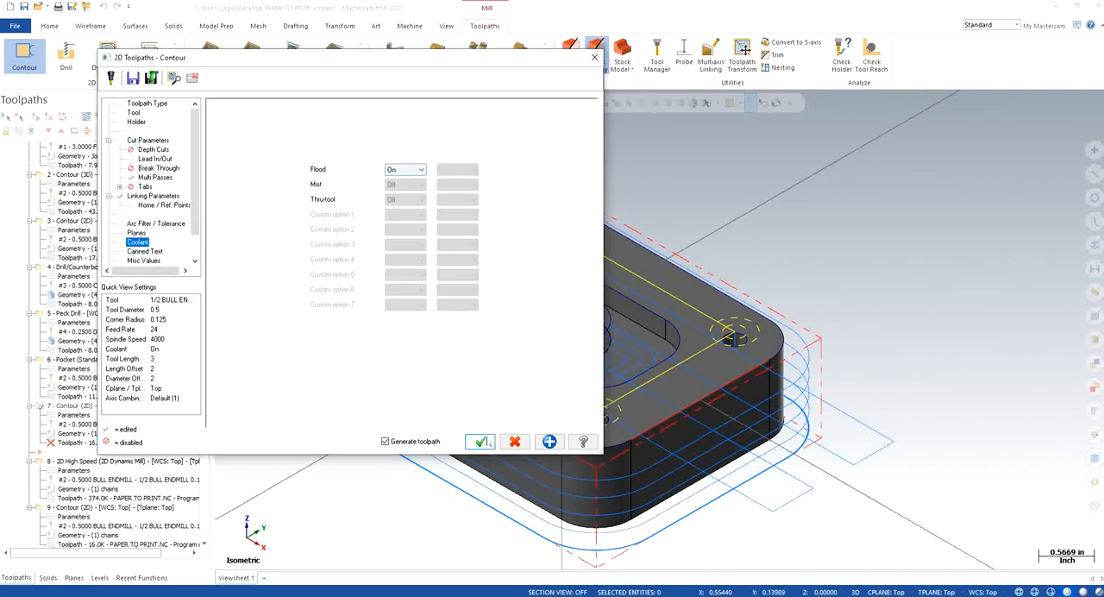
left_click(480, 441)
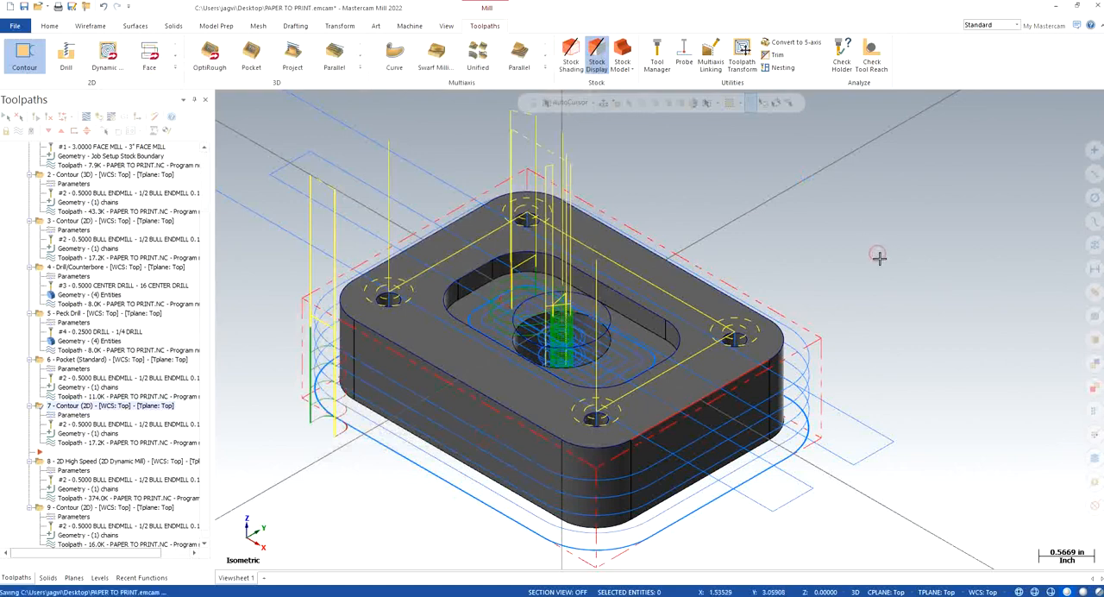
left_click(48, 131)
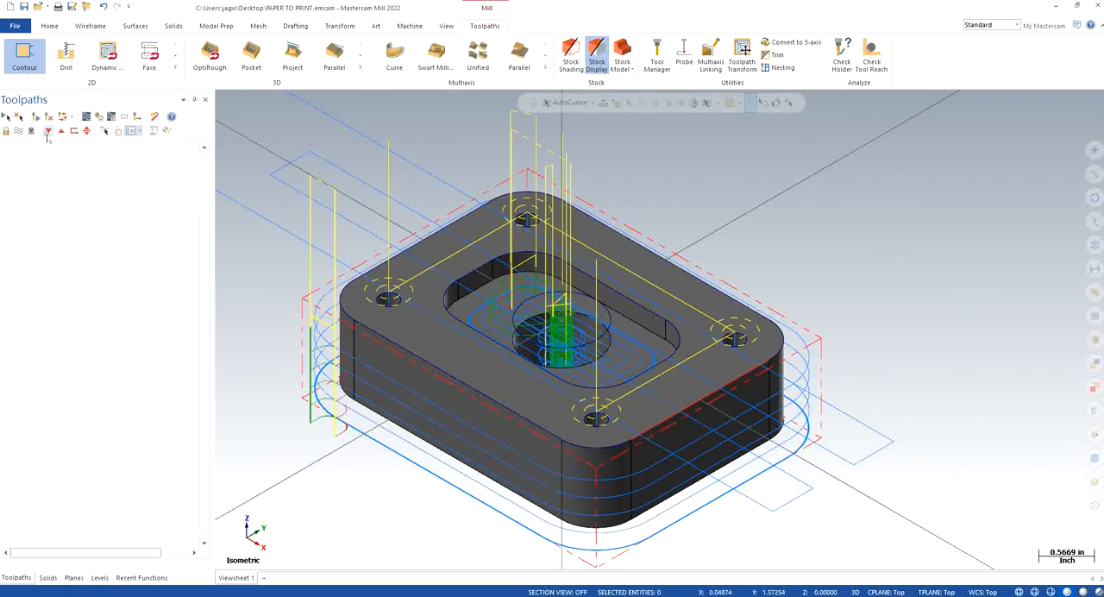
left_click(48, 132)
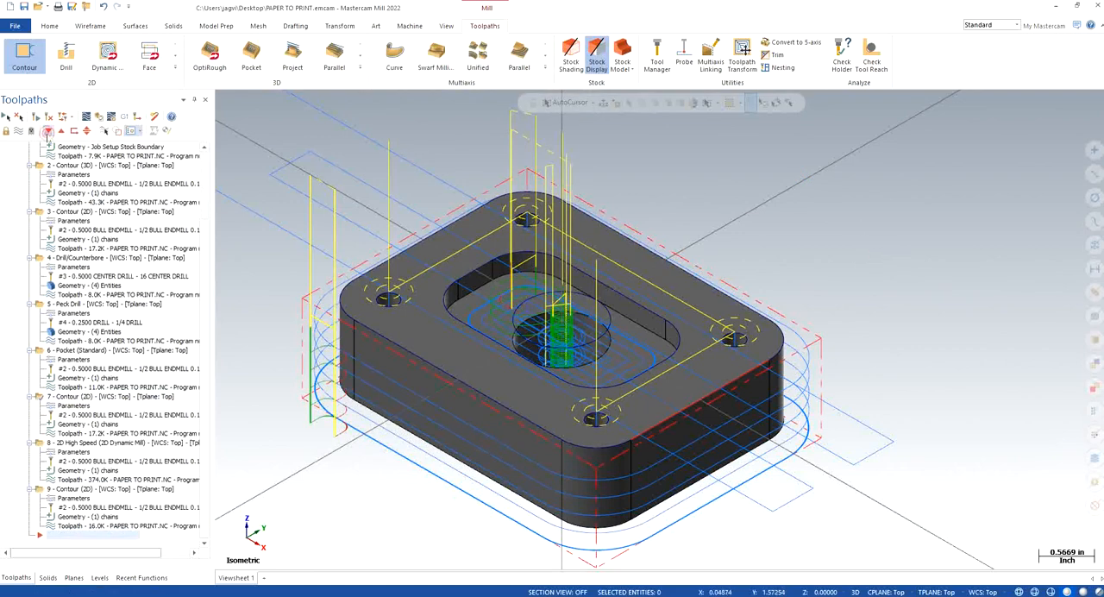
Step: Verify all operations in the simulator at a faster playback speed, inspect the cut part, and return to the isometric toolpath view
left_click(99, 117)
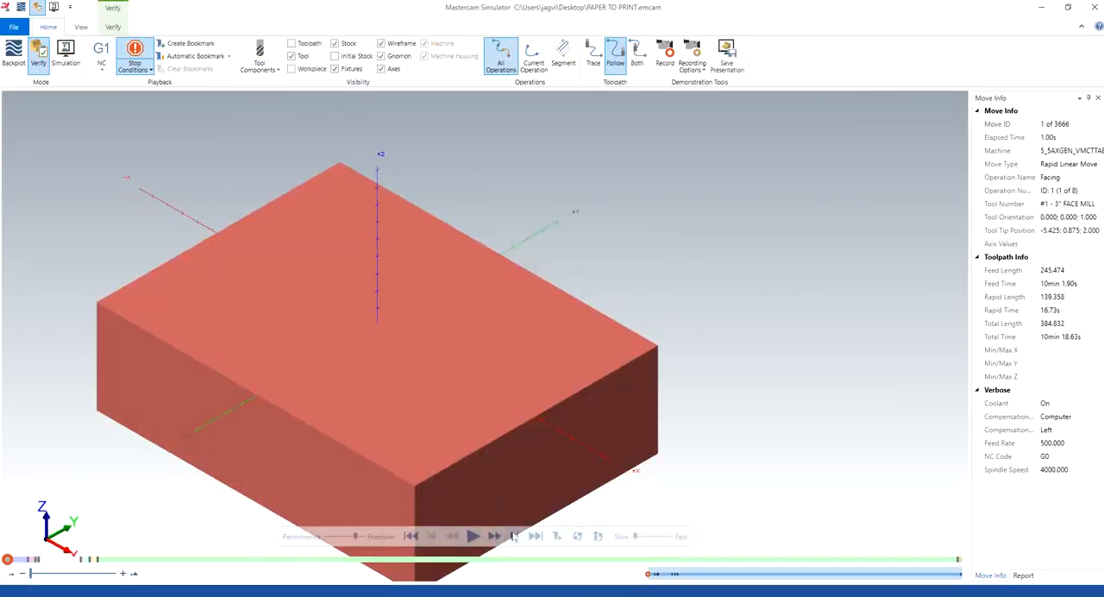
left_click(474, 536)
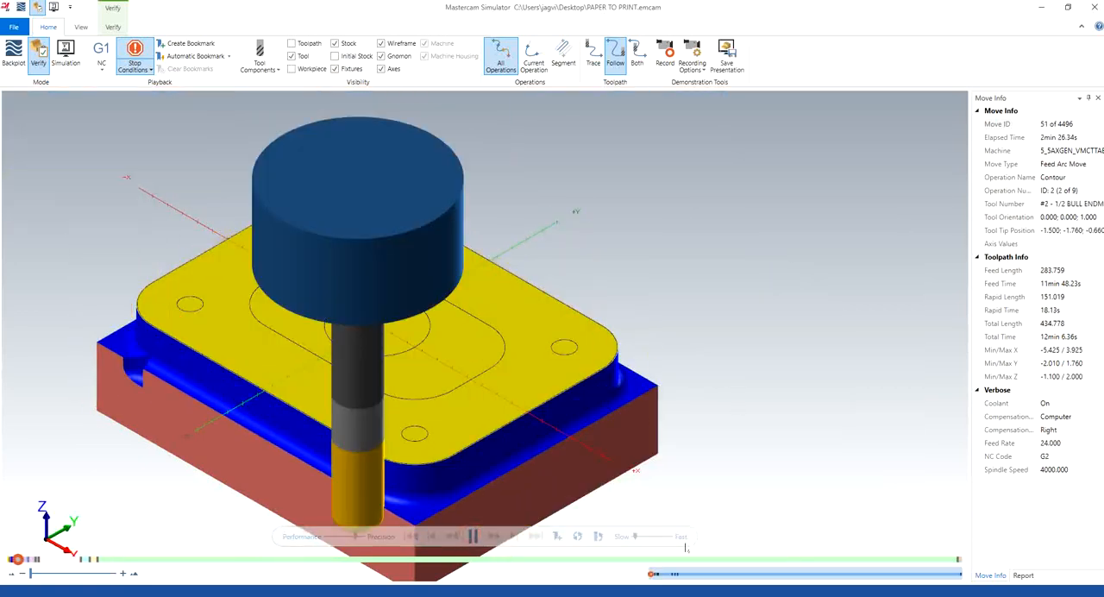
left_click_drag(635, 538, 644, 538)
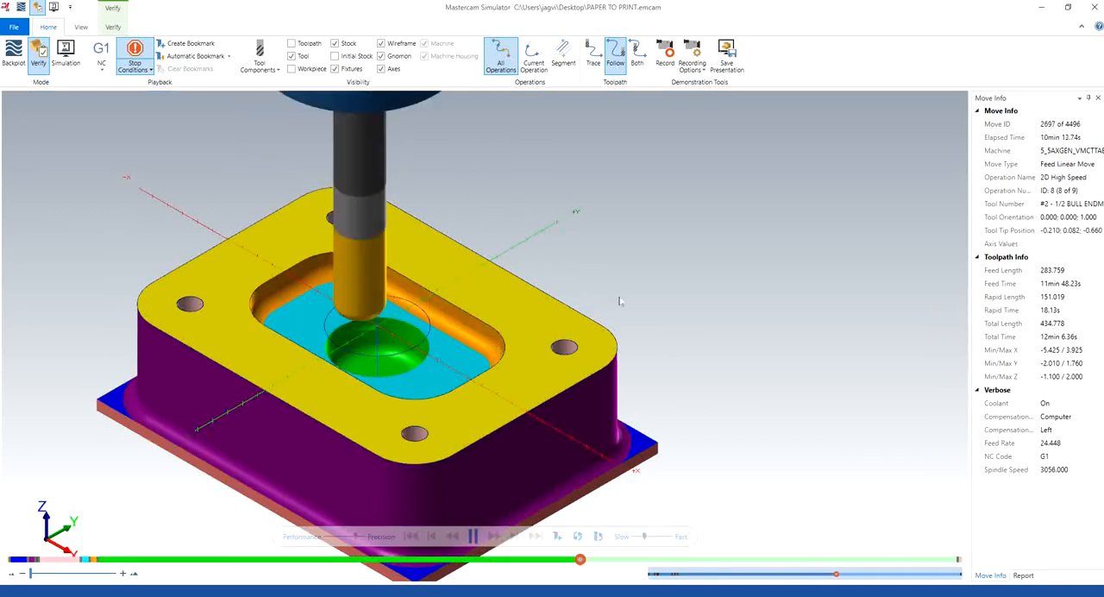
scroll(655, 284, "down", 2)
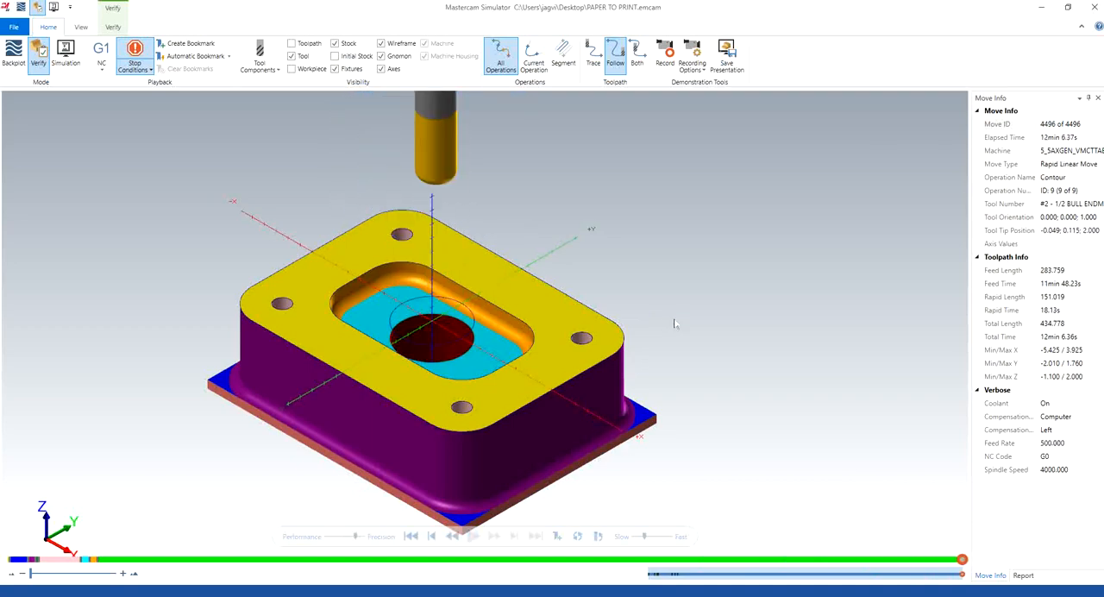
mouse_move(553, 270)
middle_mouse_down()
mouse_move(518, 293)
mouse_move(552, 259)
middle_mouse_up()
left_click(1094, 7)
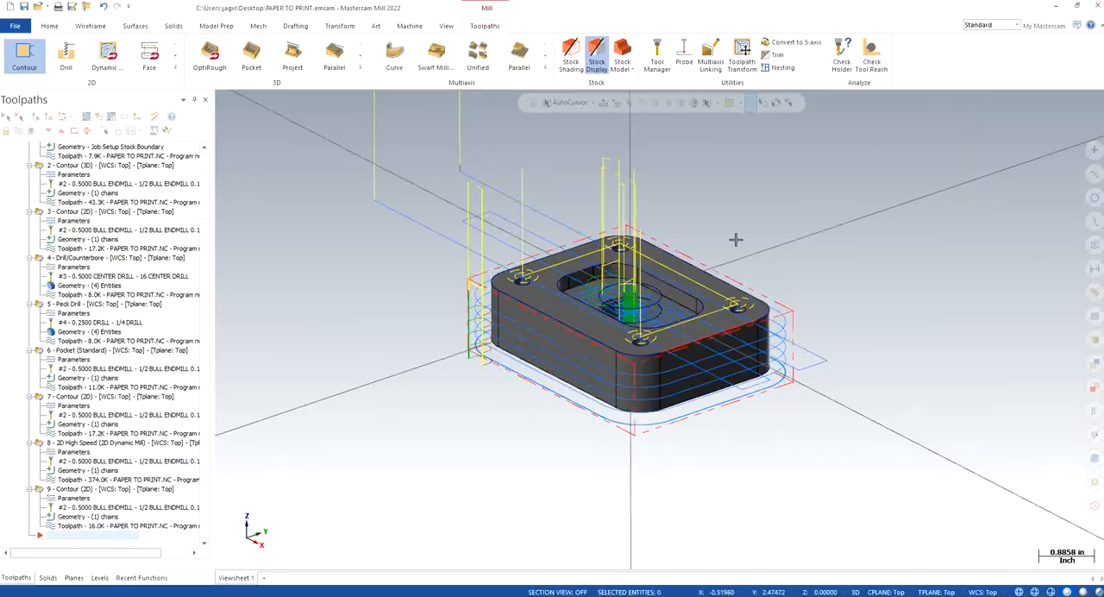
right_click(364, 326)
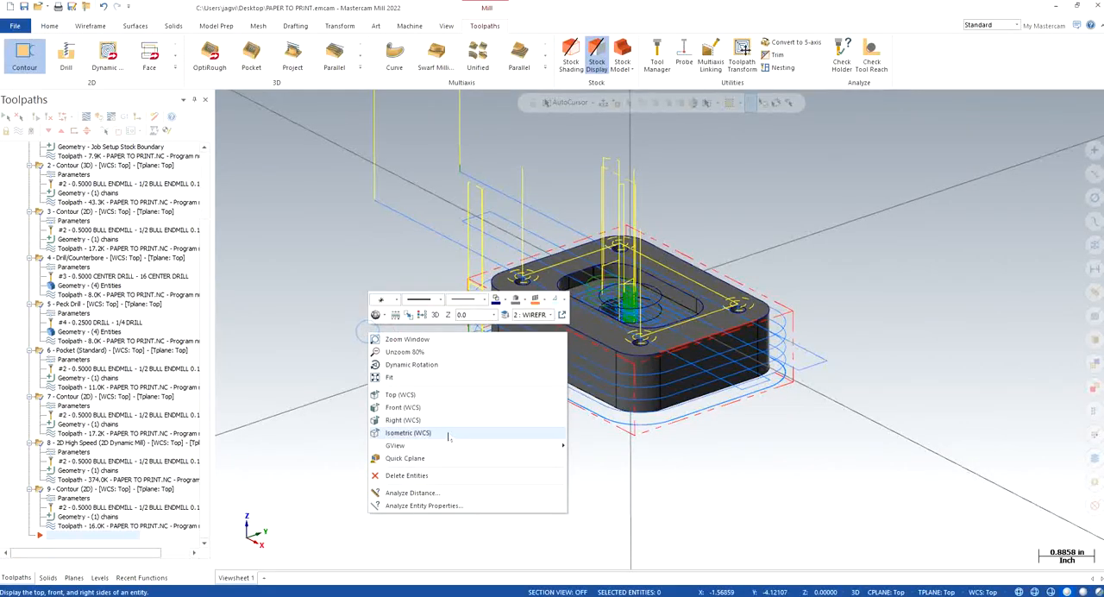
left_click(447, 431)
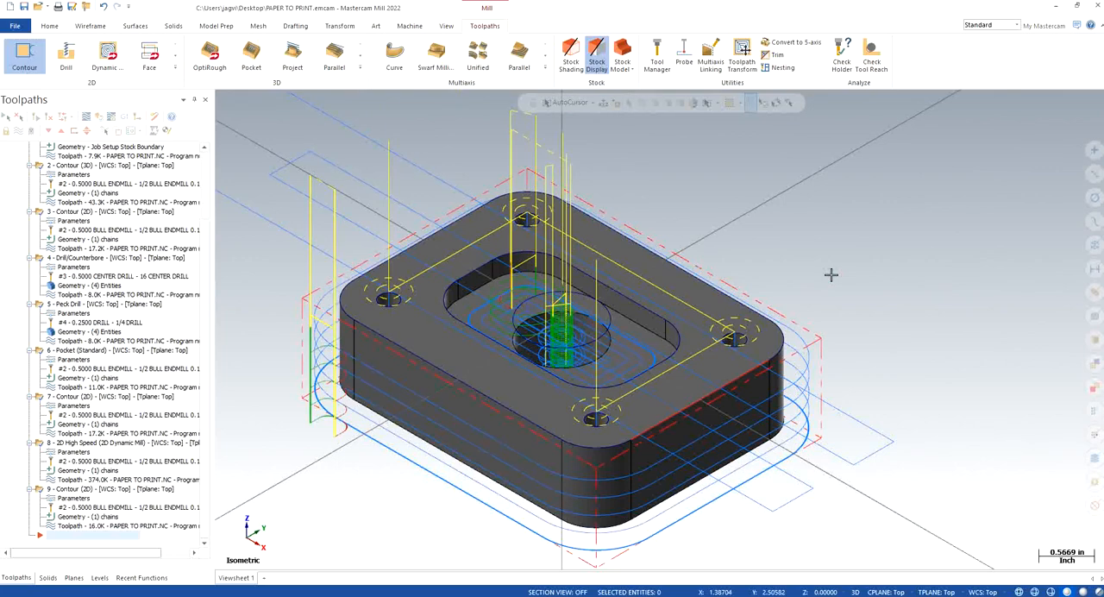
Step: Check the parameters of operations 6 to 9, including the Break Through setting of the Pocket and the following Contour
left_click(74, 360)
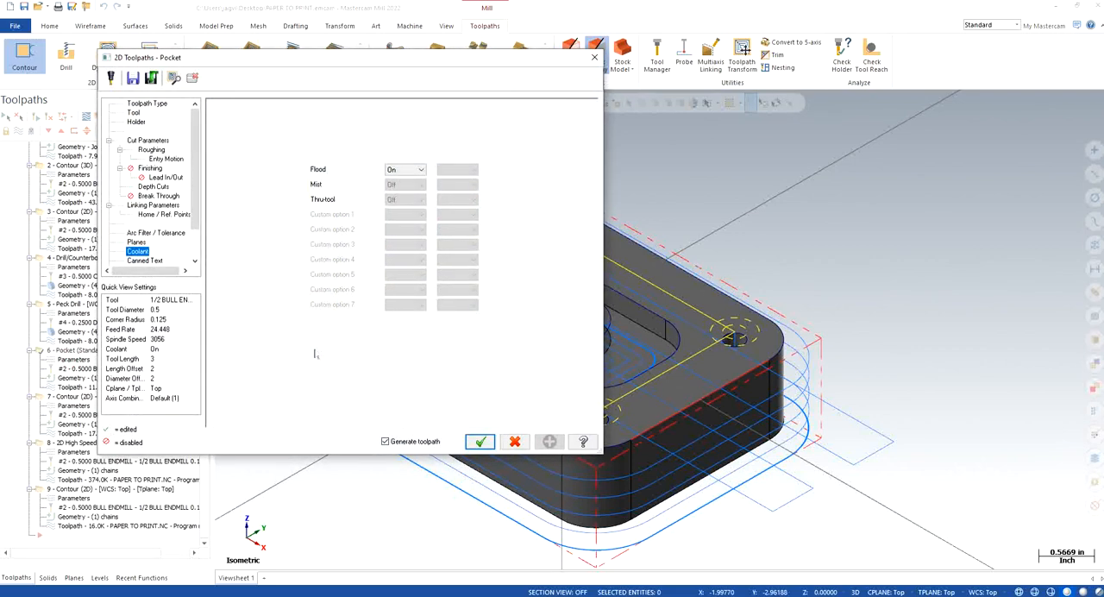
left_click(171, 196)
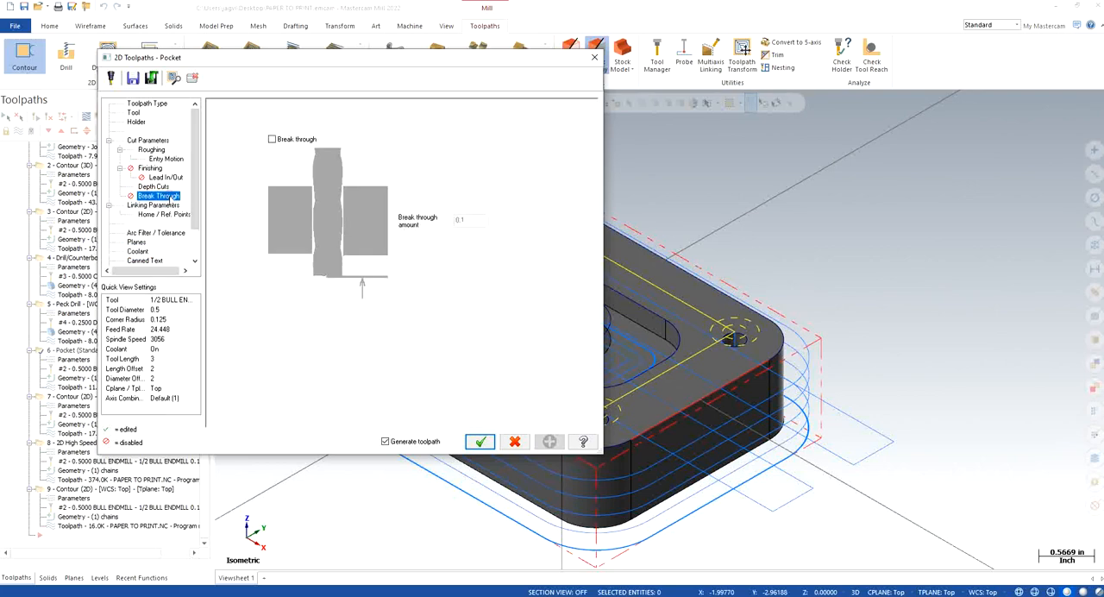
left_click(480, 442)
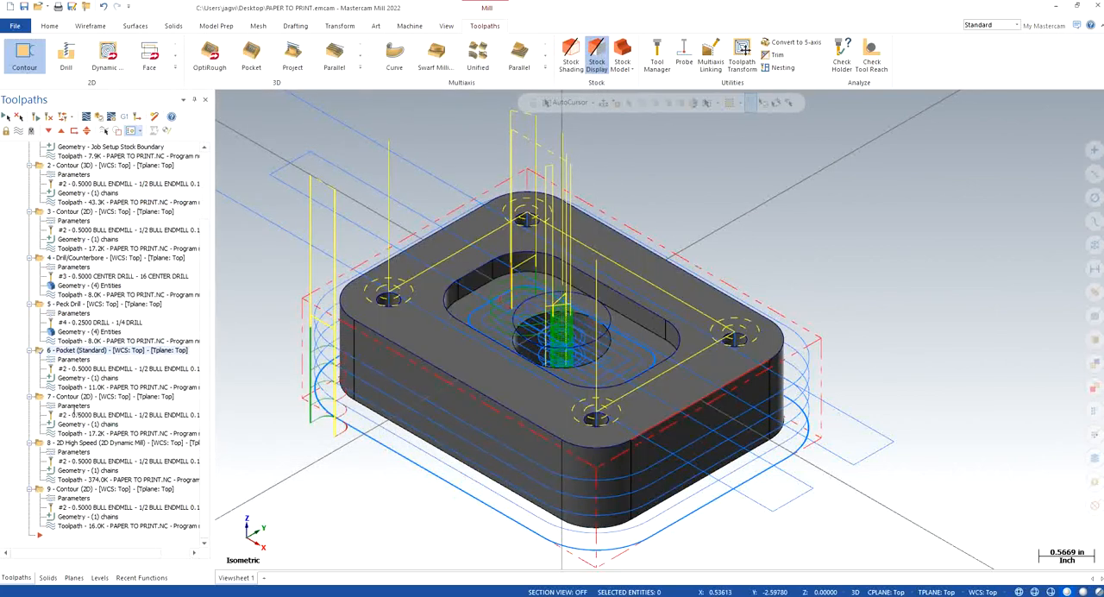
left_click(74, 406)
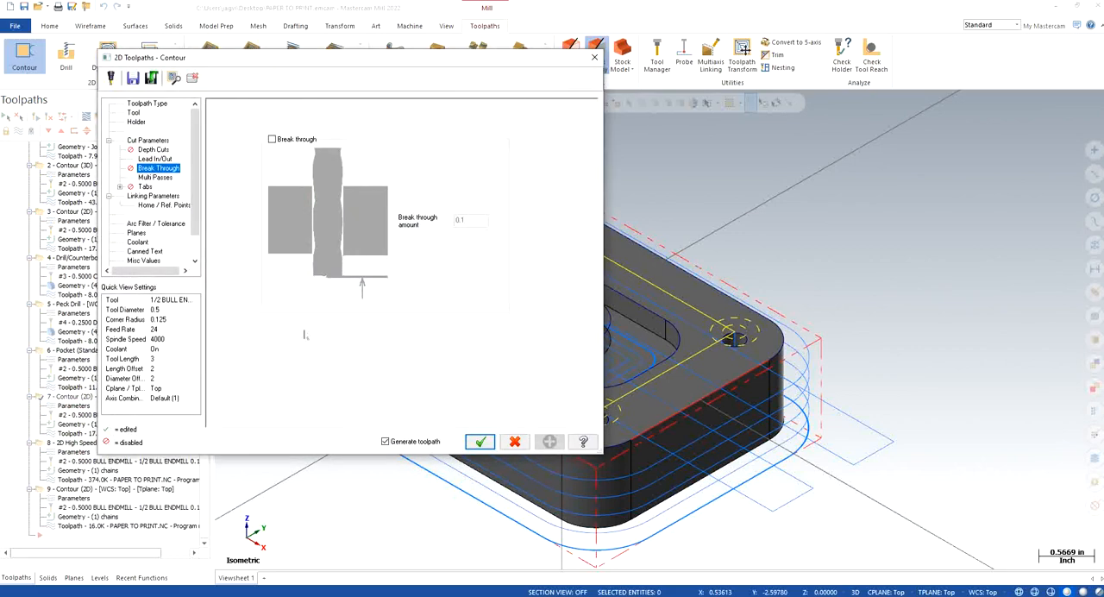
left_click(480, 441)
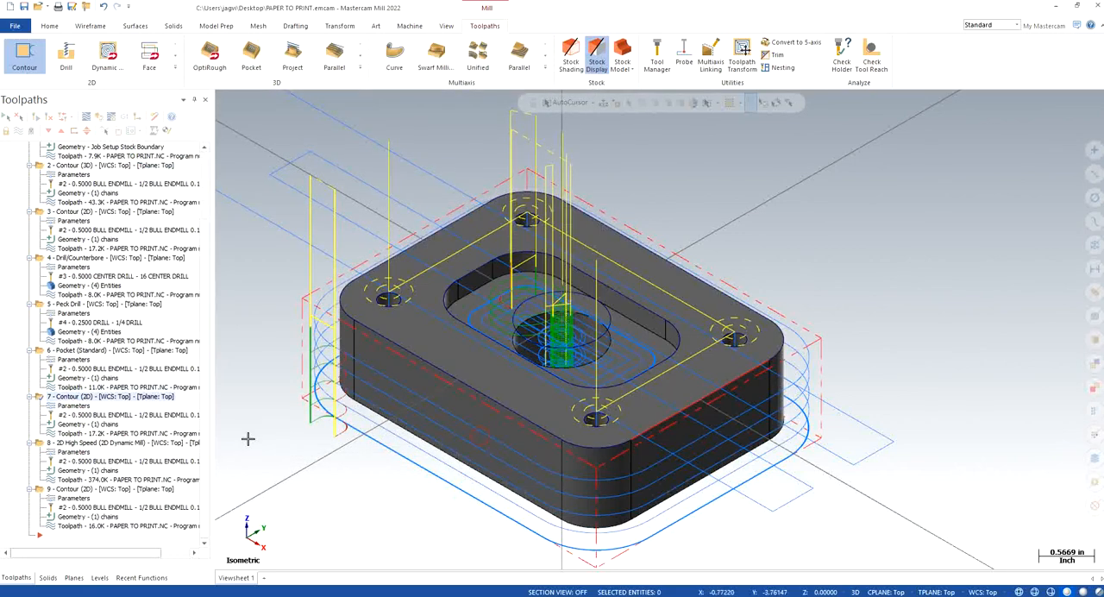
left_click(77, 453)
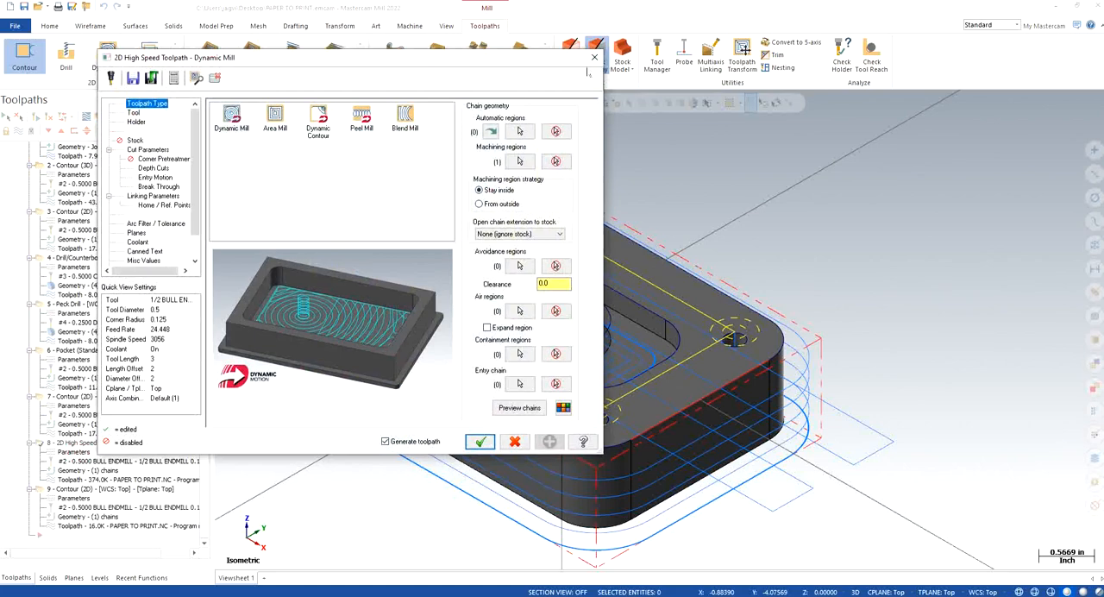
left_click(594, 57)
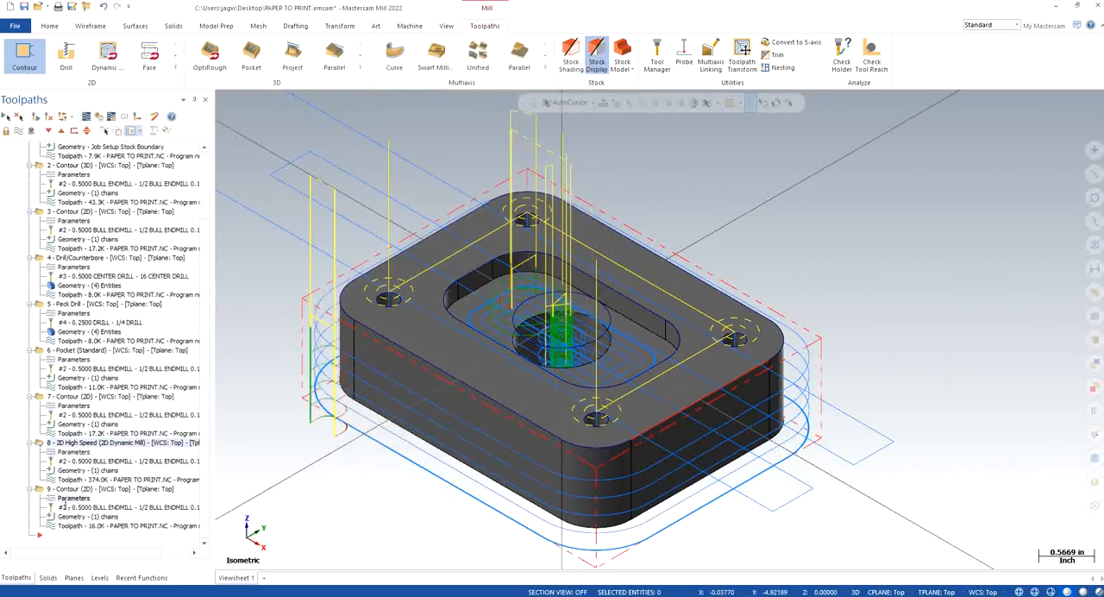
left_click(62, 498)
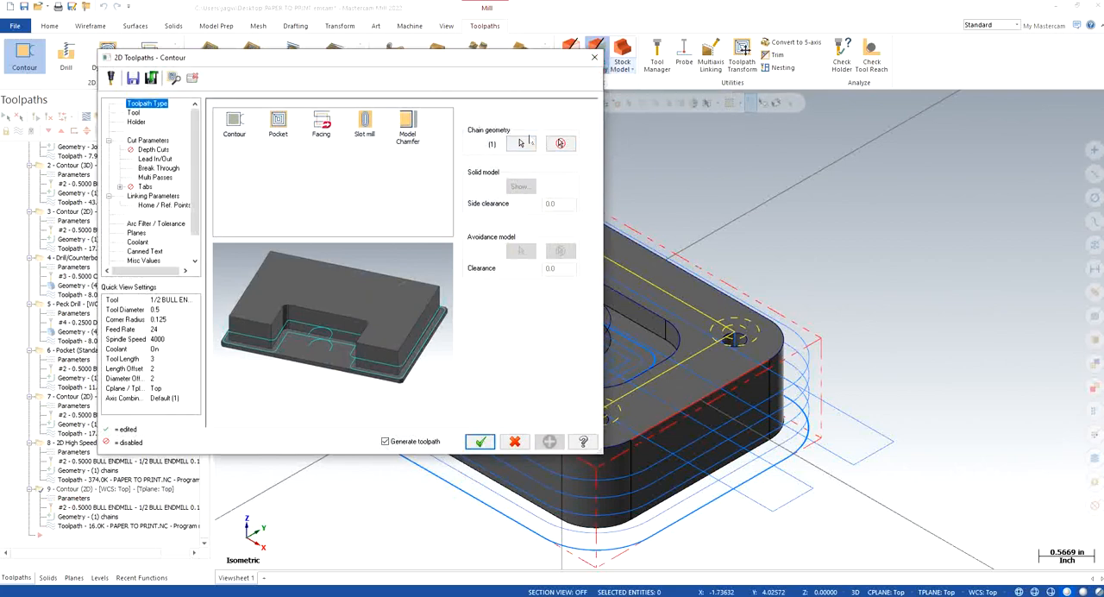
left_click(594, 57)
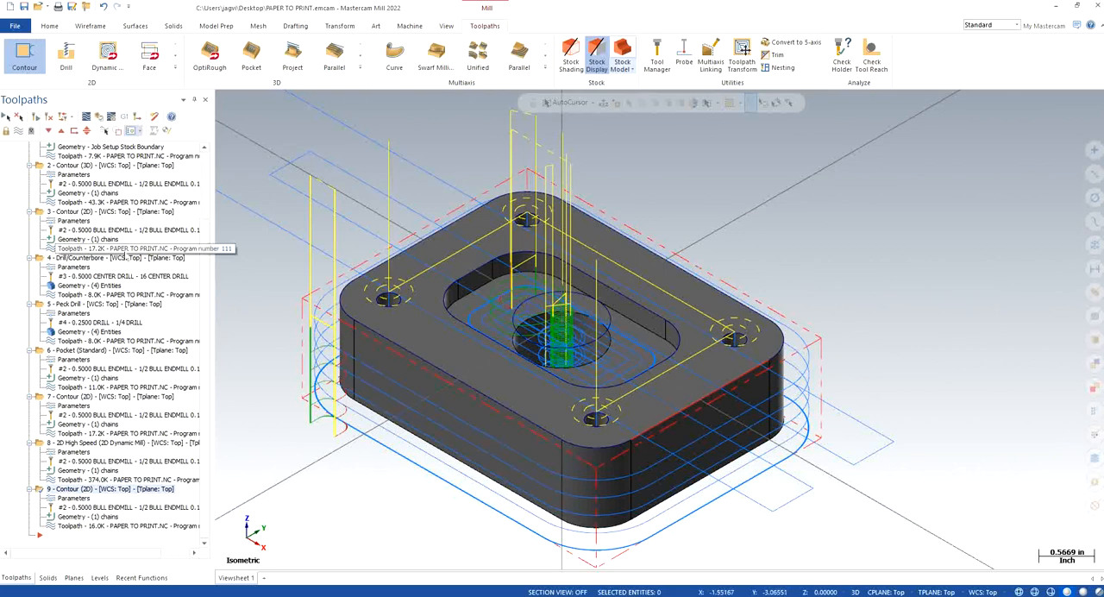
Step: Review the cut and tolerance parameters of operation 2, the outer Contour, and set its depth to -1.25
scroll(127, 257, "up", 3)
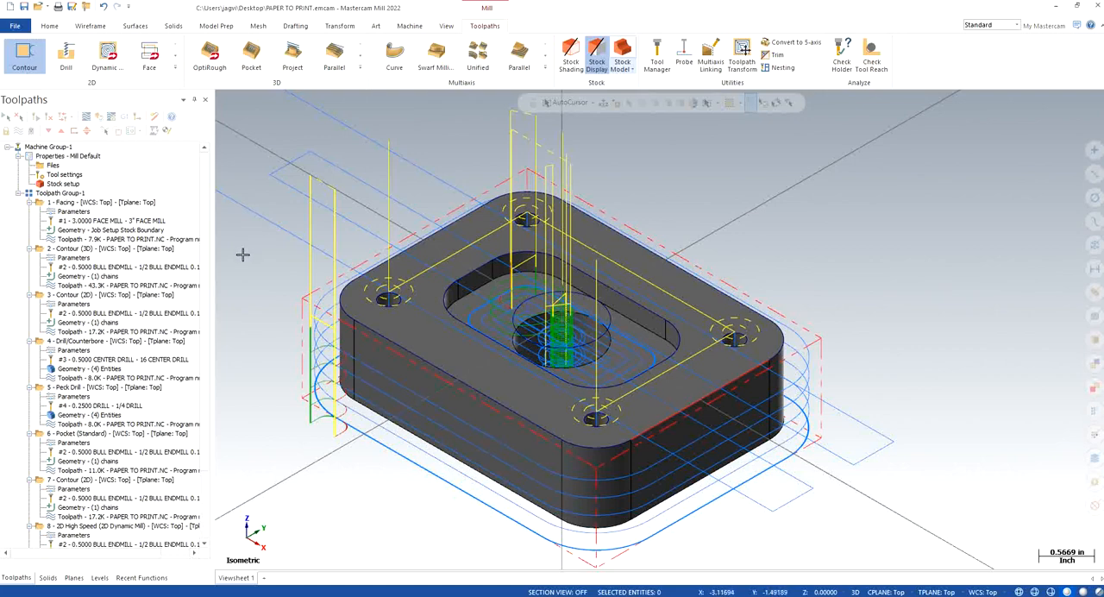
left_click(75, 256)
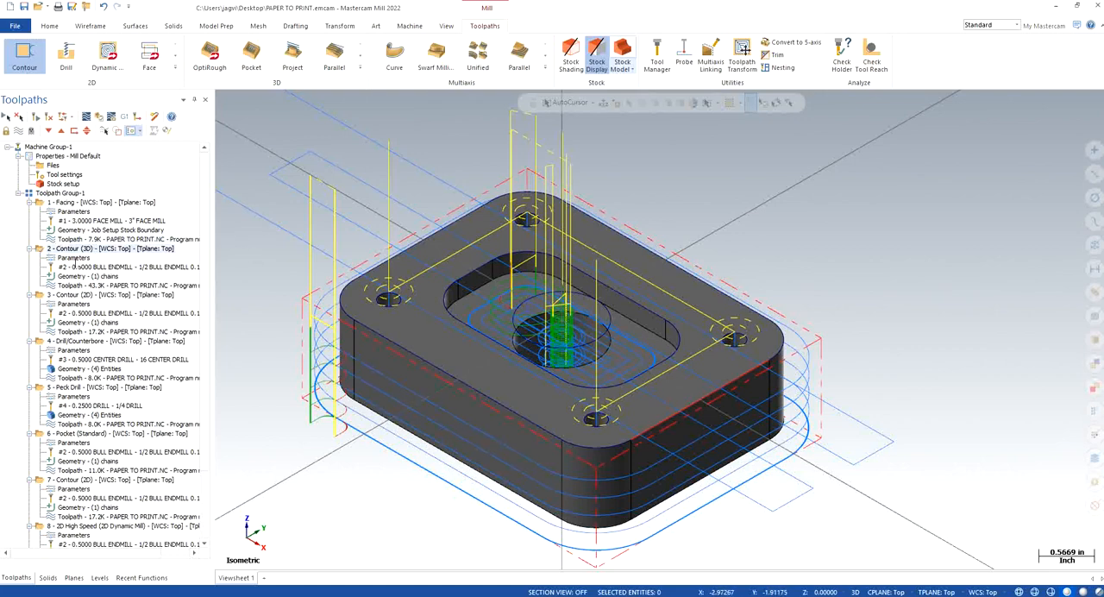
left_click(73, 258)
left_click(155, 141)
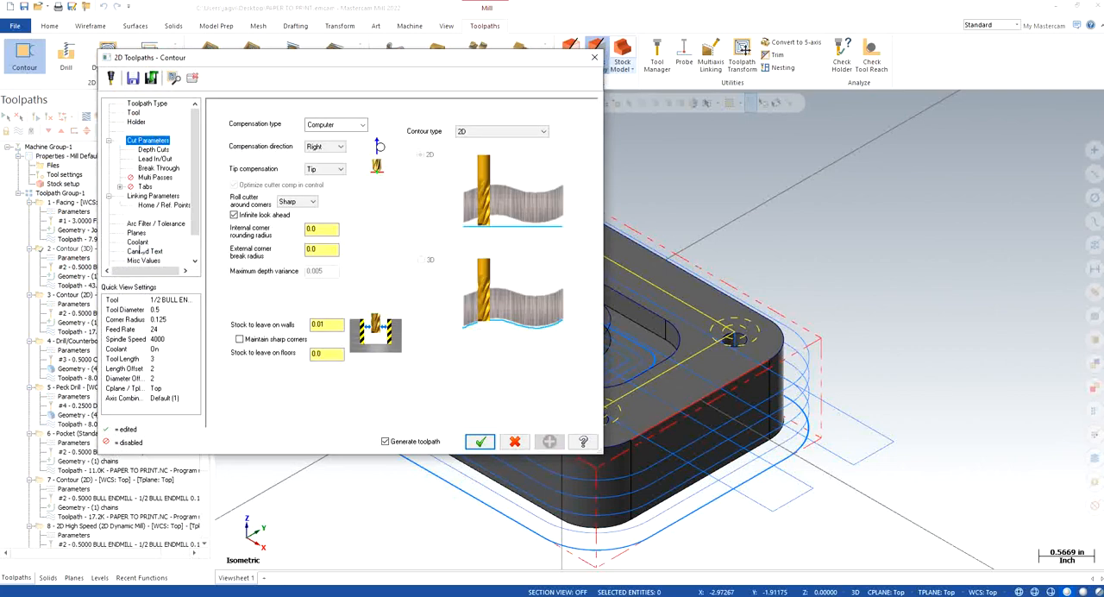
left_click(148, 224)
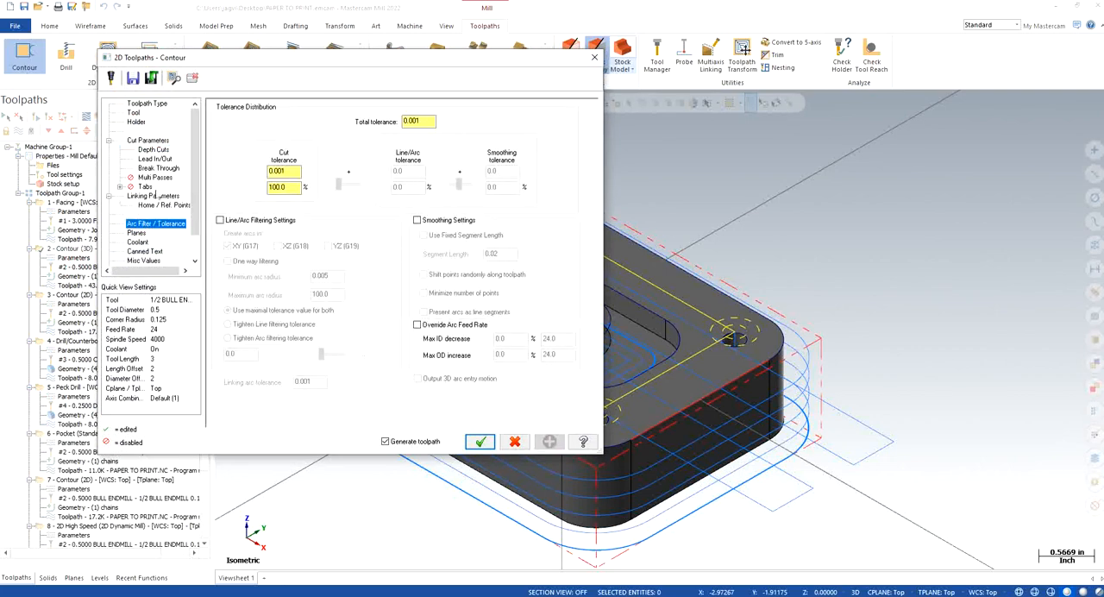
left_click(152, 196)
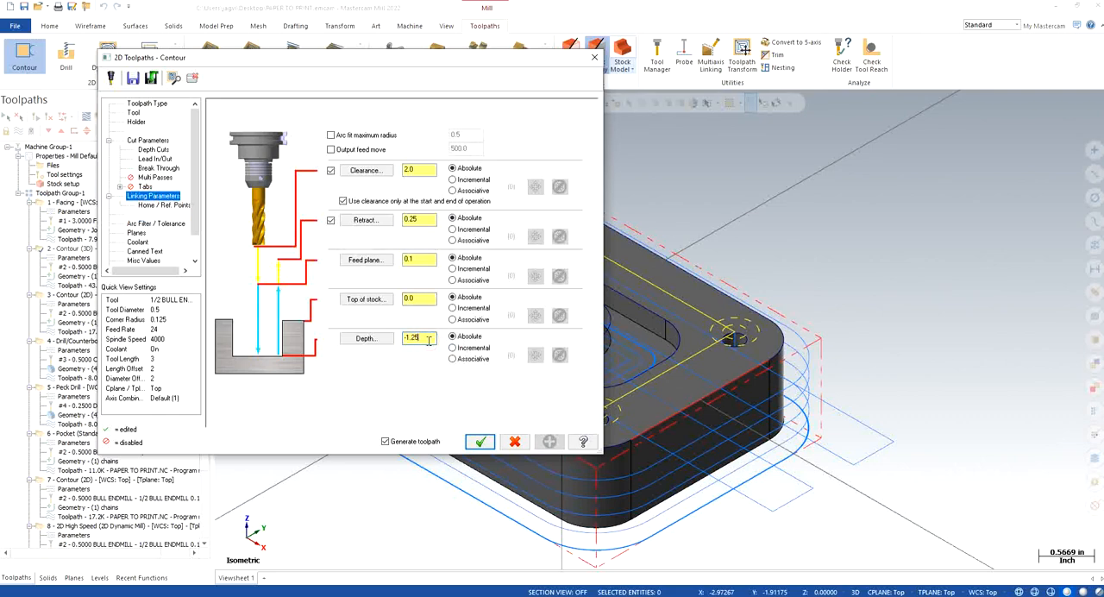
double_click(428, 338)
left_click(479, 442)
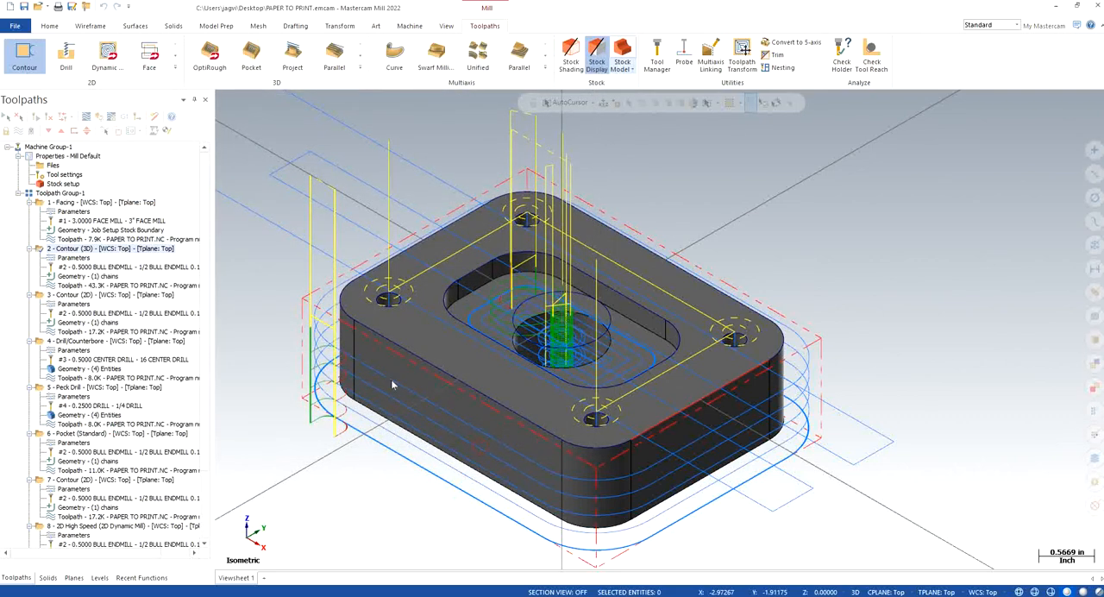
Step: Change the depth of operation 3, the outer Contour, in its linking parameters, and check the center drill operation's depth
left_click(62, 304)
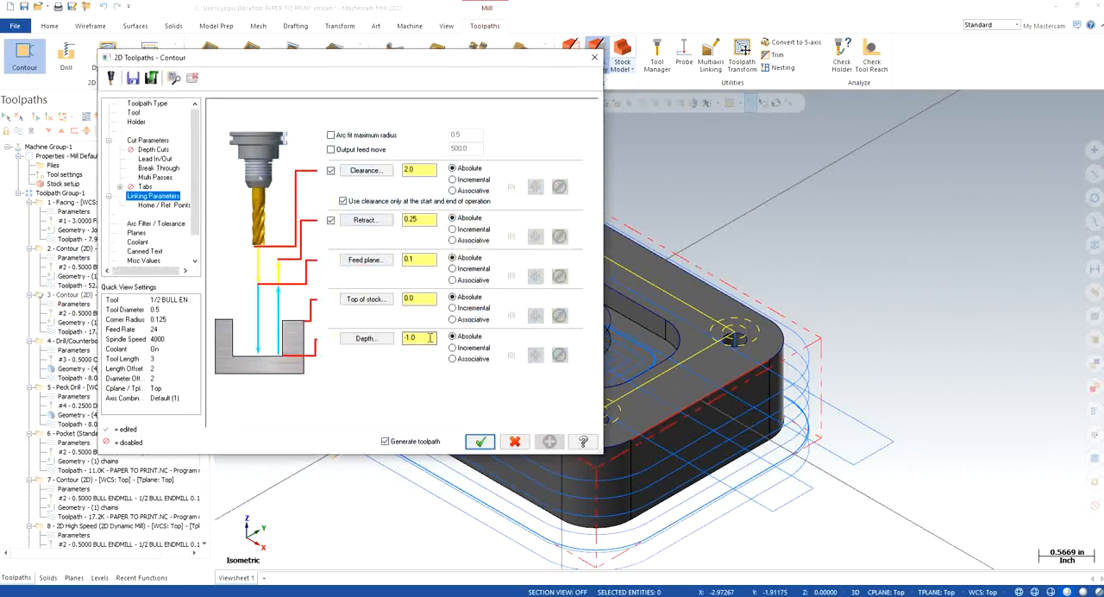
double_click(427, 338)
left_click(479, 441)
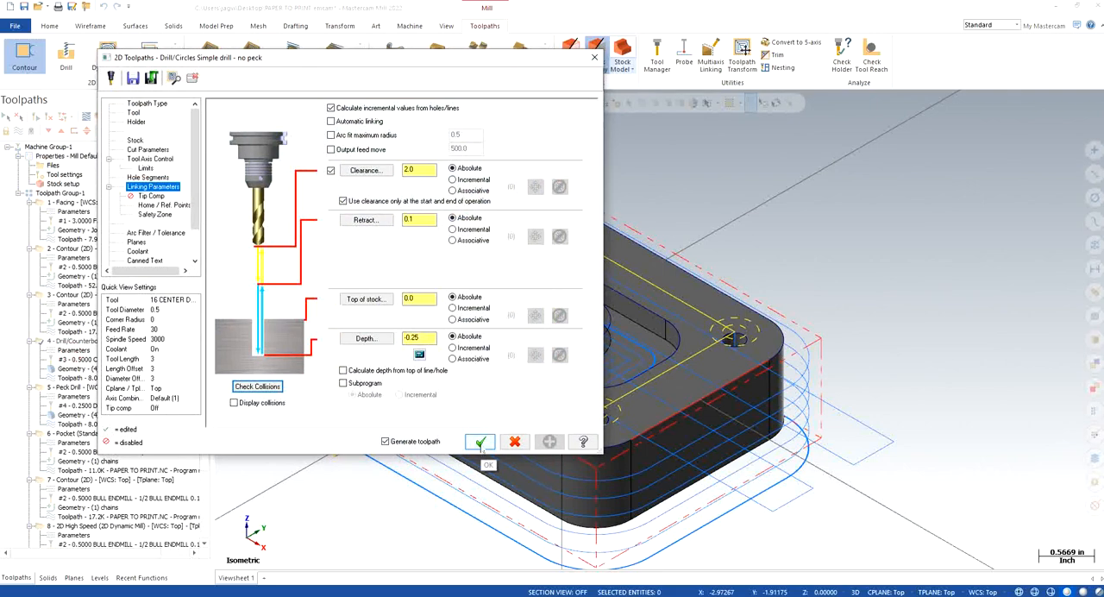
left_click(480, 441)
Step: Set the Peck Drill operation's depth to -1.25 and add the drill tip allowance with the depth calculator
left_click(73, 396)
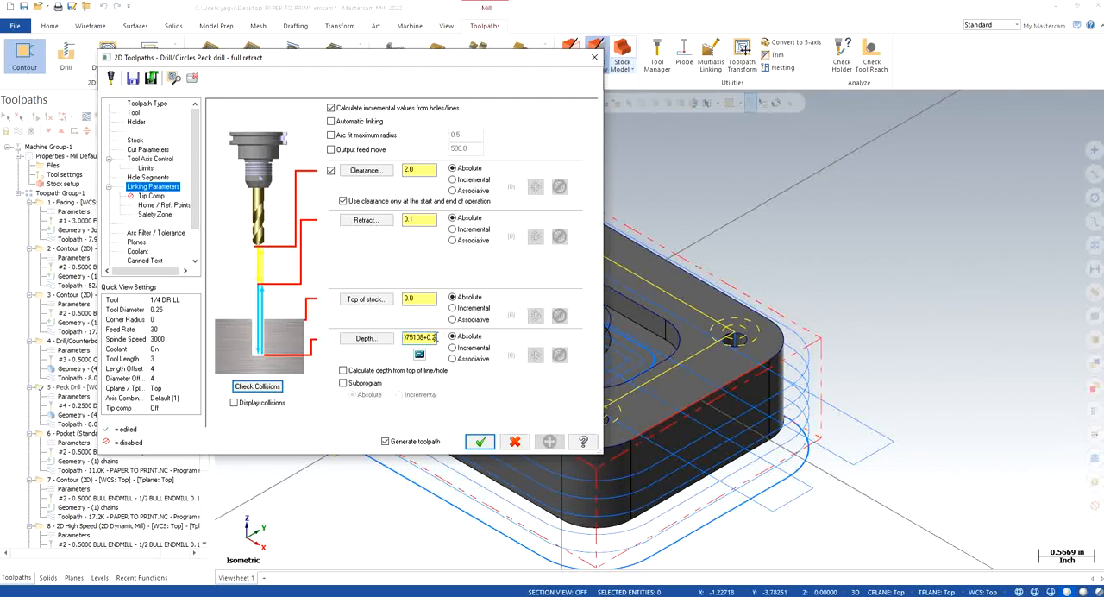
key("Return")
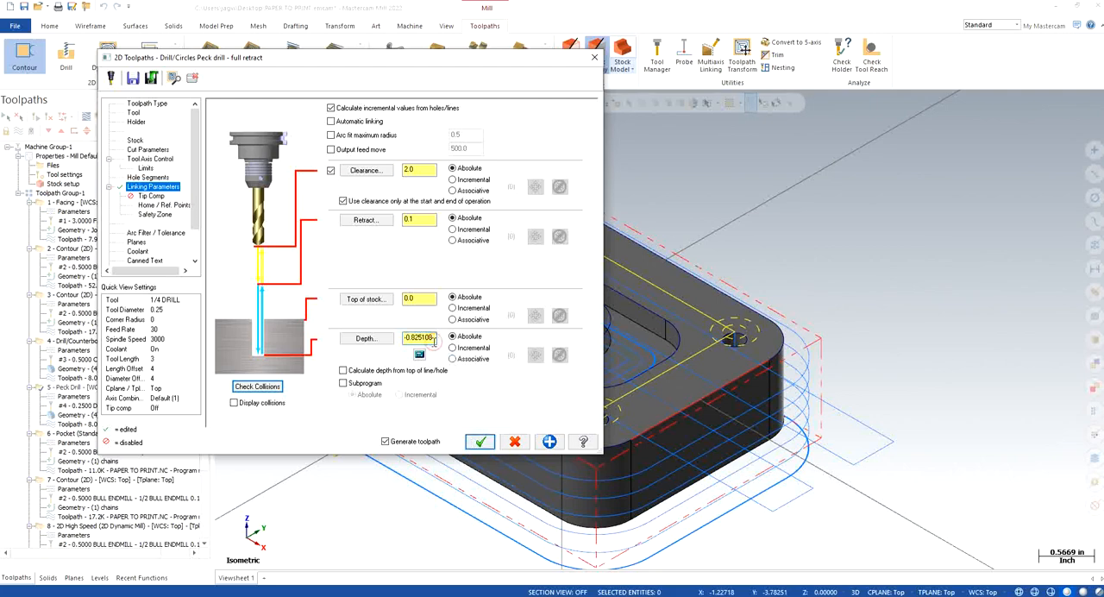
left_click_drag(432, 339, 393, 348)
type("-1.25")
left_click(419, 354)
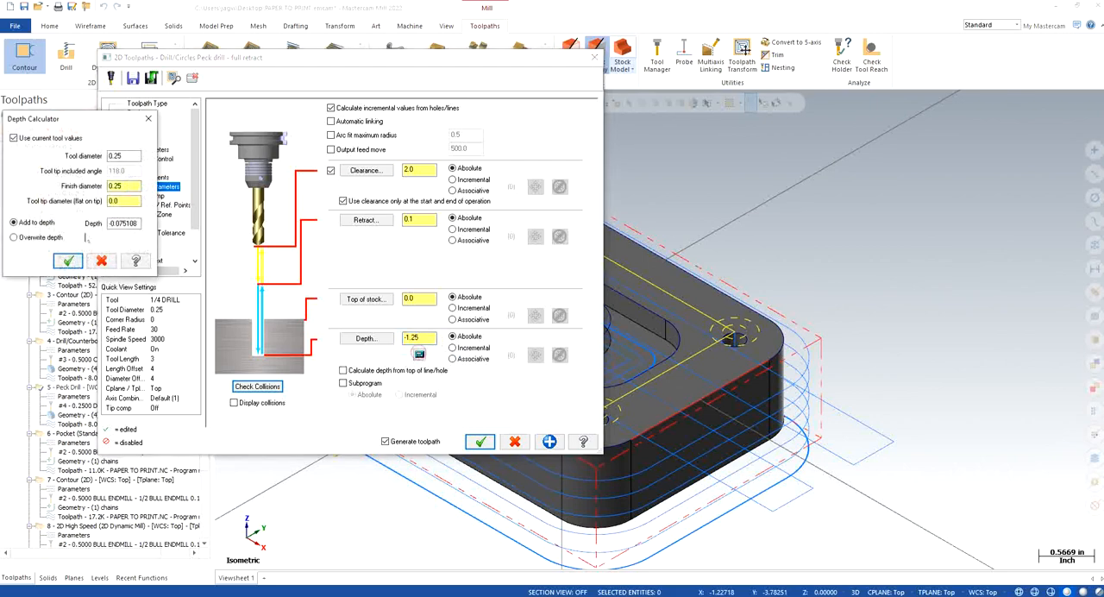
left_click(61, 322)
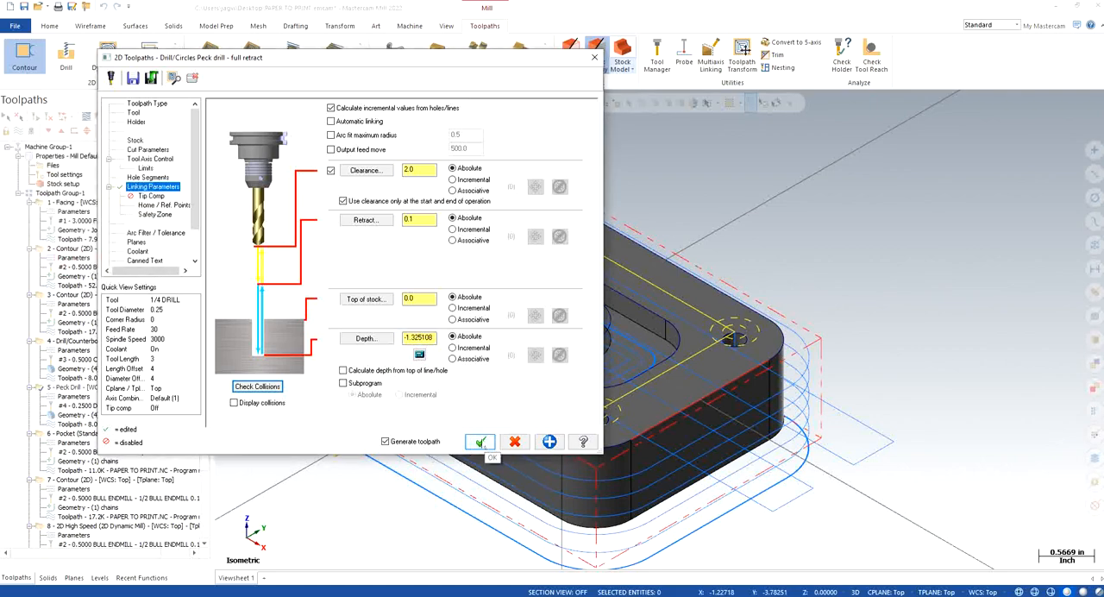
left_click(479, 441)
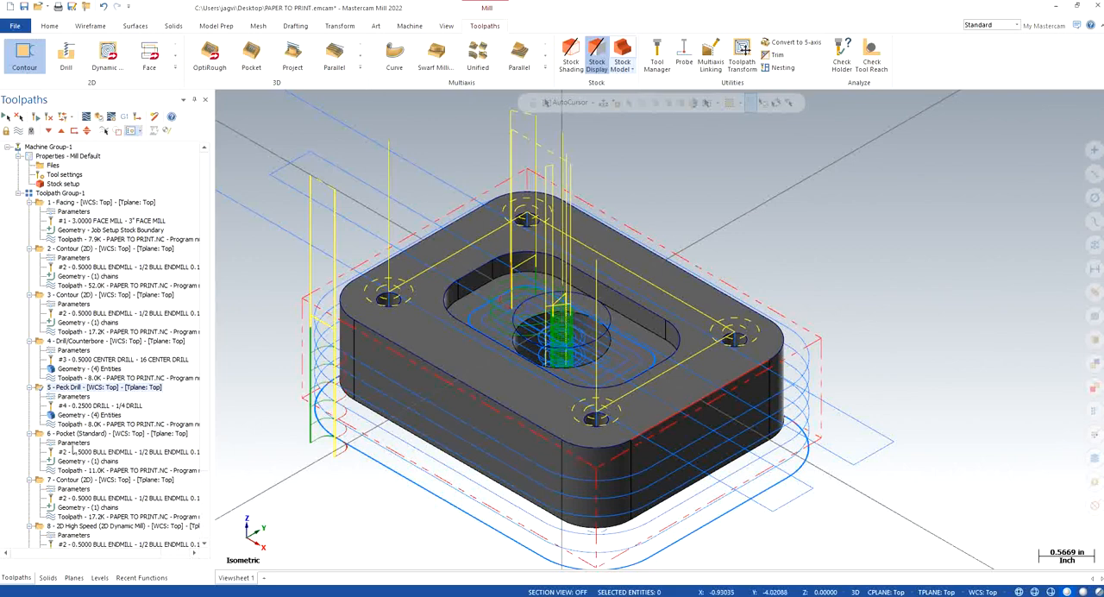
Step: Check the depths of operation 6, the Pocket, and operation 7, the Contour, in their linking parameters
left_click(78, 444)
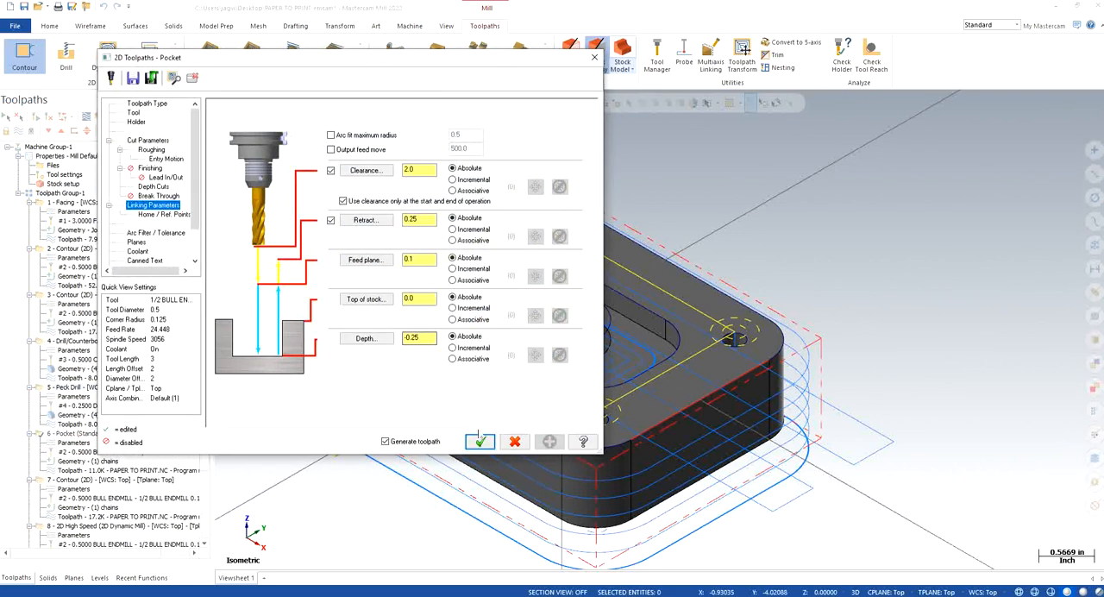
left_click(479, 440)
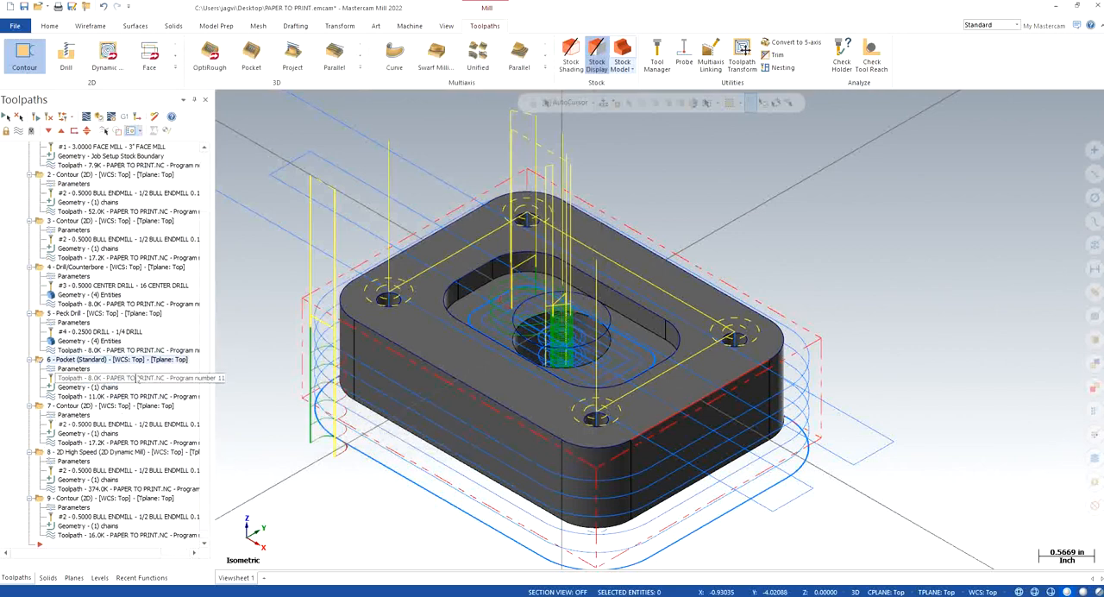
left_click(75, 415)
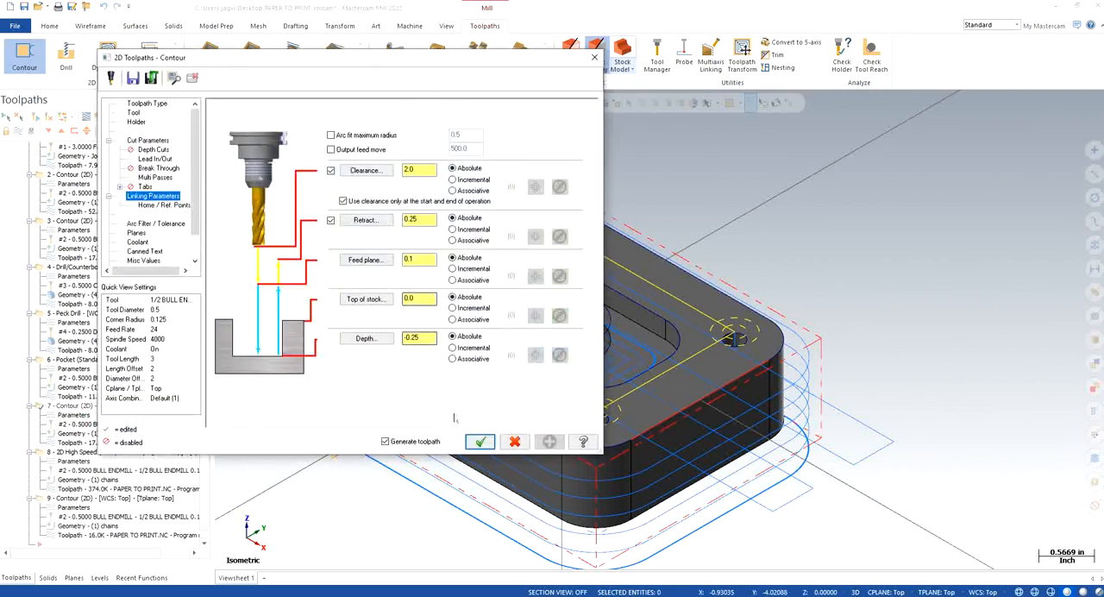
left_click(480, 440)
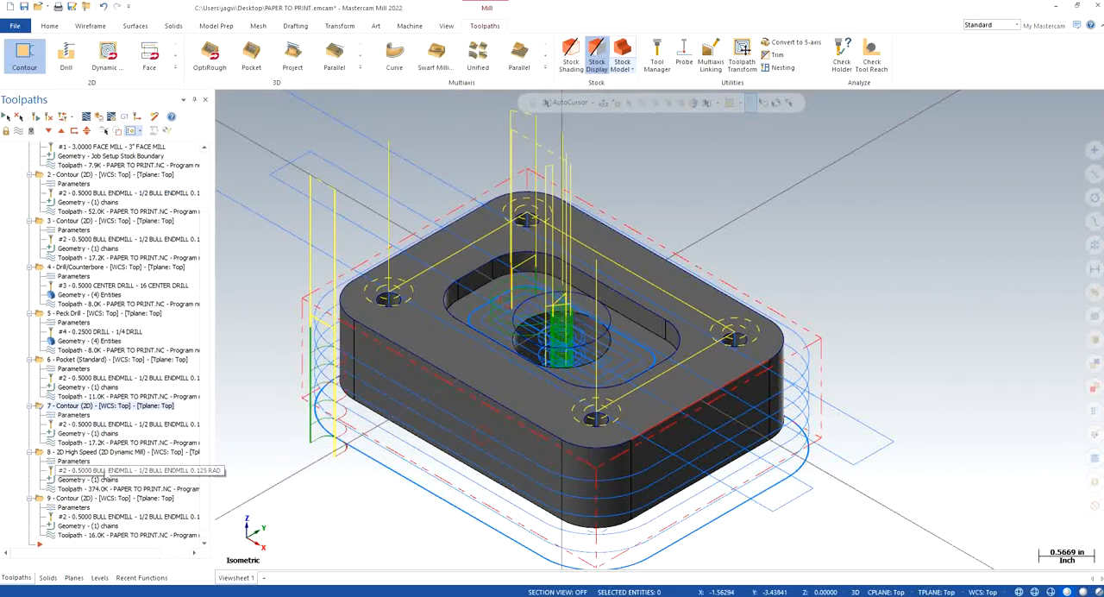
Step: Change the depth of operation 8, the 2D Dynamic Mill, in its linking parameters and regenerate its toolpath
left_click(74, 460)
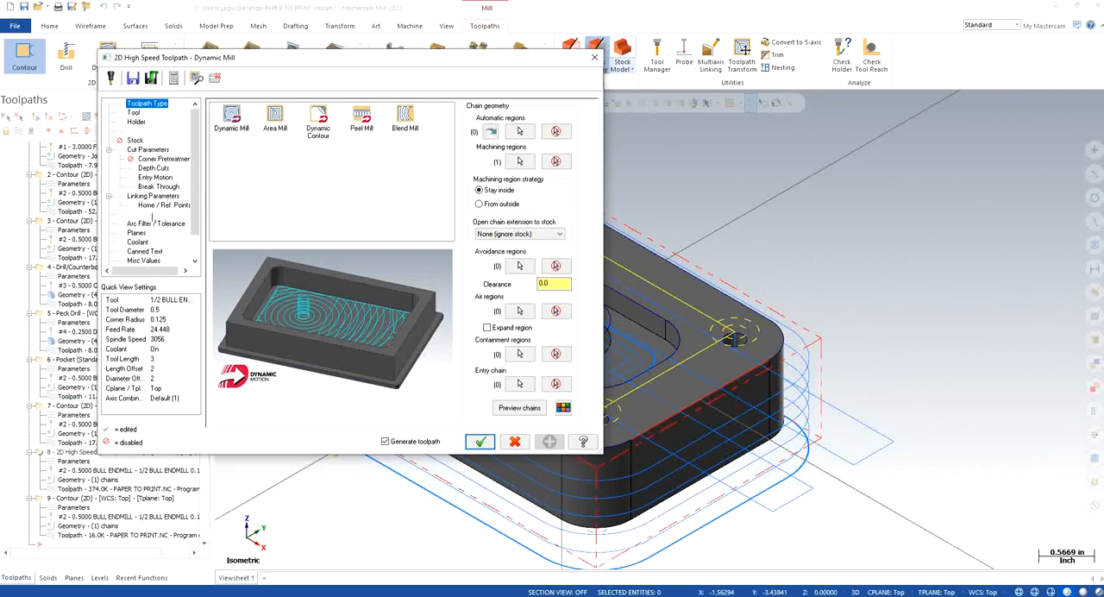
left_click(156, 196)
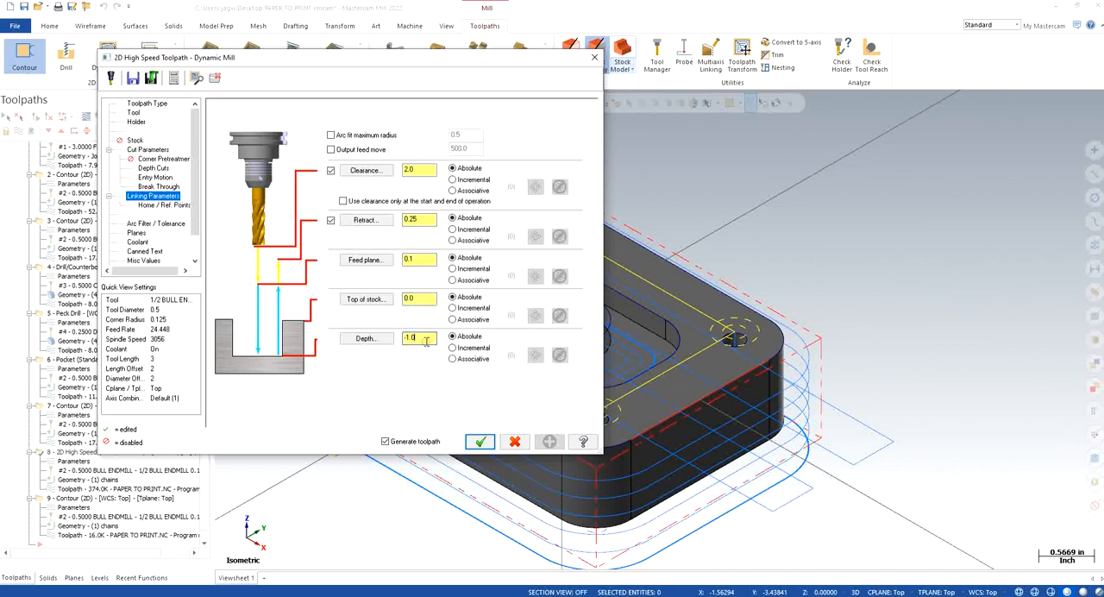
double_click(426, 339)
left_click(480, 441)
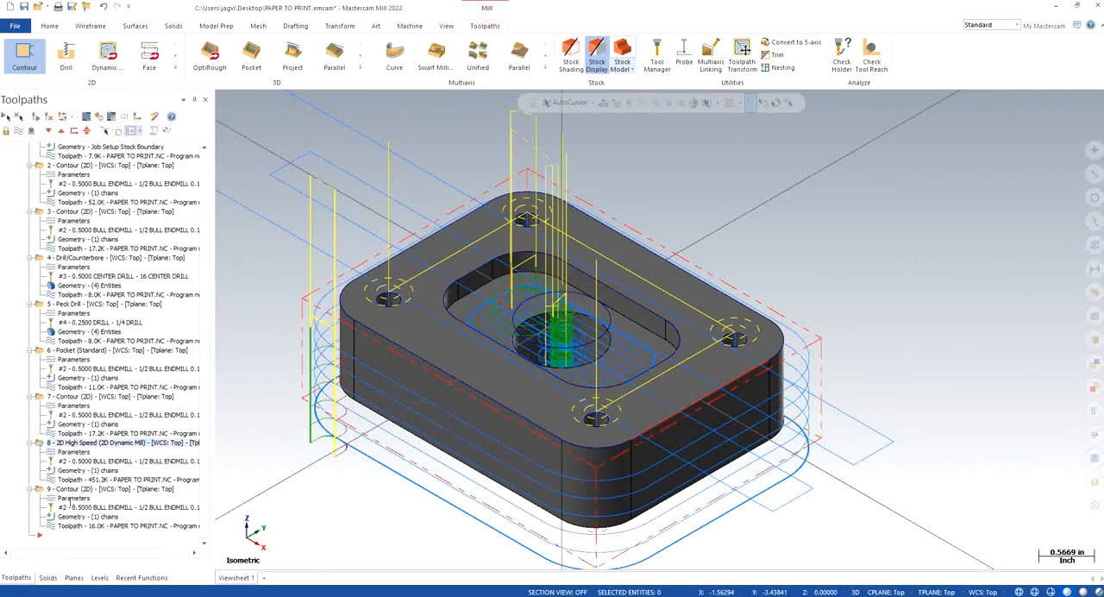
Step: Set the depth of operation 9, the last Contour, to -1.25 in its linking parameters
left_click(74, 498)
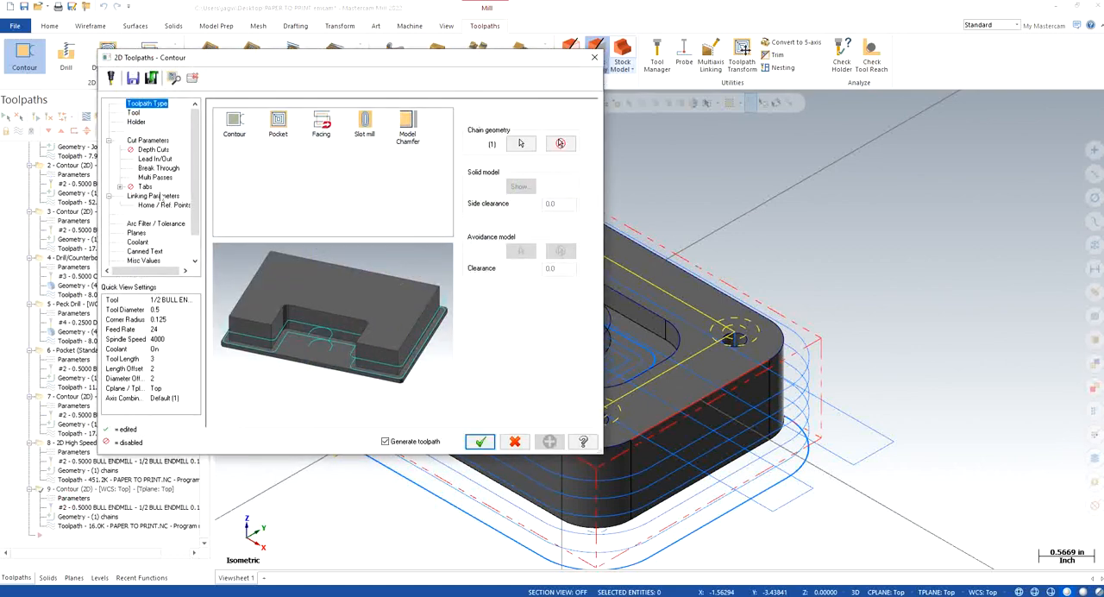
left_click(161, 195)
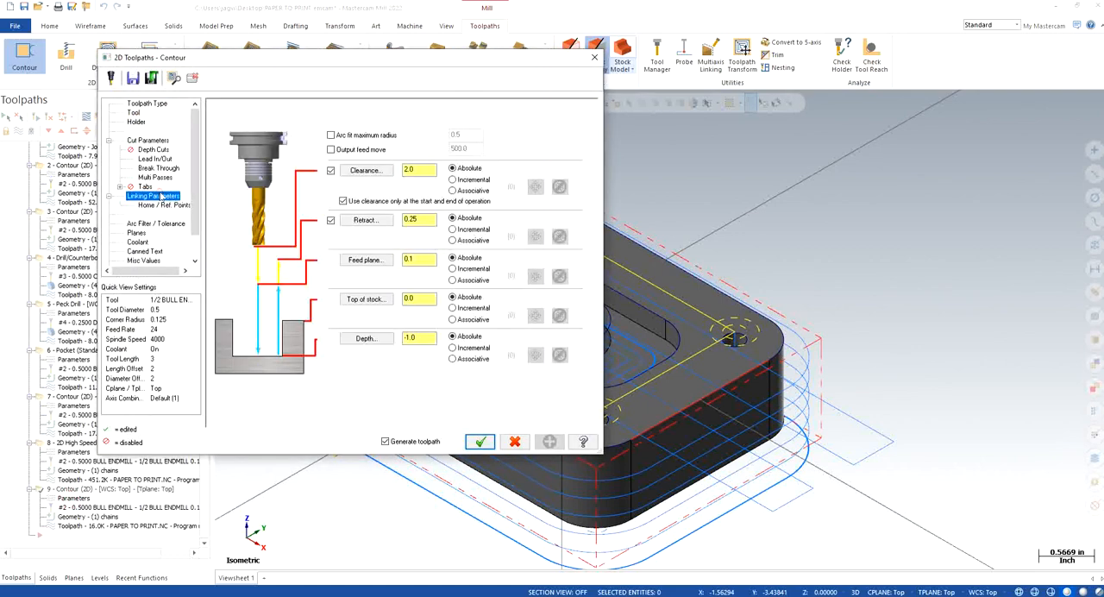
left_click(428, 337)
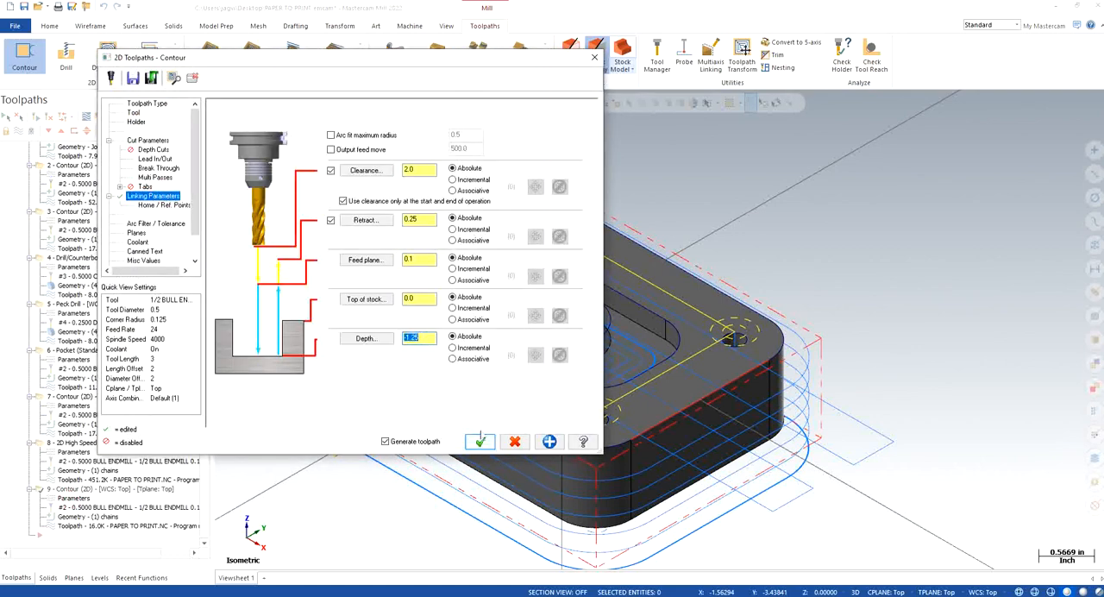
left_click(480, 440)
Step: Verify all the operations by running the full stock simulation to the end and inspect the machined plate
scroll(340, 445, "down", 1)
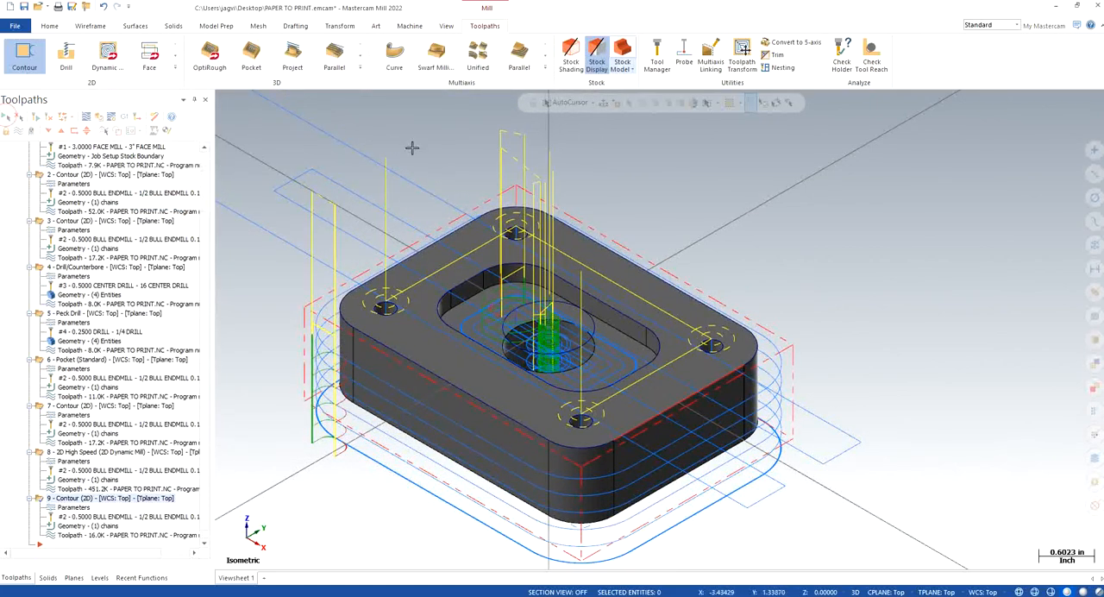
left_click(100, 123)
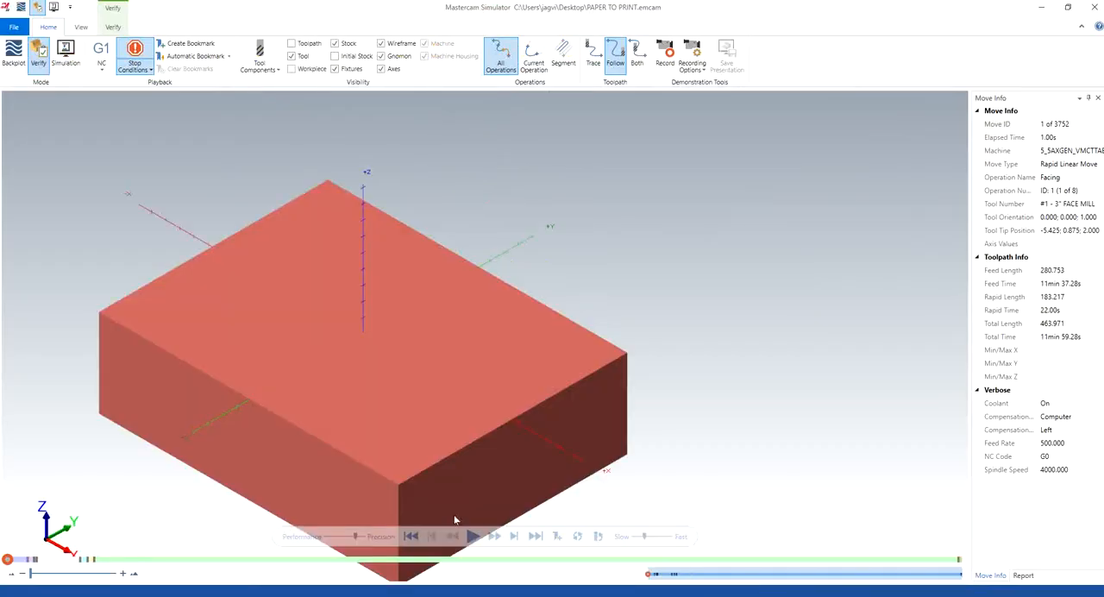
left_click(473, 536)
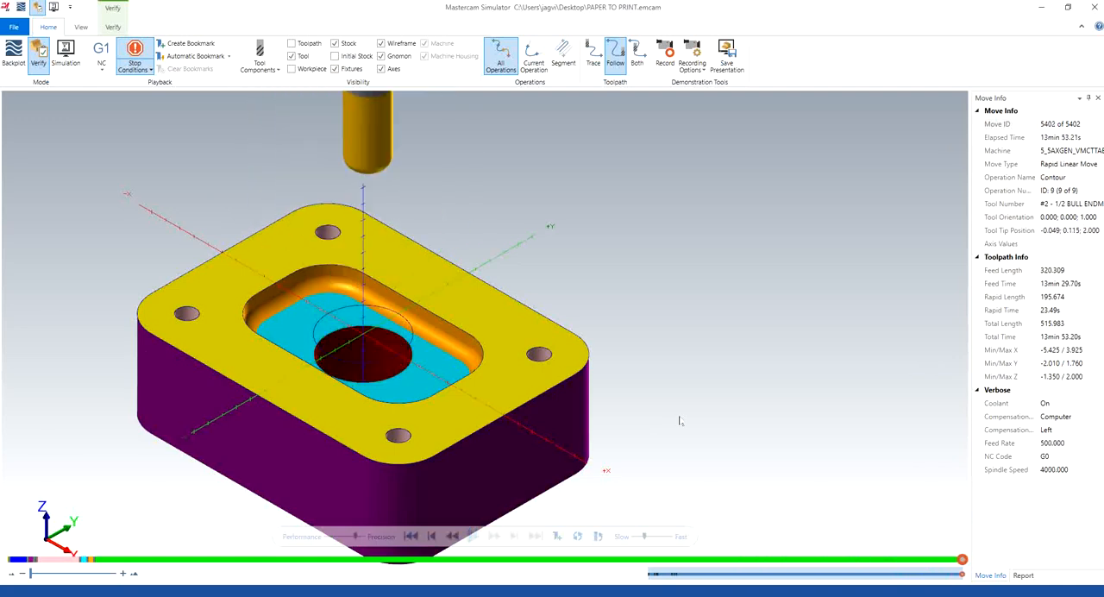
scroll(534, 386, "down", 3)
scroll(384, 420, "up", 4)
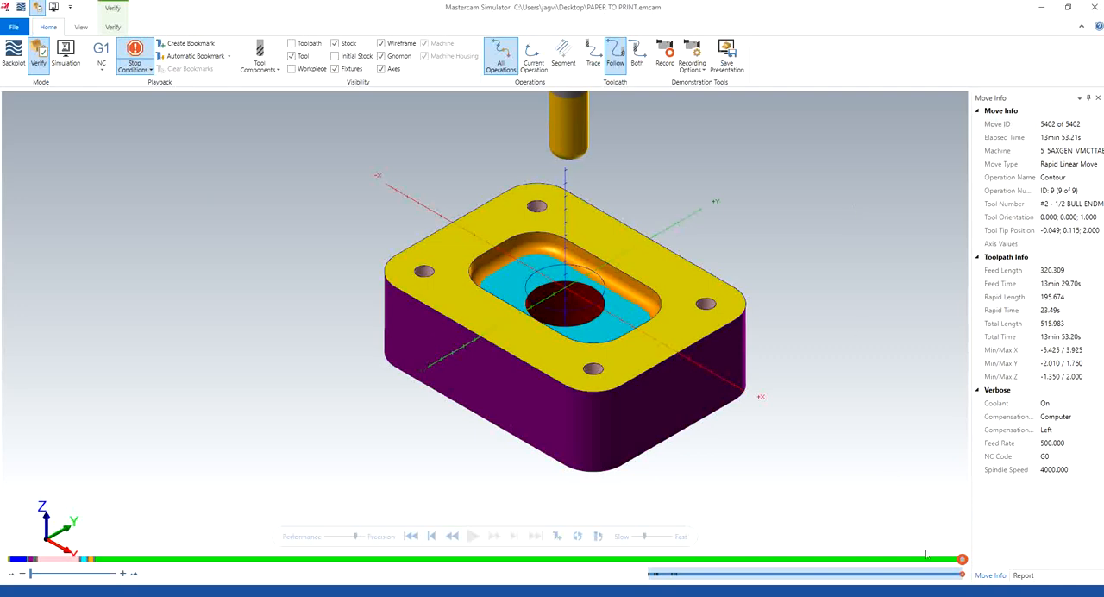
left_click(953, 595)
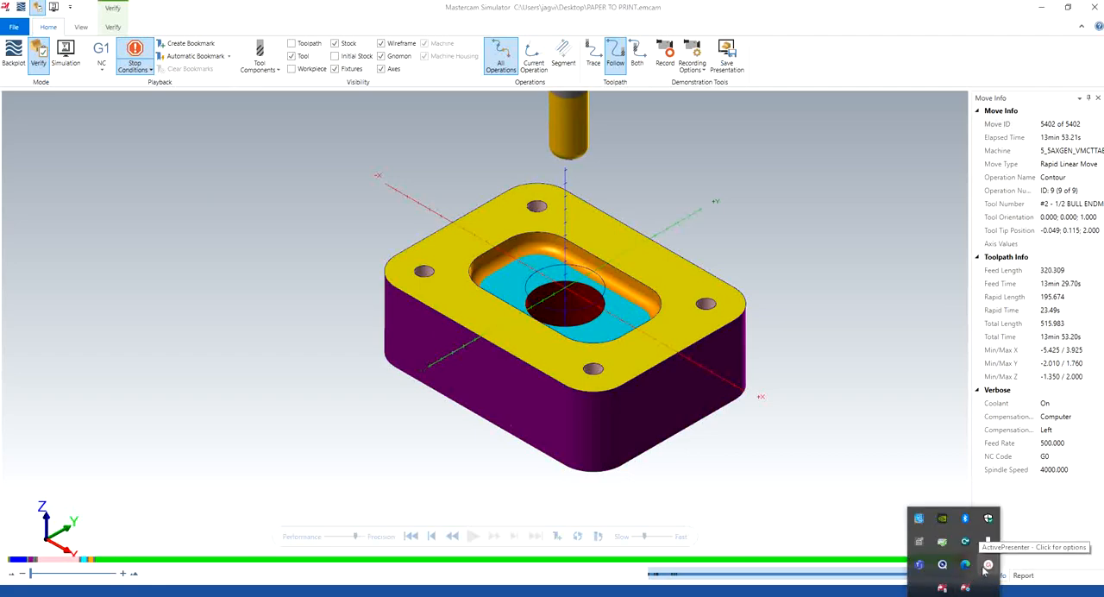